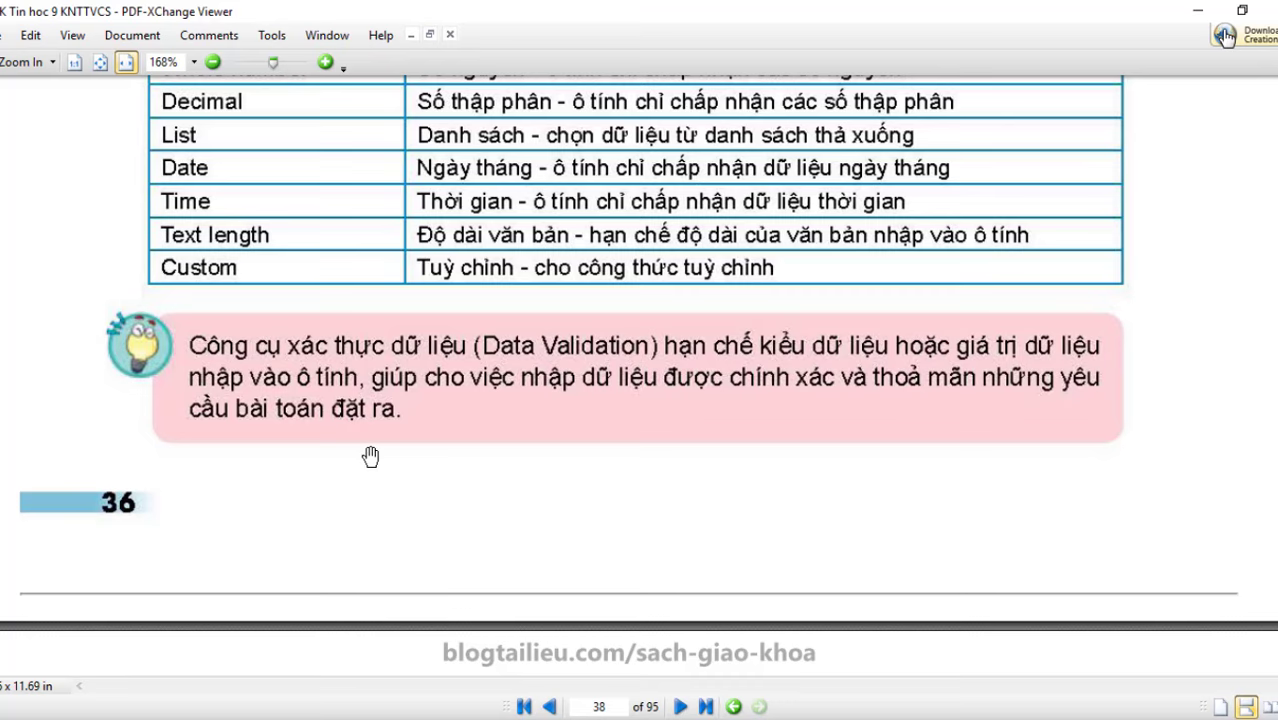
Read the textbook's Data Validation explanation and the question about column B of the Thu nhập sheet in Hình 9a.6.
{"action": "scroll", "coordinate": [370, 456], "scroll_direction": "down", "scroll_amount": 10}
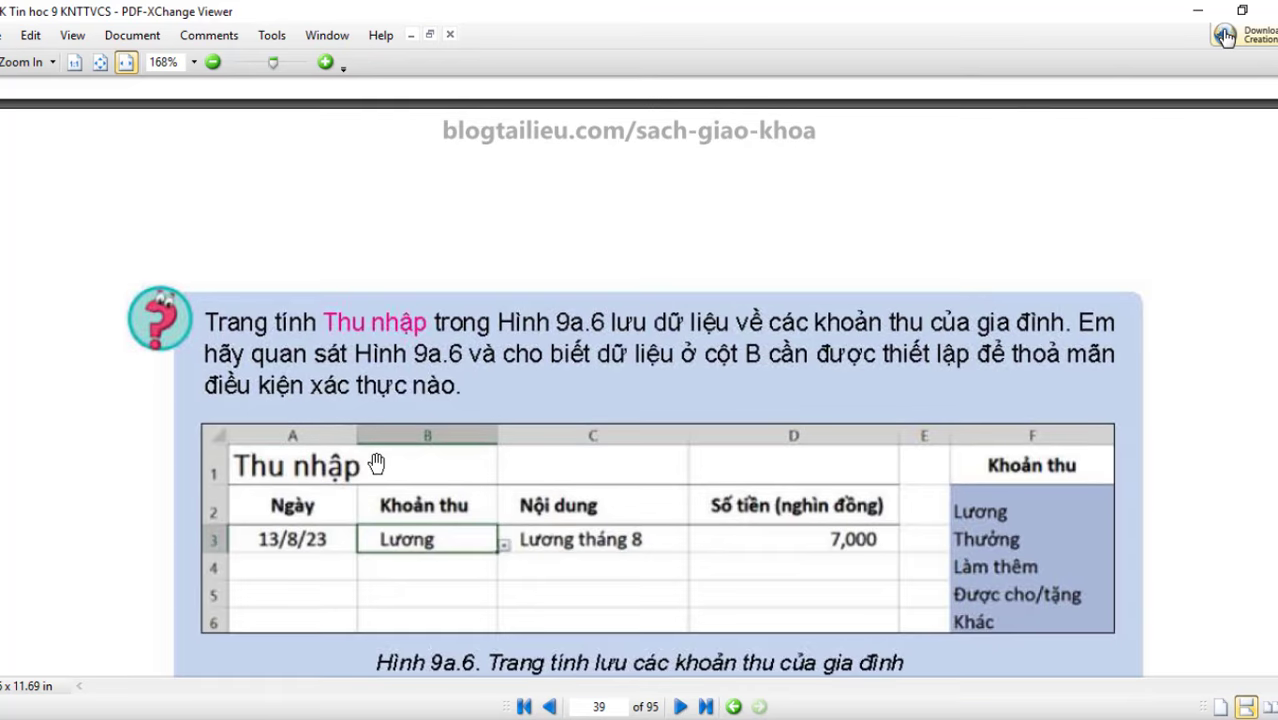
{"action": "scroll", "coordinate": [376, 463], "scroll_direction": "down", "scroll_amount": 3}
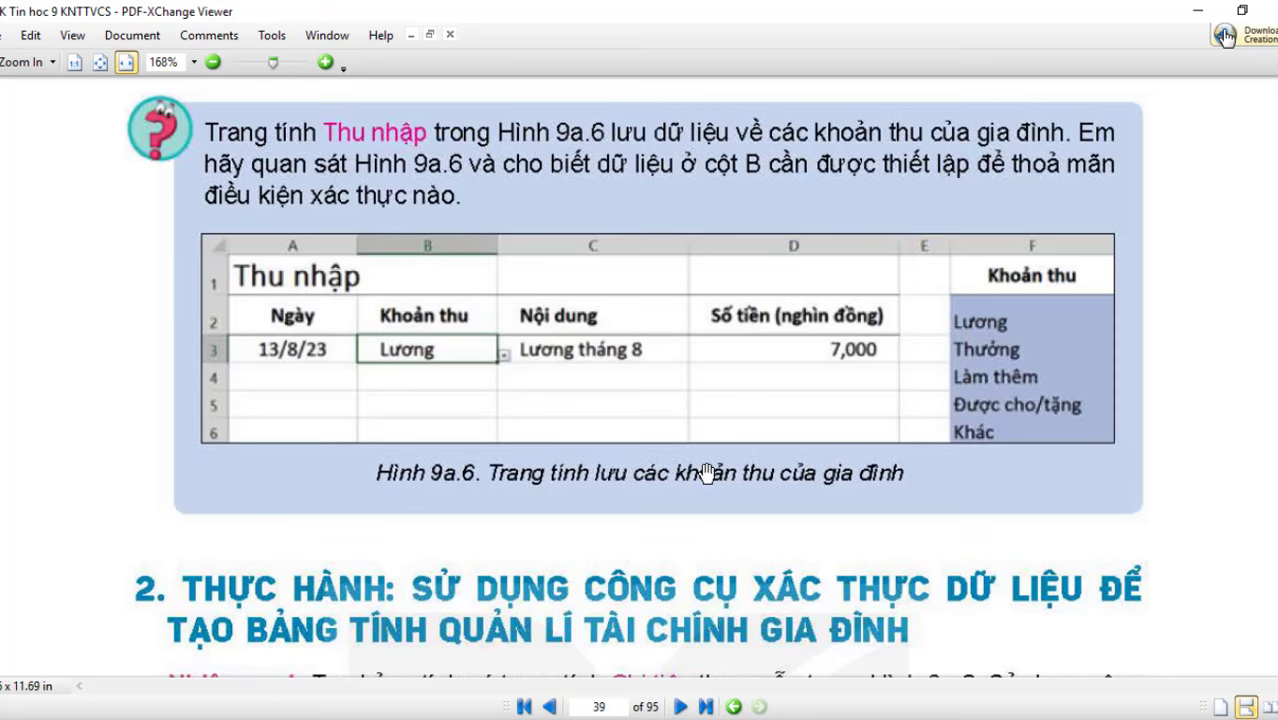
{"action": "scroll", "coordinate": [706, 472], "scroll_direction": "up", "scroll_amount": 15}
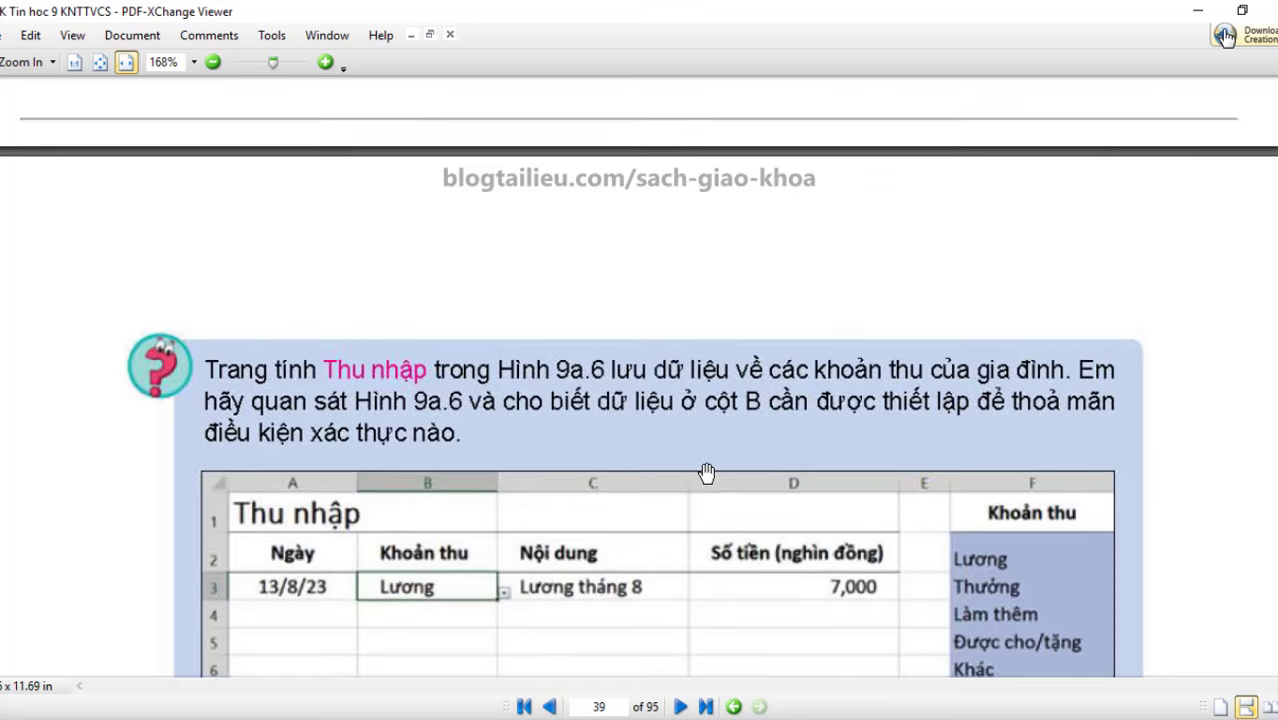
{"action": "scroll", "coordinate": [706, 472], "scroll_direction": "up", "scroll_amount": 15}
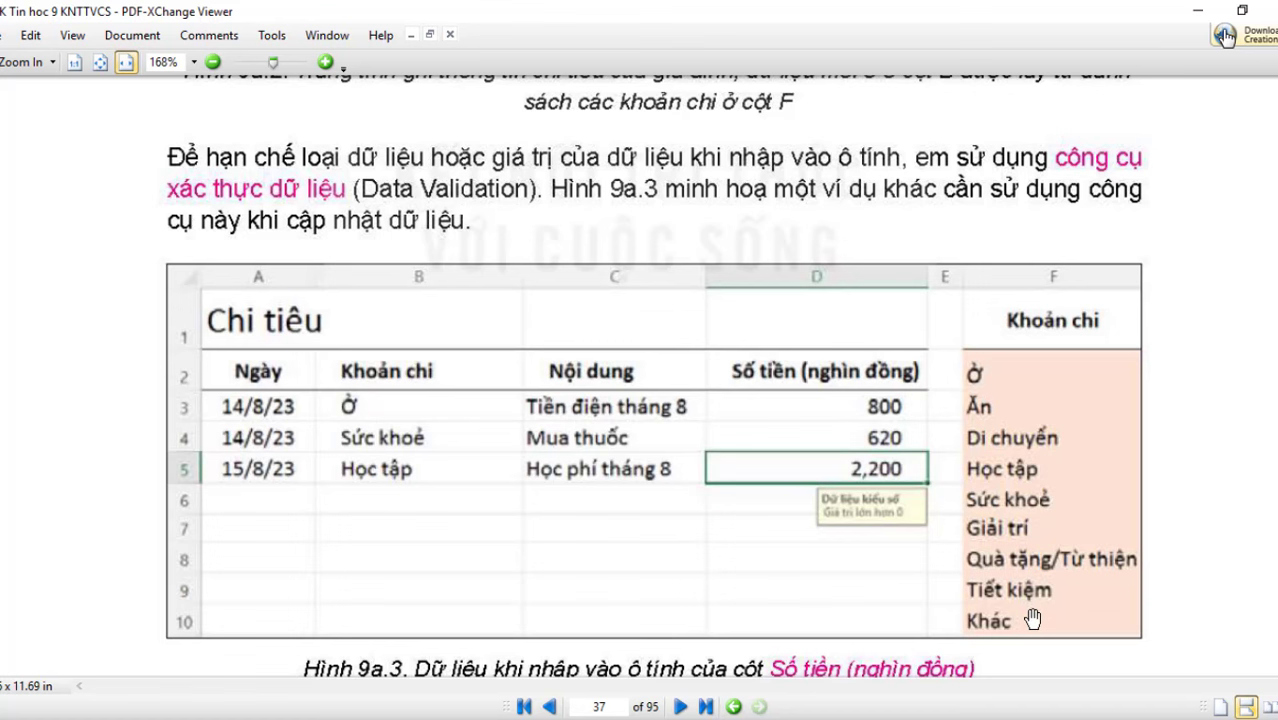
{"action": "scroll", "coordinate": [540, 488], "scroll_direction": "down", "scroll_amount": 10}
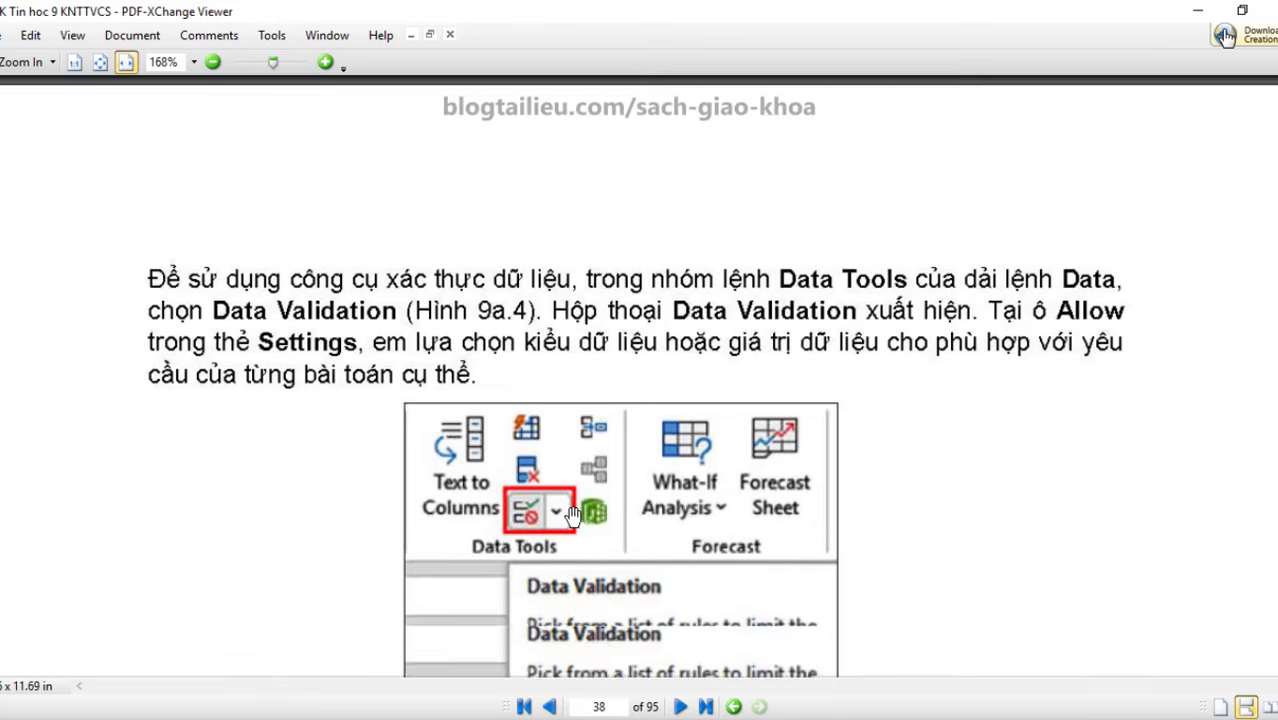
{"action": "scroll", "coordinate": [571, 513], "scroll_direction": "down", "scroll_amount": 15}
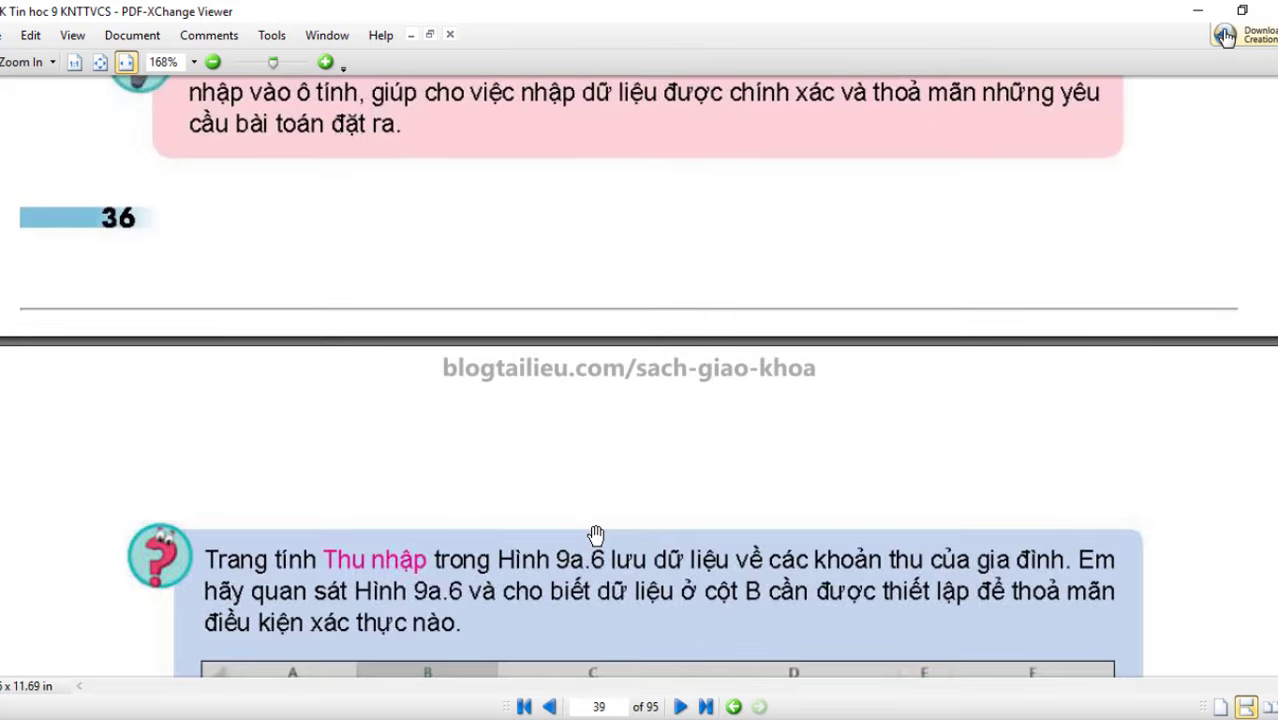
{"action": "scroll", "coordinate": [595, 535], "scroll_direction": "down", "scroll_amount": 5}
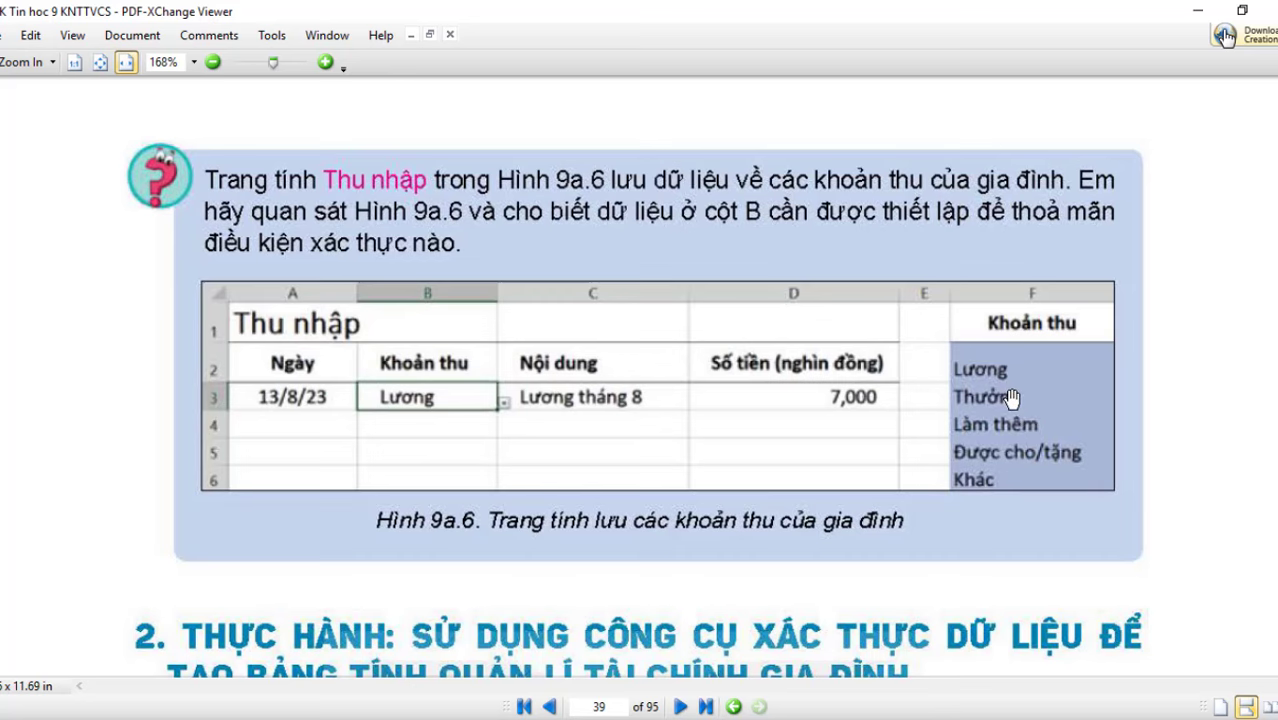
Read the practice instructions for Nhiệm vụ 1, covering the Chi tiêu sheet layout in Hình 9a.7 and list validation for column B.
{"action": "scroll", "coordinate": [1012, 398], "scroll_direction": "down", "scroll_amount": 6}
{"action": "scroll", "coordinate": [380, 462], "scroll_direction": "down", "scroll_amount": 1}
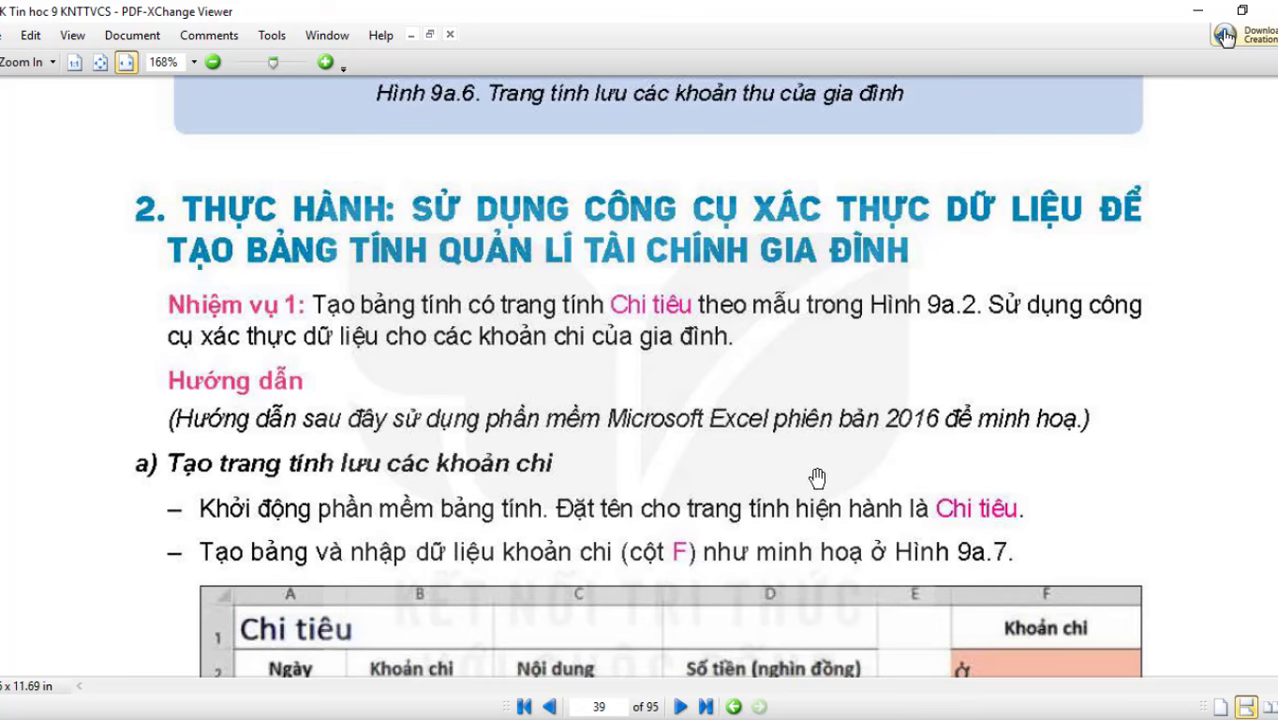
{"action": "scroll", "coordinate": [812, 483], "scroll_direction": "down", "scroll_amount": 4}
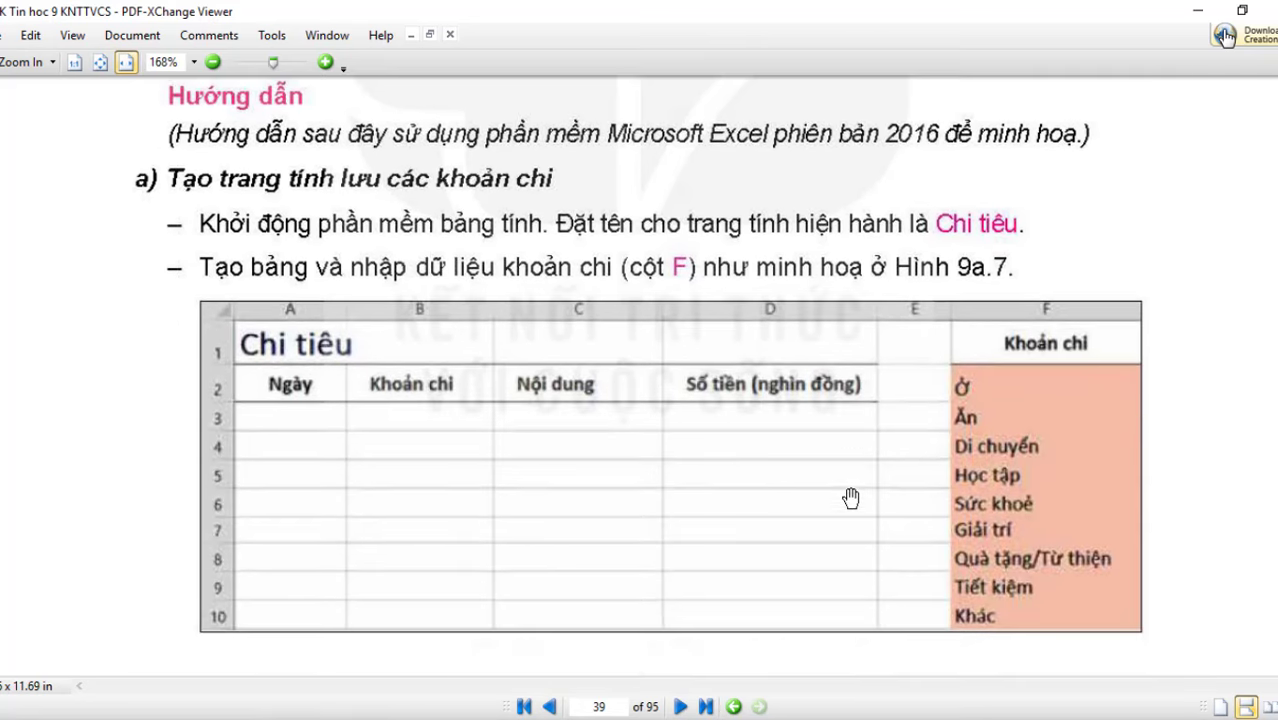
{"action": "scroll", "coordinate": [857, 505], "scroll_direction": "down", "scroll_amount": 2}
{"action": "scroll", "coordinate": [857, 505], "scroll_direction": "up", "scroll_amount": 1}
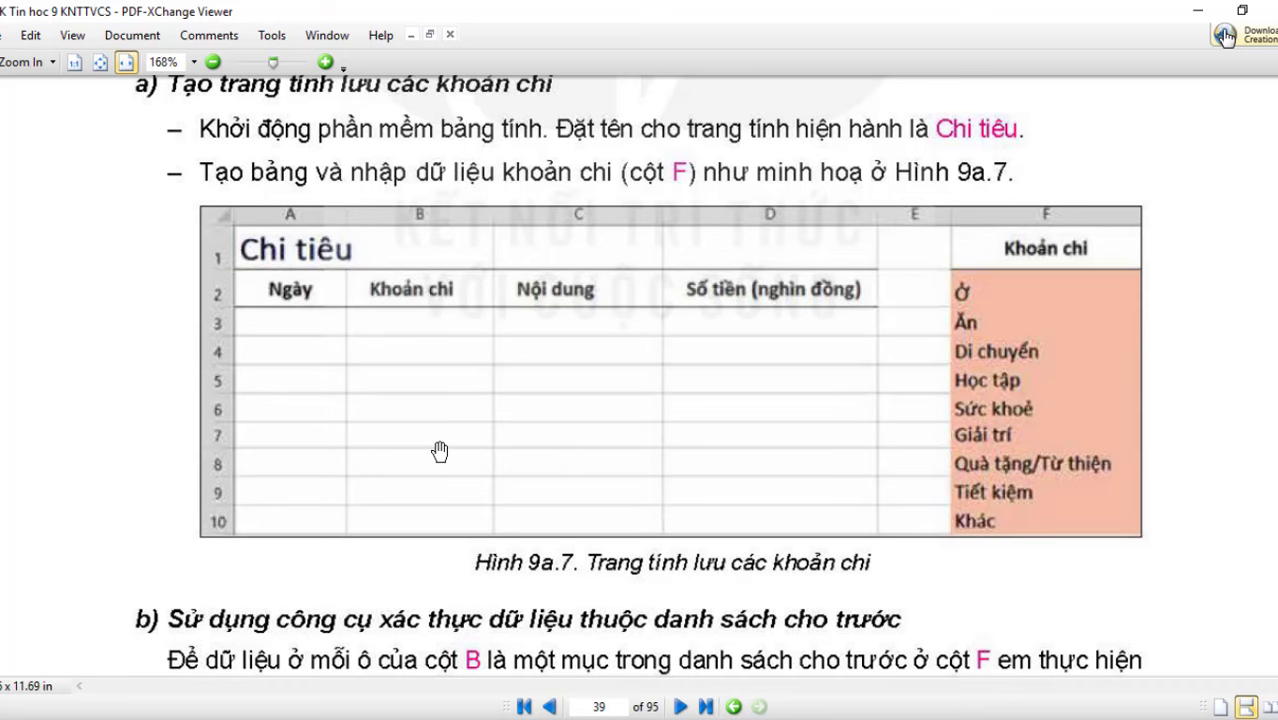
{"action": "scroll", "coordinate": [440, 452], "scroll_direction": "down", "scroll_amount": 2}
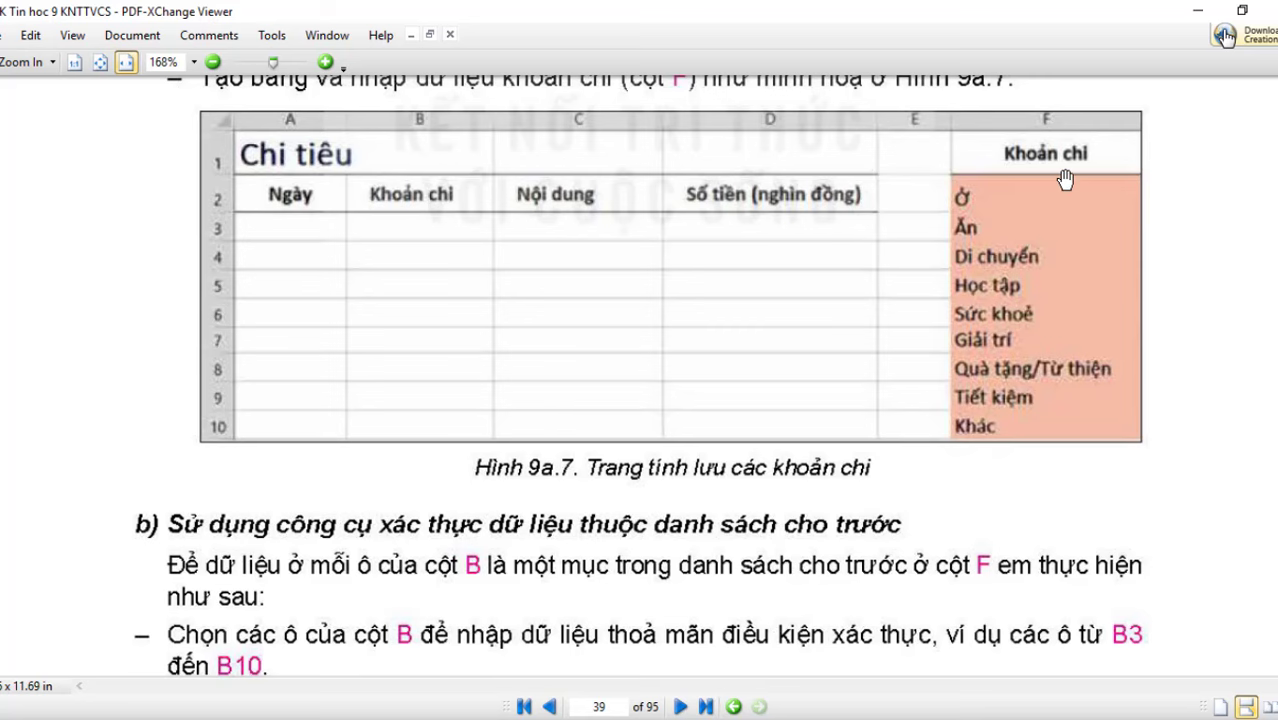
{"action": "scroll", "coordinate": [1040, 240], "scroll_direction": "down", "scroll_amount": 2}
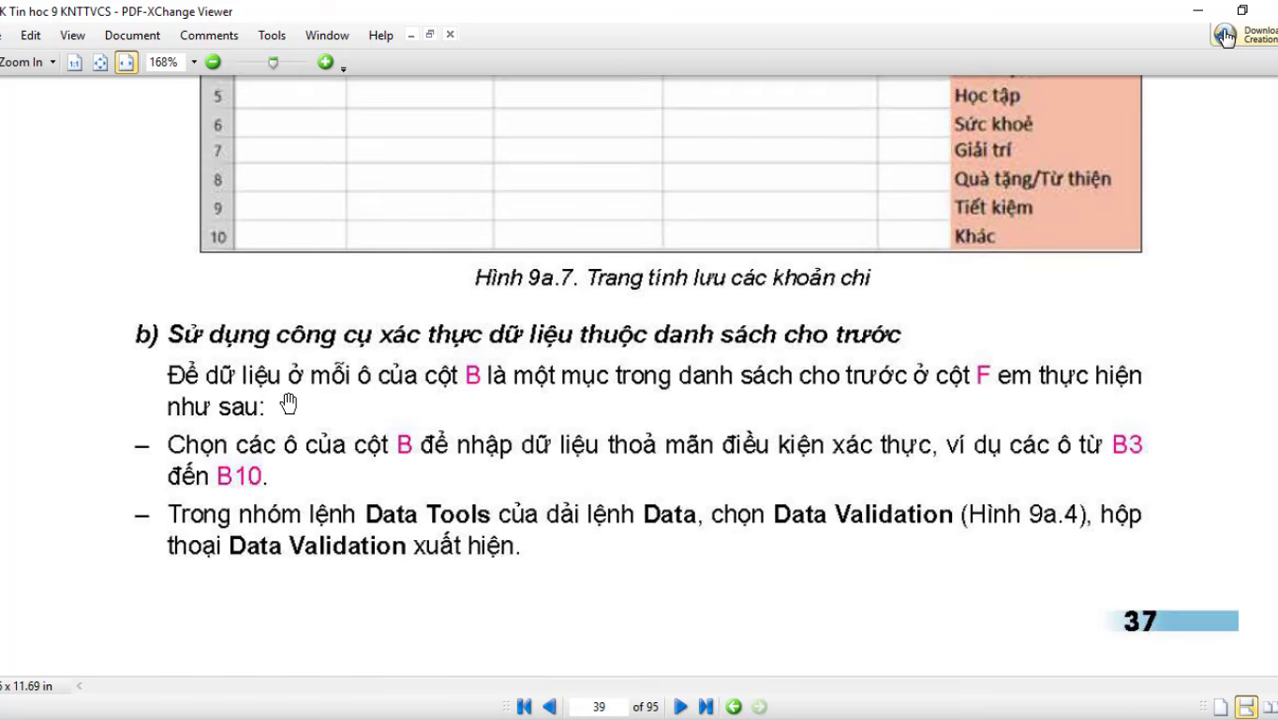
{"action": "scroll", "coordinate": [460, 515], "scroll_direction": "down", "scroll_amount": 1}
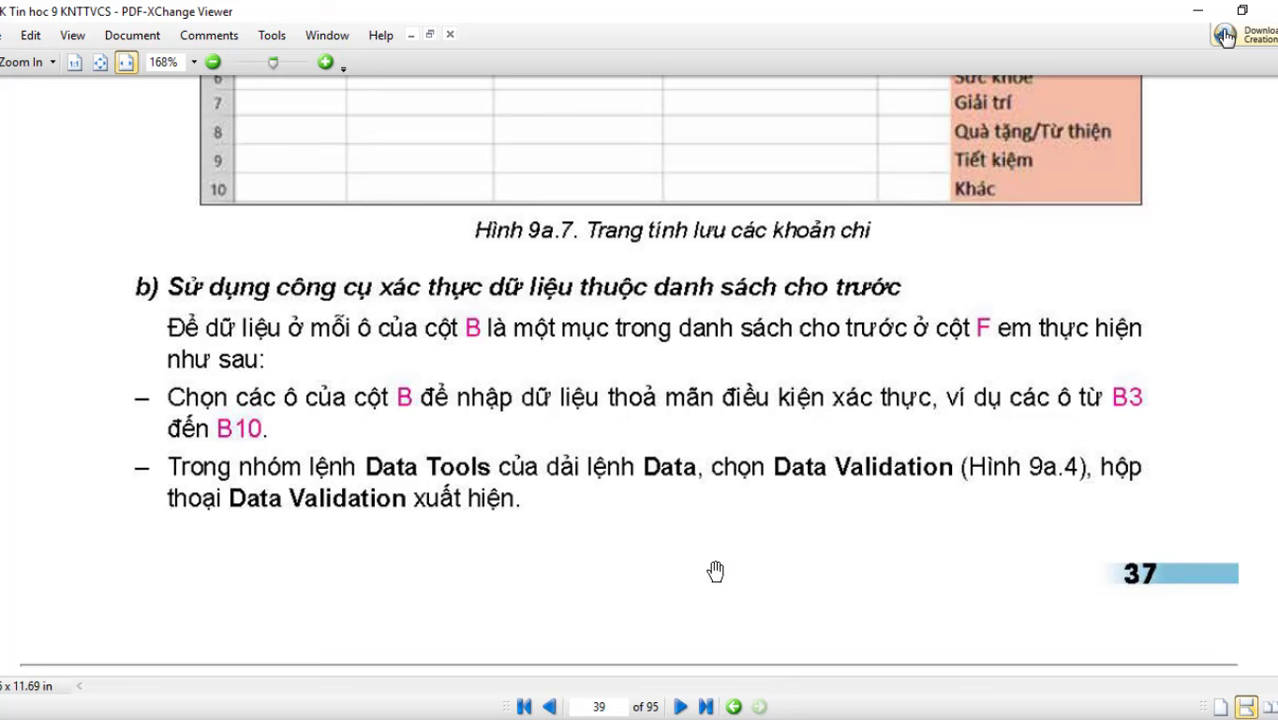
Switch to File Explorer, open Bai9a.xlsx from the Bai 9 folder in Excel, and show the Chi tieu sheet.
{"action": "left_click", "coordinate": [1205, 9]}
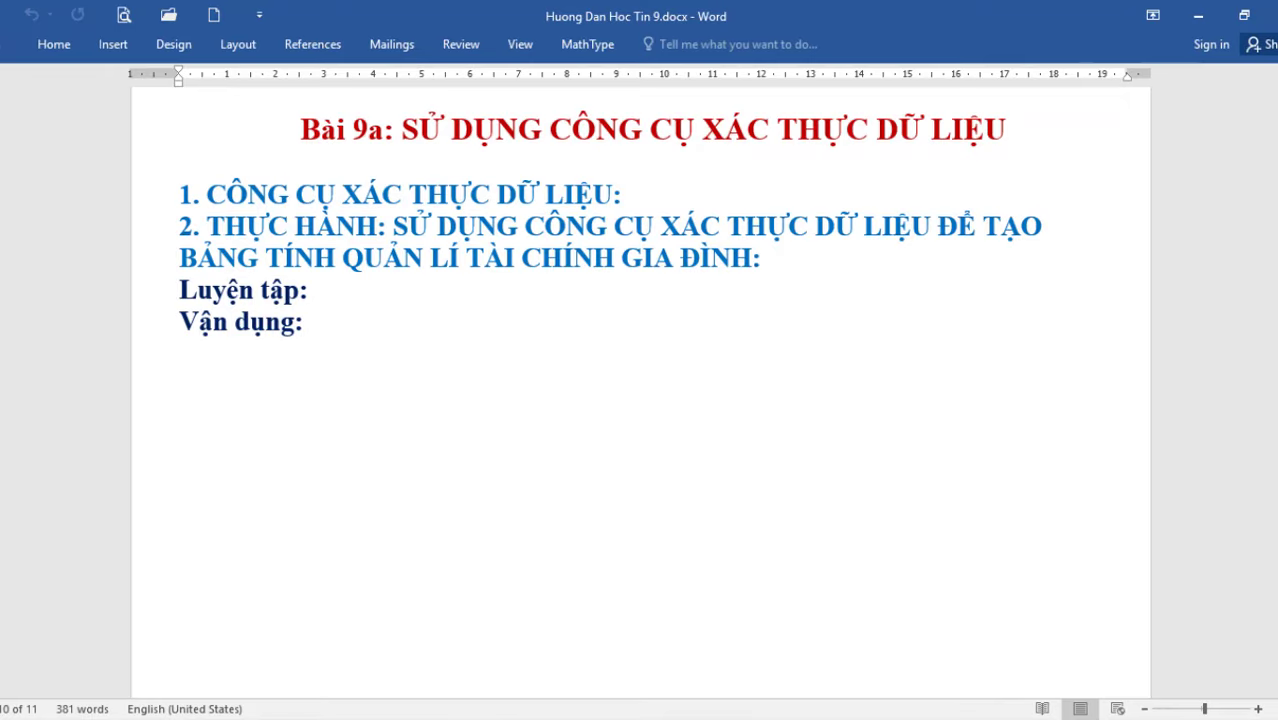
{"action": "key", "text": "alt+Tab"}
{"action": "left_click", "coordinate": [205, 289]}
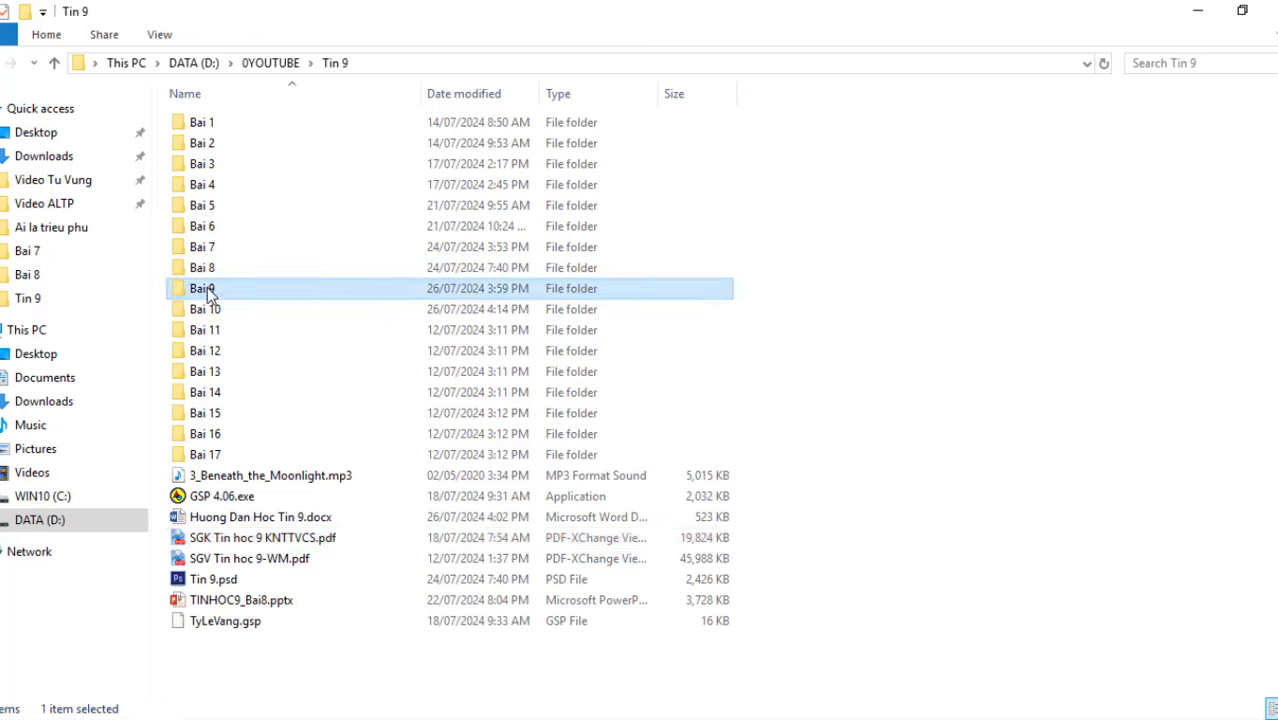
{"action": "double_click", "coordinate": [205, 289]}
{"action": "double_click", "coordinate": [250, 129]}
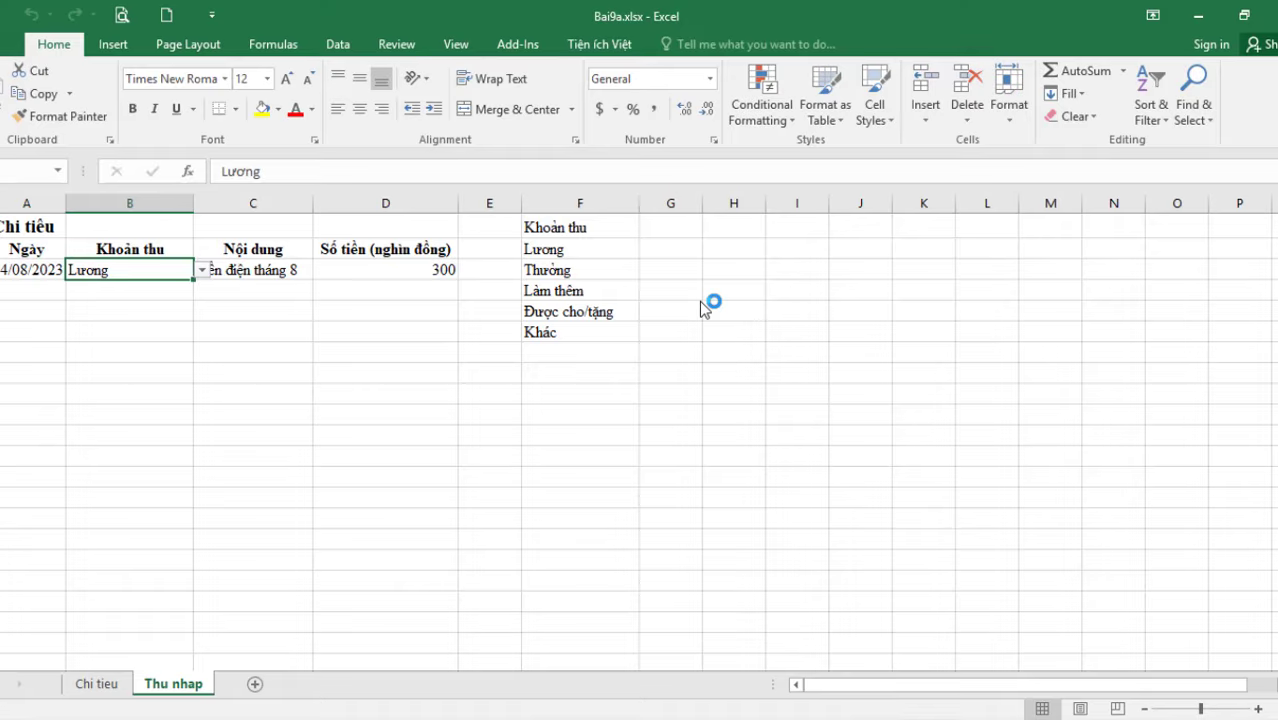
{"action": "left_click", "coordinate": [97, 686]}
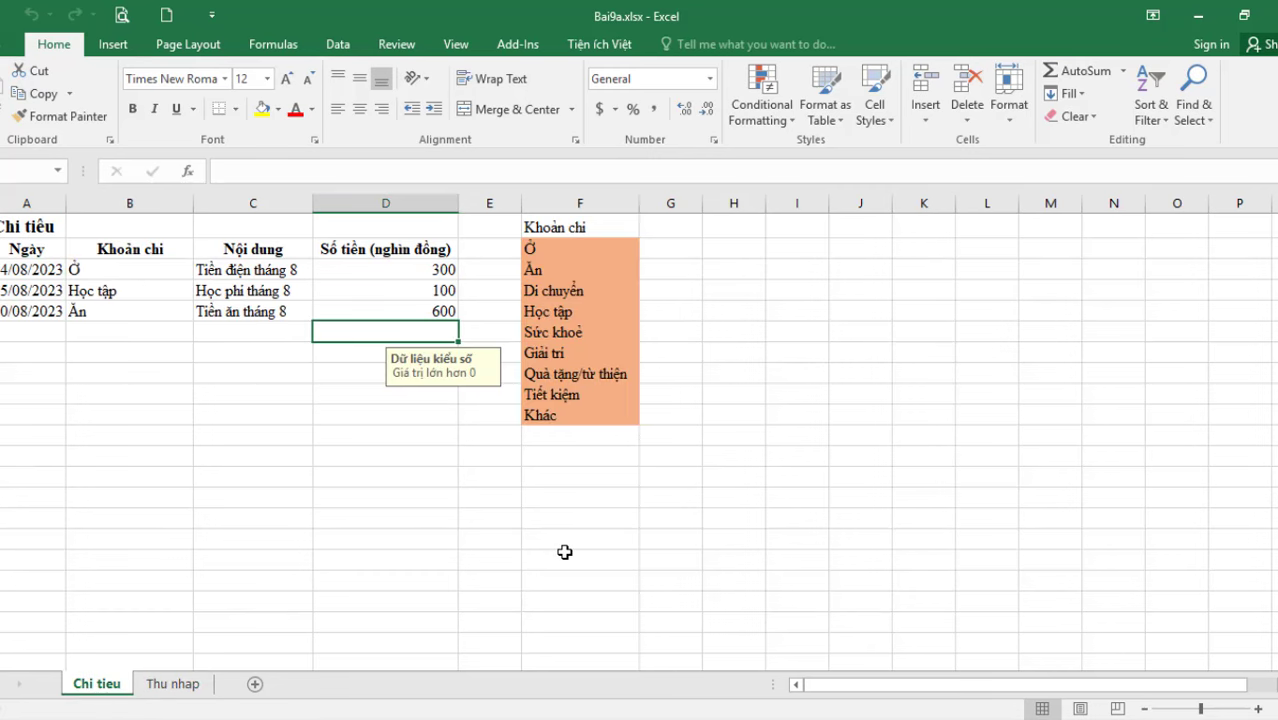
Examine the existing dropdown list in the Khoản chi column and the input message in the Số tiền column.
{"action": "scroll", "coordinate": [328, 515], "scroll_direction": "up", "scroll_amount": 5}
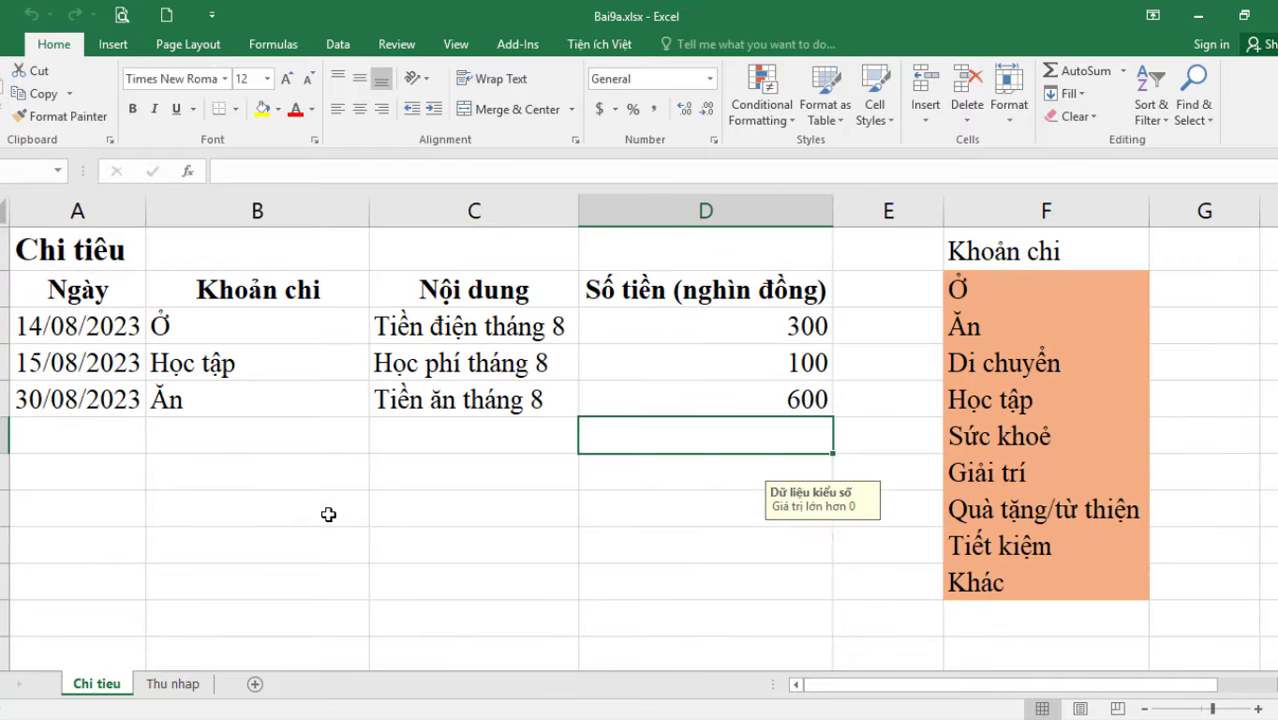
{"action": "scroll", "coordinate": [328, 514], "scroll_direction": "up", "scroll_amount": 1}
{"action": "left_click", "coordinate": [291, 539]}
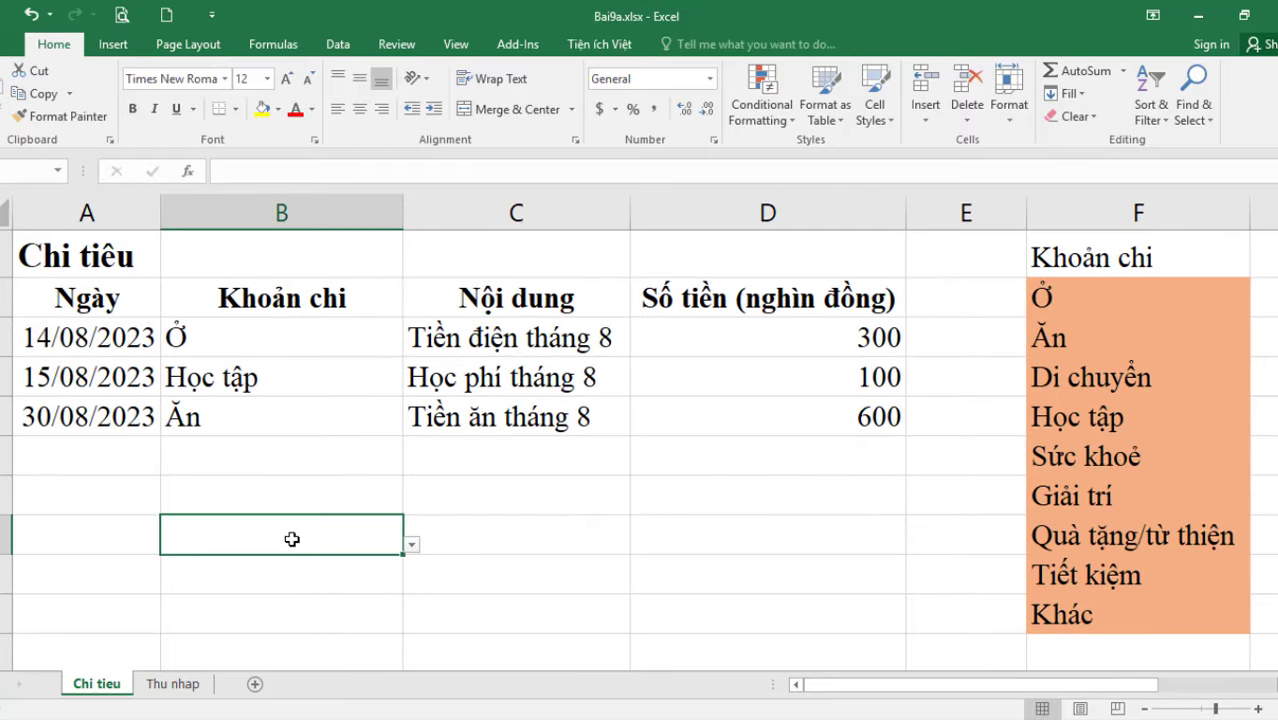
{"action": "left_click", "coordinate": [337, 344]}
{"action": "left_click", "coordinate": [282, 369]}
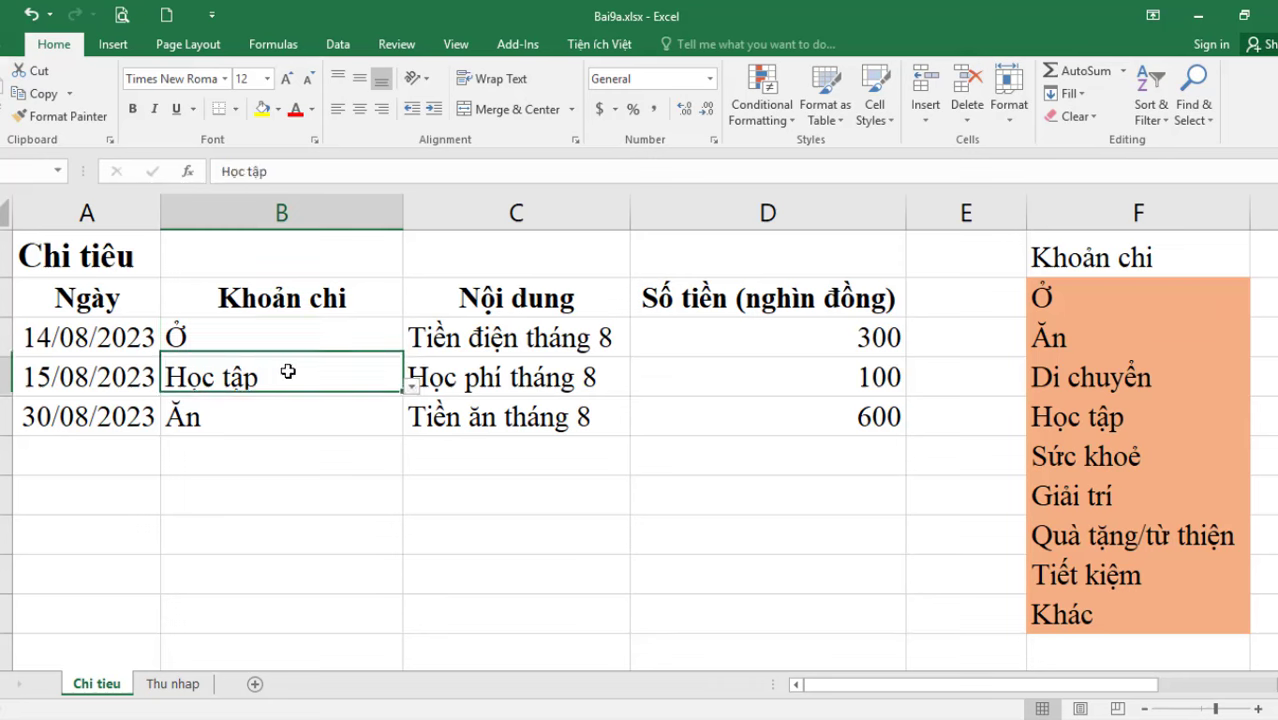
{"action": "left_click", "coordinate": [411, 388]}
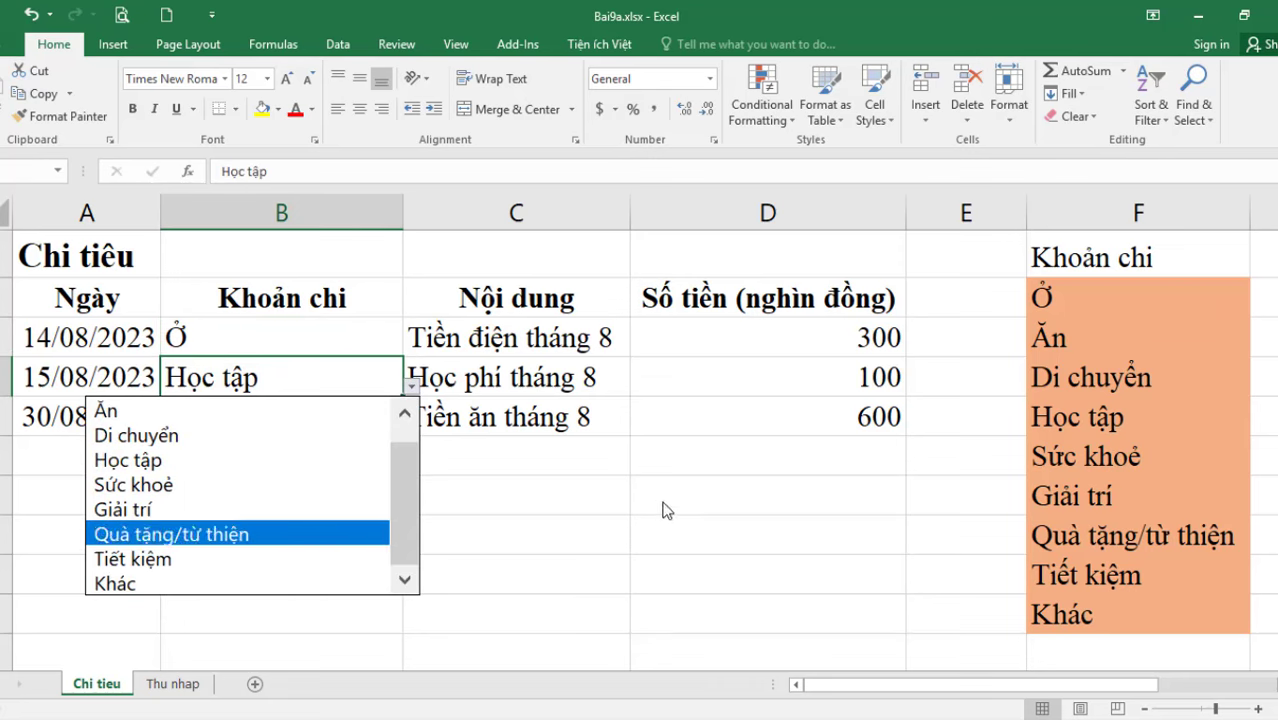
{"action": "key", "text": "Escape"}
{"action": "left_click", "coordinate": [299, 526]}
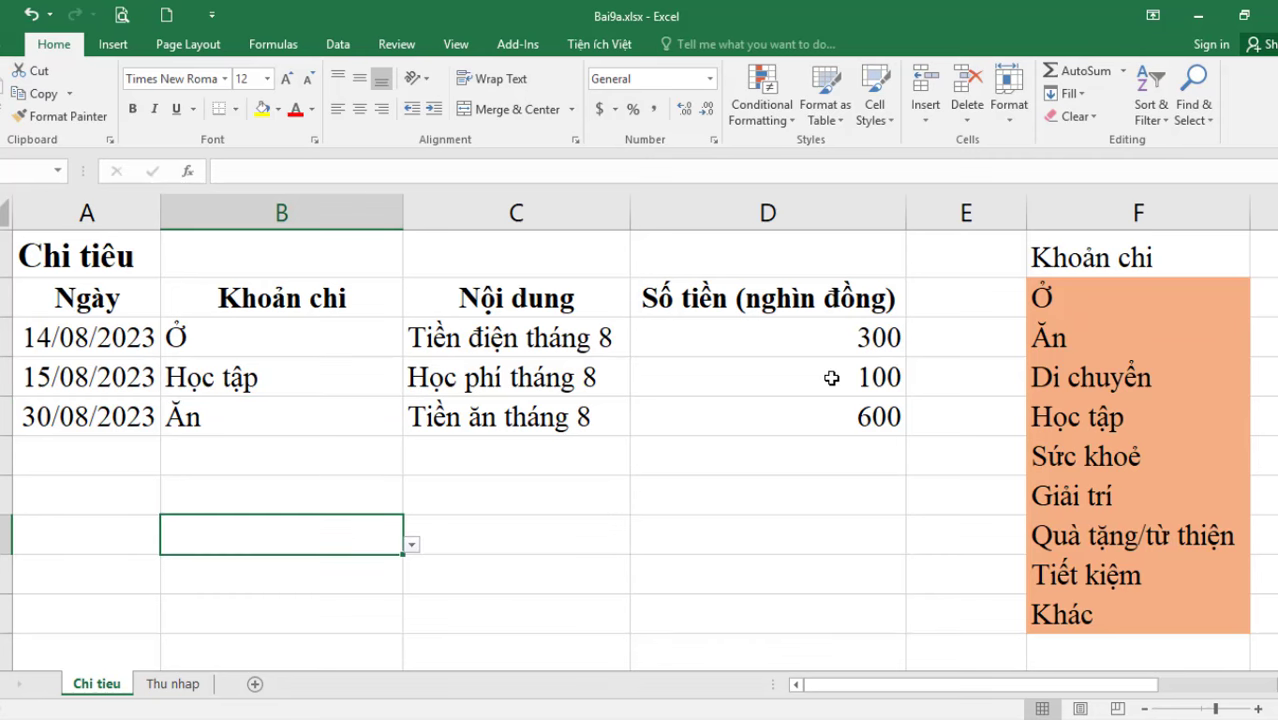
{"action": "left_click", "coordinate": [645, 529]}
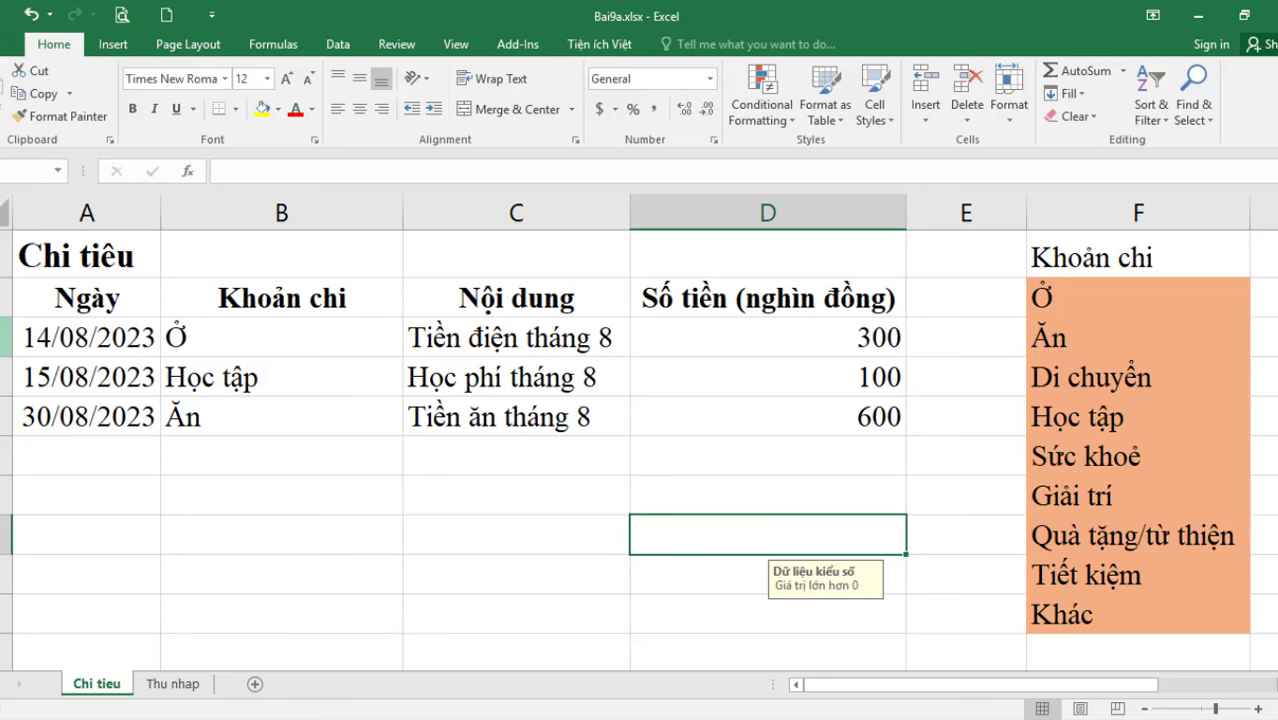
Review the sample expense entries across the Ngày, Khoản chi and Nội dung columns.
{"action": "left_click_drag", "start_coordinate": [110, 337], "coordinate": [866, 479]}
{"action": "left_click", "coordinate": [659, 499]}
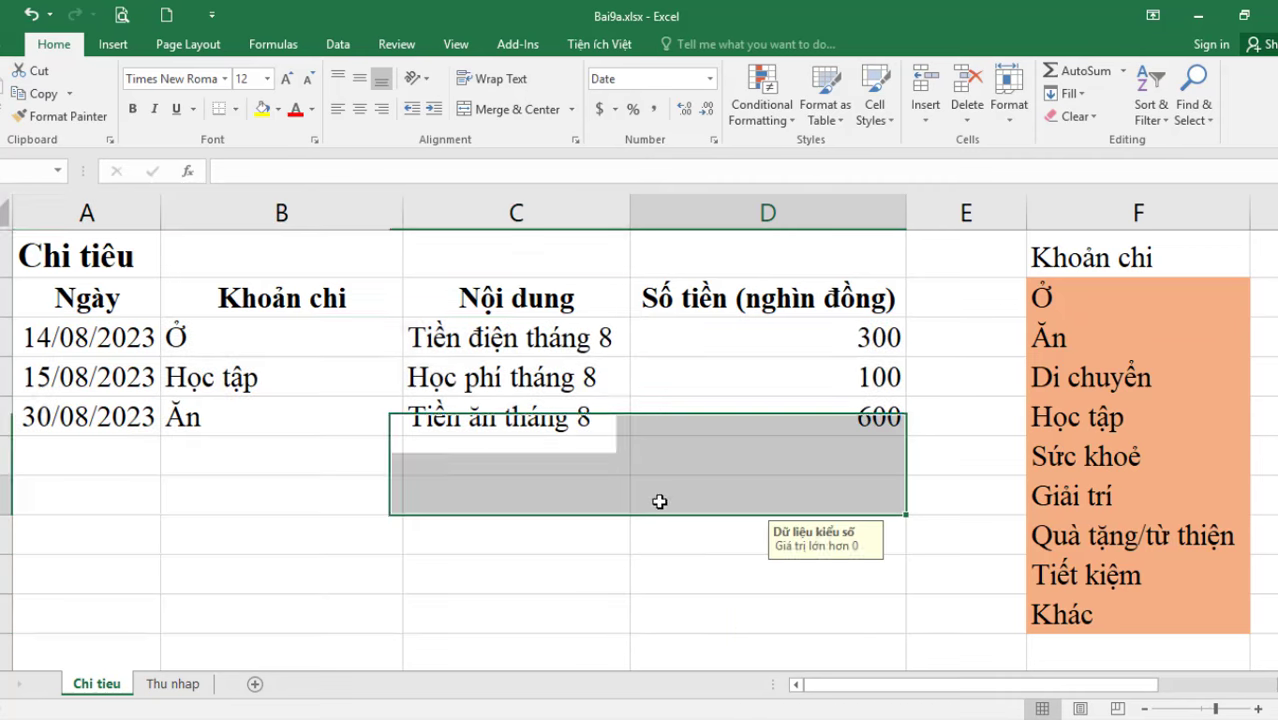
{"action": "left_click", "coordinate": [100, 415]}
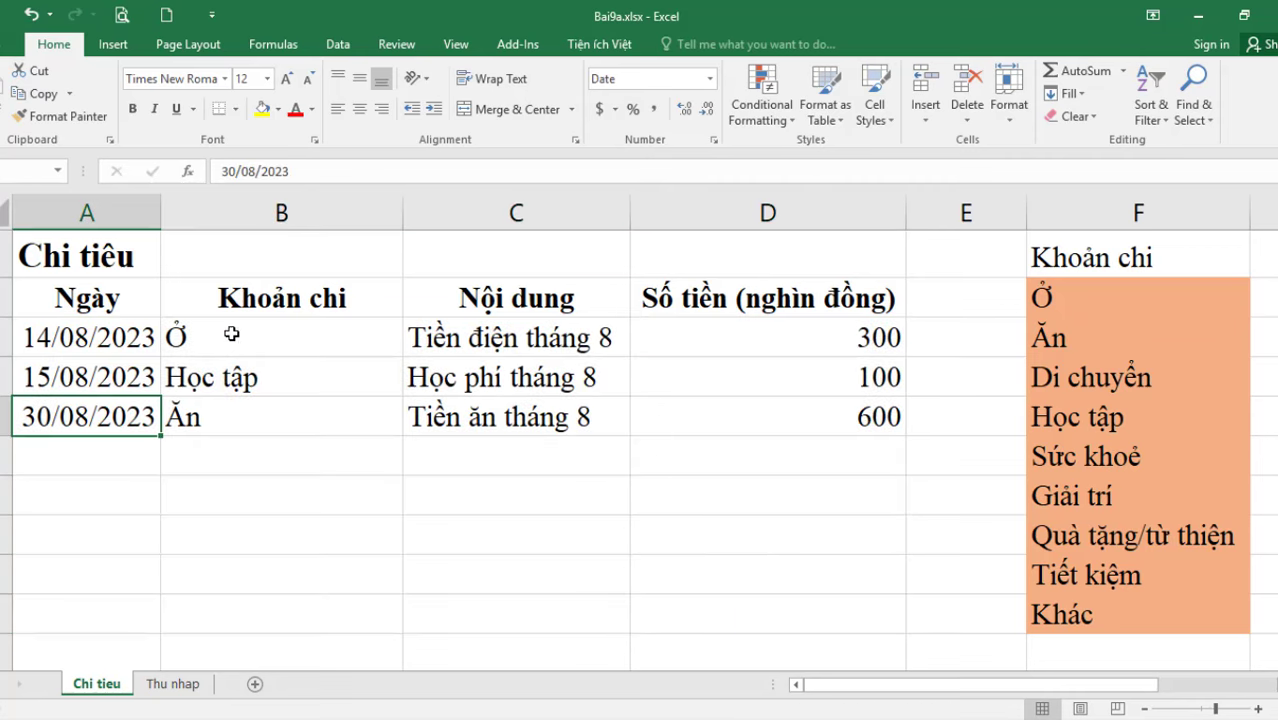
{"action": "left_click_drag", "start_coordinate": [265, 340], "coordinate": [579, 414]}
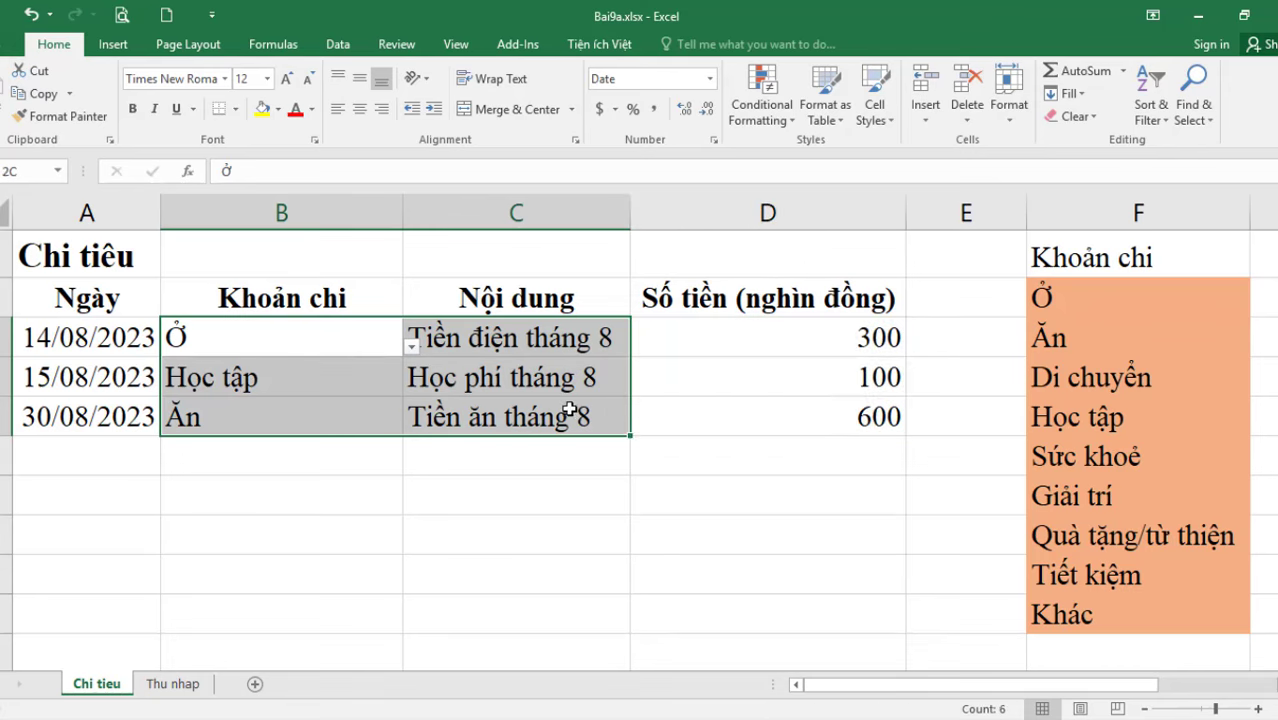
{"action": "left_click", "coordinate": [562, 416]}
{"action": "key", "text": "Up"}
{"action": "key", "text": "Up"}
{"action": "key", "text": "Down"}
{"action": "key", "text": "Down"}
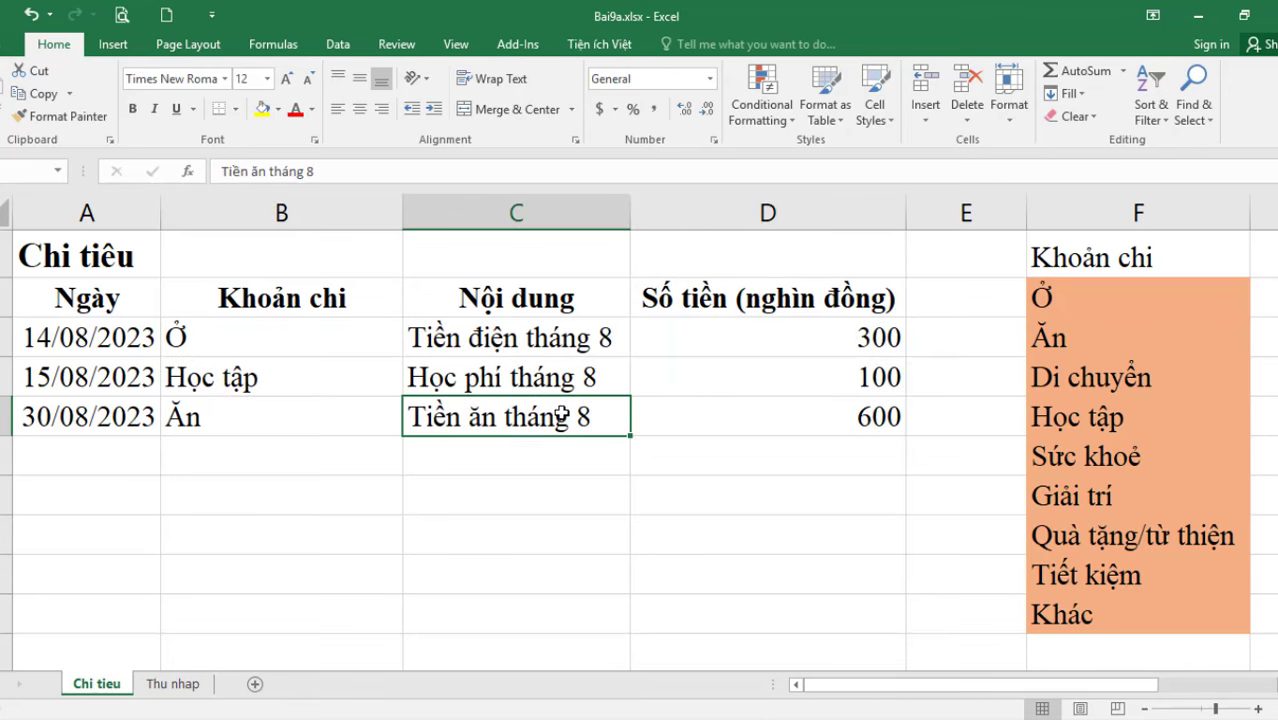
Clear the sample amounts in D3:D5 and the sample expense categories in B3:B5.
{"action": "left_click", "coordinate": [783, 346]}
{"action": "left_click", "coordinate": [720, 397]}
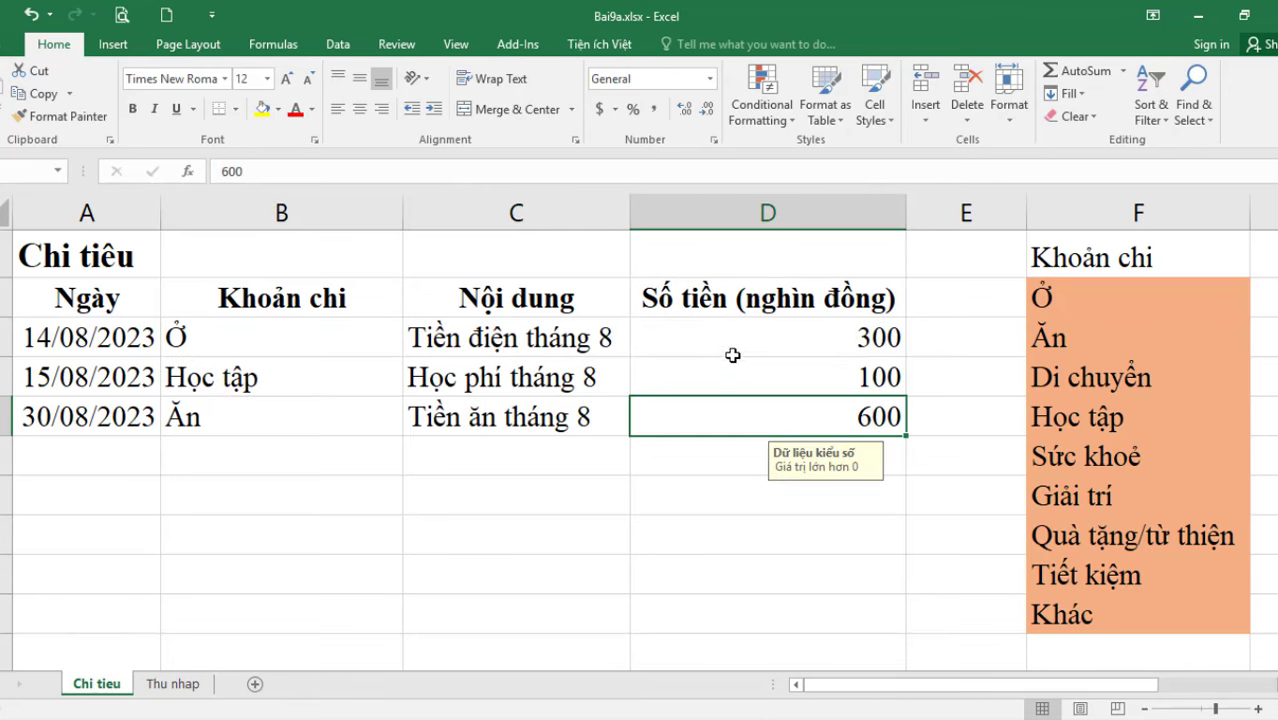
{"action": "left_click_drag", "start_coordinate": [733, 354], "coordinate": [737, 416]}
{"action": "key", "text": "Delete"}
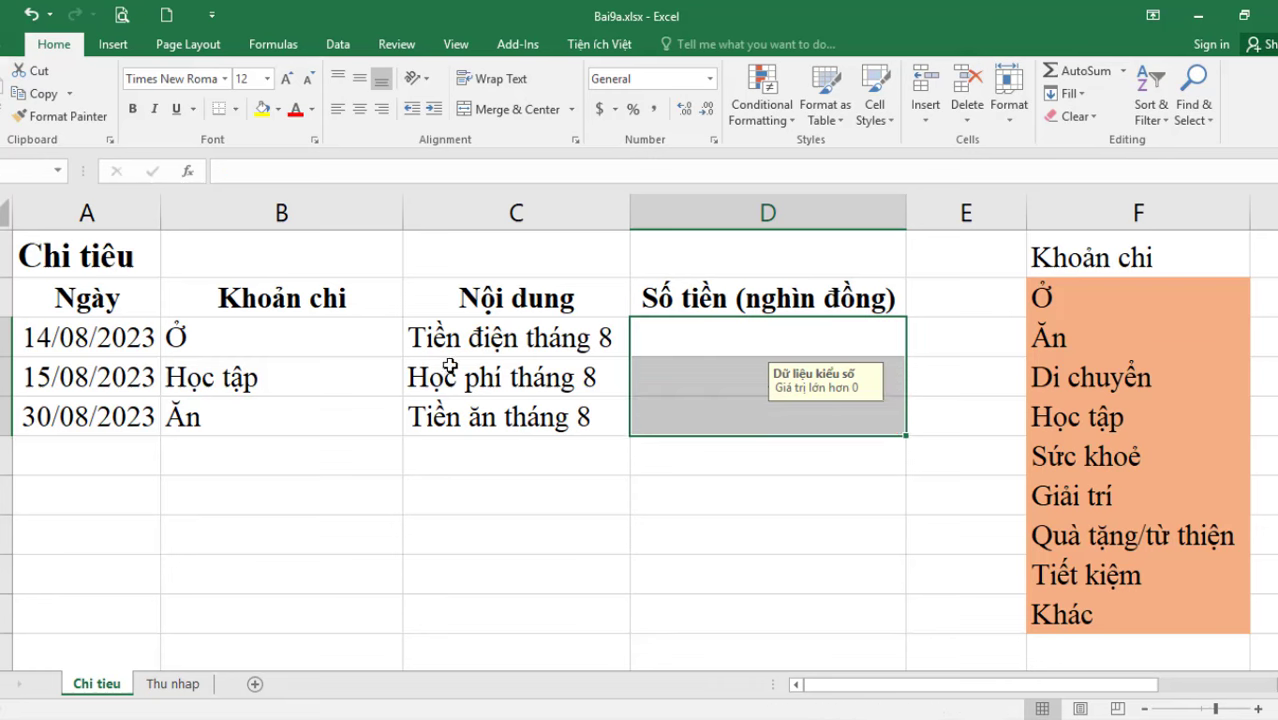
{"action": "left_click_drag", "start_coordinate": [285, 341], "coordinate": [282, 414]}
{"action": "key", "text": "Delete"}
{"action": "left_click", "coordinate": [328, 520]}
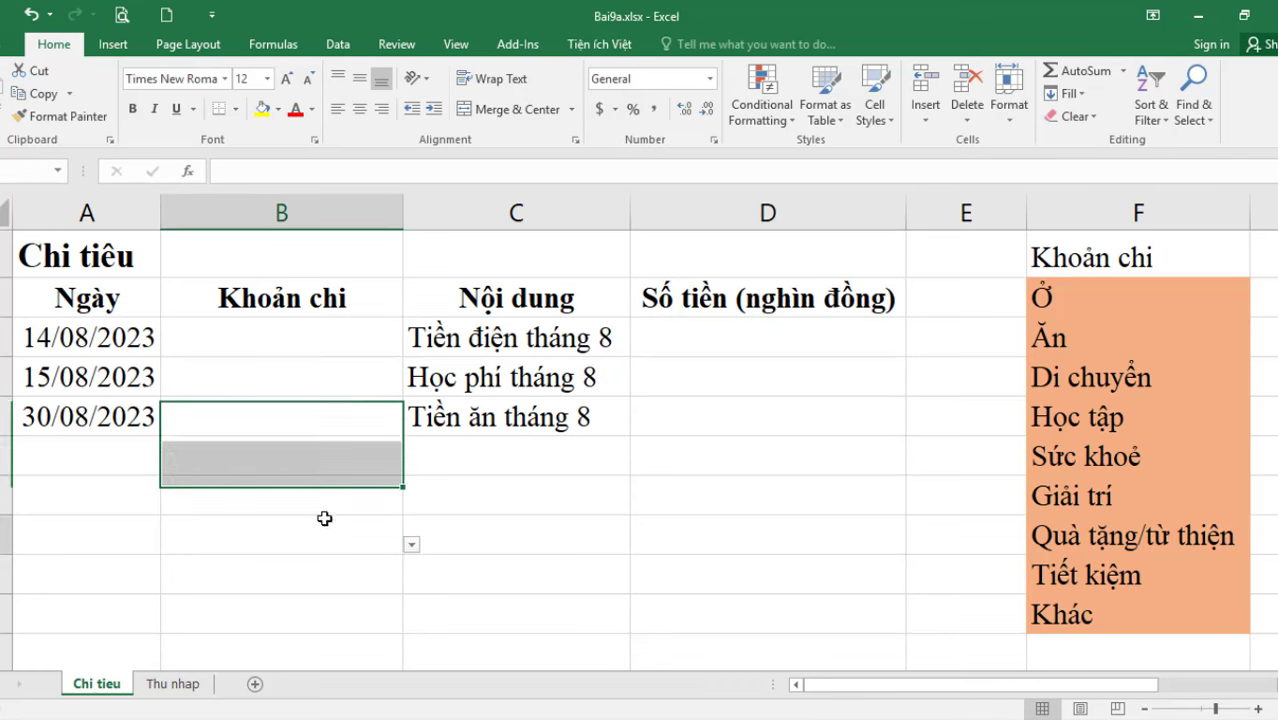
Remove the list restriction from the Khoản chi cells from B3 down by setting their data validation to allow any value, including the unvalidated cells.
{"action": "left_click_drag", "start_coordinate": [333, 344], "coordinate": [340, 637]}
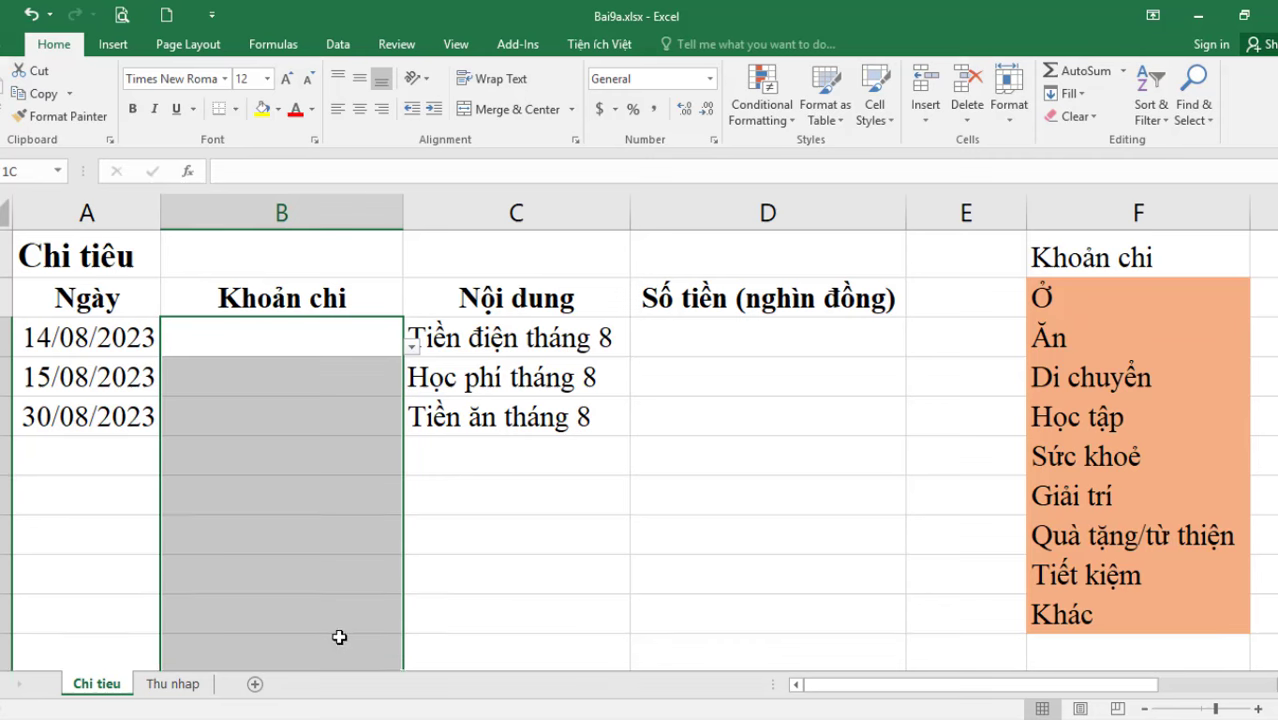
{"action": "left_click", "coordinate": [337, 45]}
{"action": "left_click", "coordinate": [840, 116]}
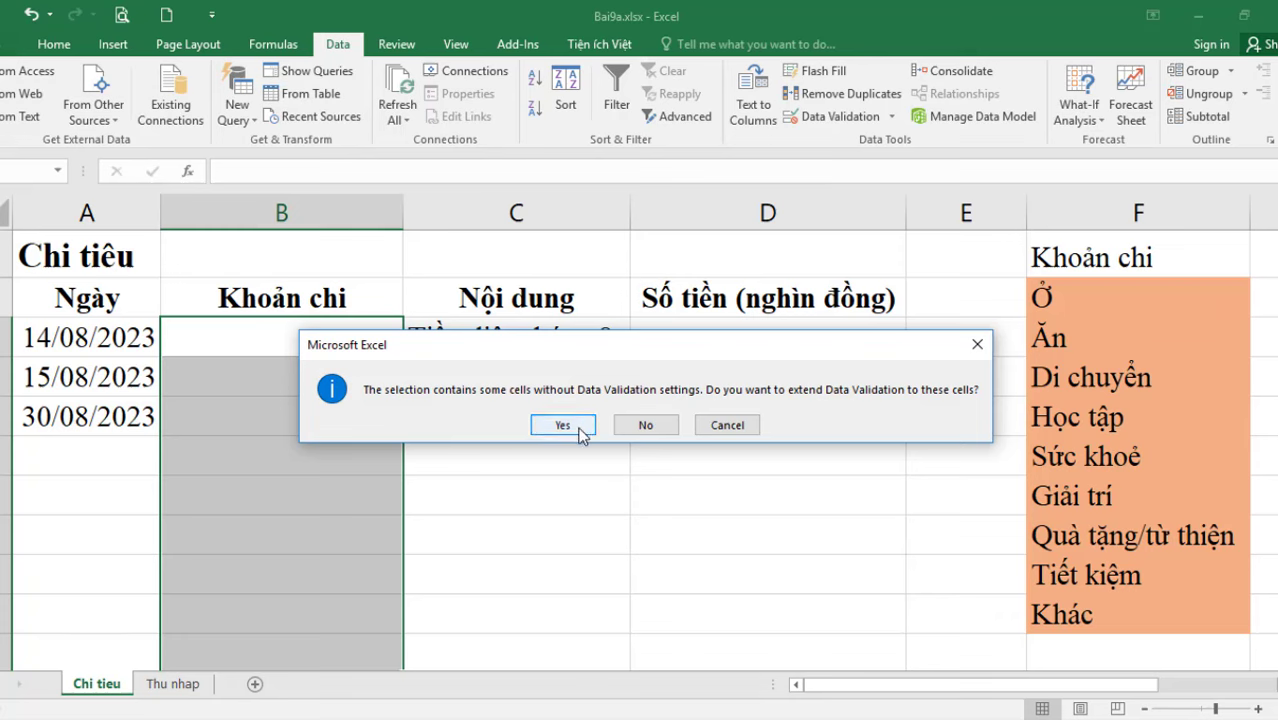
{"action": "left_click", "coordinate": [563, 426]}
{"action": "left_click", "coordinate": [820, 271]}
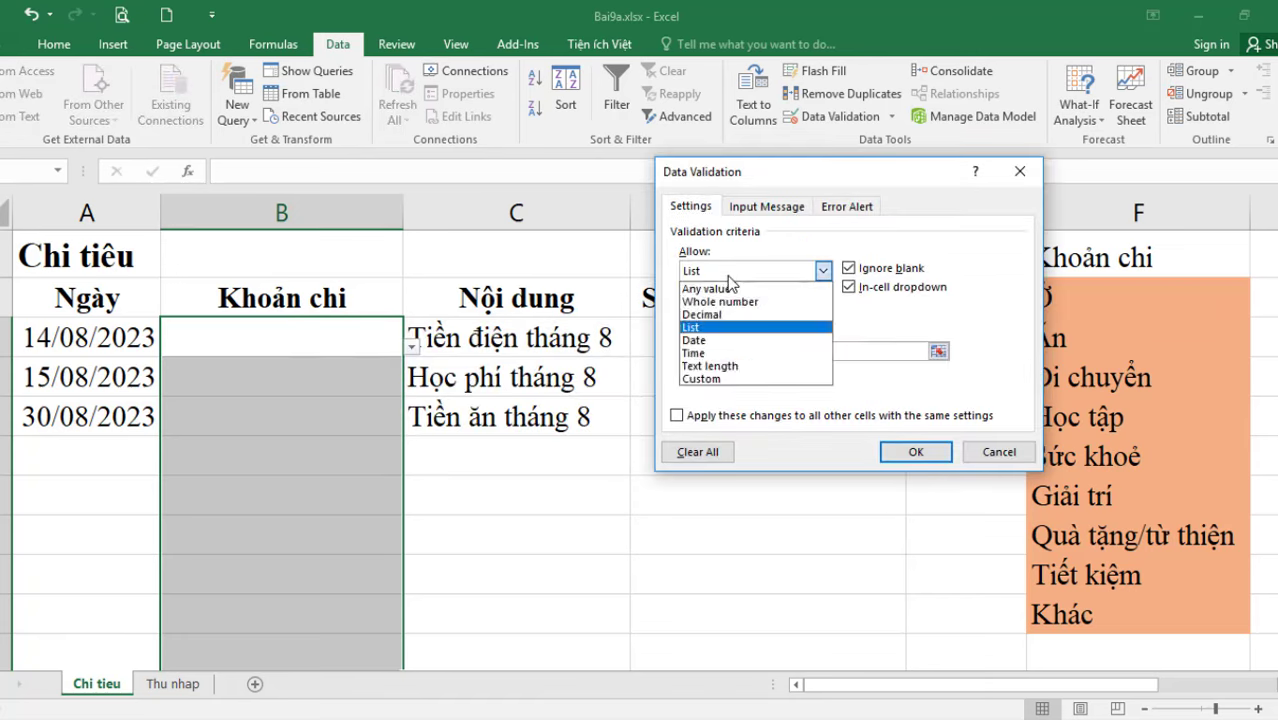
{"action": "left_click", "coordinate": [720, 283]}
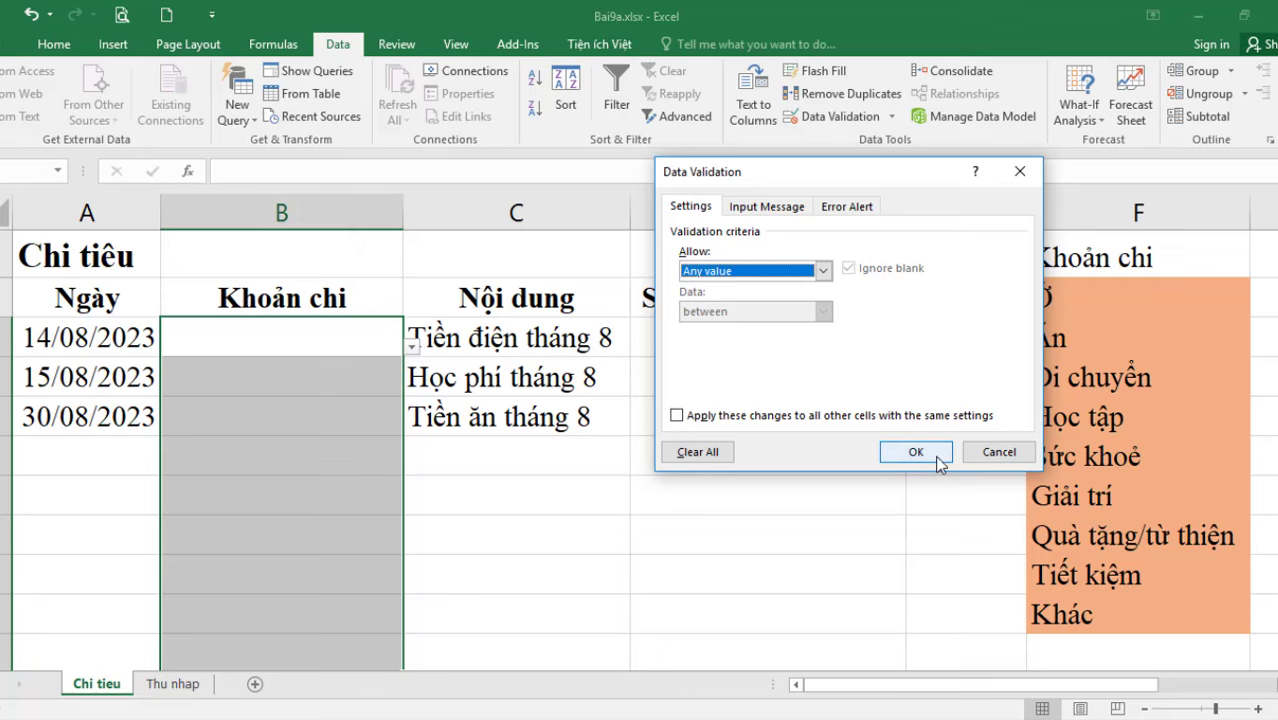
{"action": "left_click", "coordinate": [940, 455]}
{"action": "left_click", "coordinate": [317, 458]}
{"action": "left_click", "coordinate": [282, 345]}
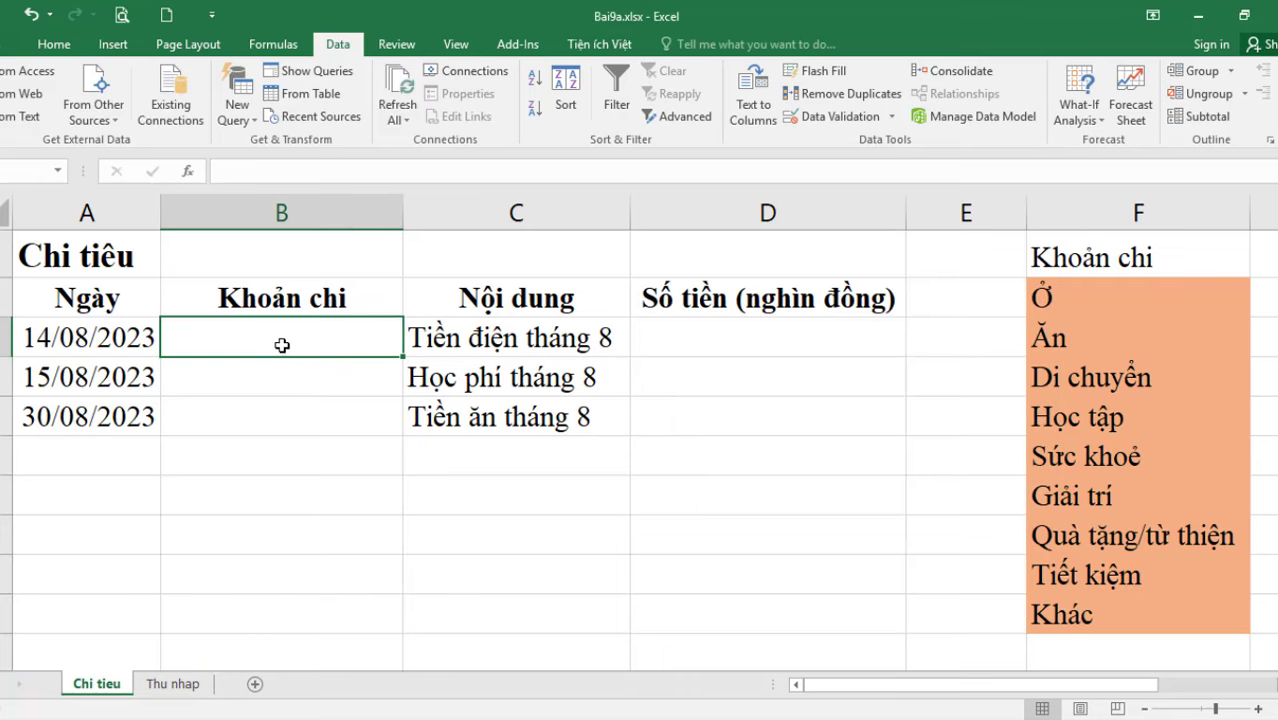
Test cell B3 in the Khoản chi column with the entry "sdad" and clear the cell again.
{"action": "type", "text": "sdad"}
{"action": "key", "text": "Return"}
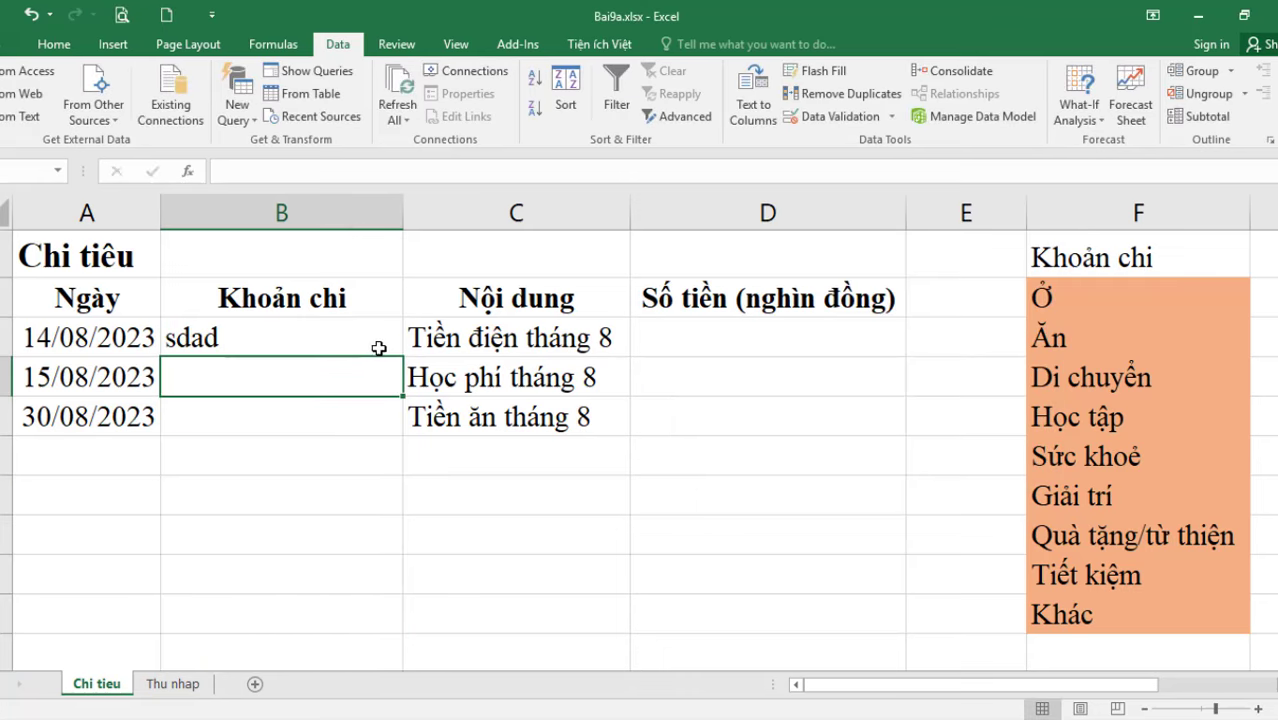
{"action": "left_click", "coordinate": [366, 334]}
{"action": "key", "text": "Delete"}
Remove the whole-number restriction from the Số tiền cells D3:D10 by setting their data validation to allow any value.
{"action": "left_click", "coordinate": [889, 468]}
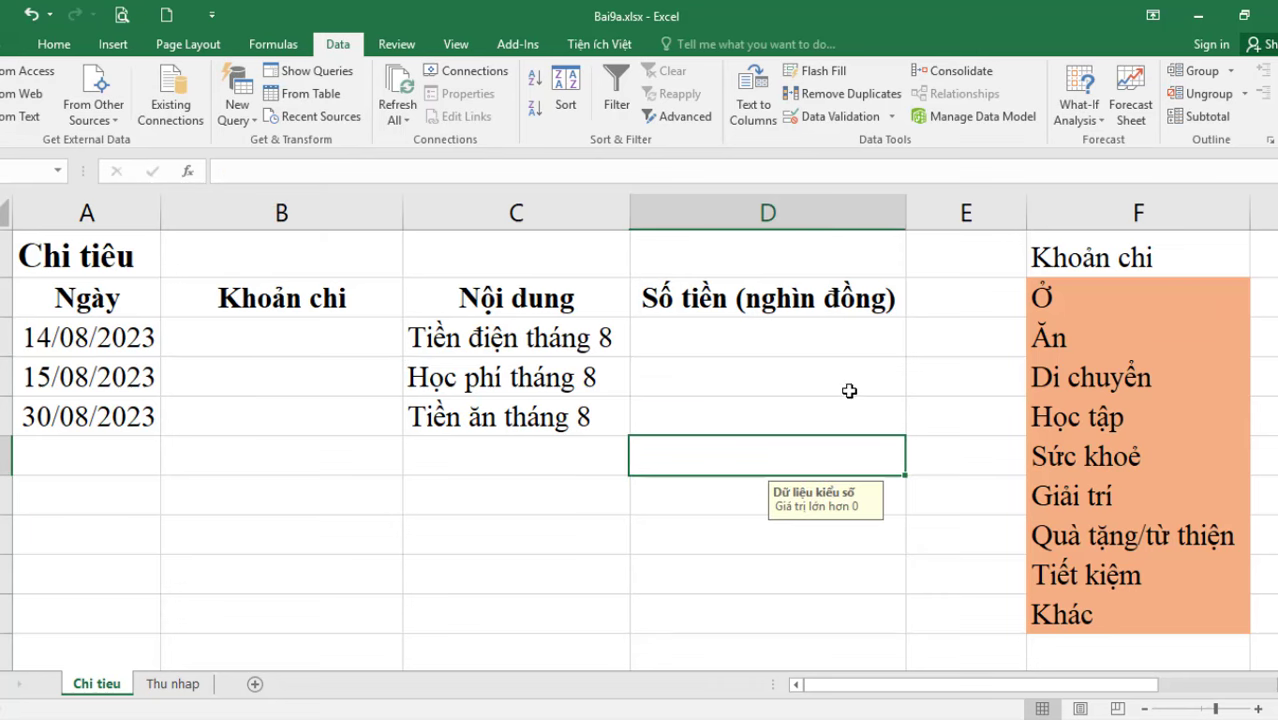
{"action": "left_click_drag", "start_coordinate": [843, 338], "coordinate": [837, 605]}
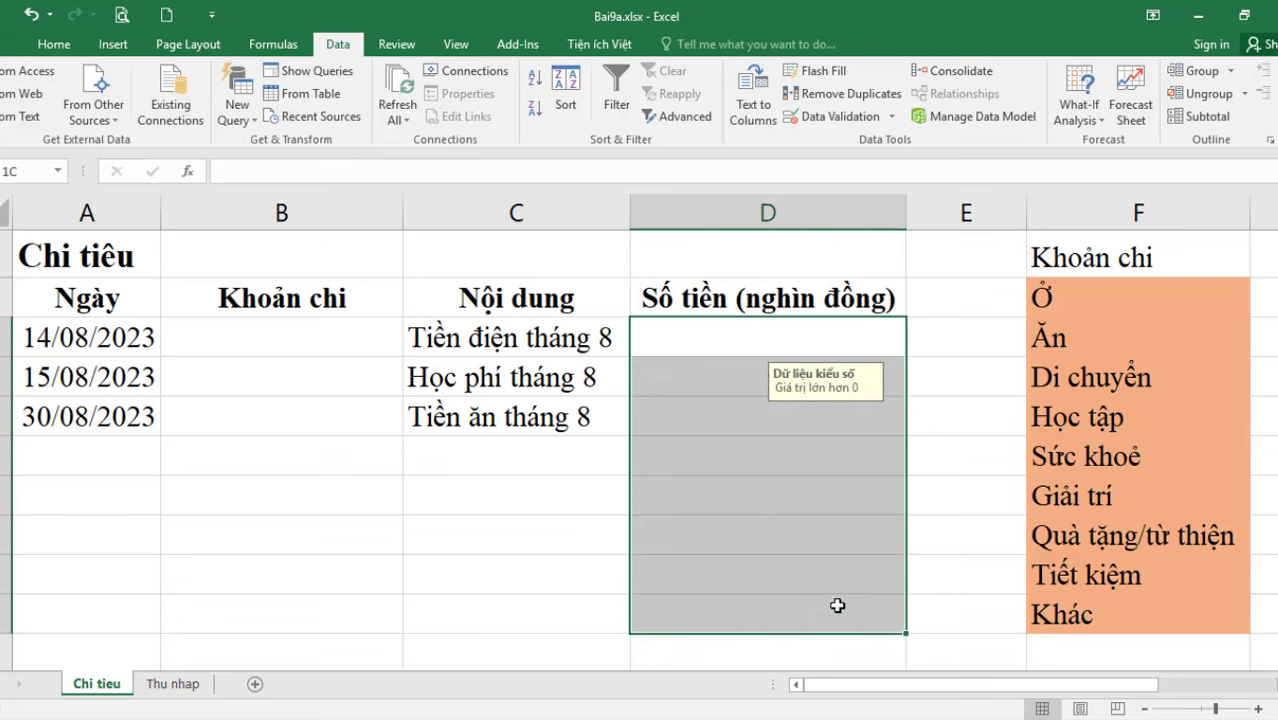
{"action": "left_click", "coordinate": [838, 116]}
{"action": "left_click", "coordinate": [782, 275]}
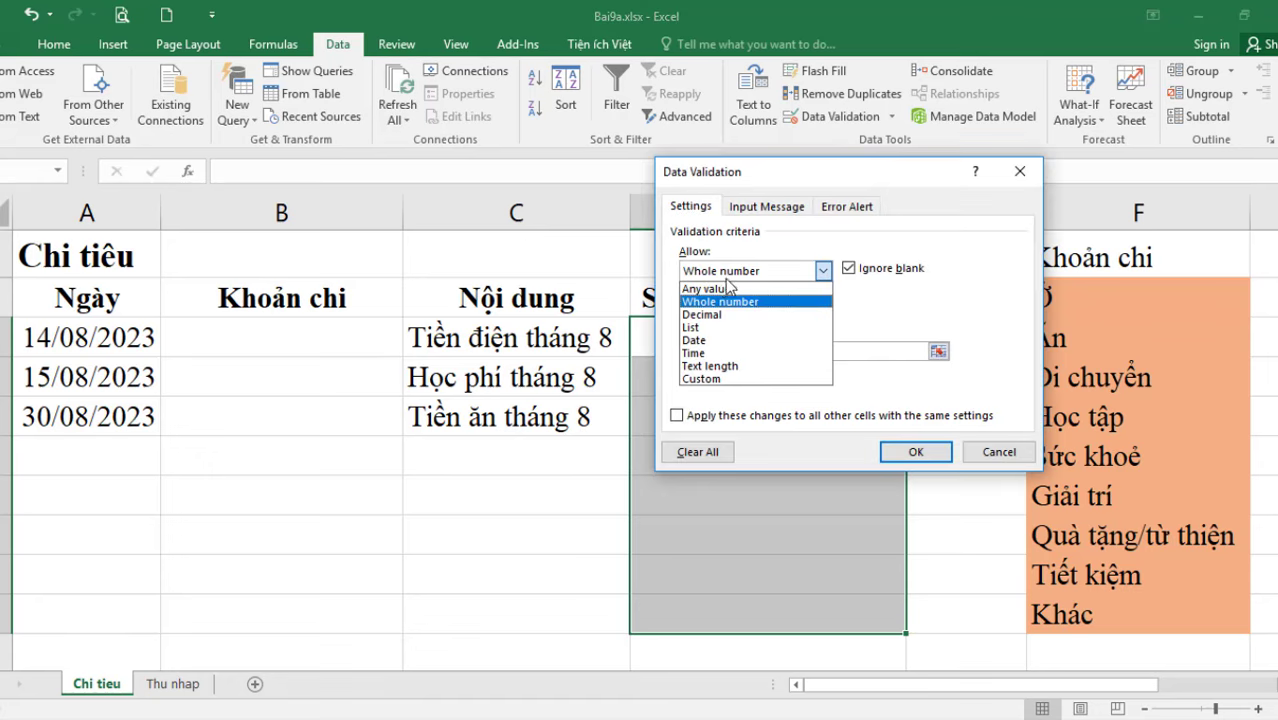
{"action": "left_click", "coordinate": [728, 285]}
{"action": "left_click", "coordinate": [915, 452]}
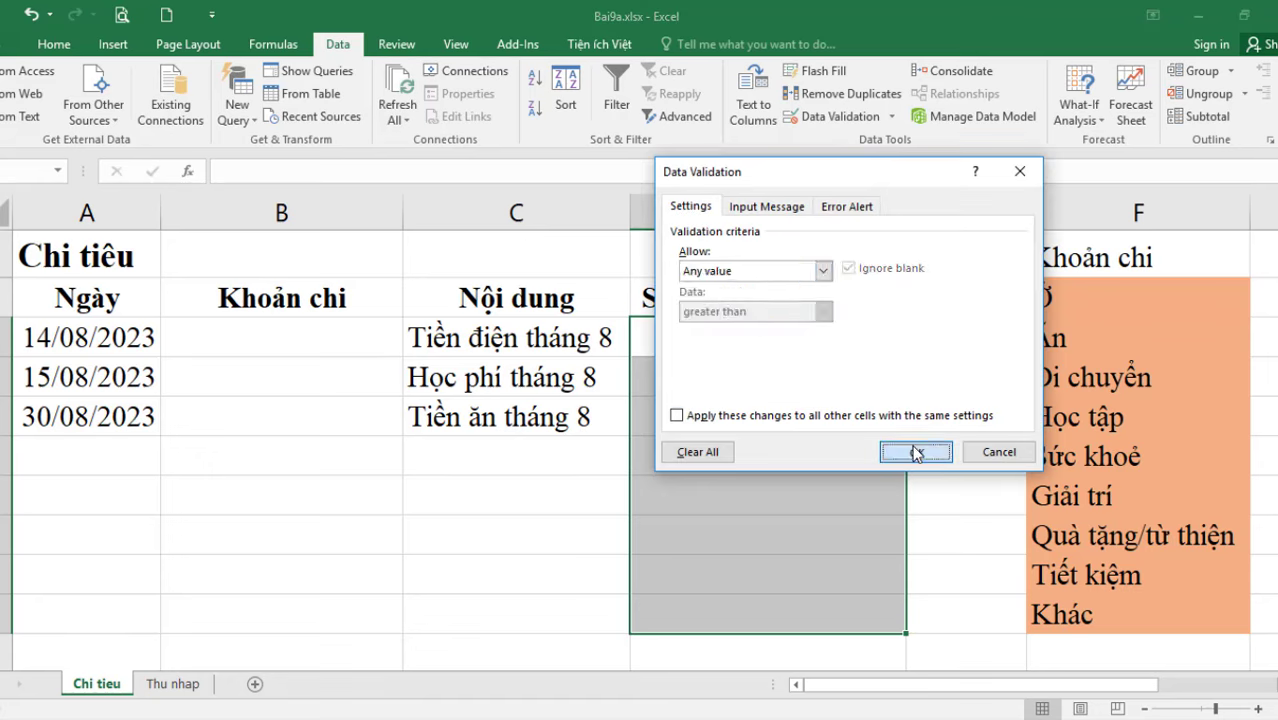
{"action": "left_click", "coordinate": [489, 563]}
Test cell D4 in the Số tiền column with the text entry "rẻ" and clear the cell again.
{"action": "left_click", "coordinate": [819, 360]}
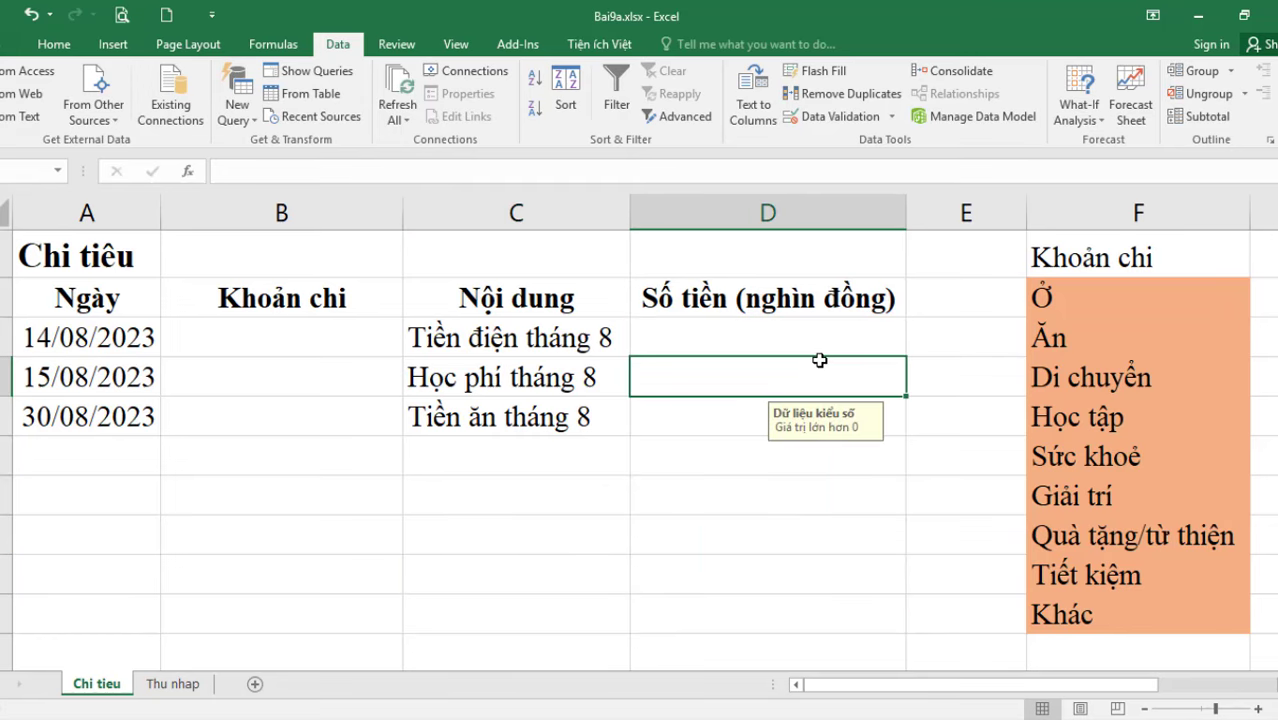
{"action": "type", "text": "re"}
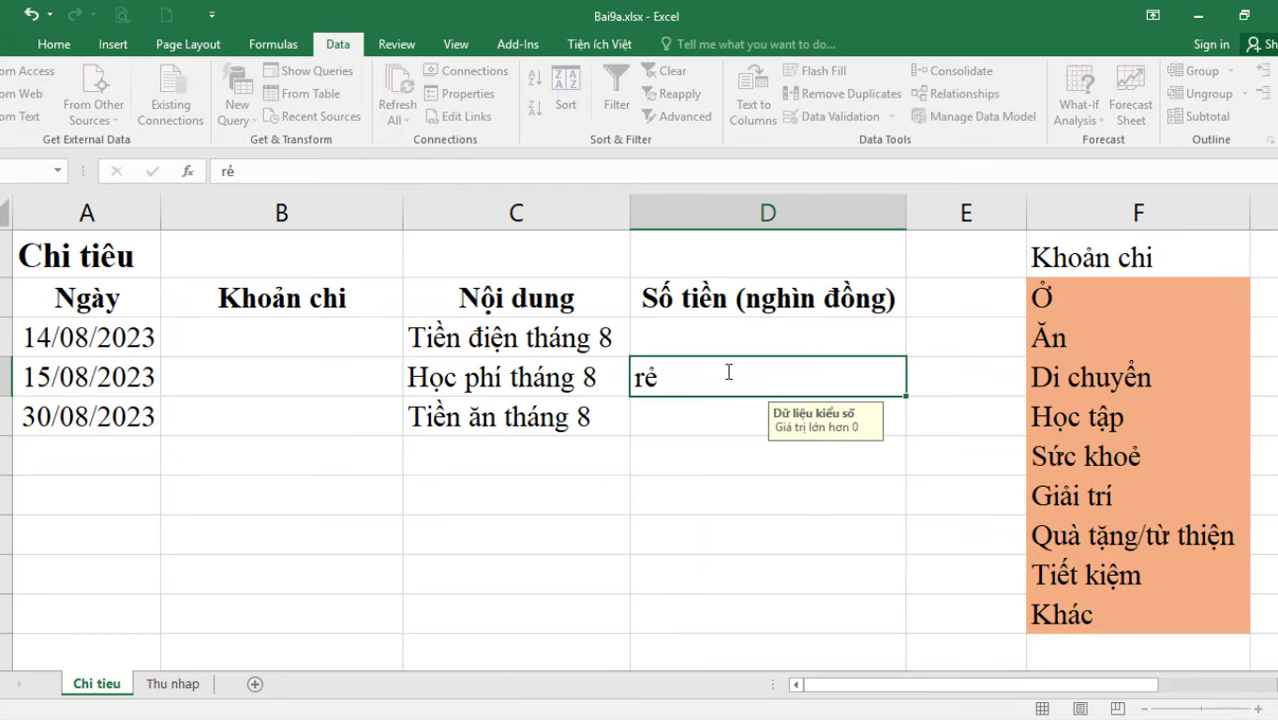
{"action": "key", "text": "Return"}
{"action": "left_click", "coordinate": [744, 500]}
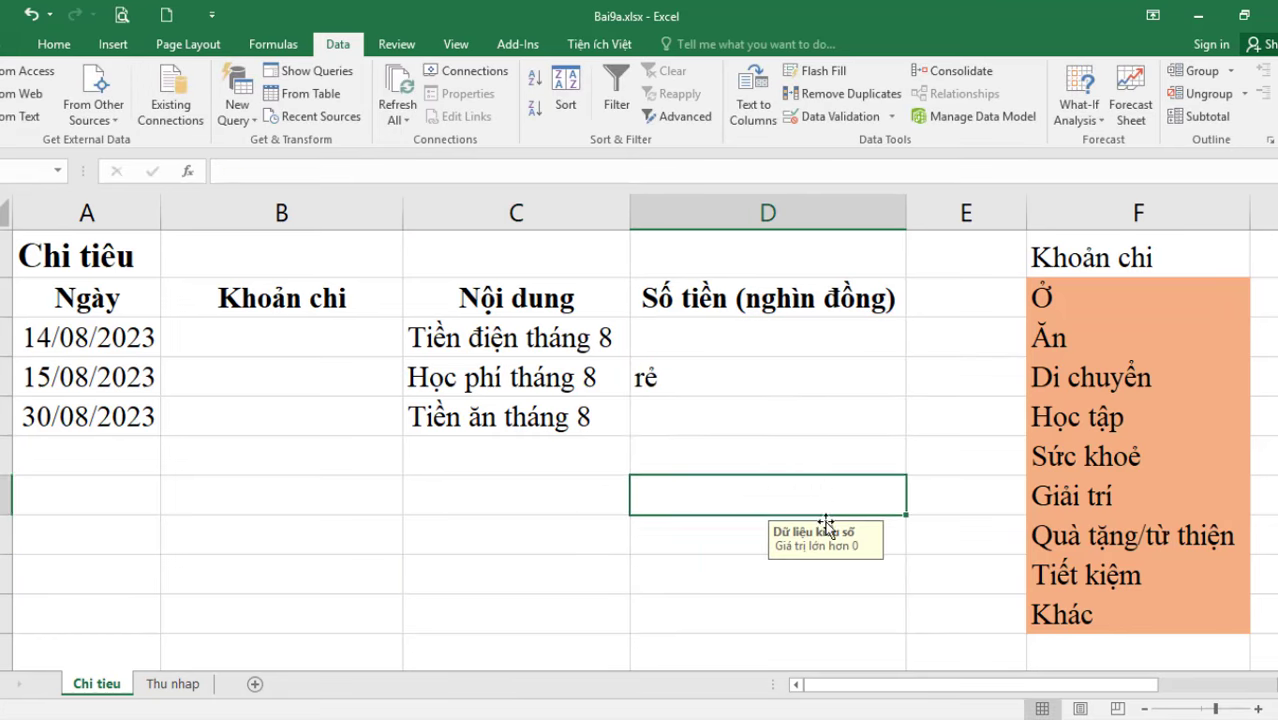
{"action": "left_click", "coordinate": [751, 558]}
{"action": "left_click", "coordinate": [705, 373]}
{"action": "key", "text": "Delete"}
{"action": "left_click", "coordinate": [697, 474]}
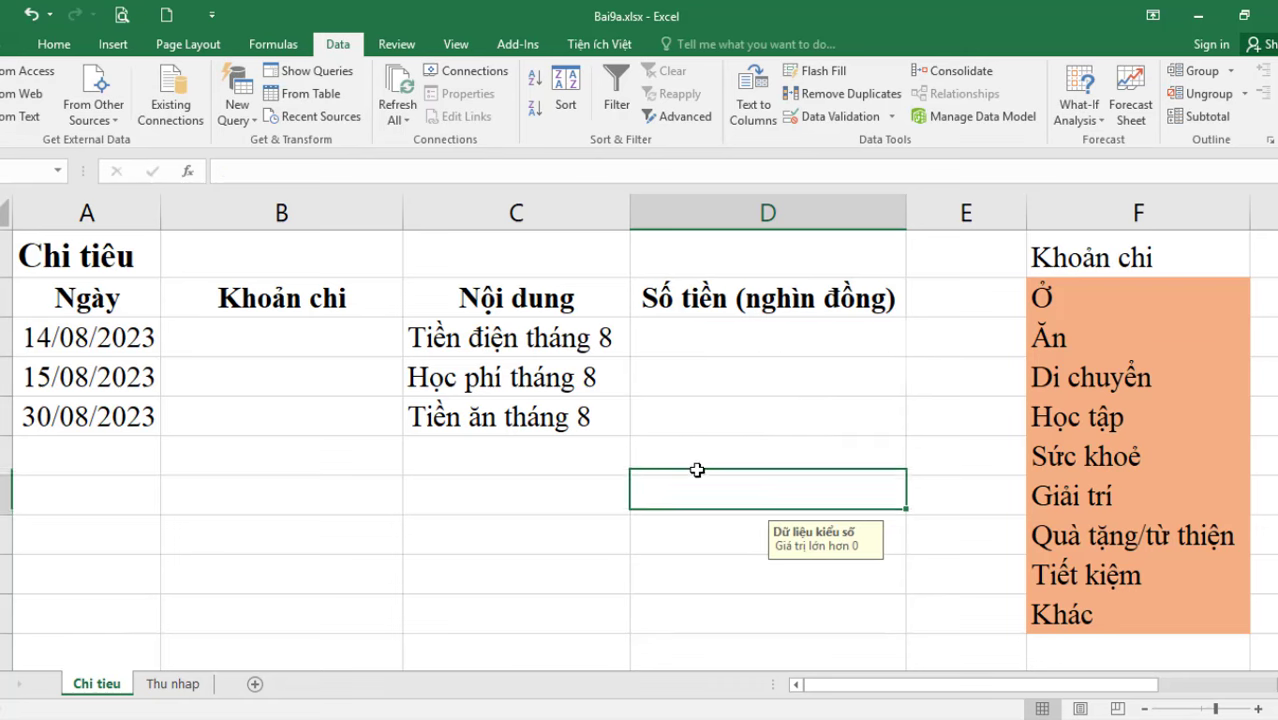
Extend the data validation to all Số tiền cells from D3 down and delete the error alert's title and message.
{"action": "left_click_drag", "start_coordinate": [750, 330], "coordinate": [783, 655]}
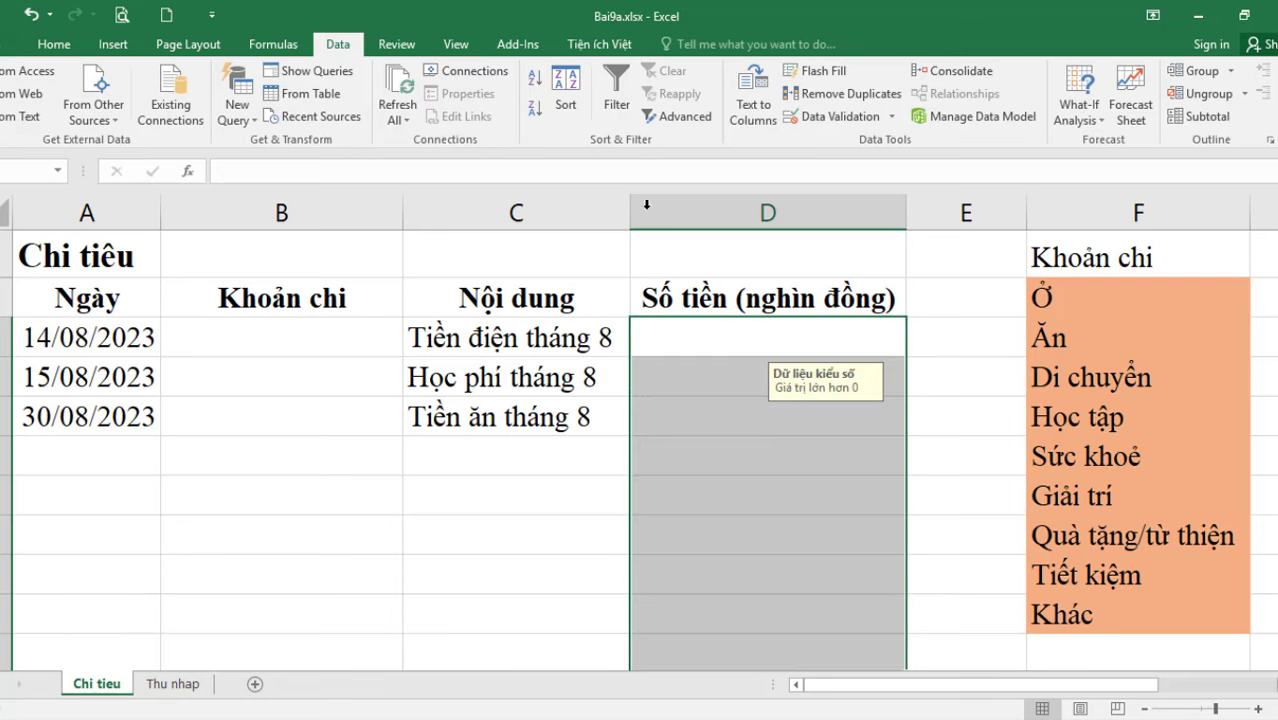
{"action": "left_click", "coordinate": [838, 116]}
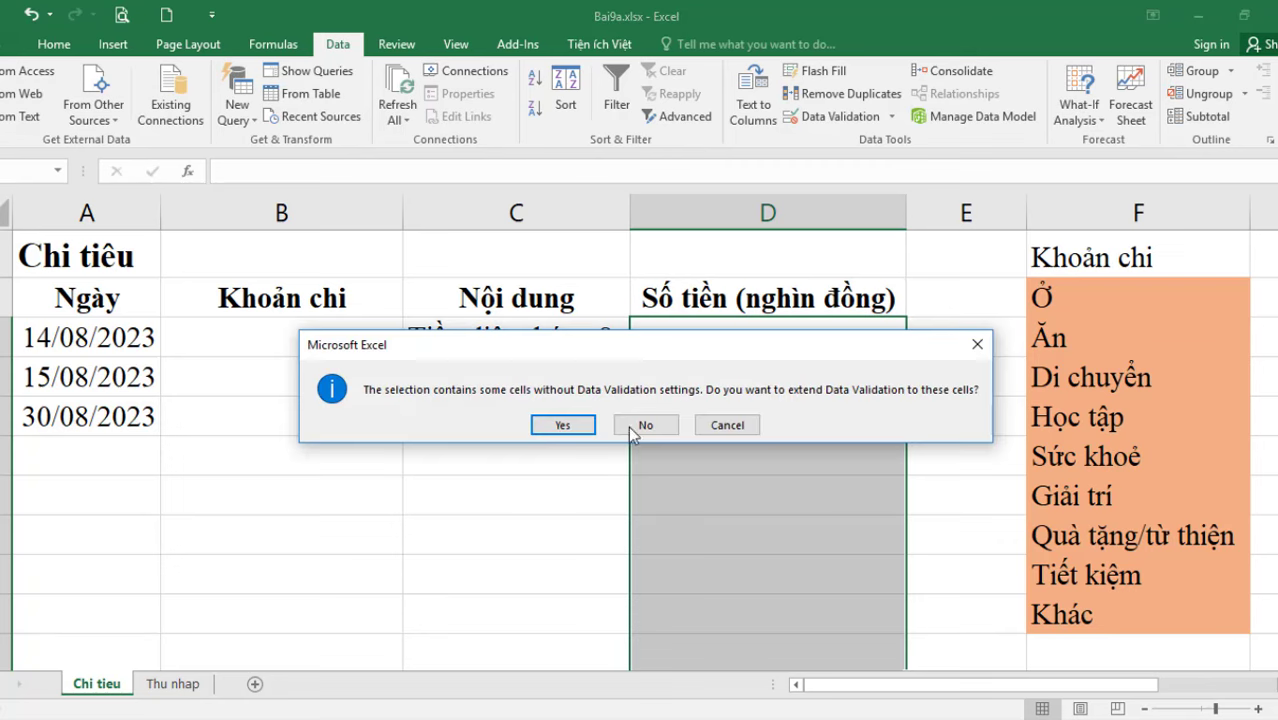
{"action": "left_click", "coordinate": [562, 425]}
{"action": "left_click", "coordinate": [846, 207]}
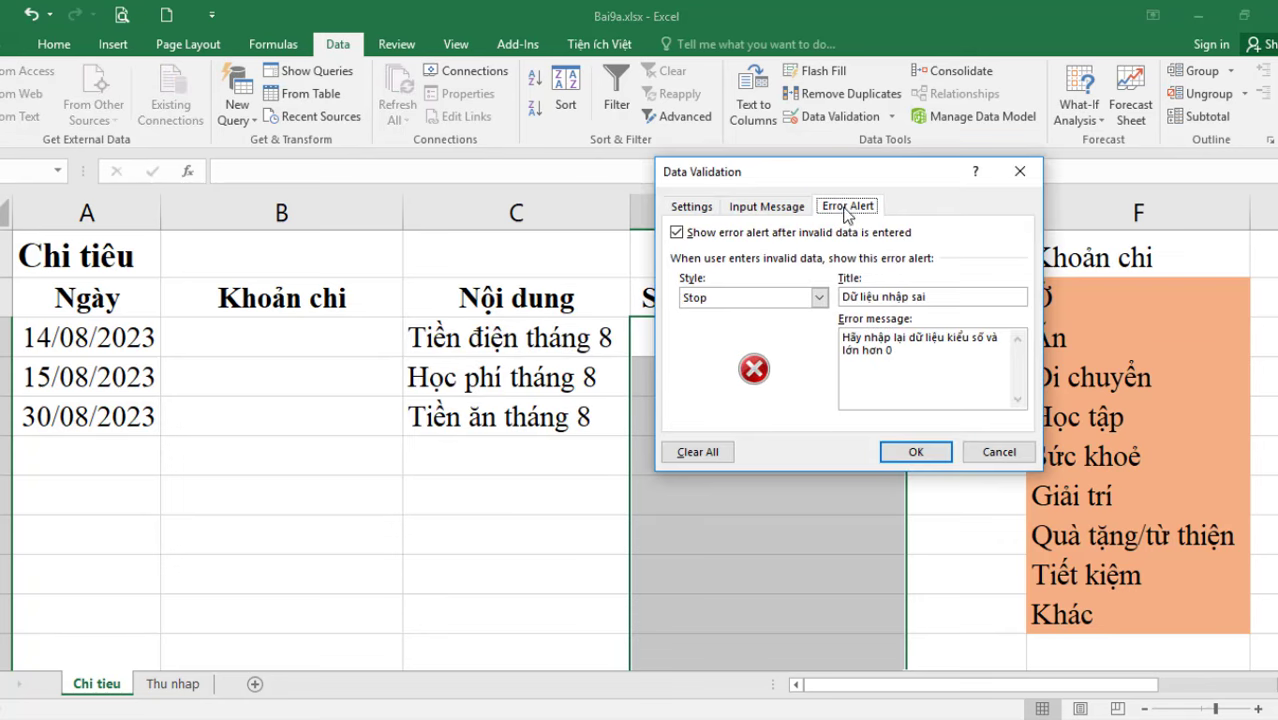
{"action": "left_click", "coordinate": [817, 298]}
{"action": "left_click", "coordinate": [817, 298]}
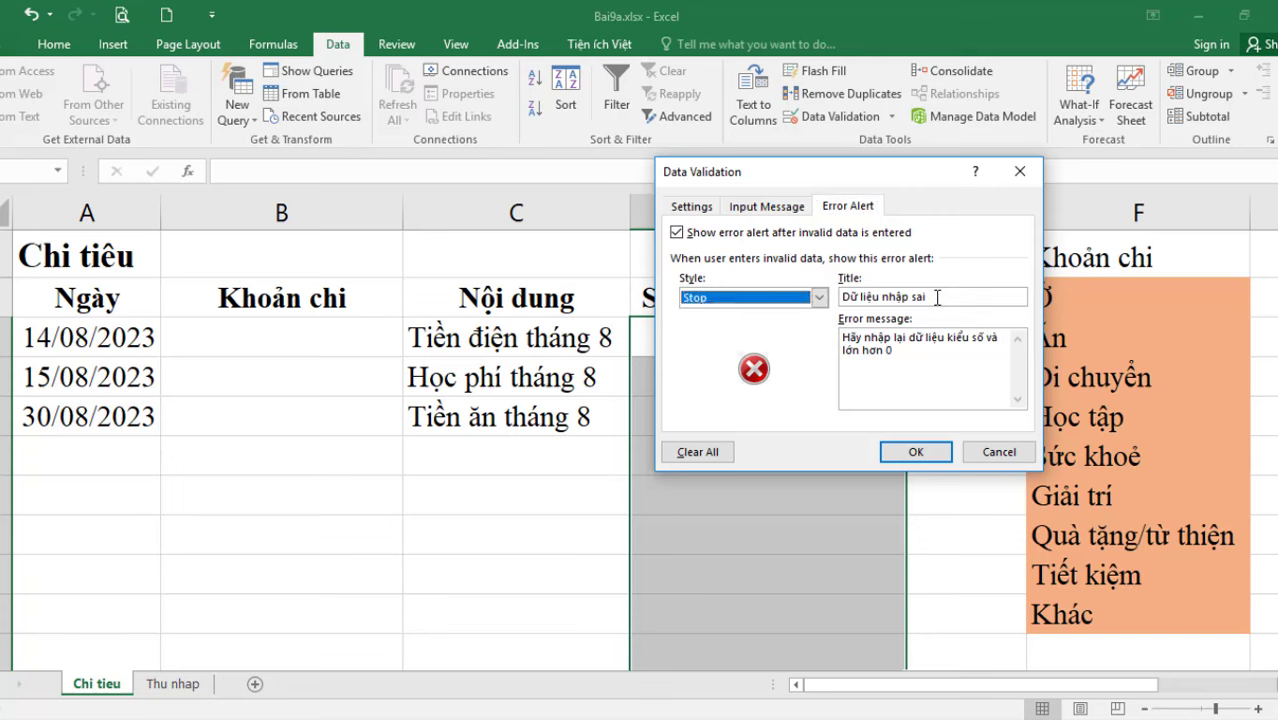
{"action": "left_click", "coordinate": [915, 344]}
{"action": "key", "text": "ctrl+a"}
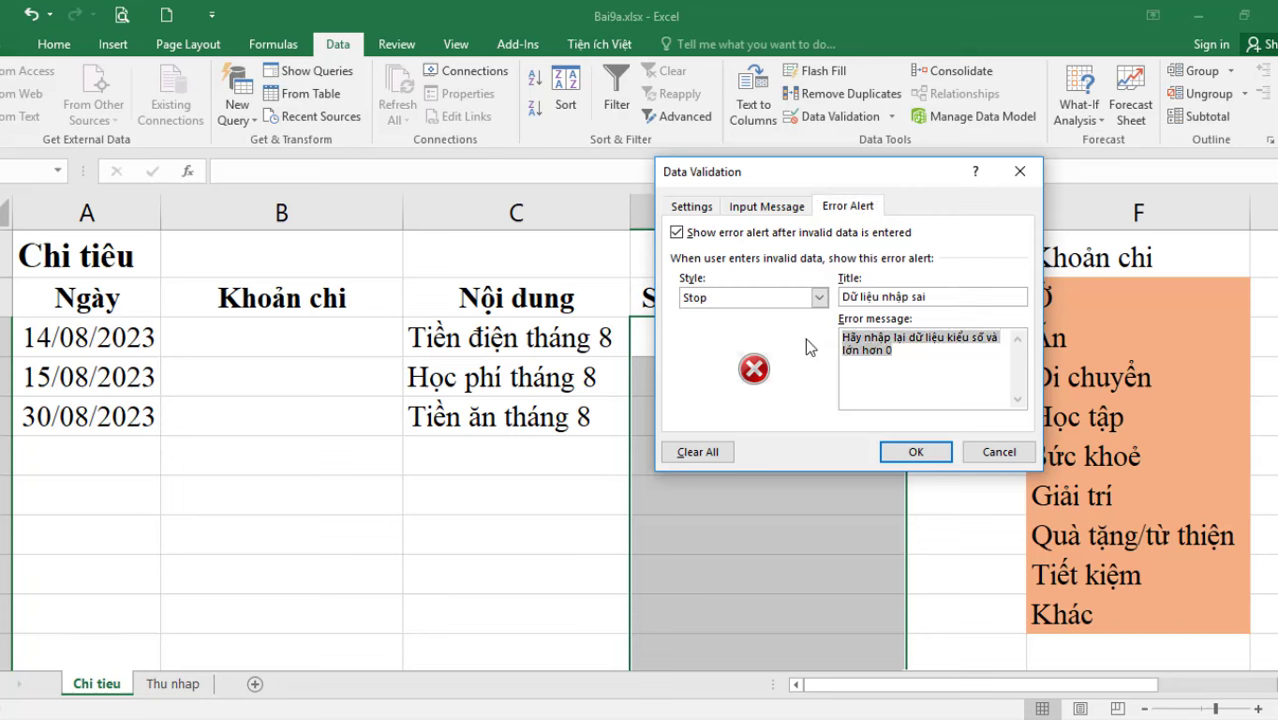
{"action": "key", "text": "BackSpace"}
{"action": "left_click_drag", "start_coordinate": [933, 296], "coordinate": [631, 296]}
{"action": "key", "text": "BackSpace"}
Delete the input message title, clear all data validation settings for the Số tiền cells, and check several cells in the column.
{"action": "left_click", "coordinate": [759, 207]}
{"action": "key", "text": "BackSpace"}
{"action": "left_click", "coordinate": [778, 340]}
{"action": "key", "text": "ctrl+a"}
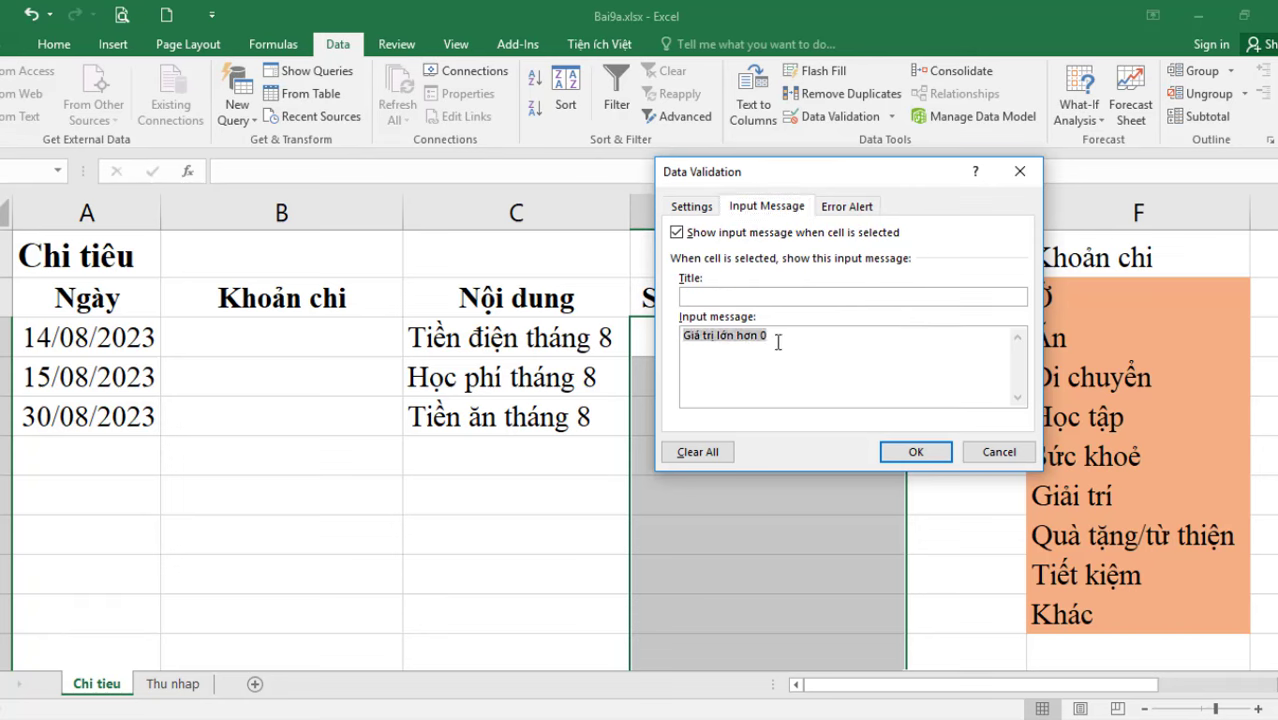
{"action": "left_click", "coordinate": [778, 340]}
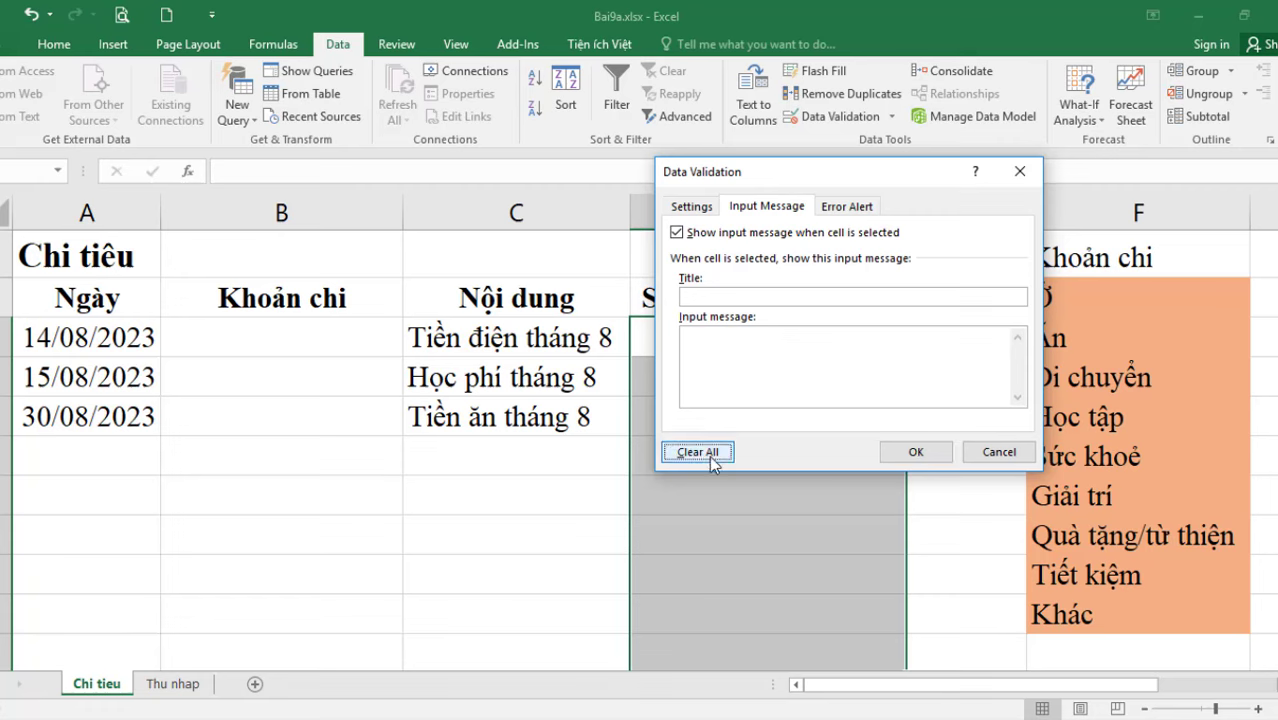
{"action": "left_click", "coordinate": [915, 452]}
{"action": "left_click", "coordinate": [820, 482]}
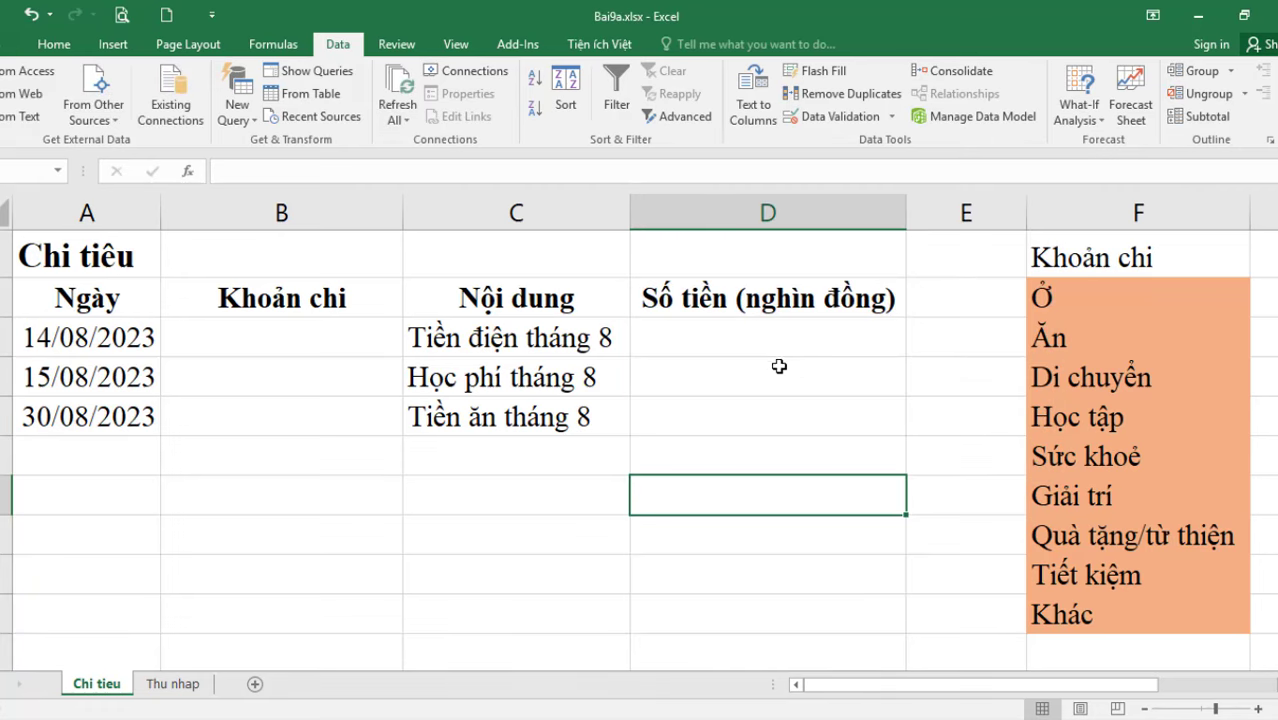
{"action": "left_click", "coordinate": [776, 370]}
{"action": "left_click", "coordinate": [802, 330]}
{"action": "left_click", "coordinate": [813, 443]}
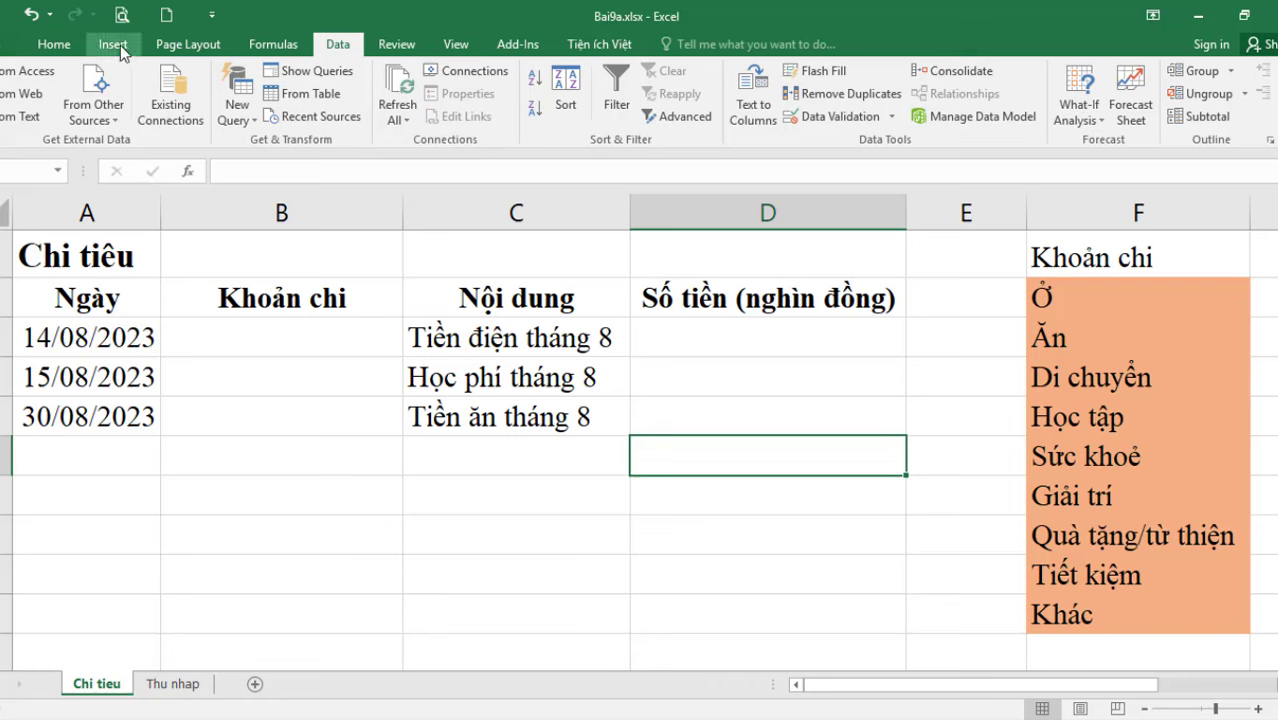
Review the expense category list in F2:F10 and the Khoản chi cells meant to receive these categories.
{"action": "left_click", "coordinate": [58, 52]}
{"action": "left_click", "coordinate": [320, 423]}
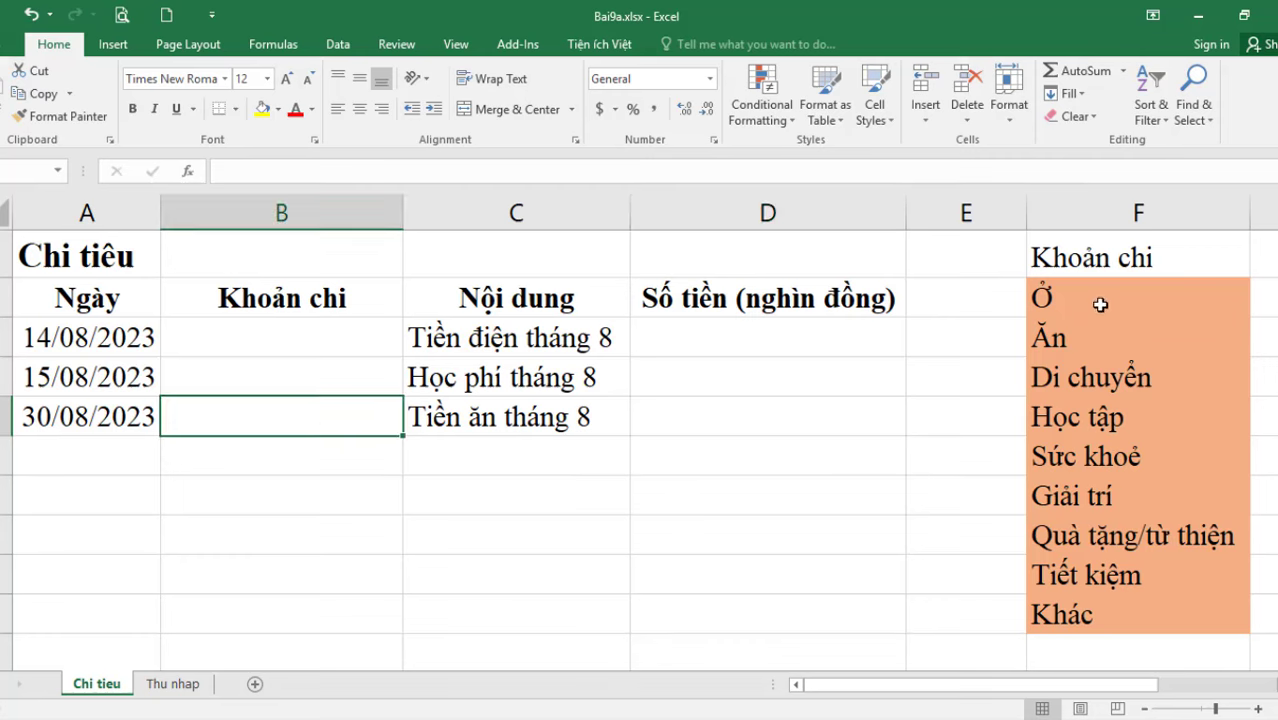
{"action": "left_click_drag", "start_coordinate": [1100, 305], "coordinate": [1121, 612]}
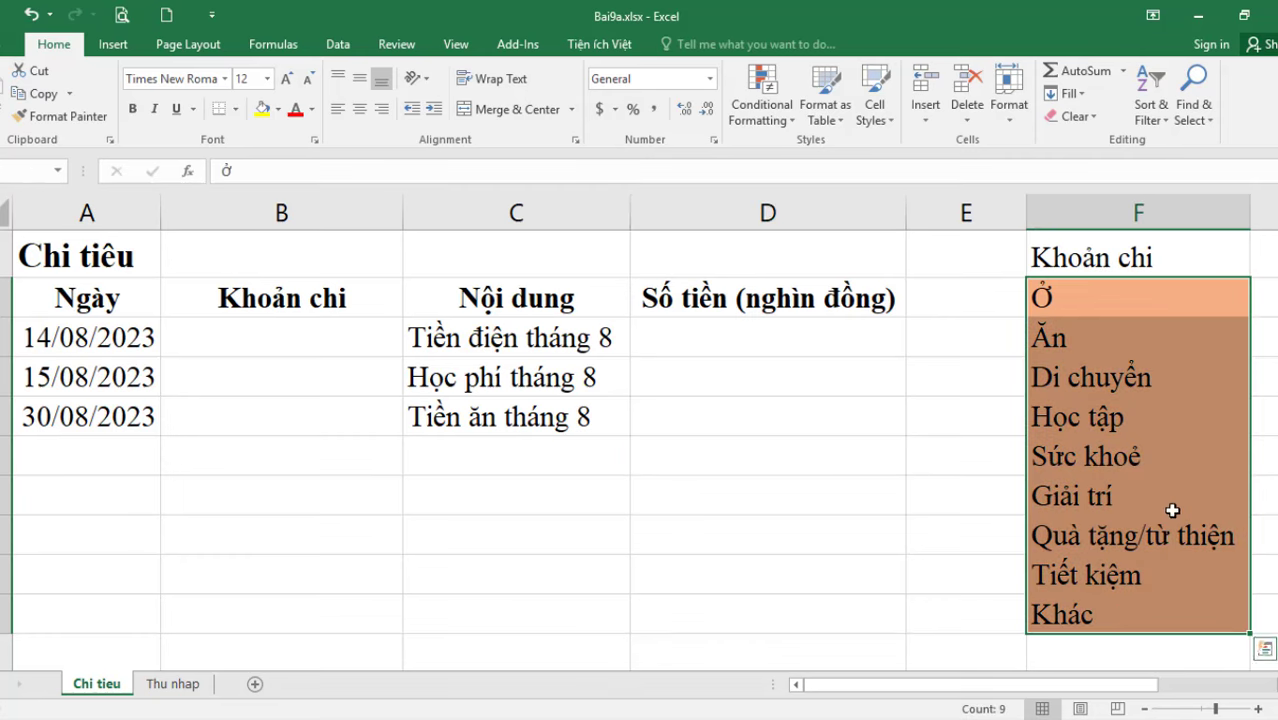
{"action": "left_click", "coordinate": [658, 565]}
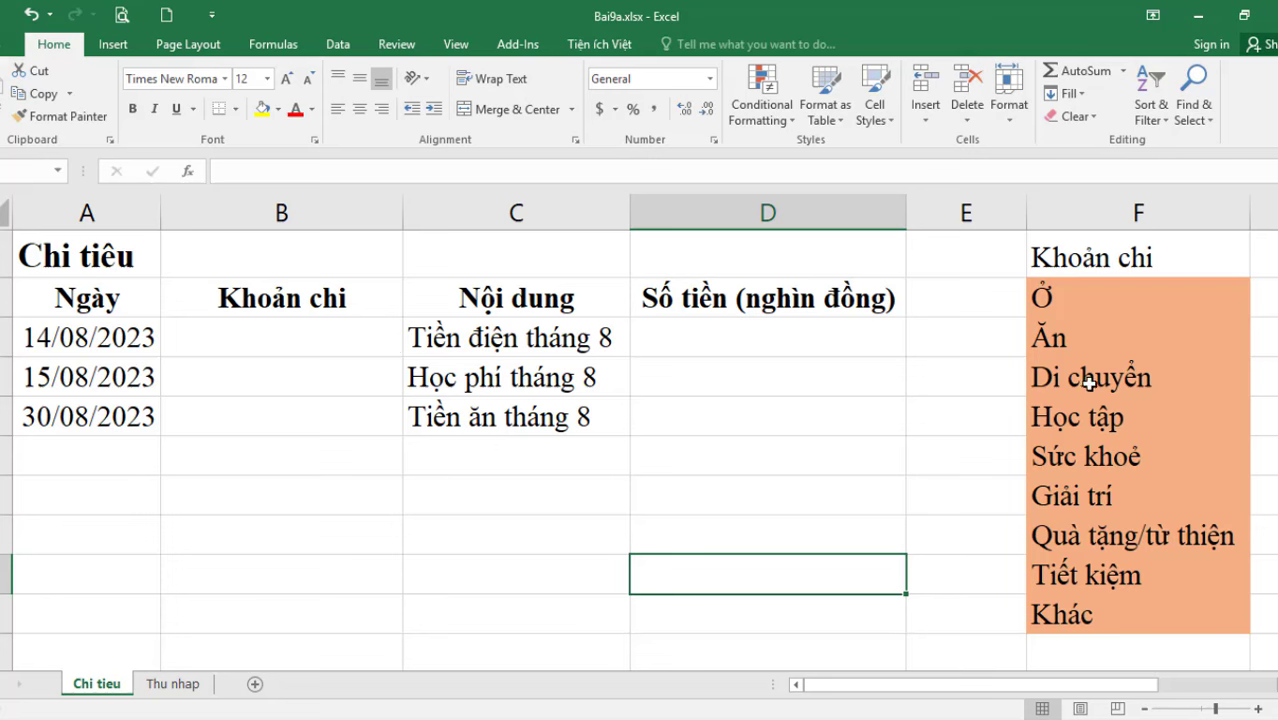
{"action": "left_click", "coordinate": [370, 490]}
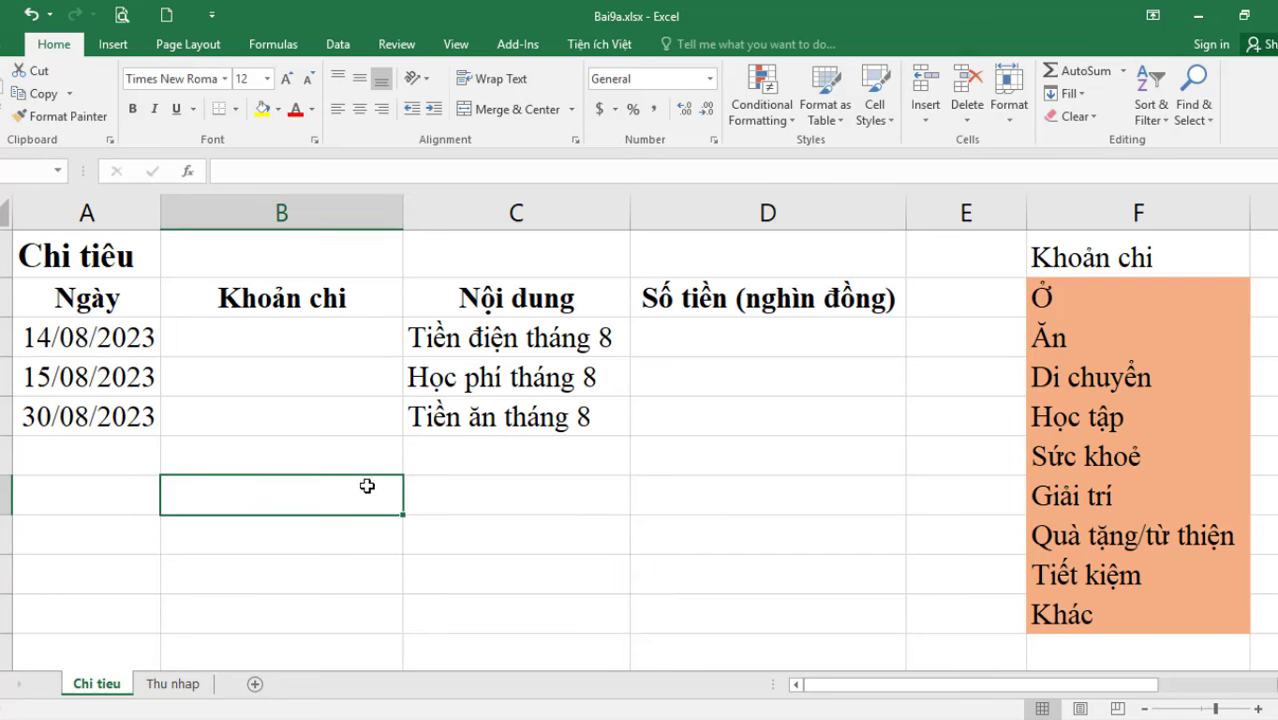
{"action": "scroll", "coordinate": [380, 394], "scroll_direction": "down", "scroll_amount": 1}
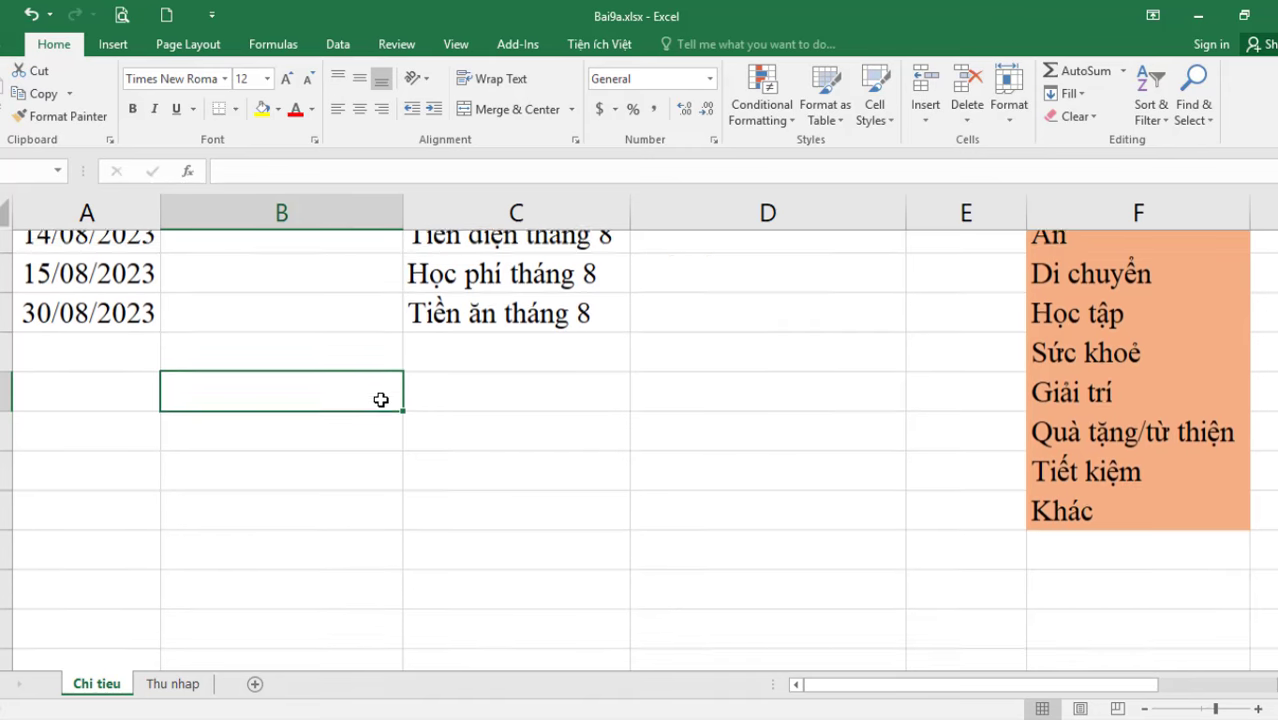
{"action": "scroll", "coordinate": [359, 354], "scroll_direction": "up", "scroll_amount": 1}
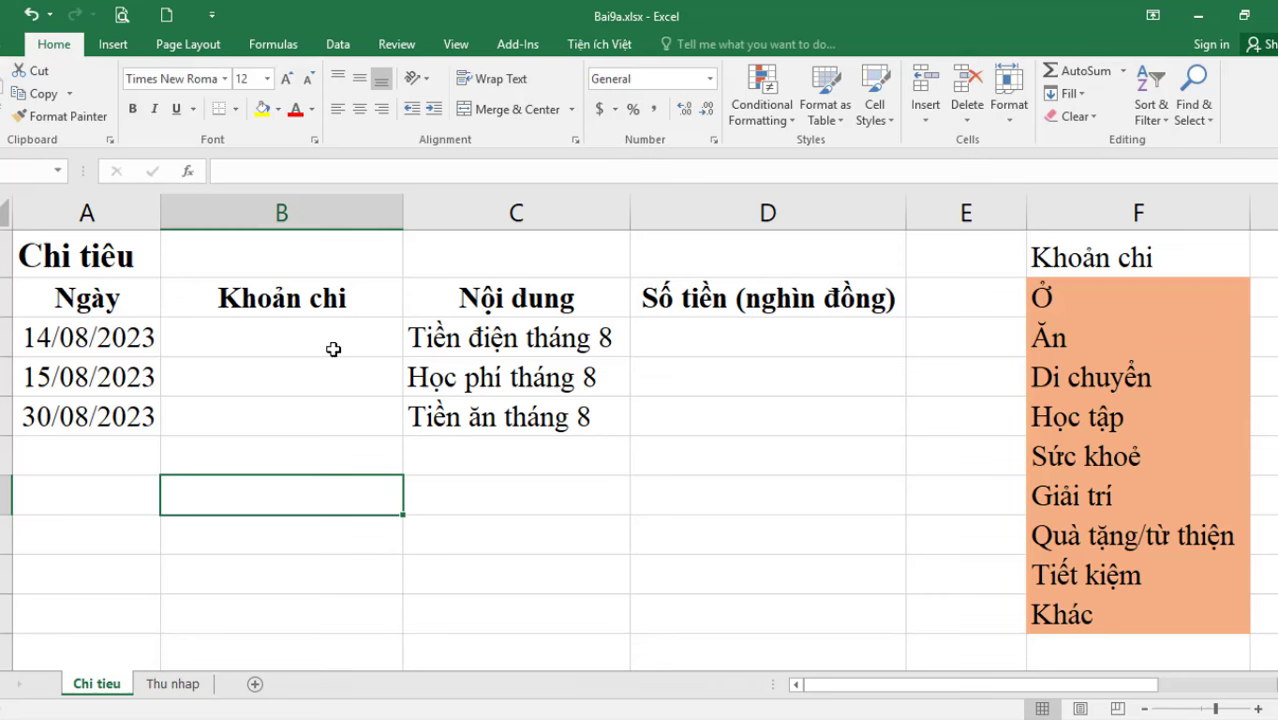
{"action": "left_click_drag", "start_coordinate": [333, 349], "coordinate": [325, 610]}
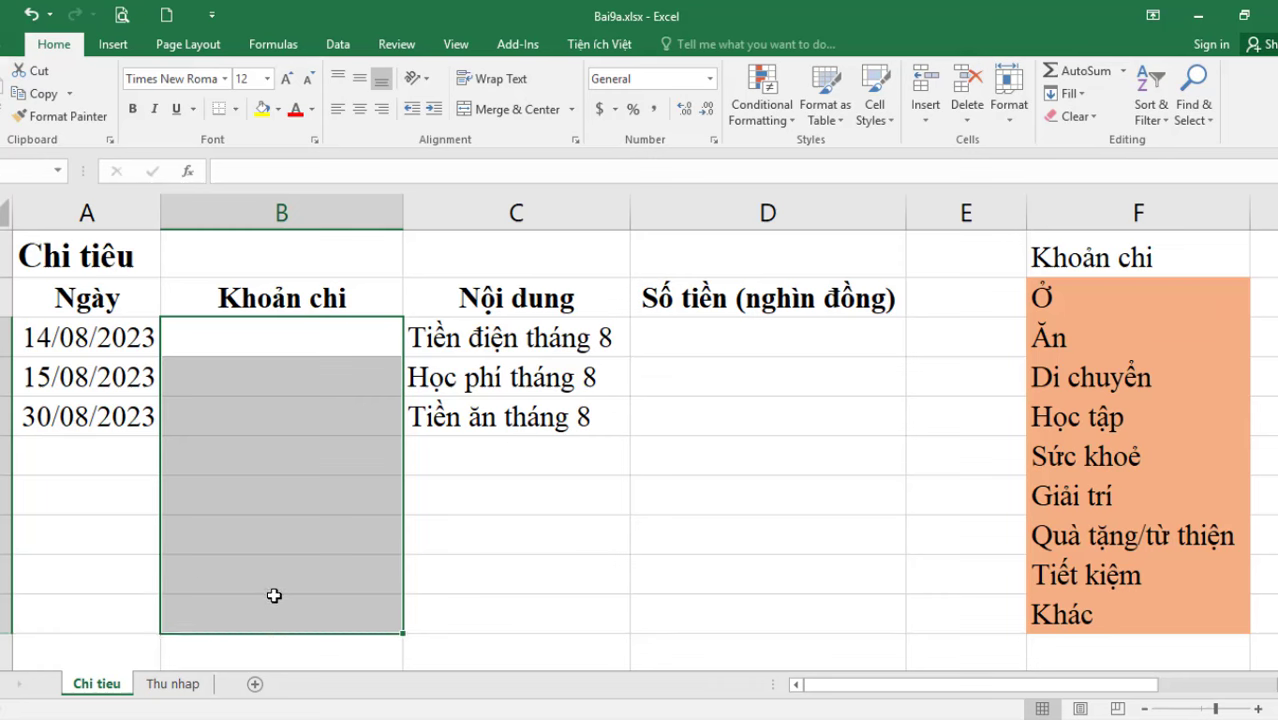
{"action": "left_click", "coordinate": [577, 513]}
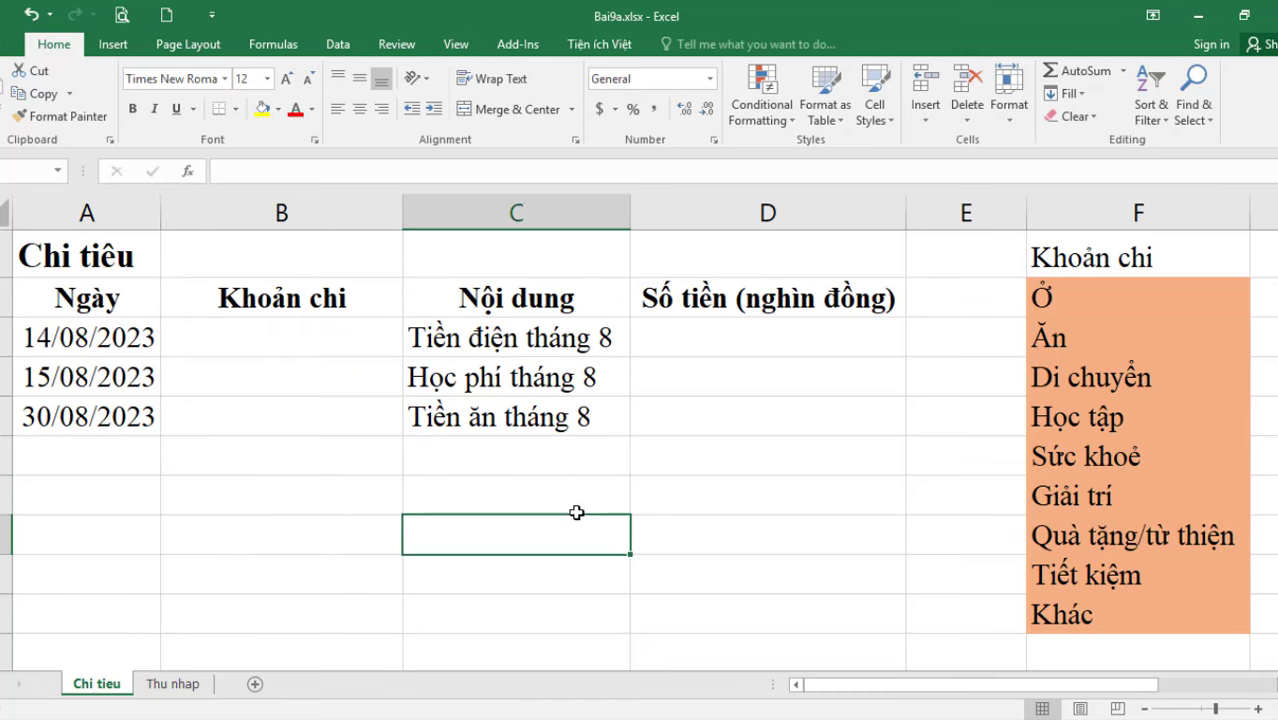
Set data validation on the Khoản chi cells from B3 down to a List with in-cell dropdown and the source =$F$2:$F$10.
{"action": "left_click_drag", "start_coordinate": [355, 352], "coordinate": [362, 589]}
{"action": "scroll", "coordinate": [362, 589], "scroll_direction": "up", "scroll_amount": 1}
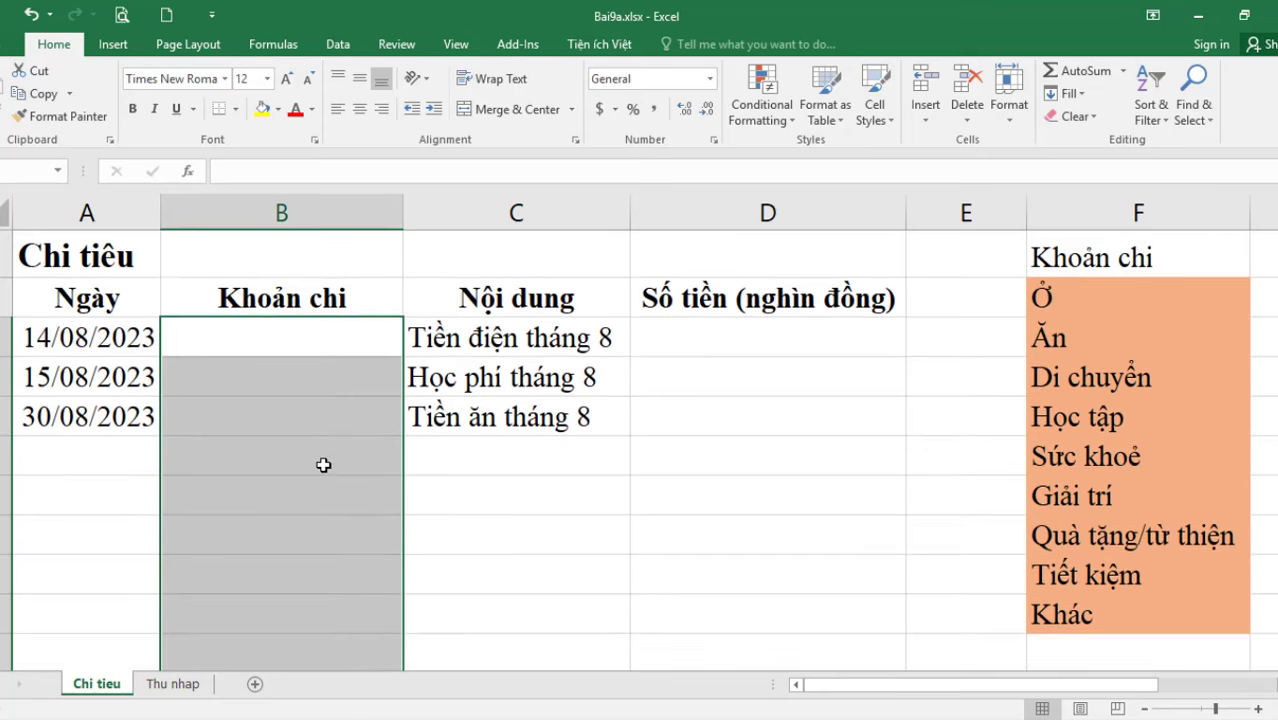
{"action": "scroll", "coordinate": [326, 464], "scroll_direction": "down", "scroll_amount": 1}
{"action": "scroll", "coordinate": [262, 420], "scroll_direction": "up", "scroll_amount": 1}
{"action": "left_click", "coordinate": [338, 44]}
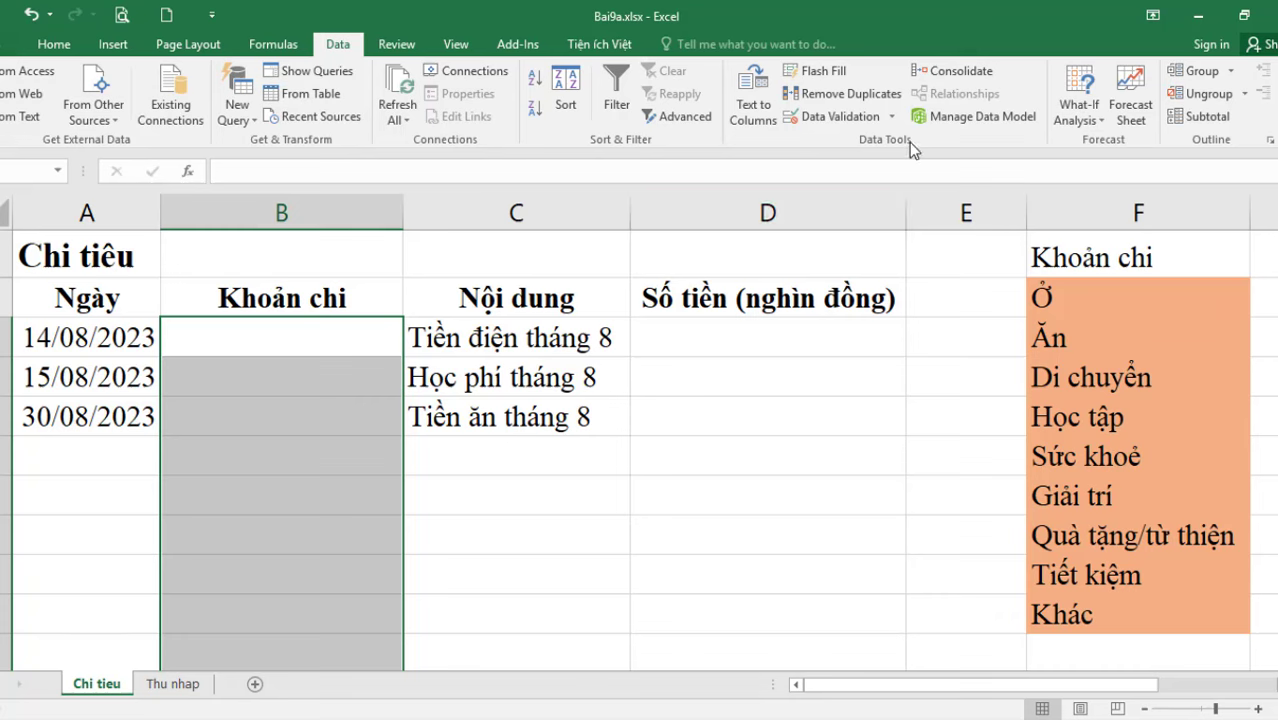
{"action": "left_click", "coordinate": [840, 118]}
{"action": "left_click", "coordinate": [695, 208]}
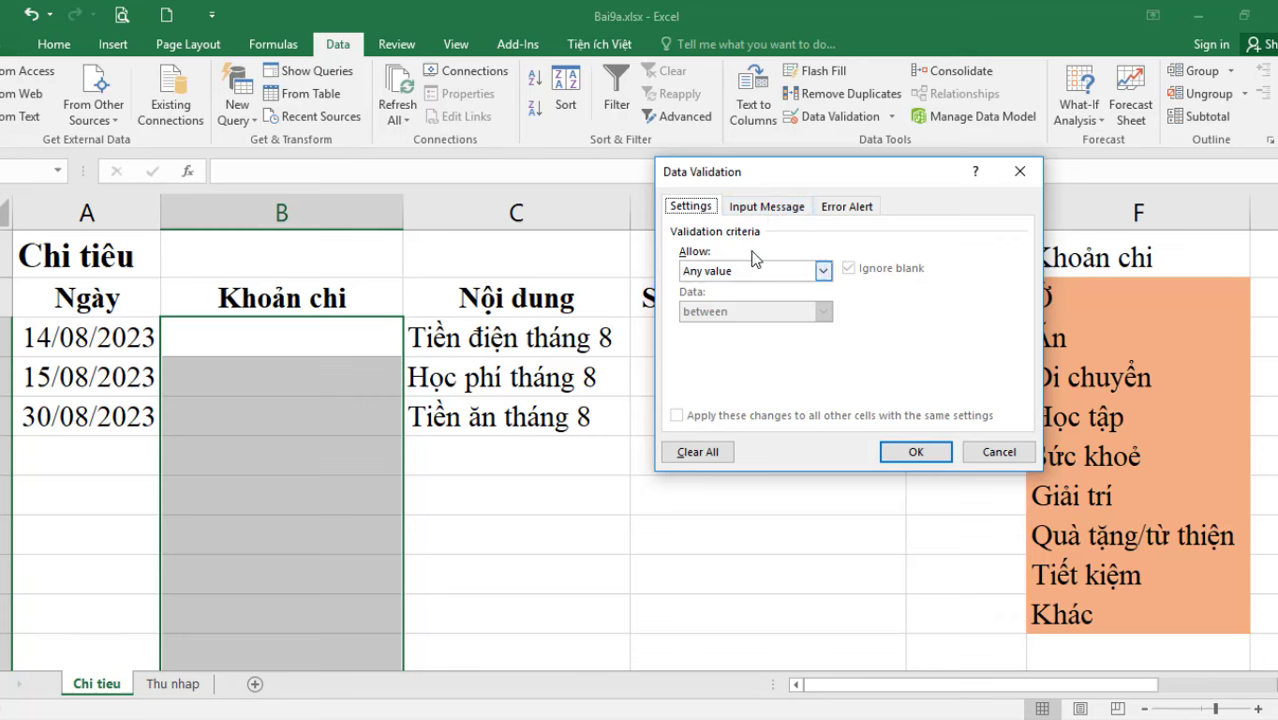
{"action": "left_click_drag", "start_coordinate": [829, 177], "coordinate": [737, 173]}
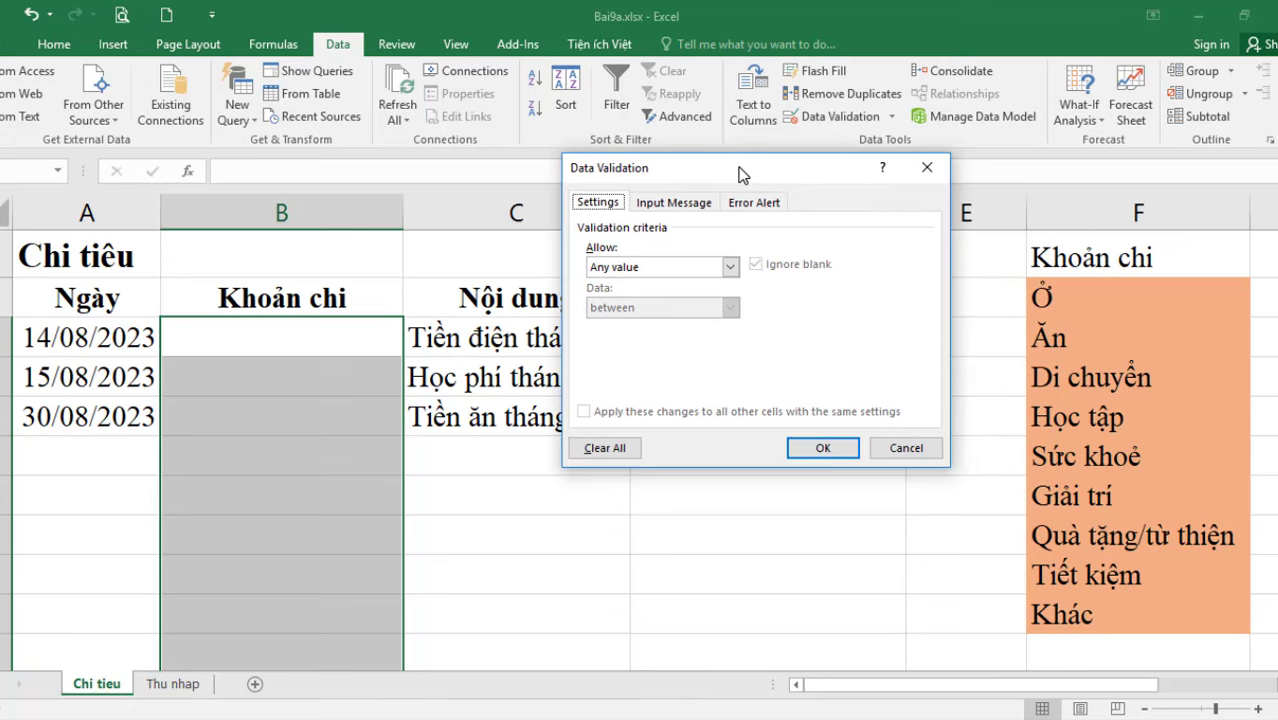
{"action": "left_click", "coordinate": [708, 268]}
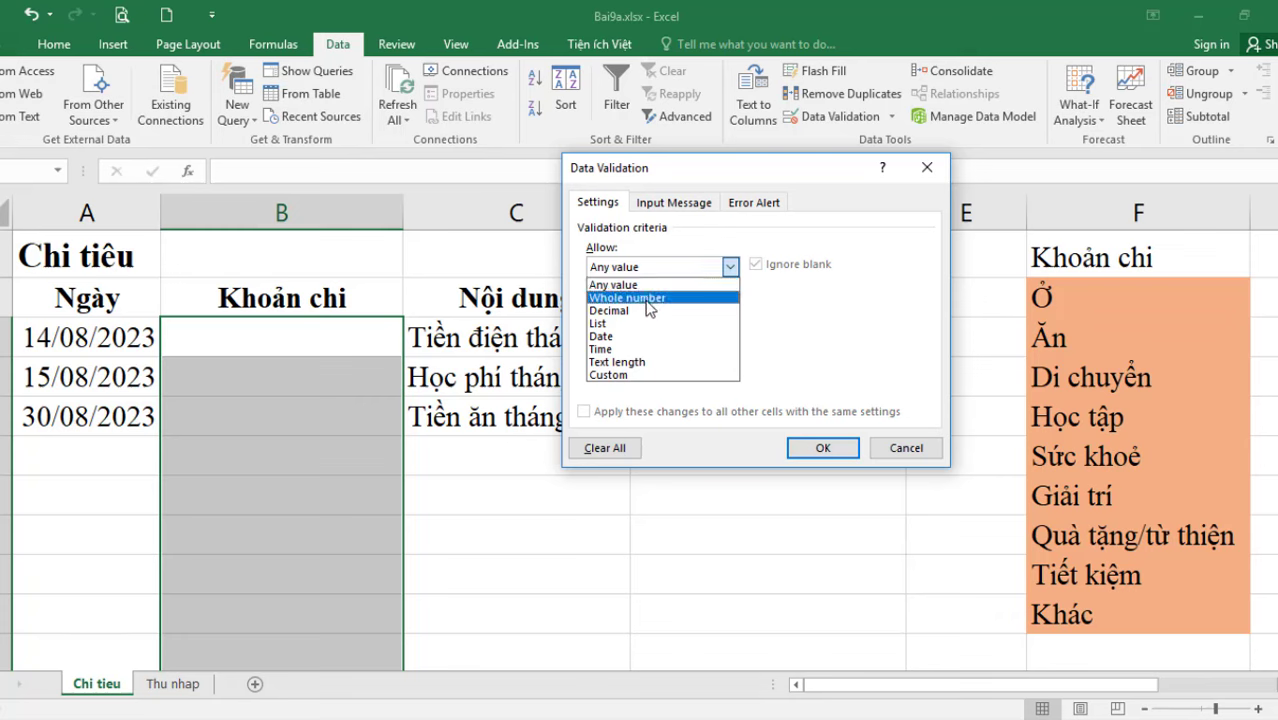
{"action": "left_click", "coordinate": [611, 330]}
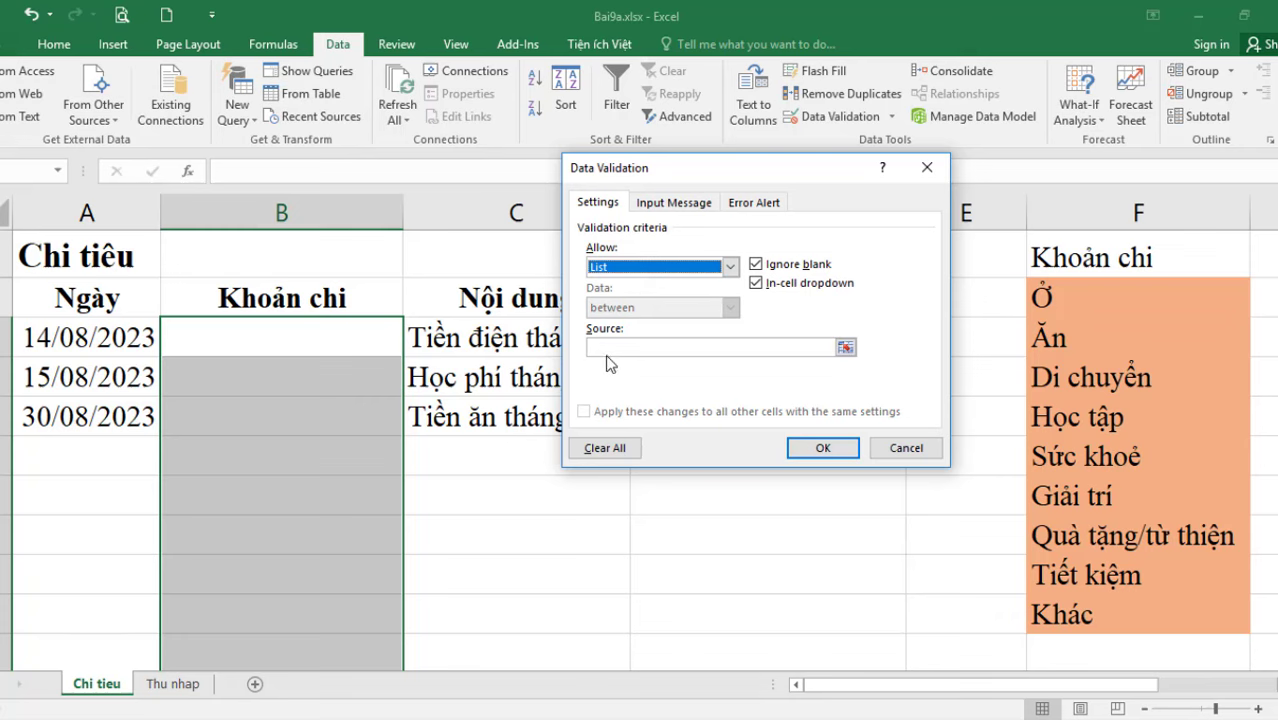
{"action": "left_click", "coordinate": [733, 352]}
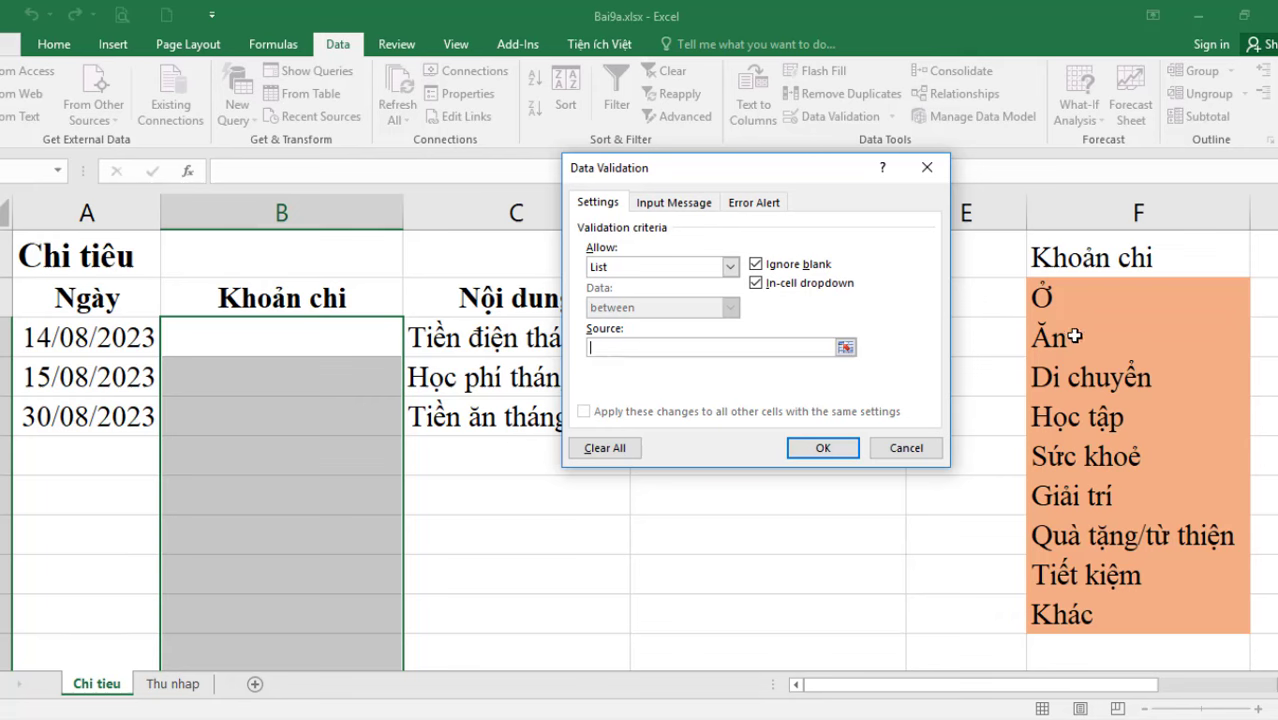
{"action": "left_click_drag", "start_coordinate": [1058, 297], "coordinate": [1052, 612]}
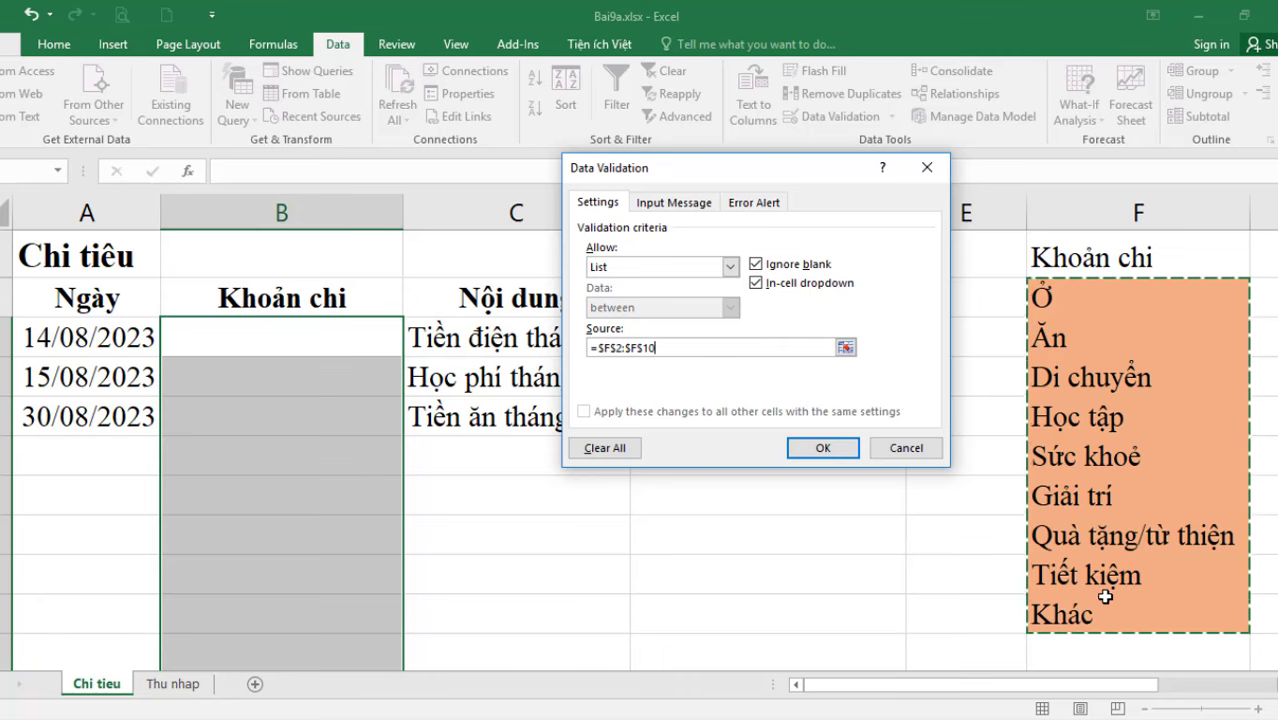
{"action": "left_click", "coordinate": [823, 448]}
{"action": "left_click", "coordinate": [480, 532]}
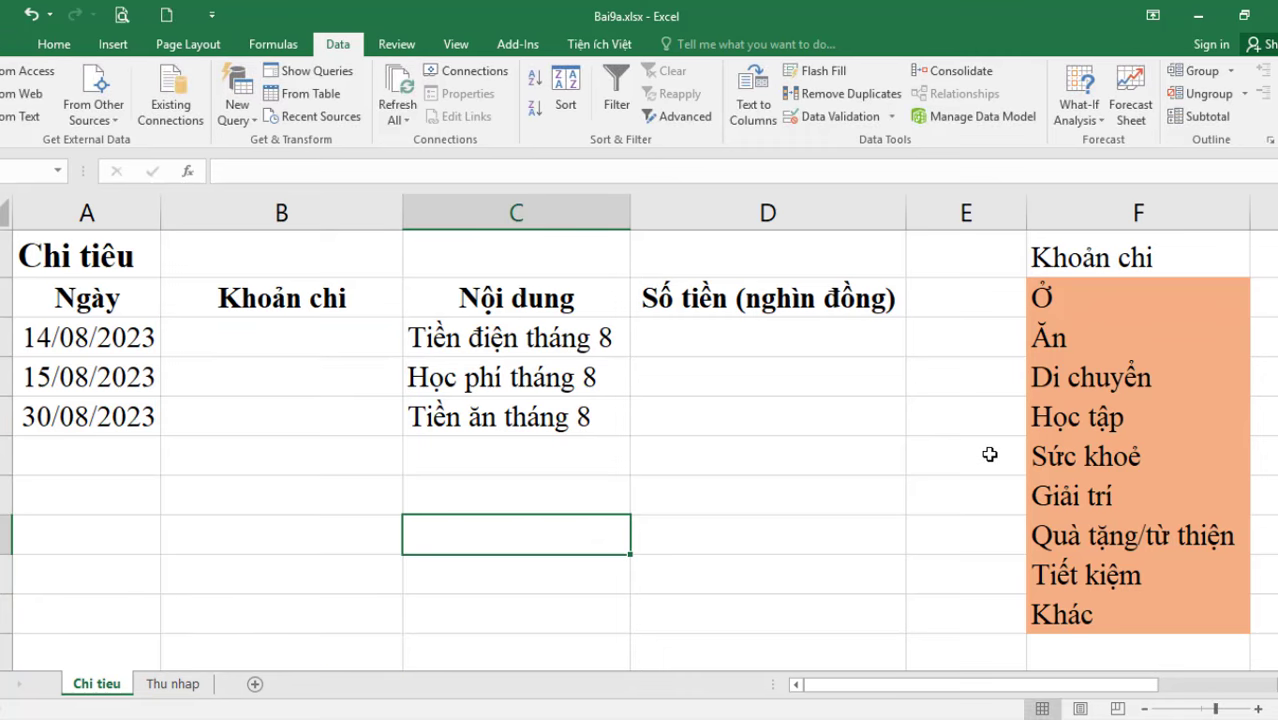
Browse the category dropdown of the 14/08/2023 row's Khoản chi cell and choose Ở for it.
{"action": "left_click", "coordinate": [320, 377]}
{"action": "left_click", "coordinate": [330, 337]}
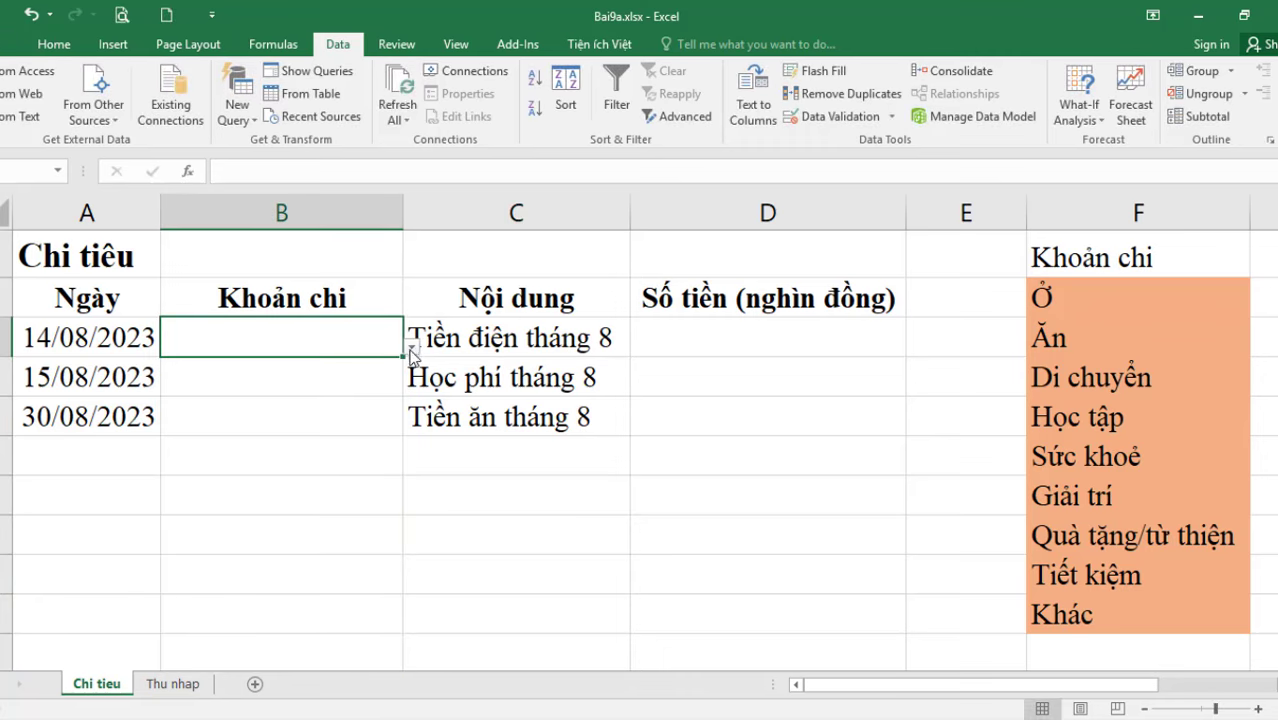
{"action": "left_click", "coordinate": [411, 347]}
{"action": "left_click_drag", "start_coordinate": [414, 446], "coordinate": [393, 496]}
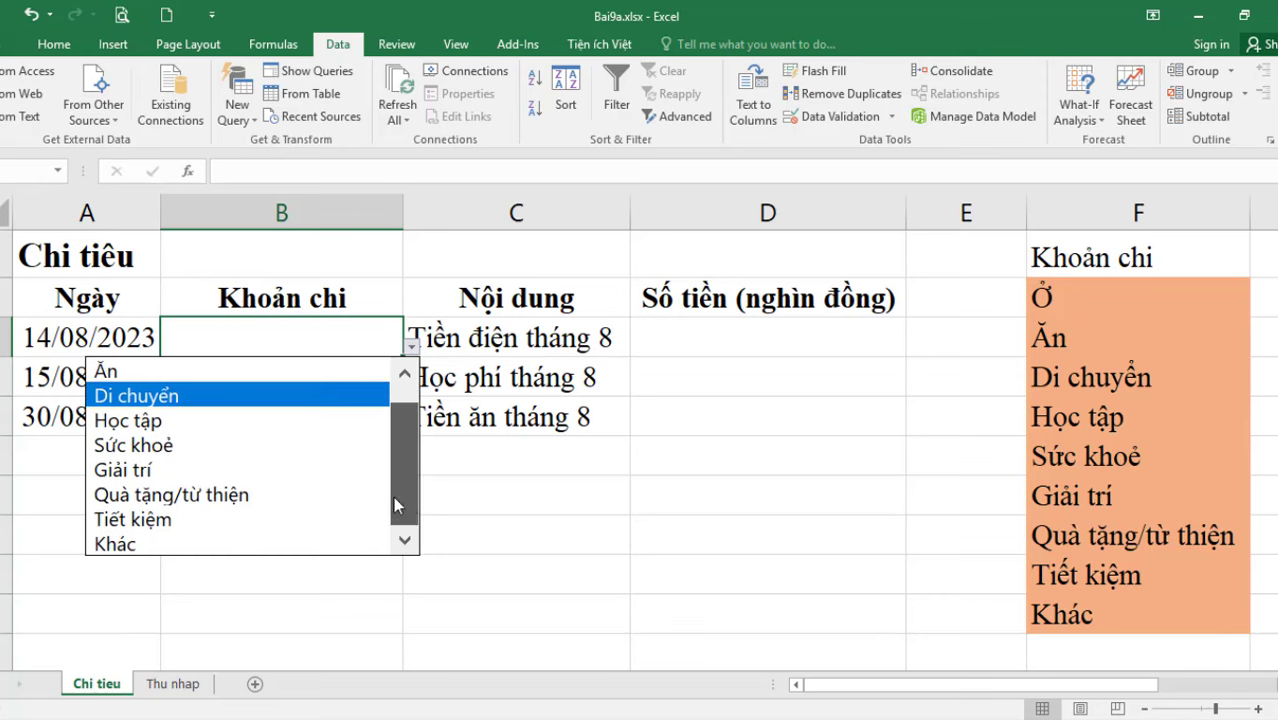
{"action": "left_click_drag", "start_coordinate": [408, 448], "coordinate": [406, 478]}
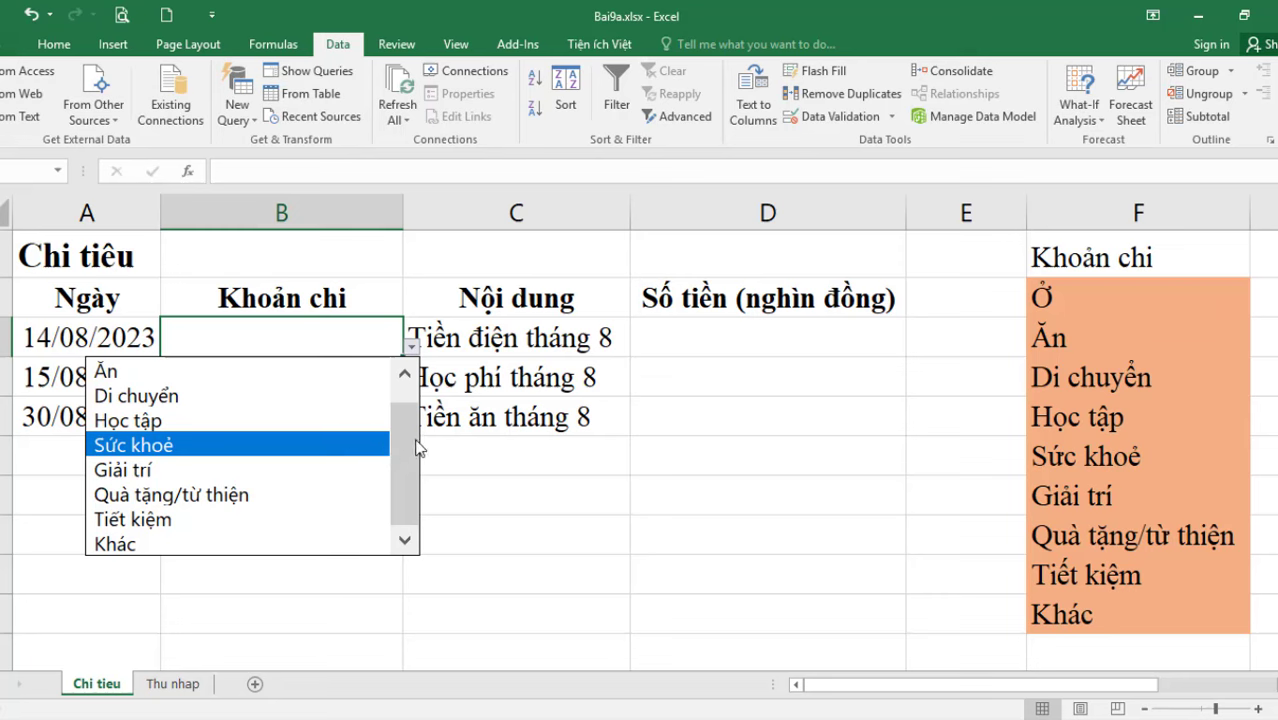
{"action": "scroll", "coordinate": [418, 448], "scroll_direction": "up", "scroll_amount": 1}
{"action": "left_click", "coordinate": [200, 370]}
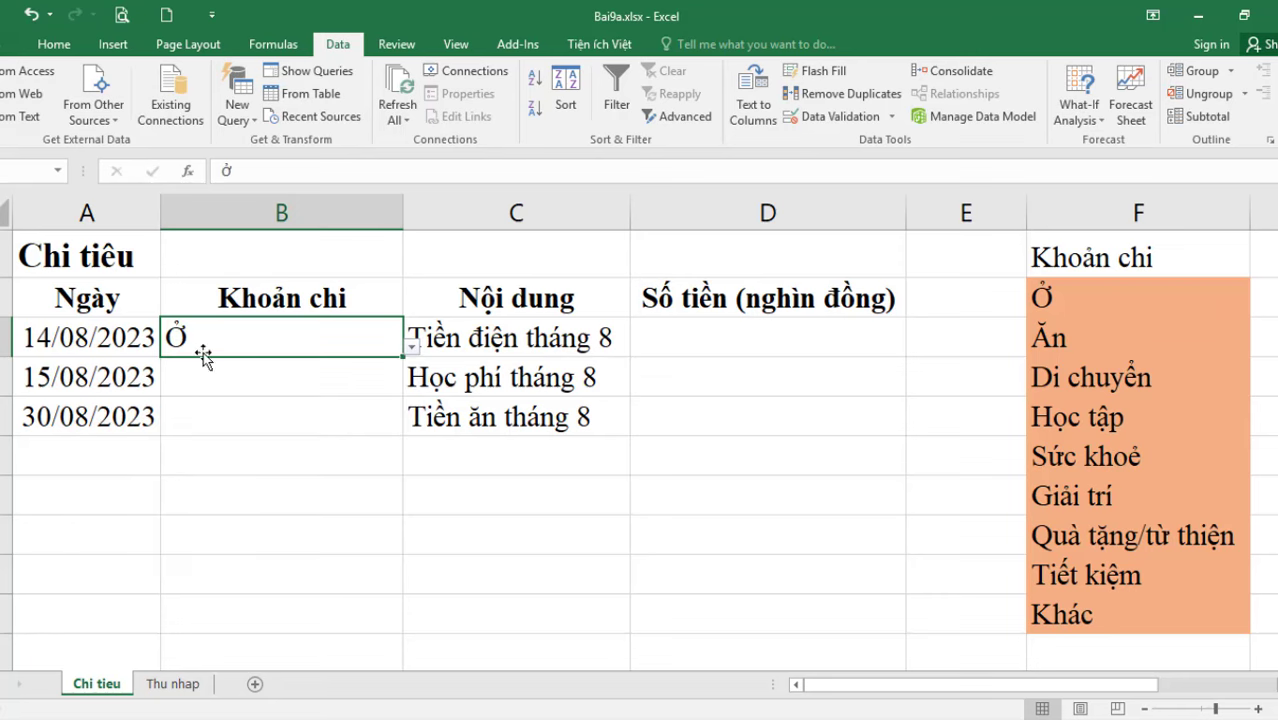
Choose Học tập as the Khoản chi for the 15/08/2023 row and Ăn for the 30/08/2023 row.
{"action": "left_click", "coordinate": [237, 378]}
{"action": "left_click", "coordinate": [411, 385]}
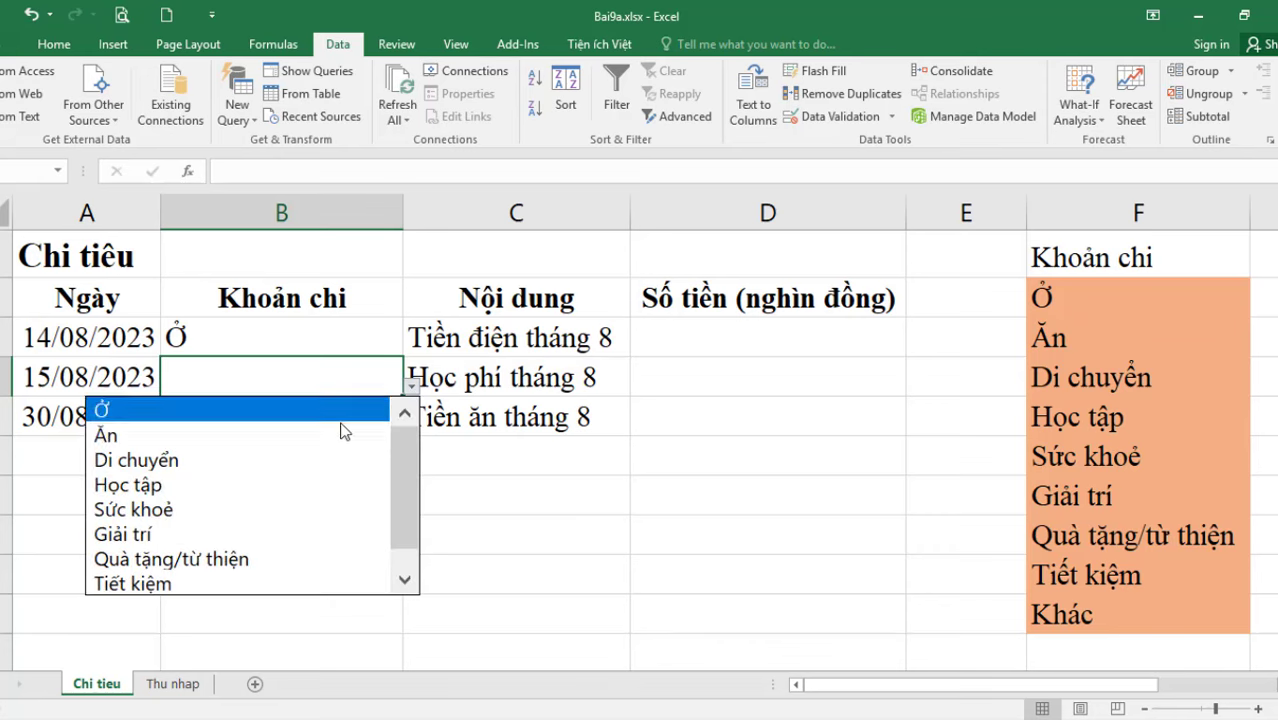
{"action": "left_click", "coordinate": [135, 489]}
{"action": "left_click", "coordinate": [222, 425]}
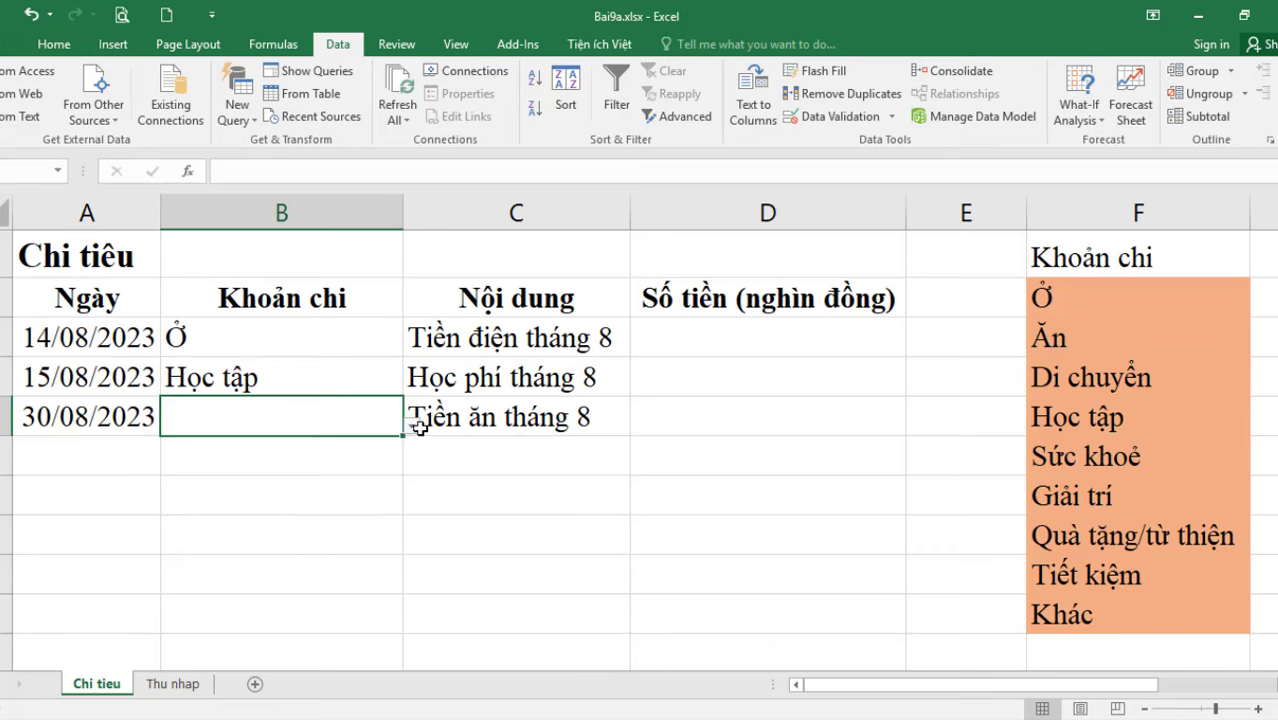
{"action": "left_click", "coordinate": [412, 427]}
{"action": "left_click", "coordinate": [163, 471]}
Choose Di chuyển from the dropdown in the Khoản chi cell below the 30/08/2023 row and check neighbouring cells in the column.
{"action": "left_click", "coordinate": [281, 457]}
{"action": "left_click", "coordinate": [412, 465]}
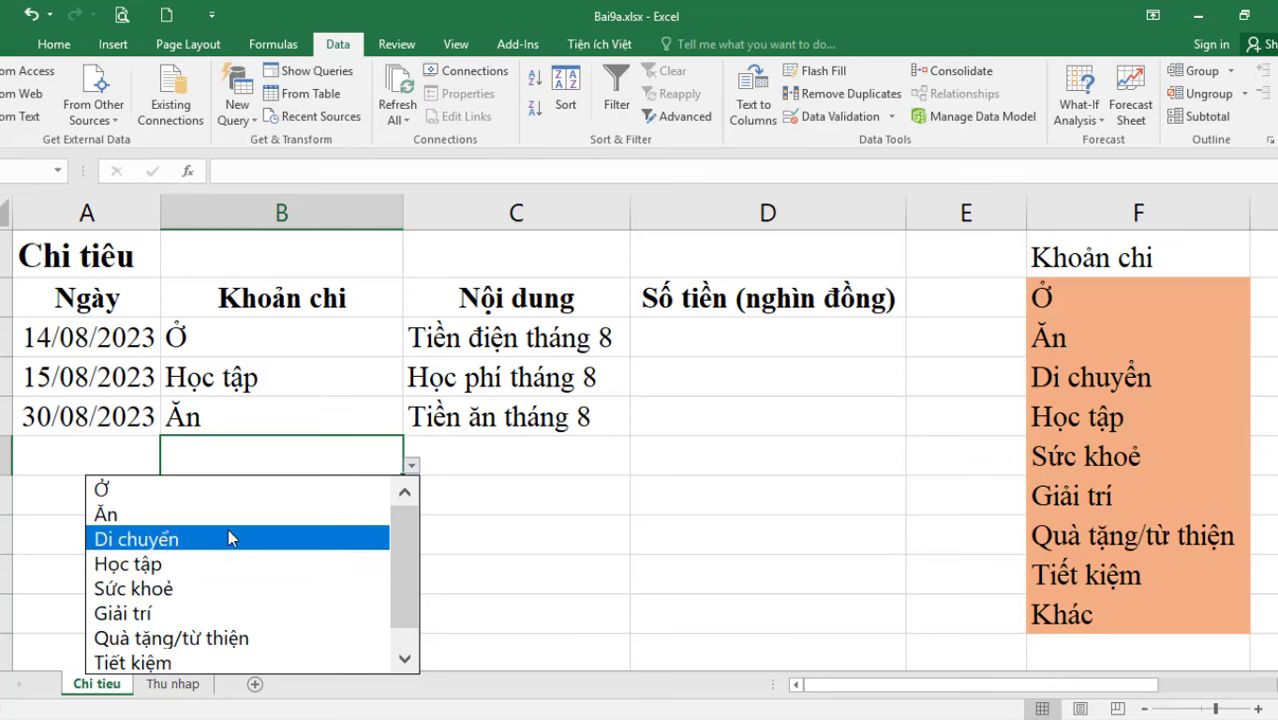
{"action": "left_click", "coordinate": [229, 534]}
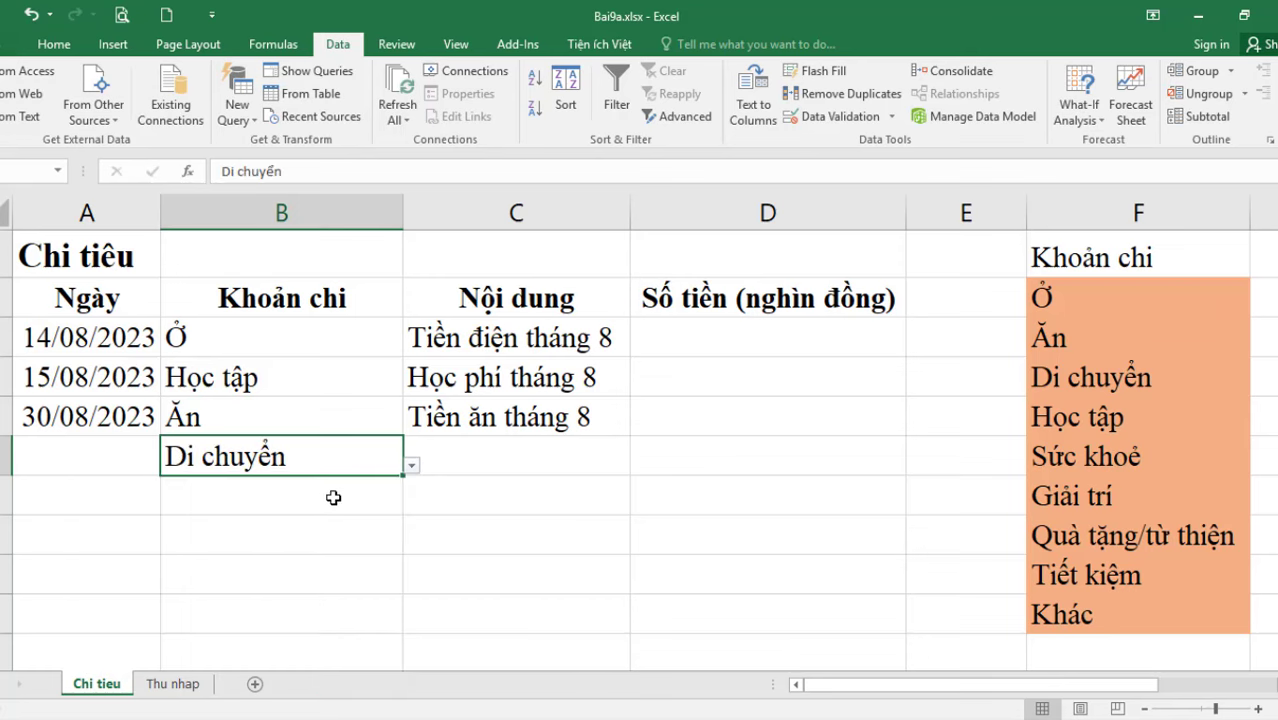
{"action": "left_click", "coordinate": [341, 493]}
{"action": "left_click", "coordinate": [310, 462]}
{"action": "left_click", "coordinate": [328, 565]}
Switch to the textbook PDF and read the list validation steps and the Nhiệm vụ 2 instructions for the Số tiền column.
{"action": "key", "text": "alt+Tab"}
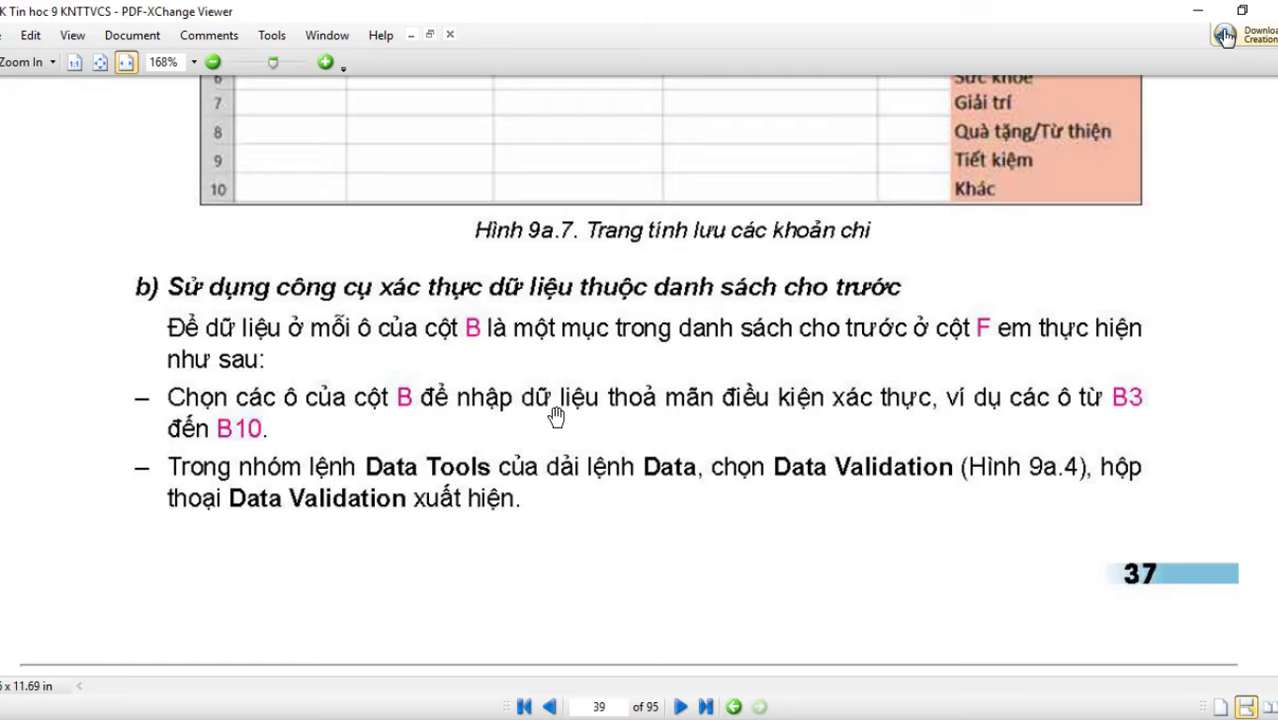
{"action": "scroll", "coordinate": [657, 467], "scroll_direction": "down", "scroll_amount": 10}
{"action": "scroll", "coordinate": [657, 467], "scroll_direction": "down", "scroll_amount": 2}
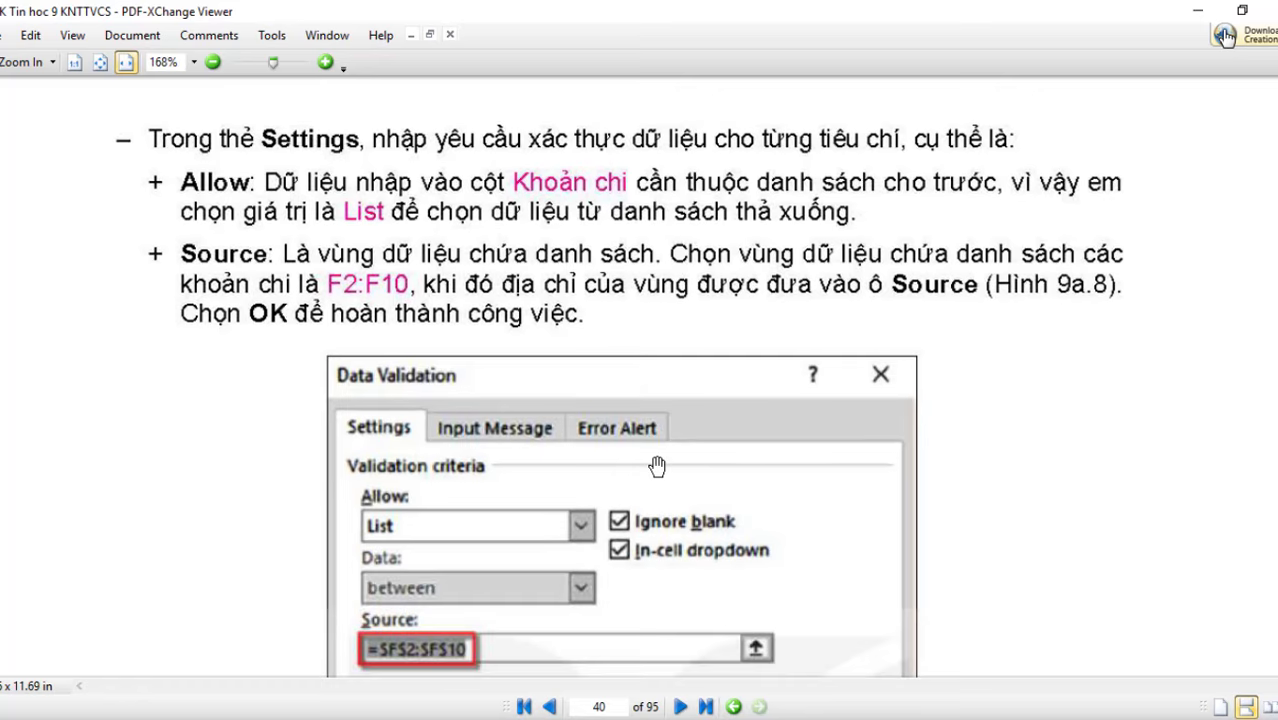
{"action": "scroll", "coordinate": [657, 467], "scroll_direction": "down", "scroll_amount": 4}
{"action": "scroll", "coordinate": [551, 448], "scroll_direction": "down", "scroll_amount": 4}
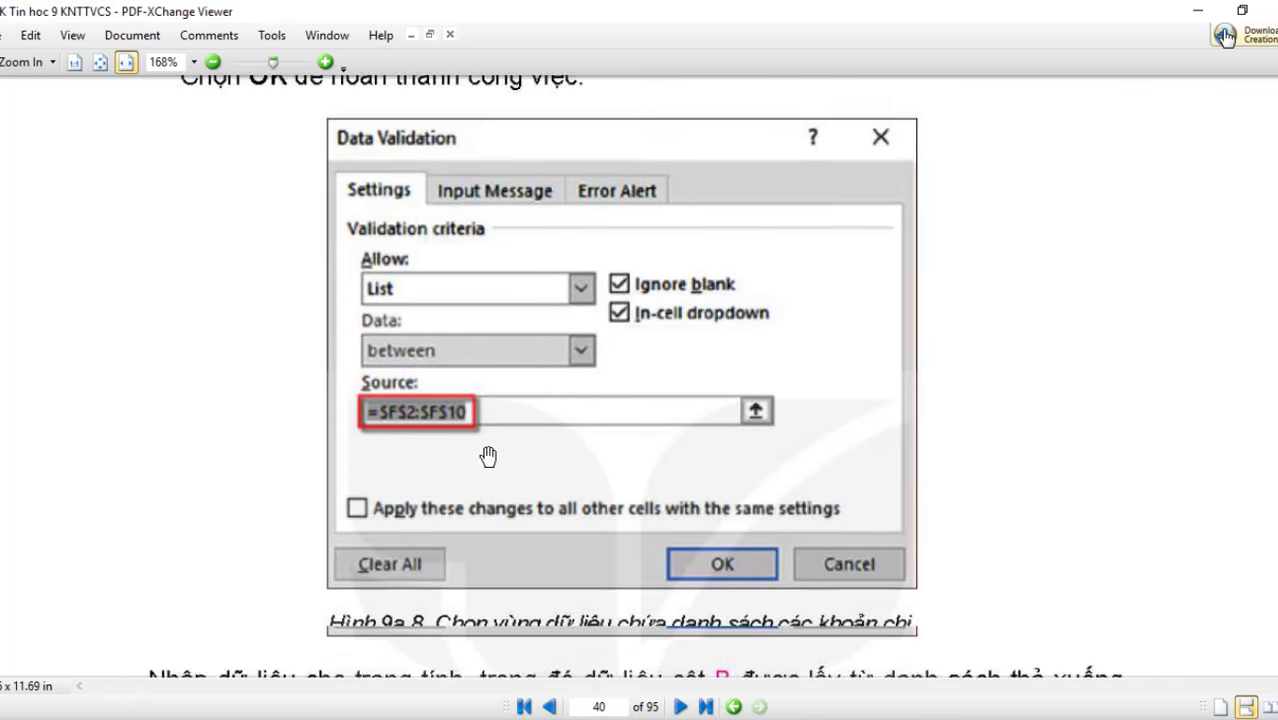
{"action": "scroll", "coordinate": [503, 465], "scroll_direction": "down", "scroll_amount": 3}
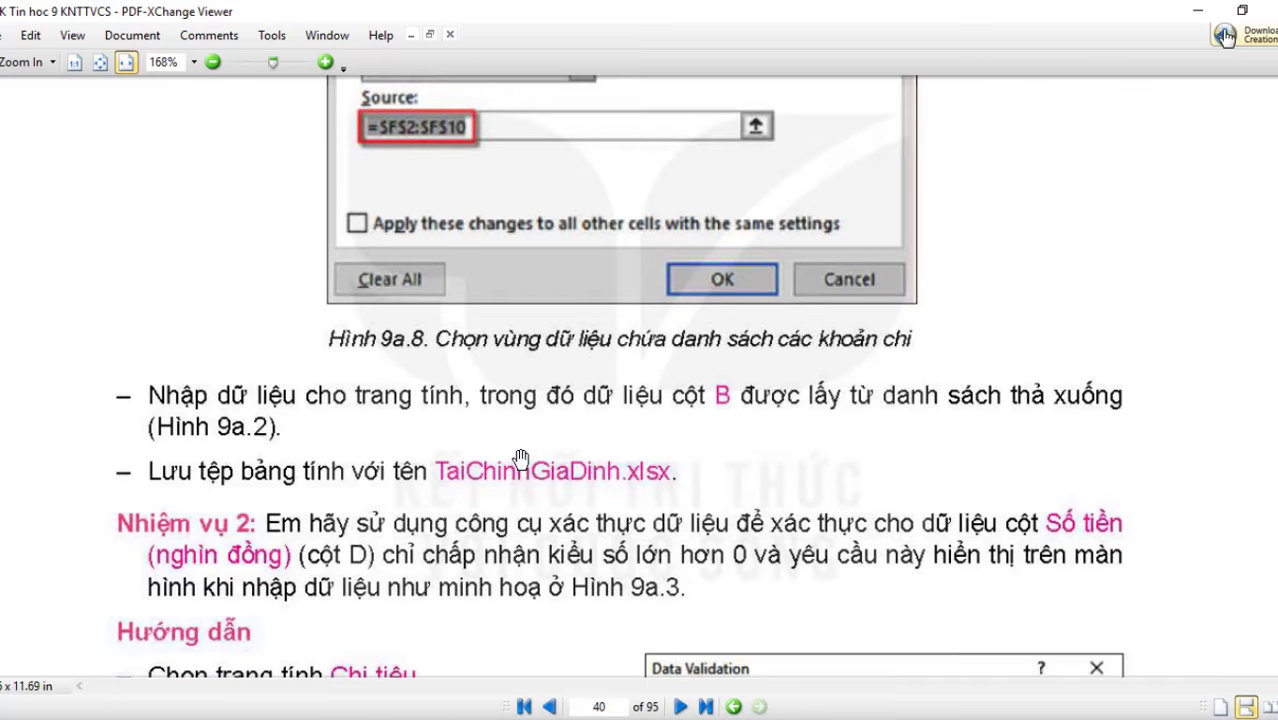
{"action": "scroll", "coordinate": [700, 395], "scroll_direction": "down", "scroll_amount": 4}
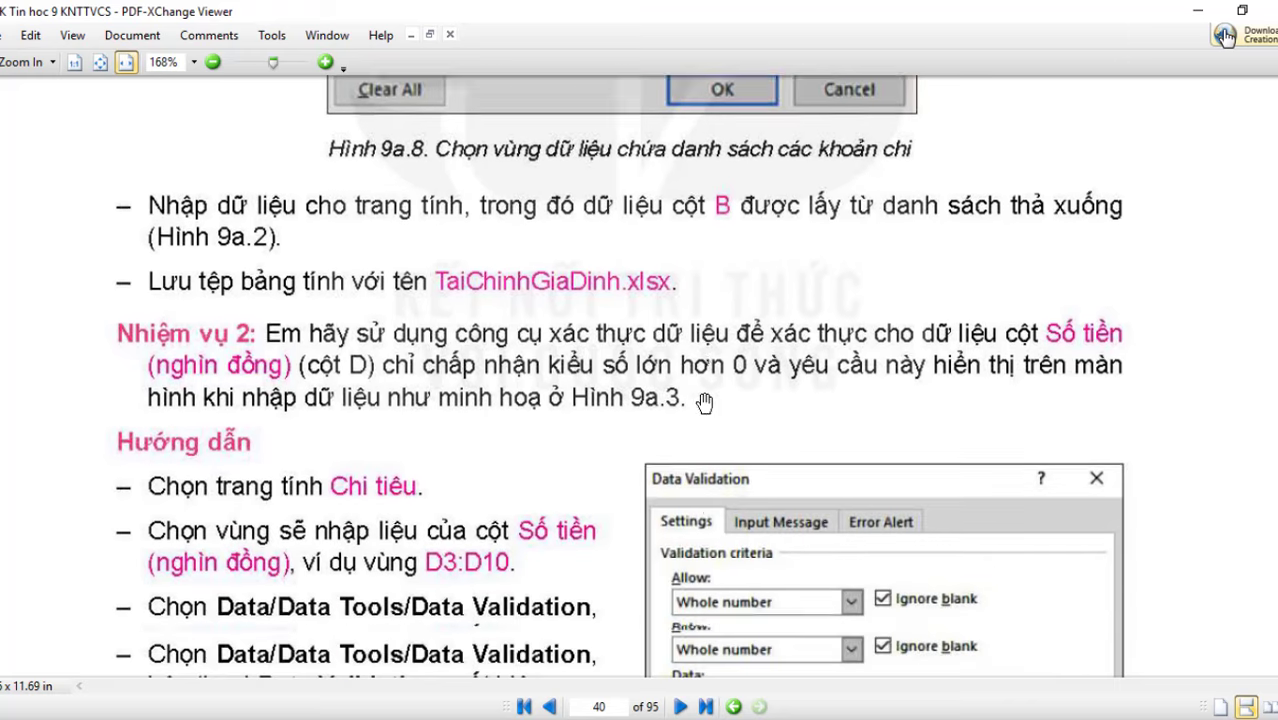
{"action": "scroll", "coordinate": [704, 401], "scroll_direction": "down", "scroll_amount": 2}
{"action": "scroll", "coordinate": [673, 418], "scroll_direction": "down", "scroll_amount": 2}
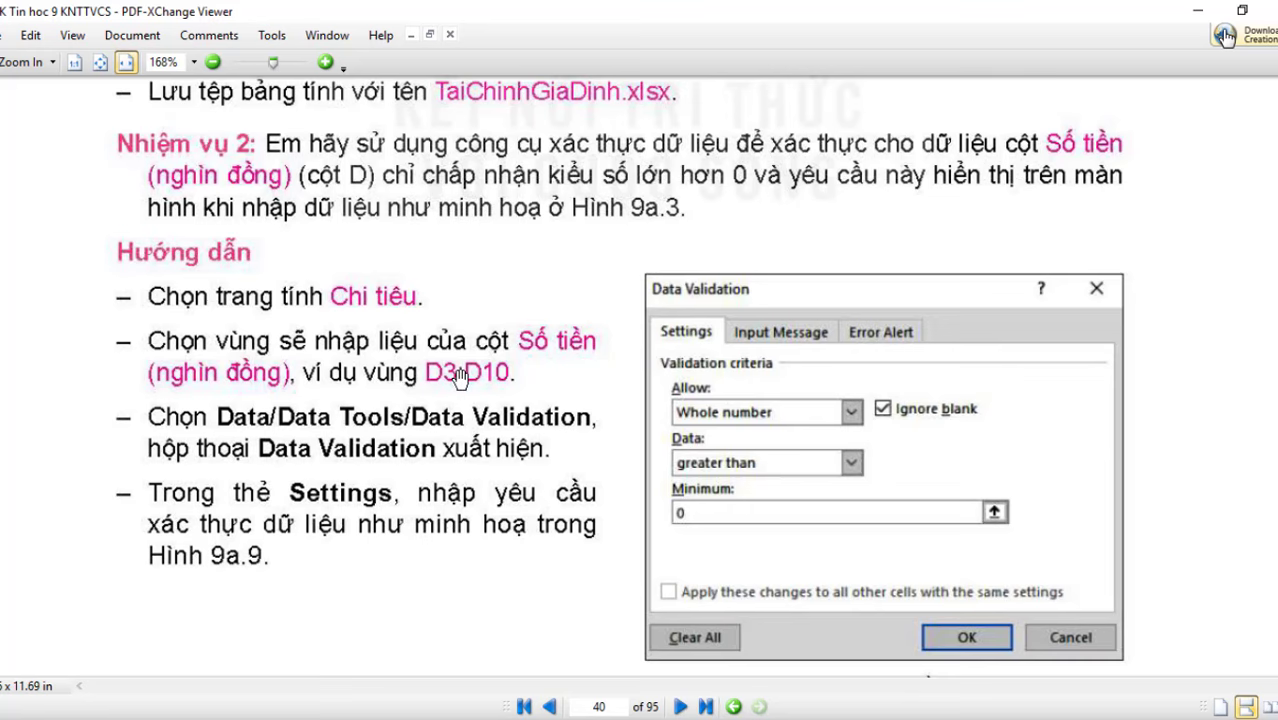
Study the textbook's Input Message and Error Alert settings in Hình 9a.10 and Hình 9a.11.
{"action": "scroll", "coordinate": [461, 376], "scroll_direction": "down", "scroll_amount": 20}
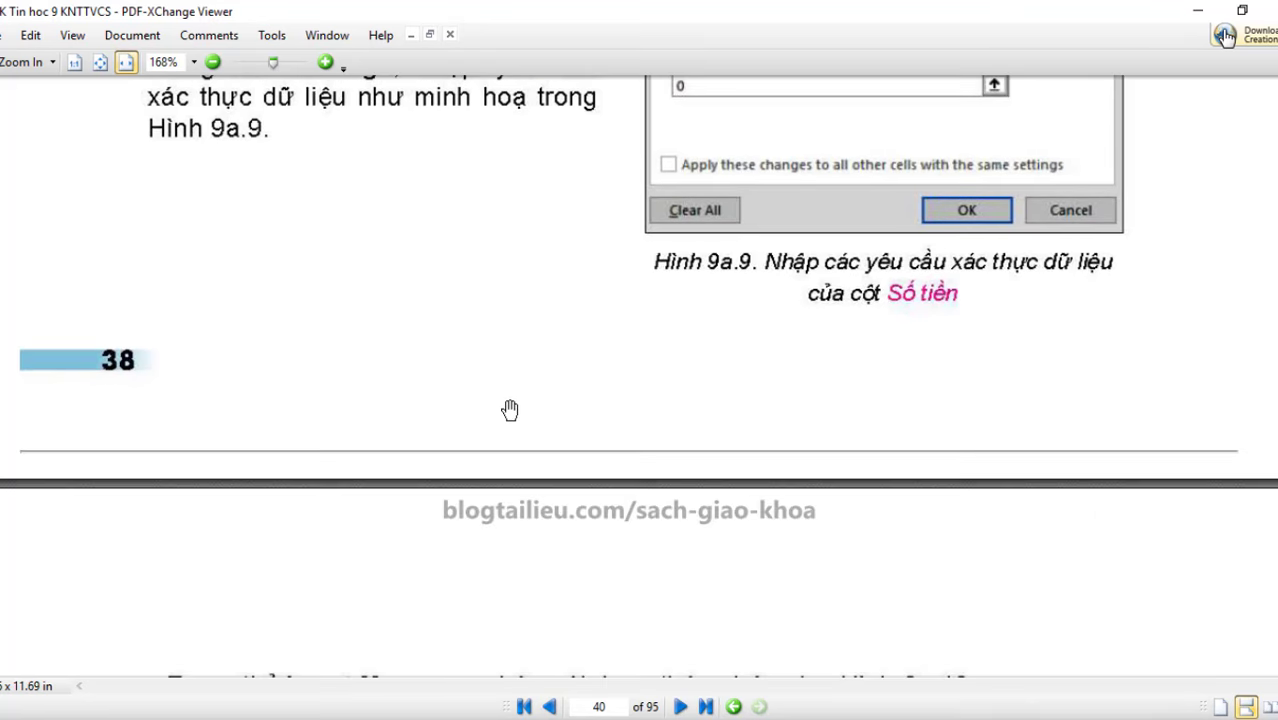
{"action": "scroll", "coordinate": [513, 414], "scroll_direction": "down", "scroll_amount": 20}
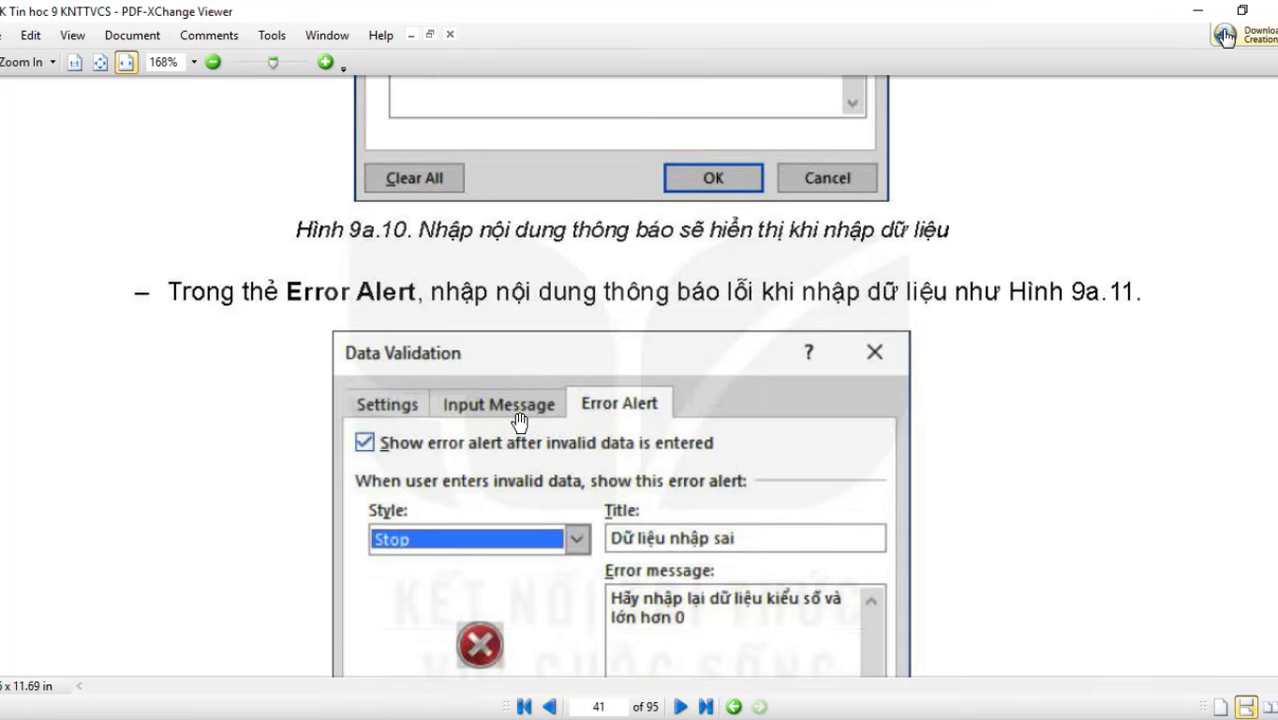
{"action": "scroll", "coordinate": [521, 422], "scroll_direction": "down", "scroll_amount": 5}
{"action": "scroll", "coordinate": [523, 422], "scroll_direction": "up", "scroll_amount": 3}
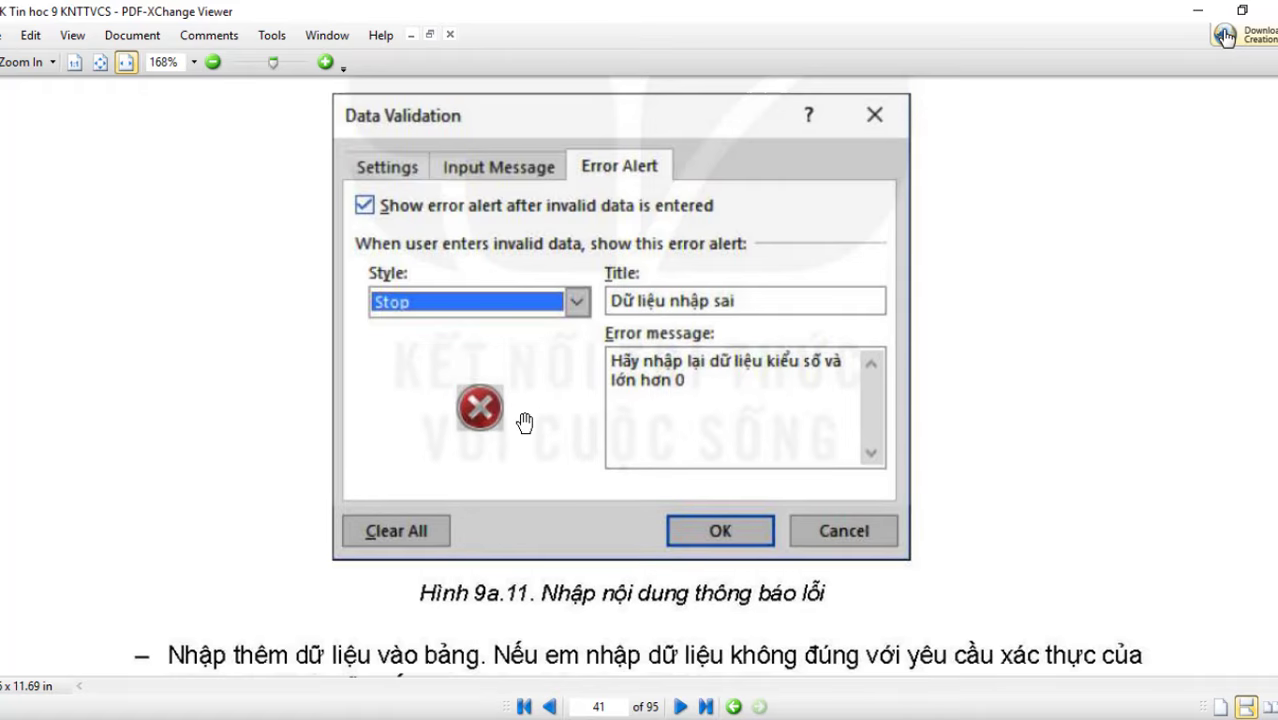
{"action": "scroll", "coordinate": [752, 410], "scroll_direction": "up", "scroll_amount": 2}
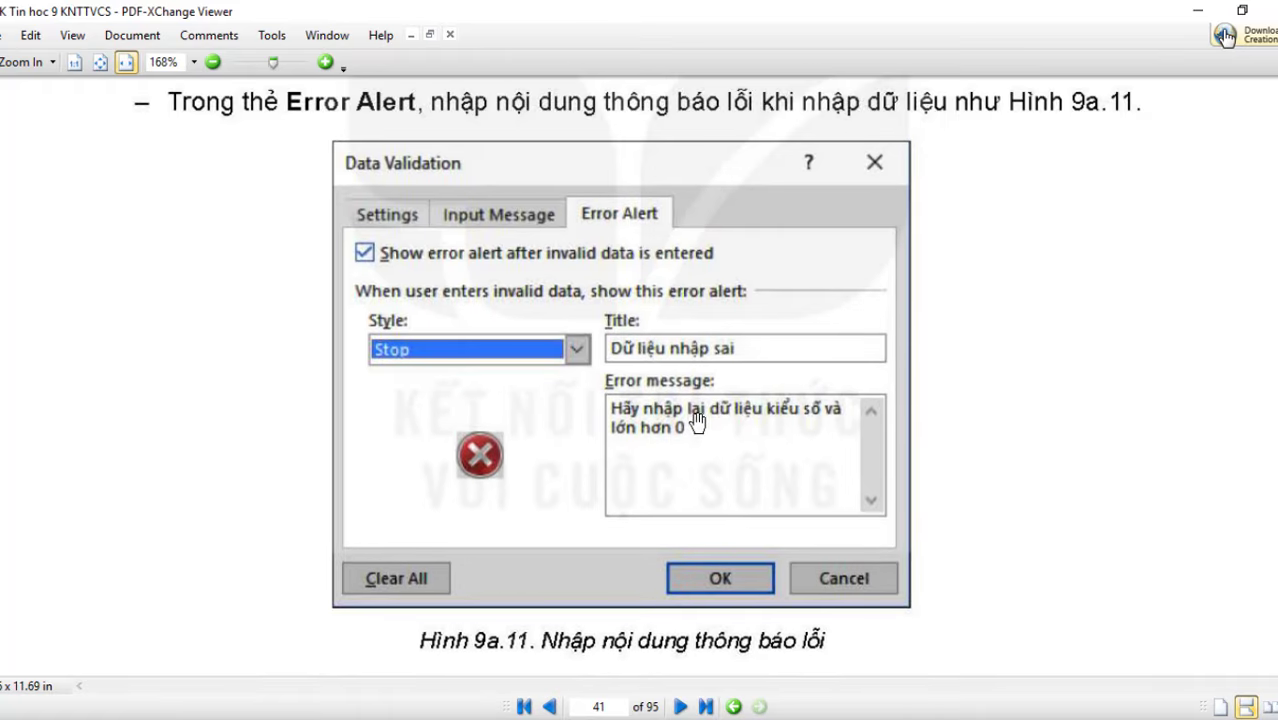
{"action": "scroll", "coordinate": [710, 430], "scroll_direction": "up", "scroll_amount": 15}
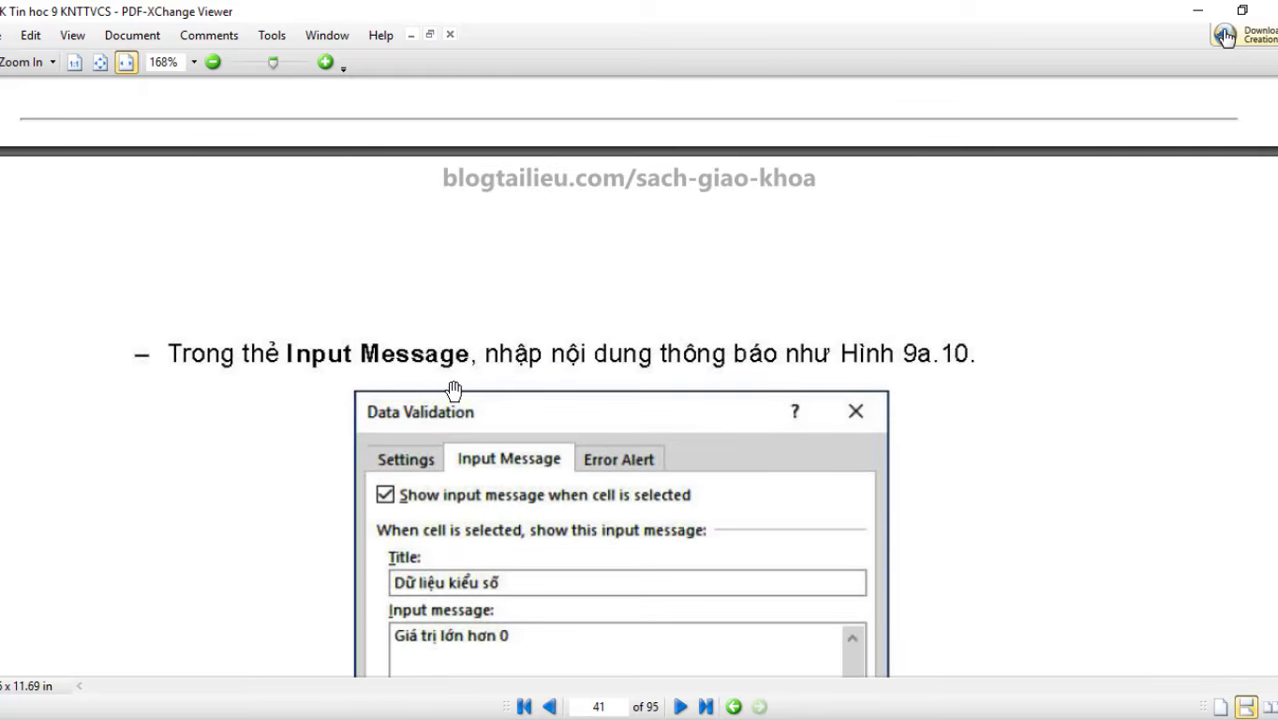
{"action": "scroll", "coordinate": [460, 603], "scroll_direction": "down", "scroll_amount": 1}
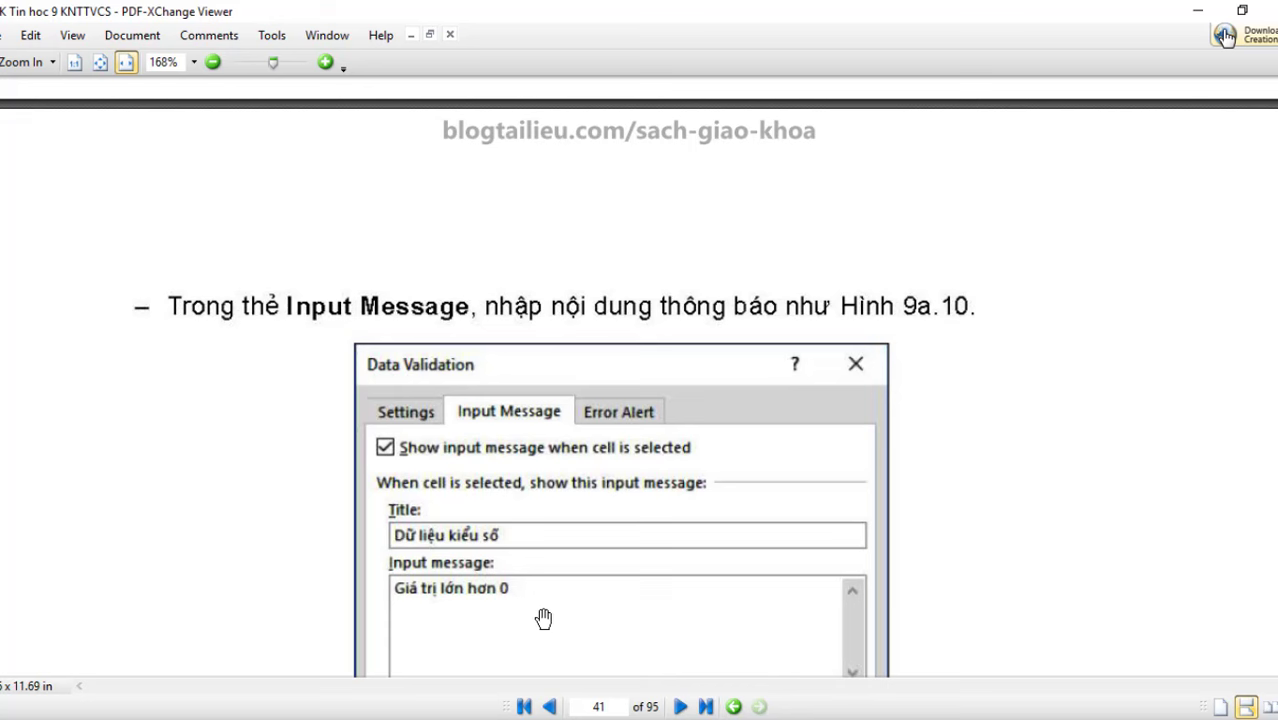
{"action": "scroll", "coordinate": [543, 618], "scroll_direction": "down", "scroll_amount": 10}
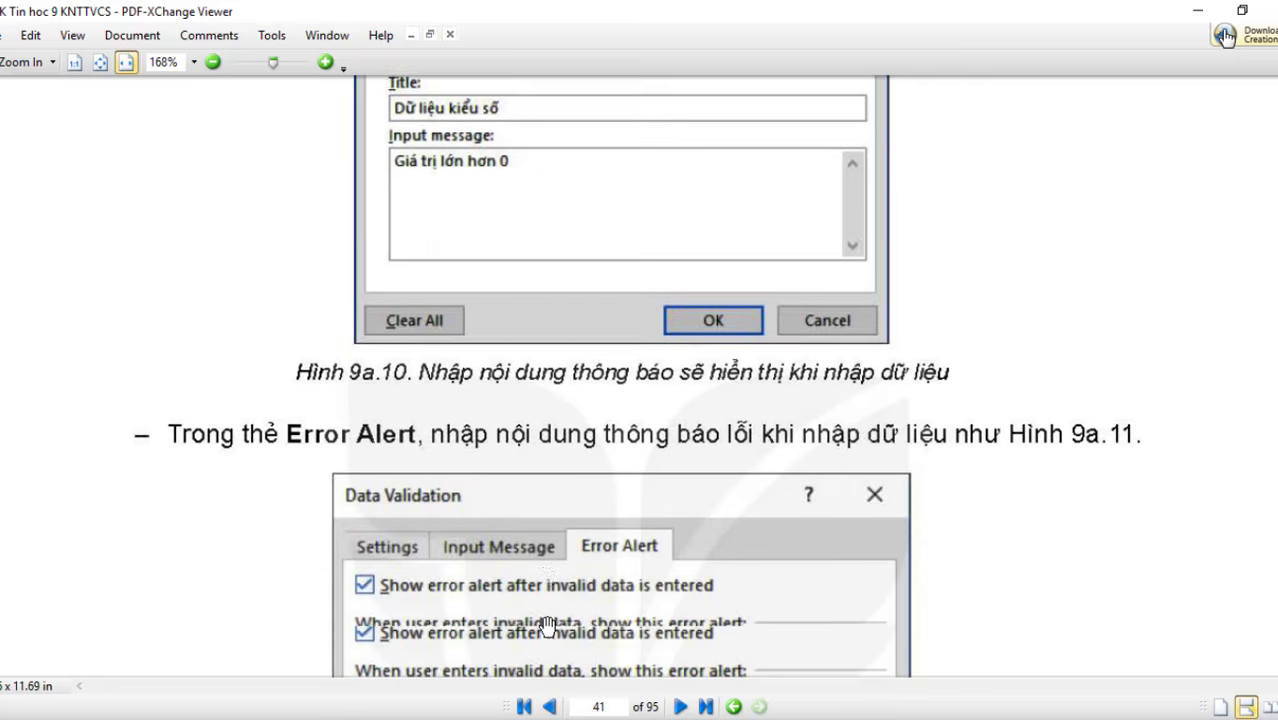
{"action": "scroll", "coordinate": [636, 530], "scroll_direction": "down", "scroll_amount": 2}
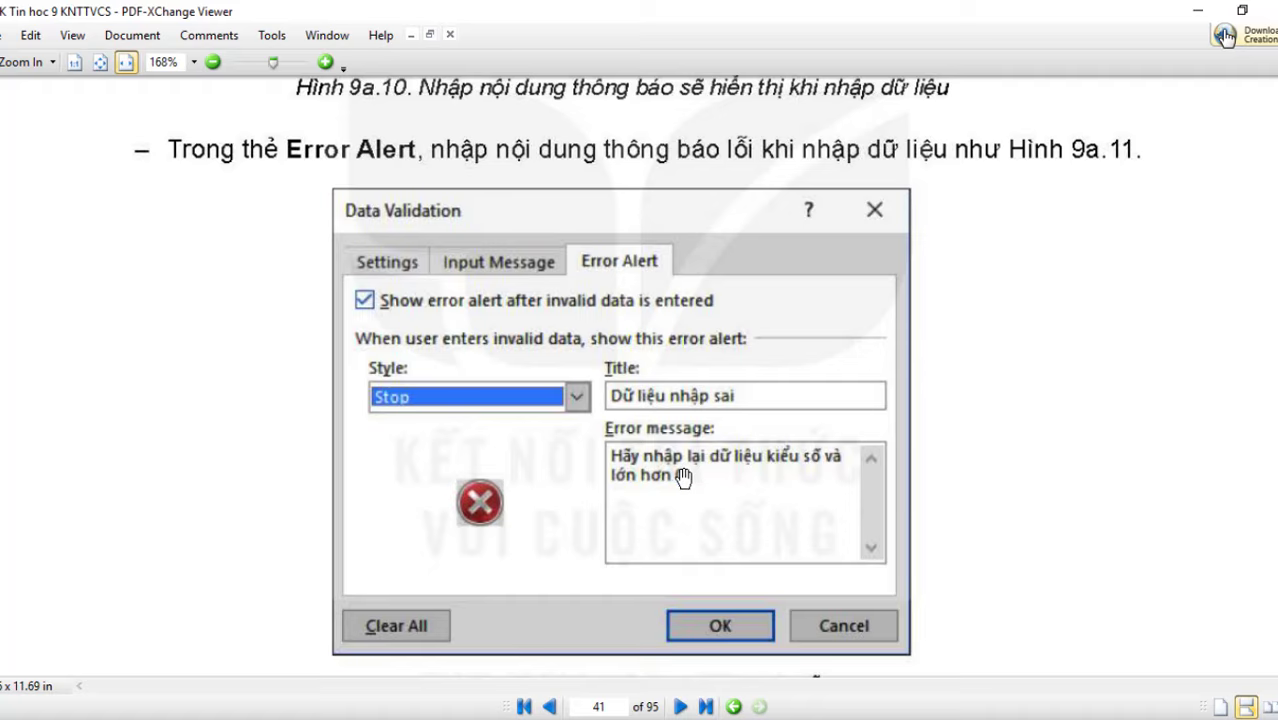
{"action": "scroll", "coordinate": [684, 476], "scroll_direction": "up", "scroll_amount": 14}
{"action": "scroll", "coordinate": [684, 477], "scroll_direction": "up", "scroll_amount": 2}
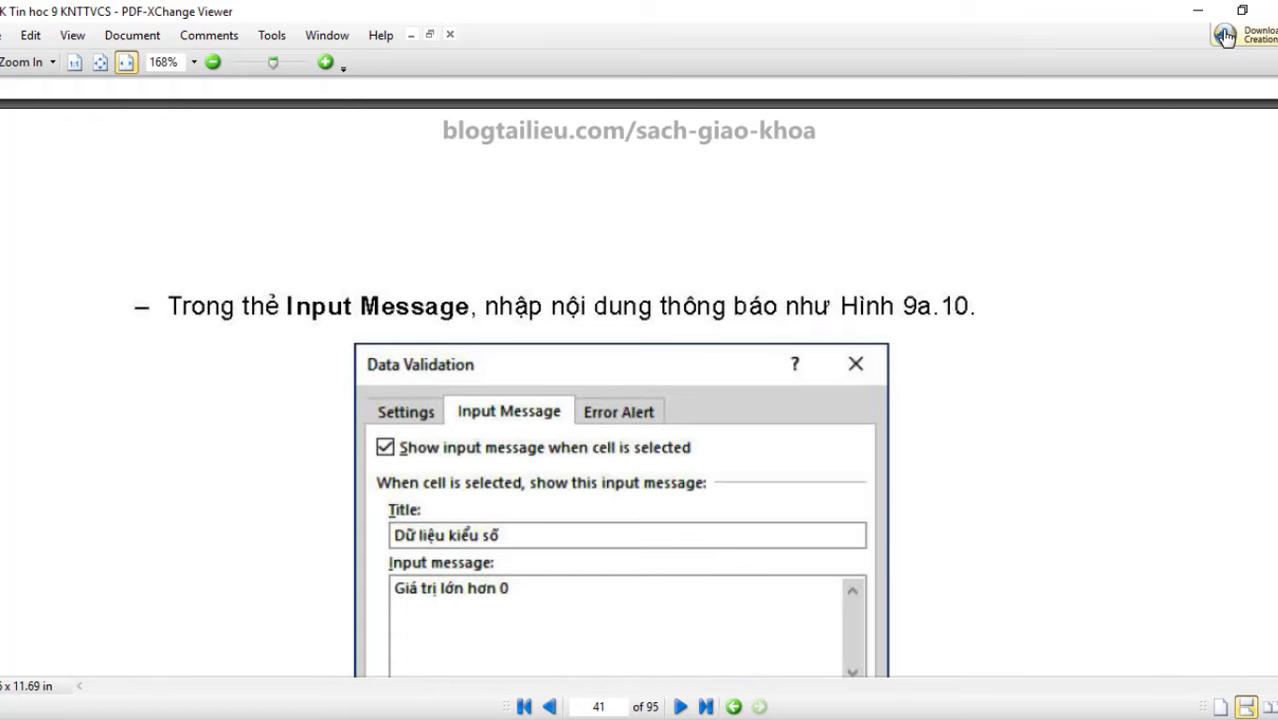
Switch back to Bai9a.xlsx in Excel and open the input message settings of Data Validation for the Số tiền cells from D3 down.
{"action": "mouse_move", "coordinate": [376, 719]}
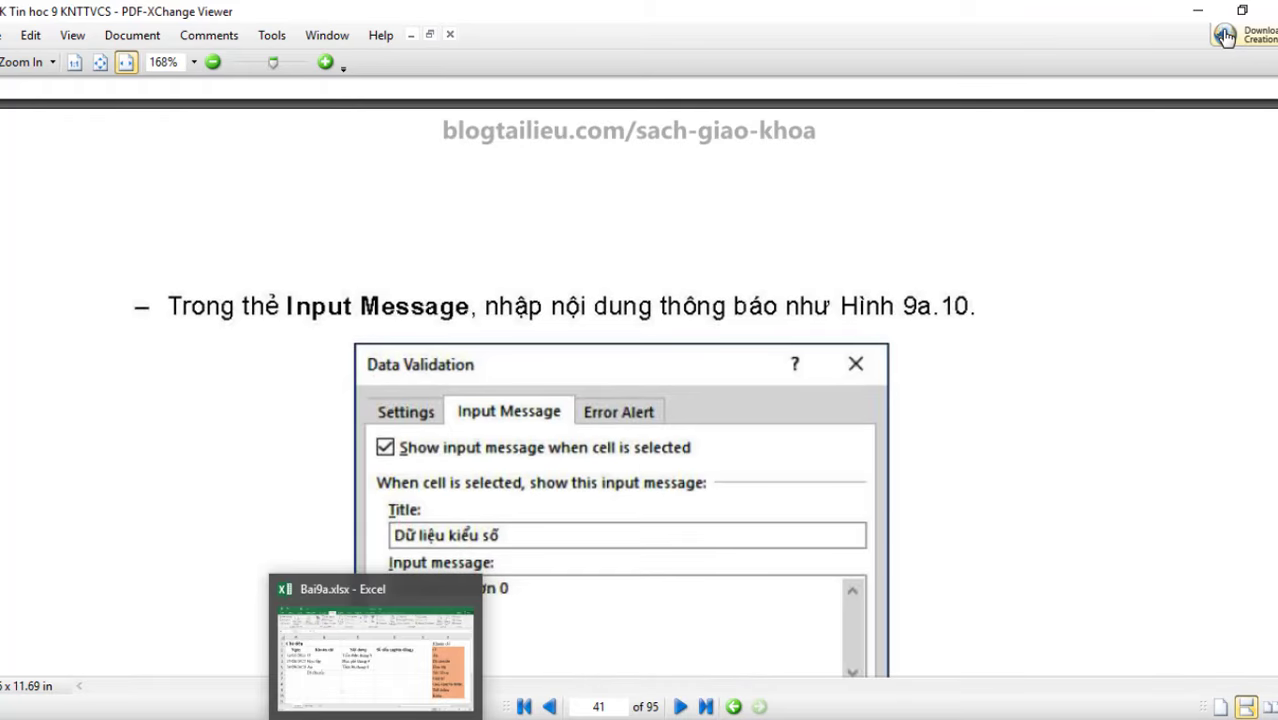
{"action": "left_click", "coordinate": [376, 719]}
{"action": "left_click", "coordinate": [667, 540]}
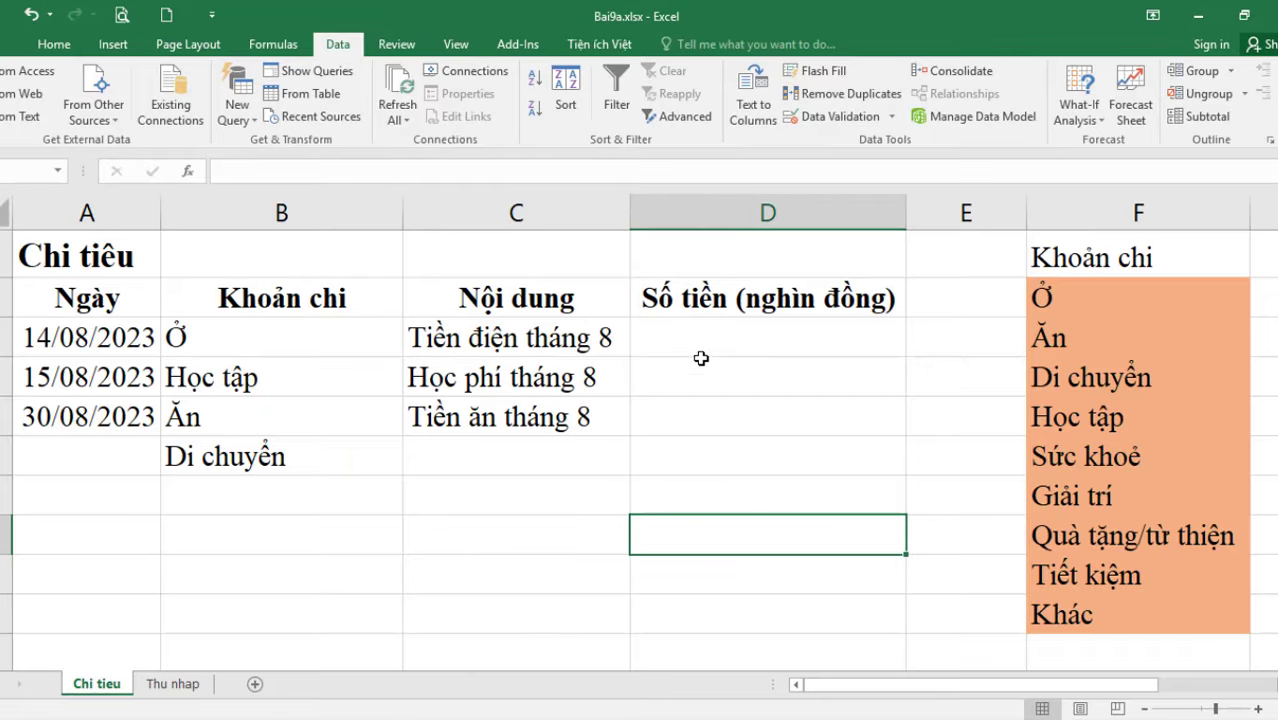
{"action": "left_click_drag", "start_coordinate": [701, 357], "coordinate": [717, 643]}
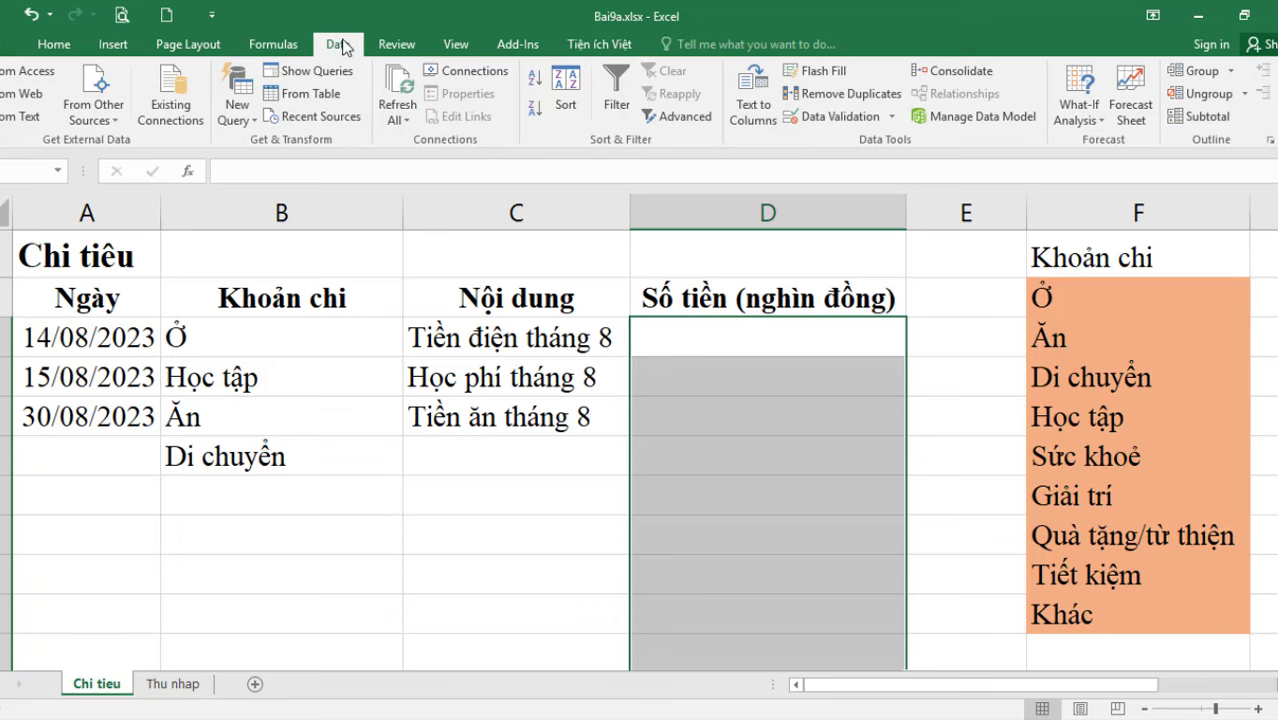
{"action": "left_click", "coordinate": [843, 117]}
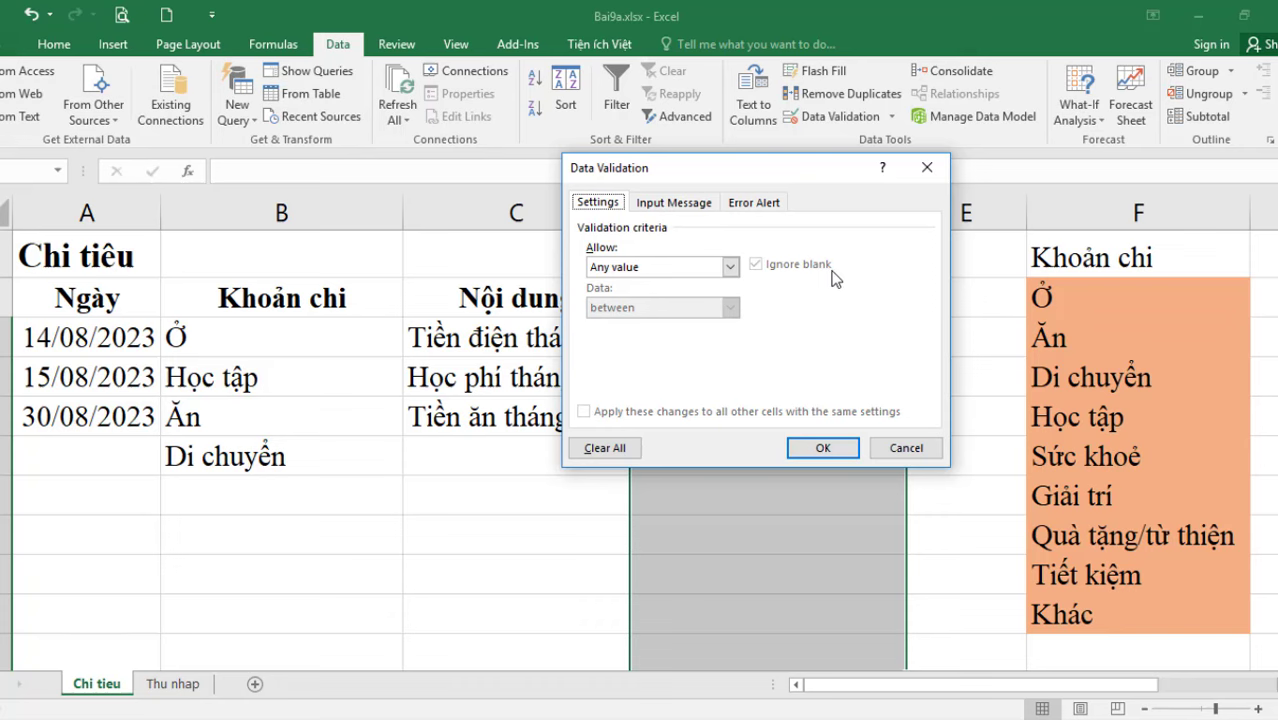
{"action": "left_click", "coordinate": [647, 204]}
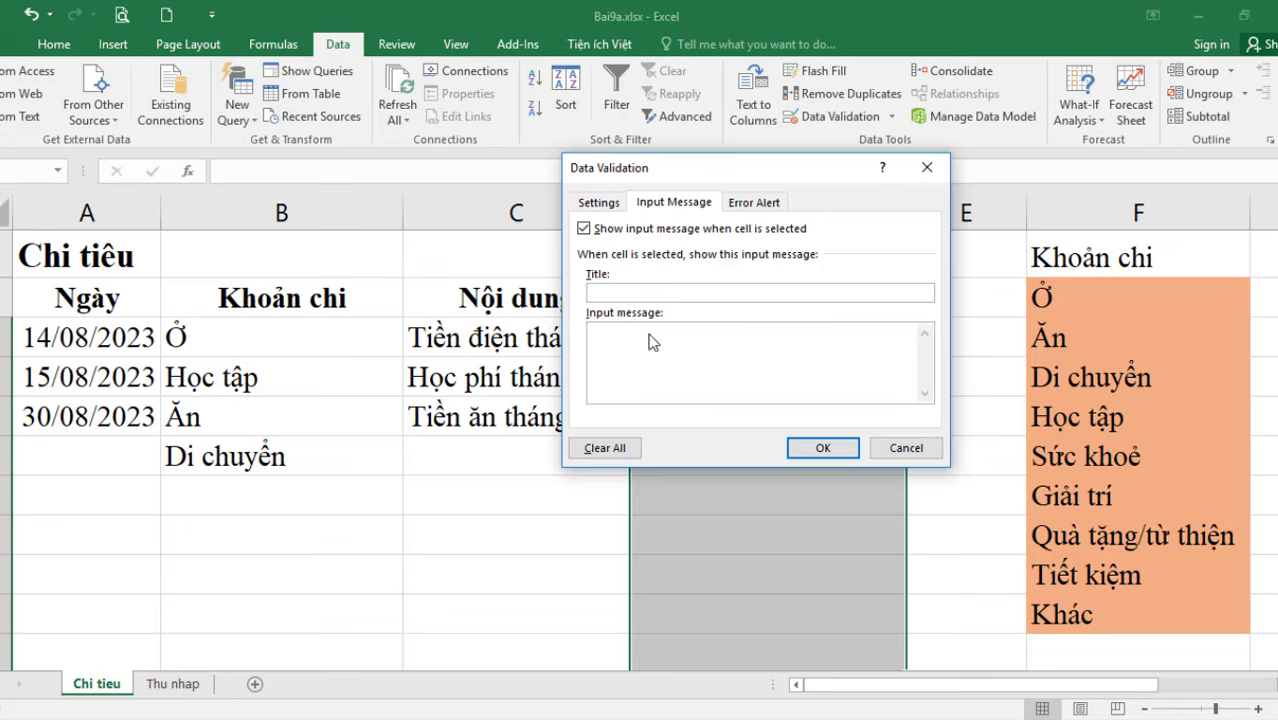
Following the textbook example, set the input message title to "Dữ liệu kiểu số" and its text to "Giá trị lớn hơn 0".
{"action": "key", "text": "alt+Tab"}
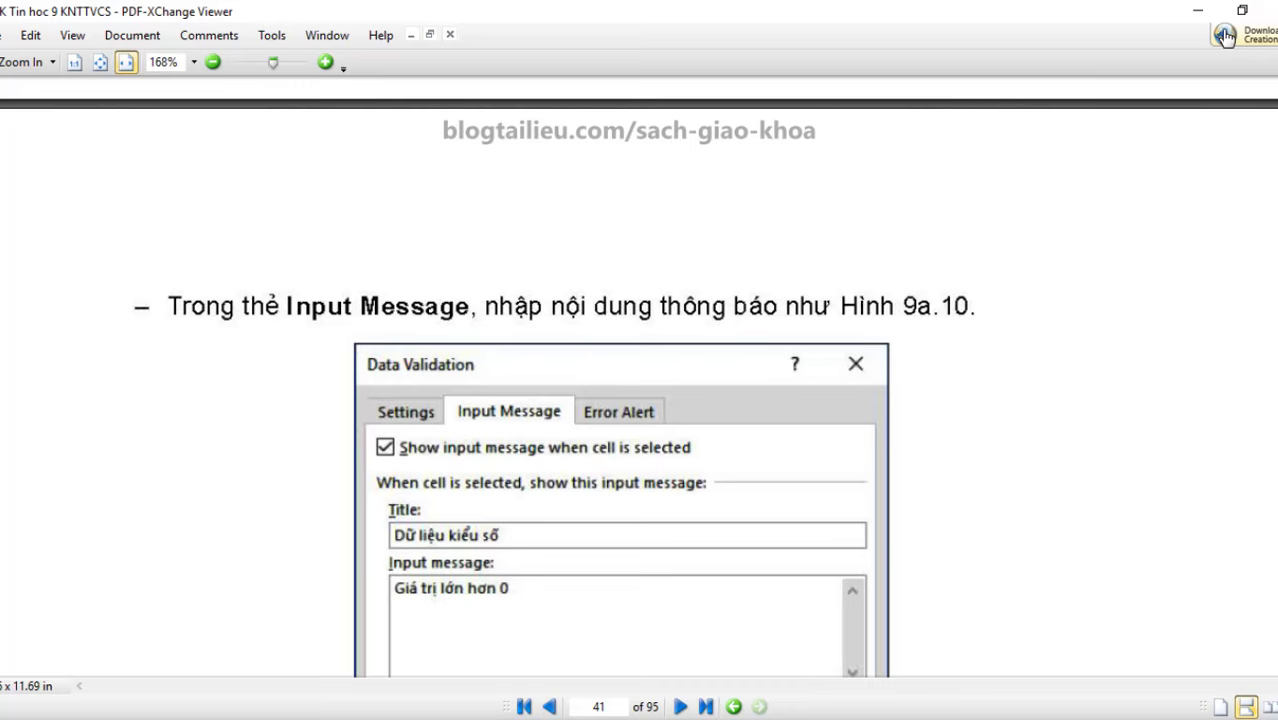
{"action": "key", "text": "alt+Tab"}
{"action": "type", "text": "G"}
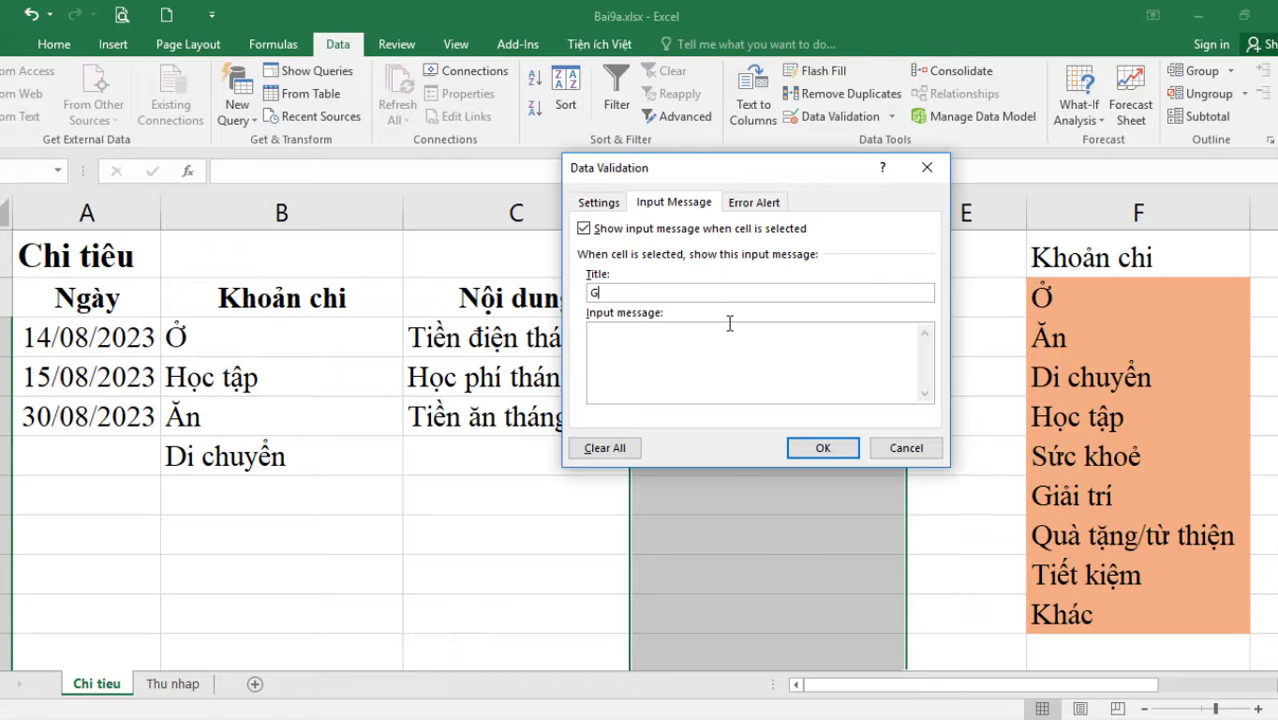
{"action": "type", "text": "i"}
{"action": "key", "text": "BackSpace"}
{"action": "key", "text": "BackSpace"}
{"action": "type", "text": "Dữ liệu kierue soos"}
{"action": "left_click", "coordinate": [712, 354]}
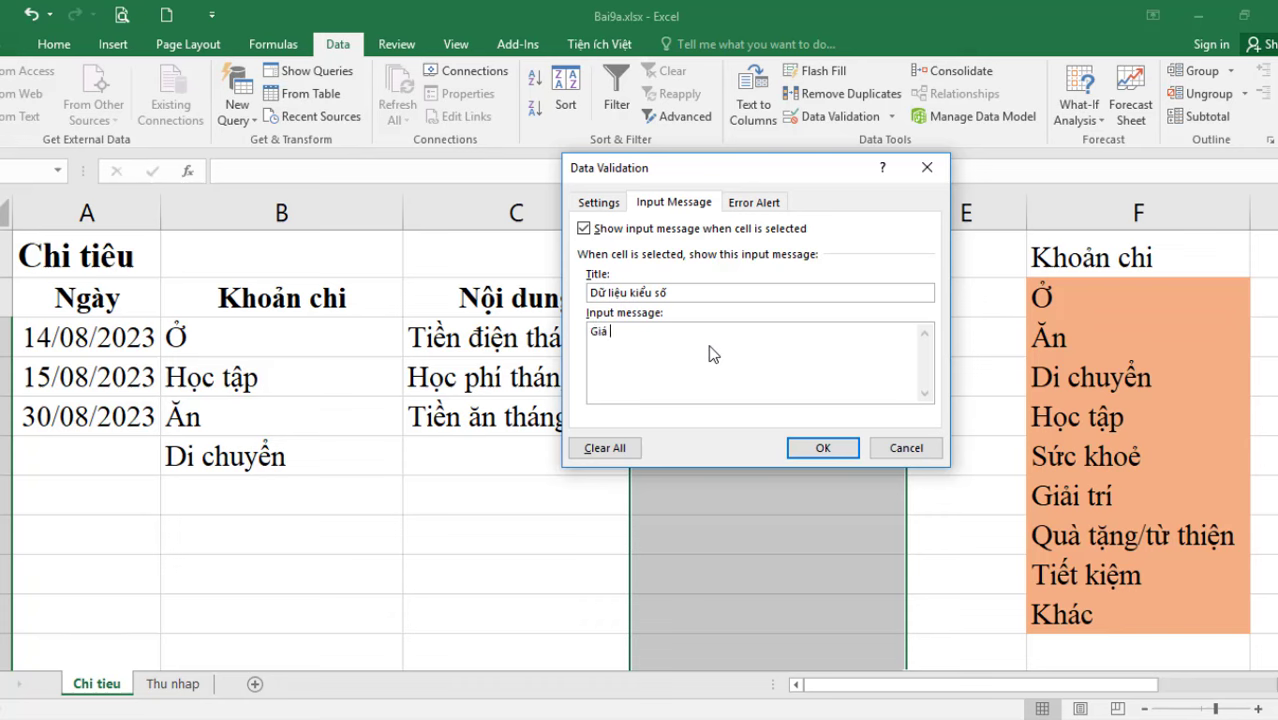
{"action": "type", "text": "Giá trị lớn hơn 0"}
Open the Error Alert settings of Data Validation and check the textbook PDF's Hình 9a.11 for the example wording.
{"action": "left_click", "coordinate": [752, 202]}
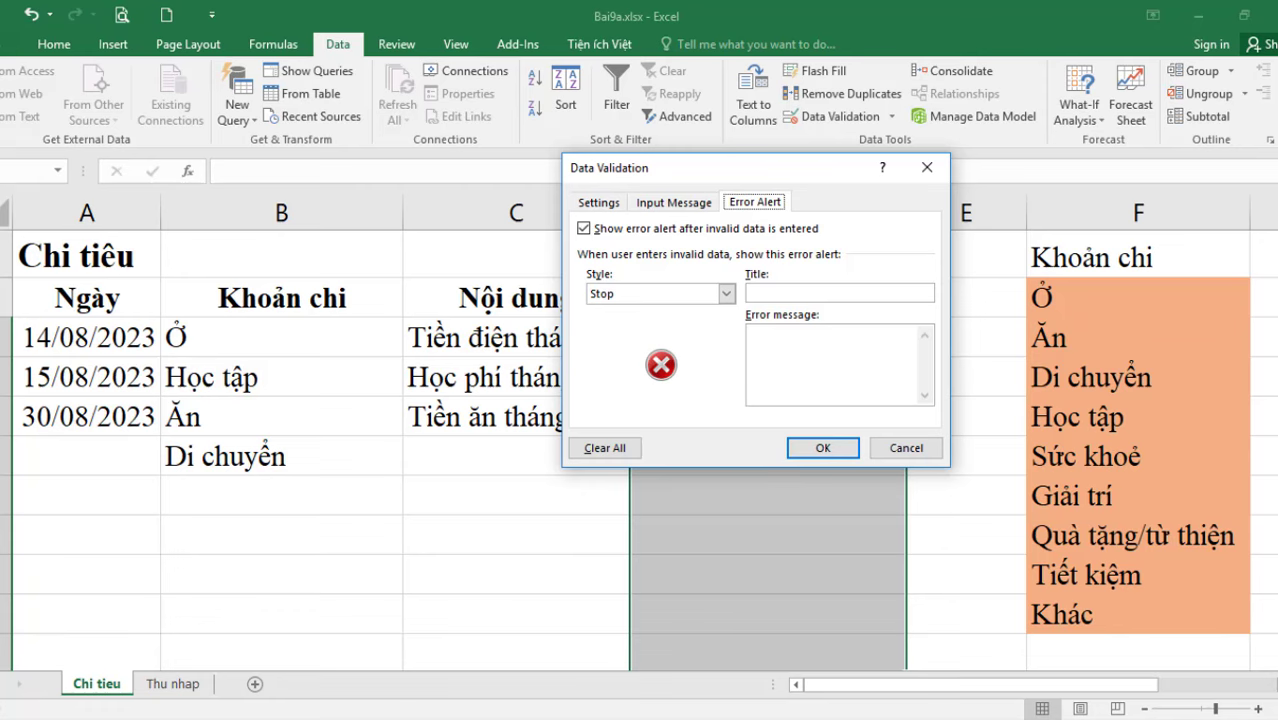
{"action": "key", "text": "alt+Tab"}
{"action": "scroll", "coordinate": [507, 524], "scroll_direction": "down", "scroll_amount": 8}
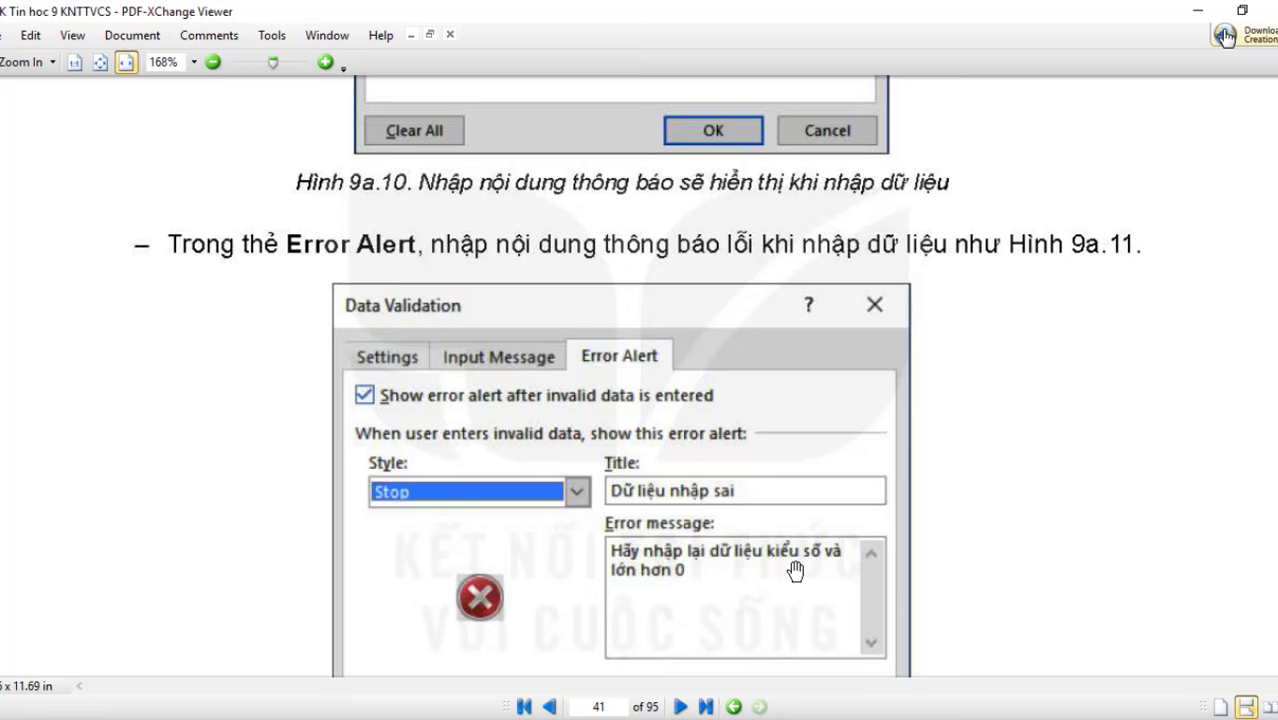
{"action": "key", "text": "alt+Tab"}
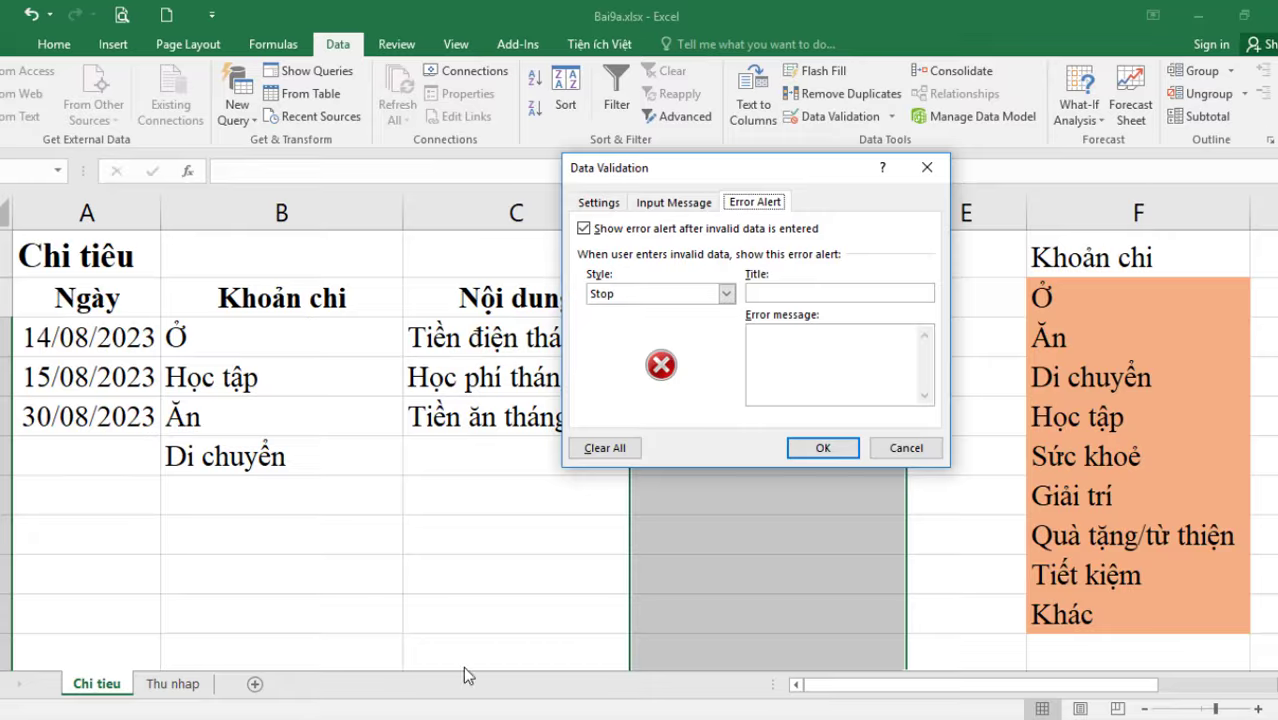
Set the Stop error alert's title to "Dữ liệu nhập sai" and its message to "Giá trị dữ liệu lớn hơn 0".
{"action": "left_click", "coordinate": [800, 293]}
{"action": "type", "text": "D"}
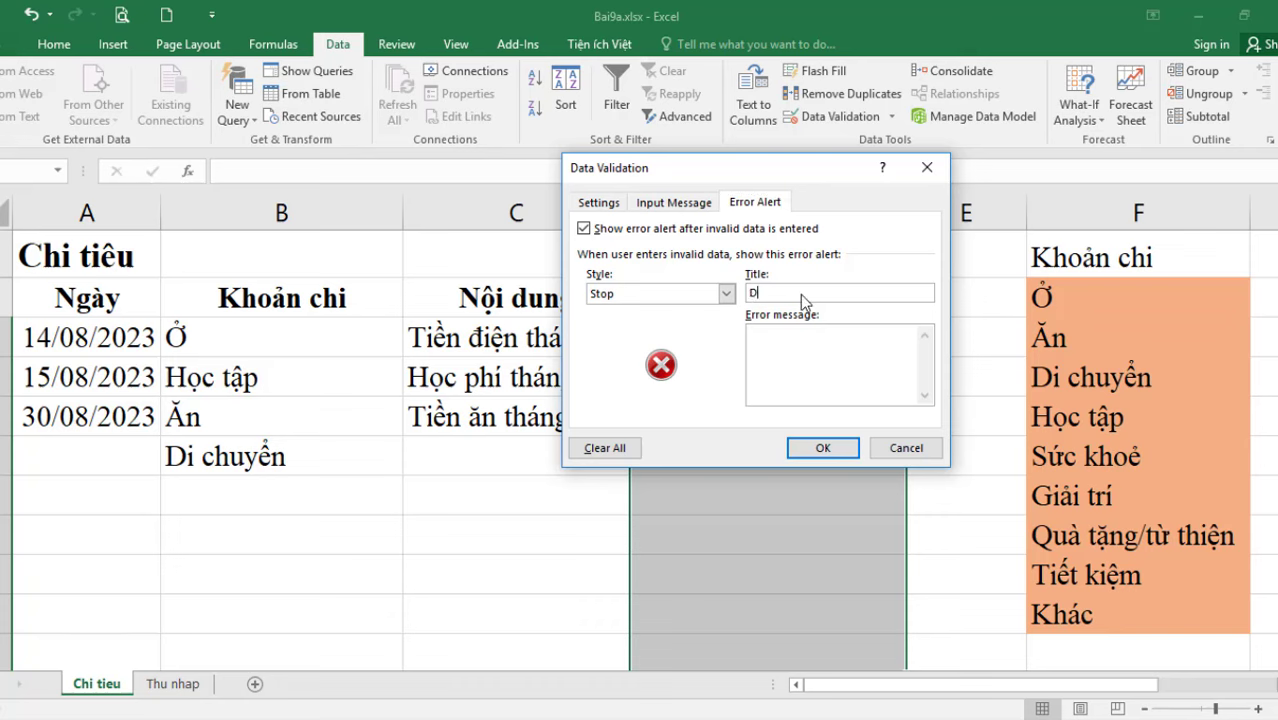
{"action": "type", "text": "u"}
{"action": "type", "text": " liệu nhập"}
{"action": "left_click", "coordinate": [777, 346]}
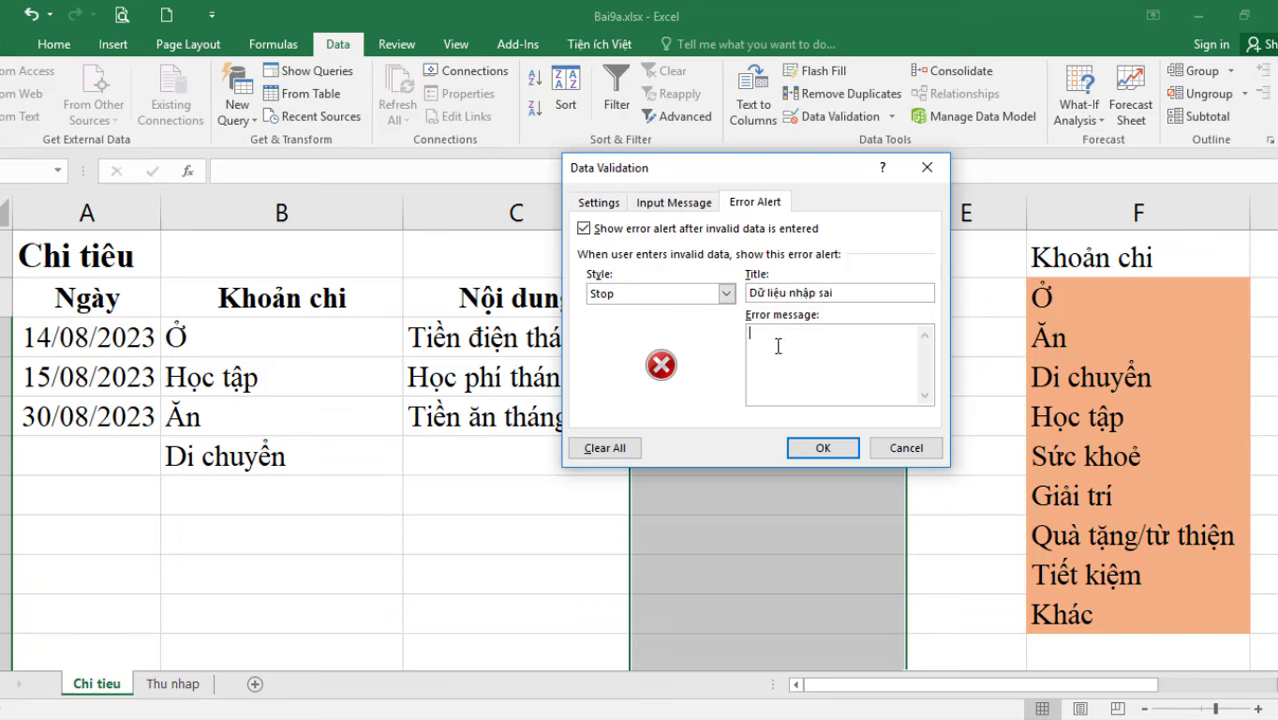
{"action": "type", "text": "Giả"}
{"action": "type", "text": " trị dữ liệu"}
{"action": "type", "text": " lớn hơ"}
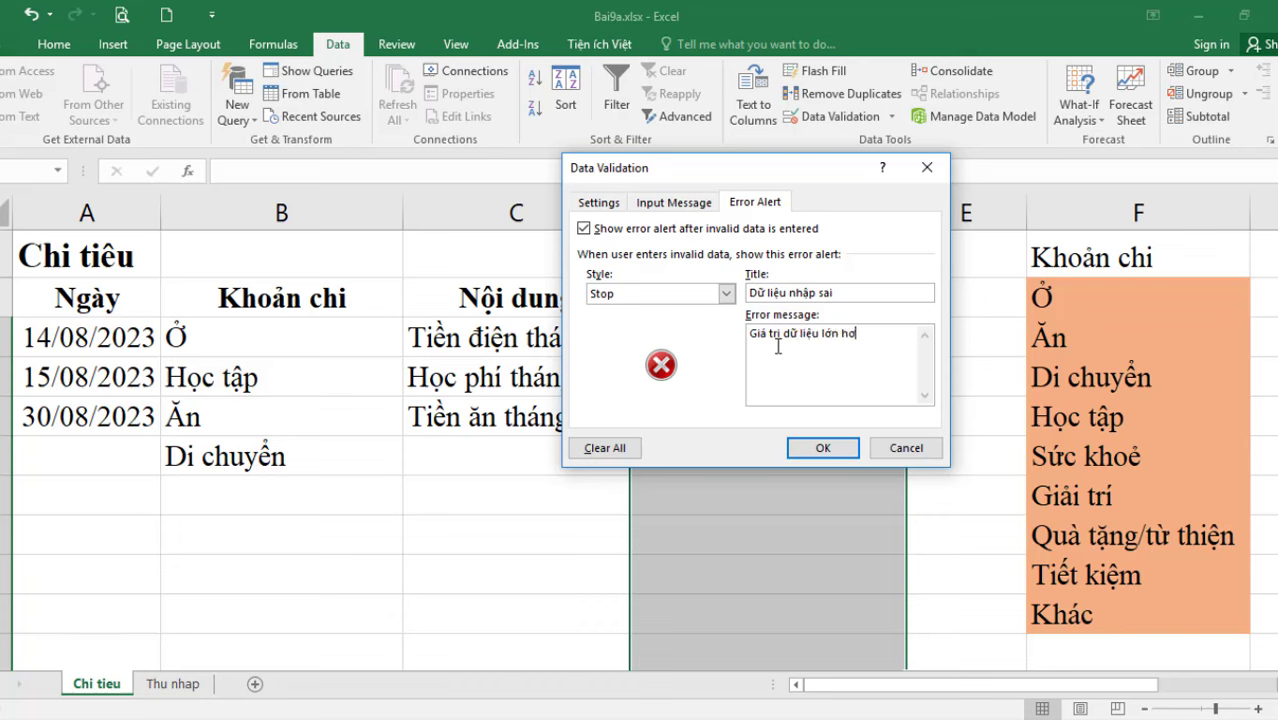
{"action": "type", "text": "n 0"}
Restrict the Số tiền cells to whole numbers greater than 0 and apply the validation rule.
{"action": "left_click", "coordinate": [597, 203]}
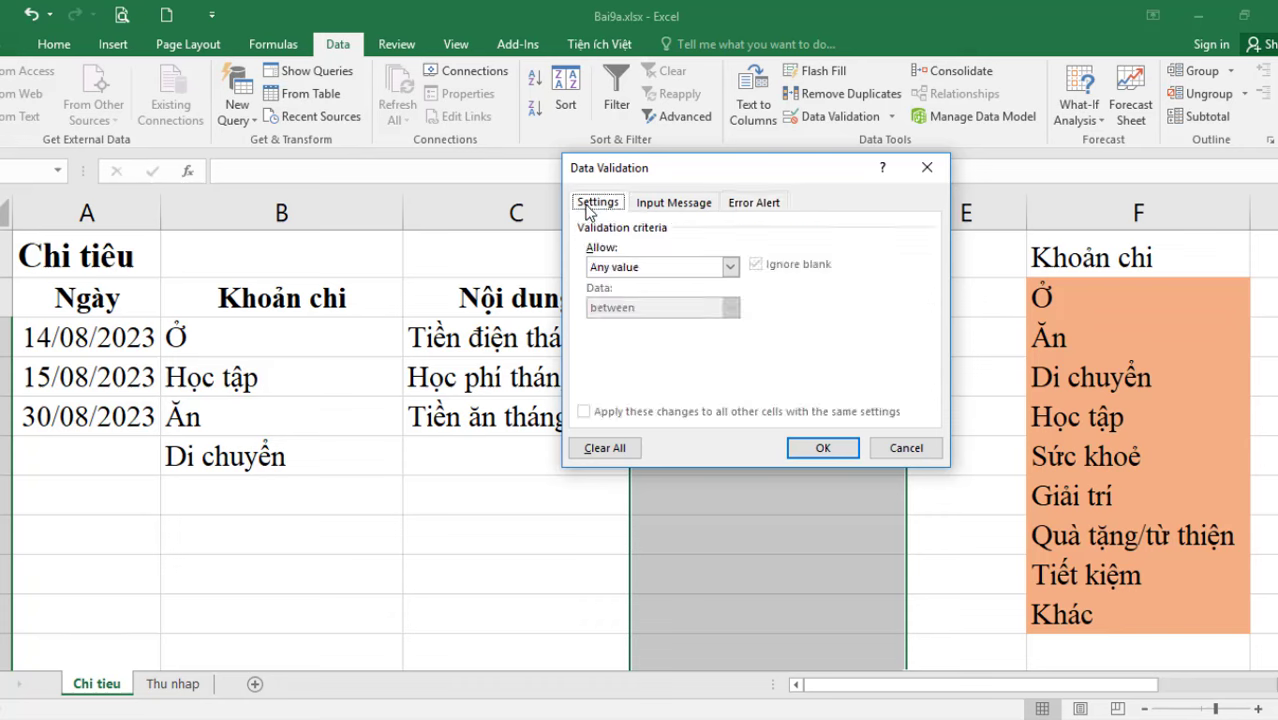
{"action": "left_click", "coordinate": [668, 270]}
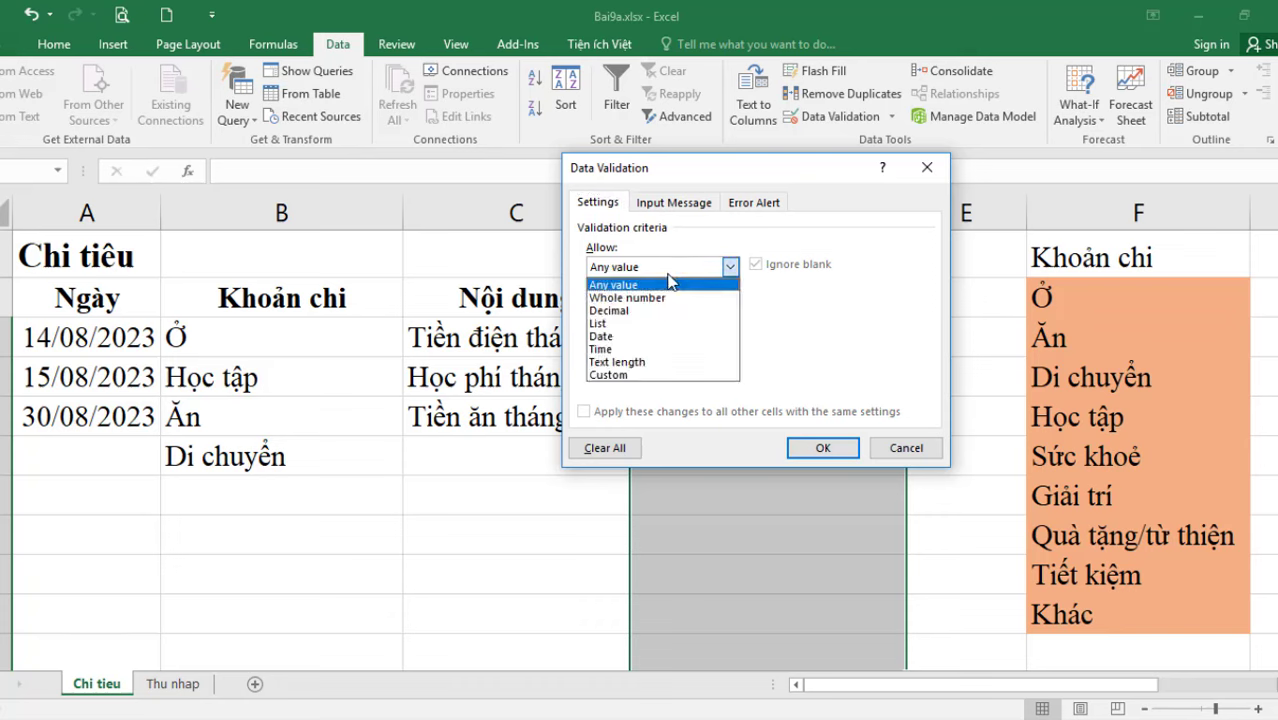
{"action": "left_click", "coordinate": [635, 300]}
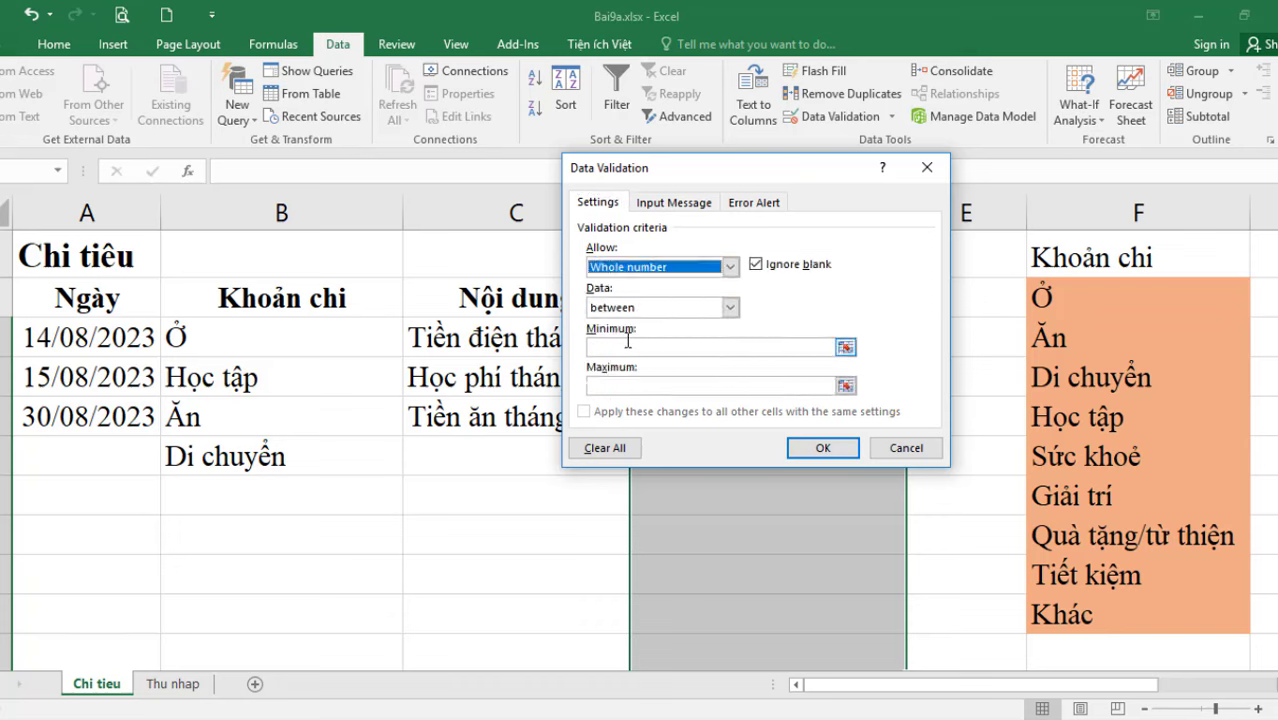
{"action": "left_click", "coordinate": [692, 308]}
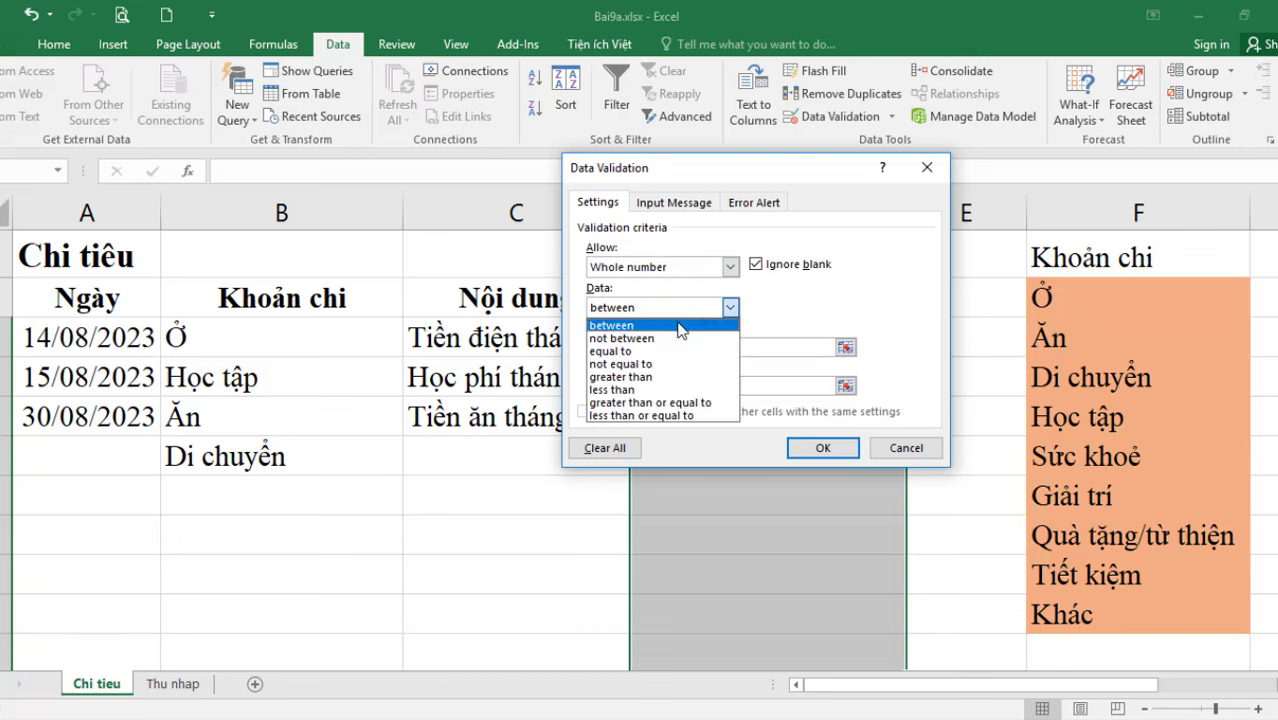
{"action": "left_click", "coordinate": [622, 378]}
{"action": "left_click", "coordinate": [626, 350]}
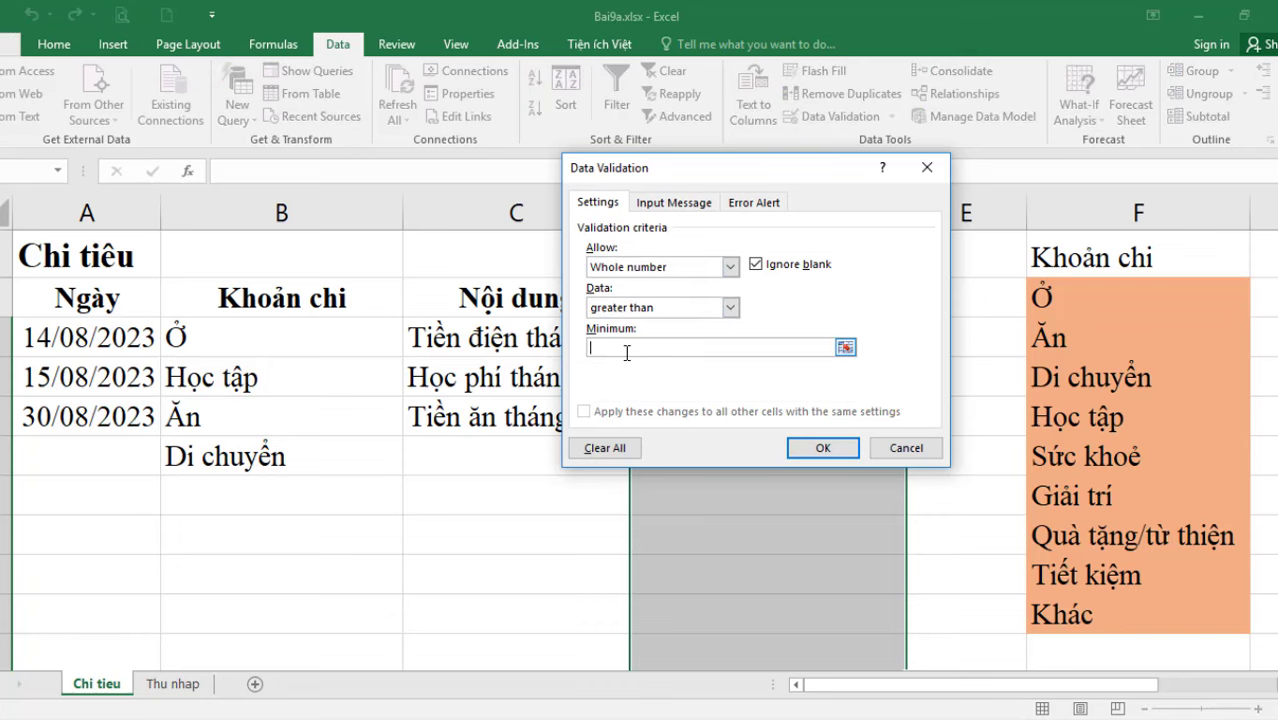
{"action": "type", "text": "0"}
{"action": "left_click", "coordinate": [730, 307]}
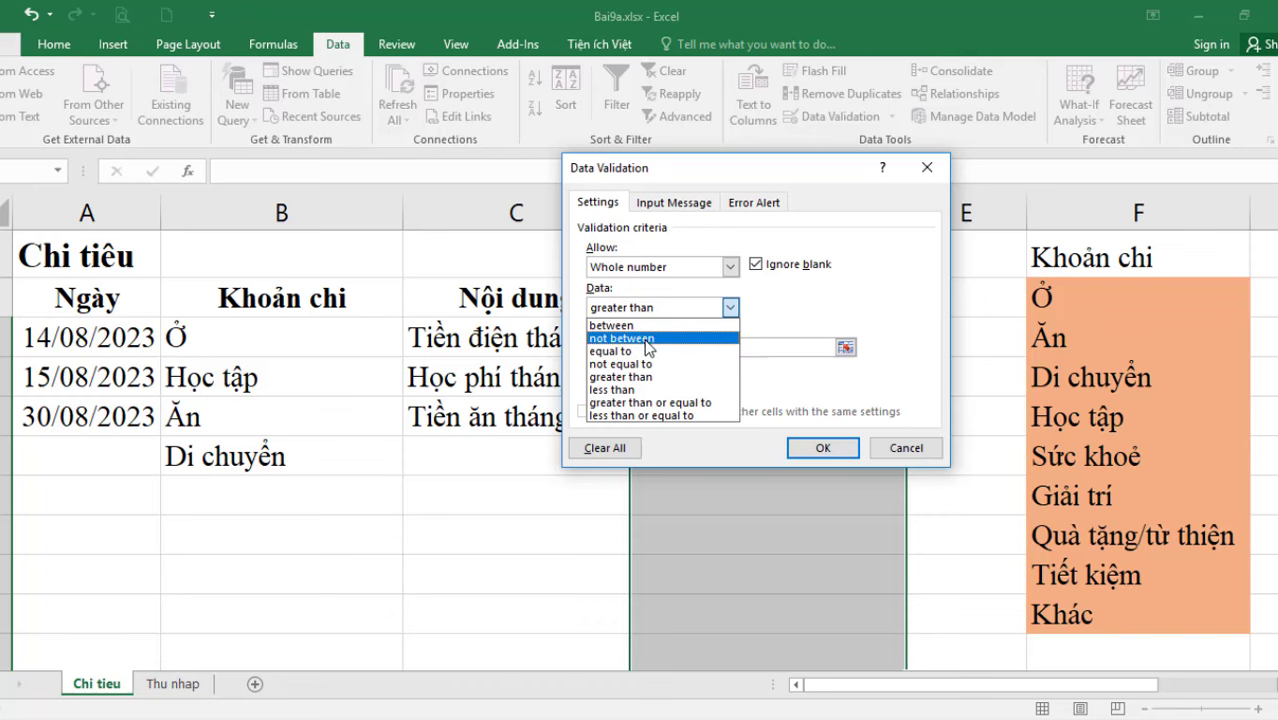
{"action": "left_click", "coordinate": [620, 379]}
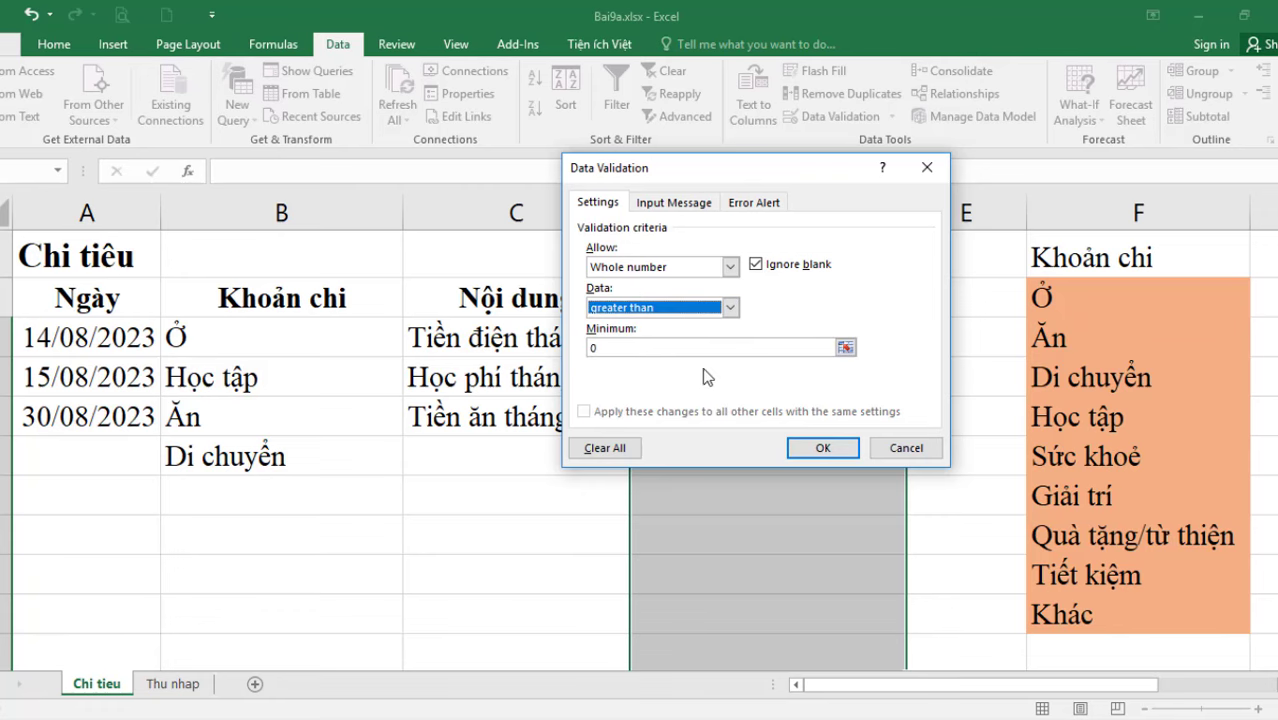
{"action": "left_click", "coordinate": [820, 448]}
Test the validation by entering 0 in D3, then retry the entry with 800.
{"action": "left_click", "coordinate": [762, 536]}
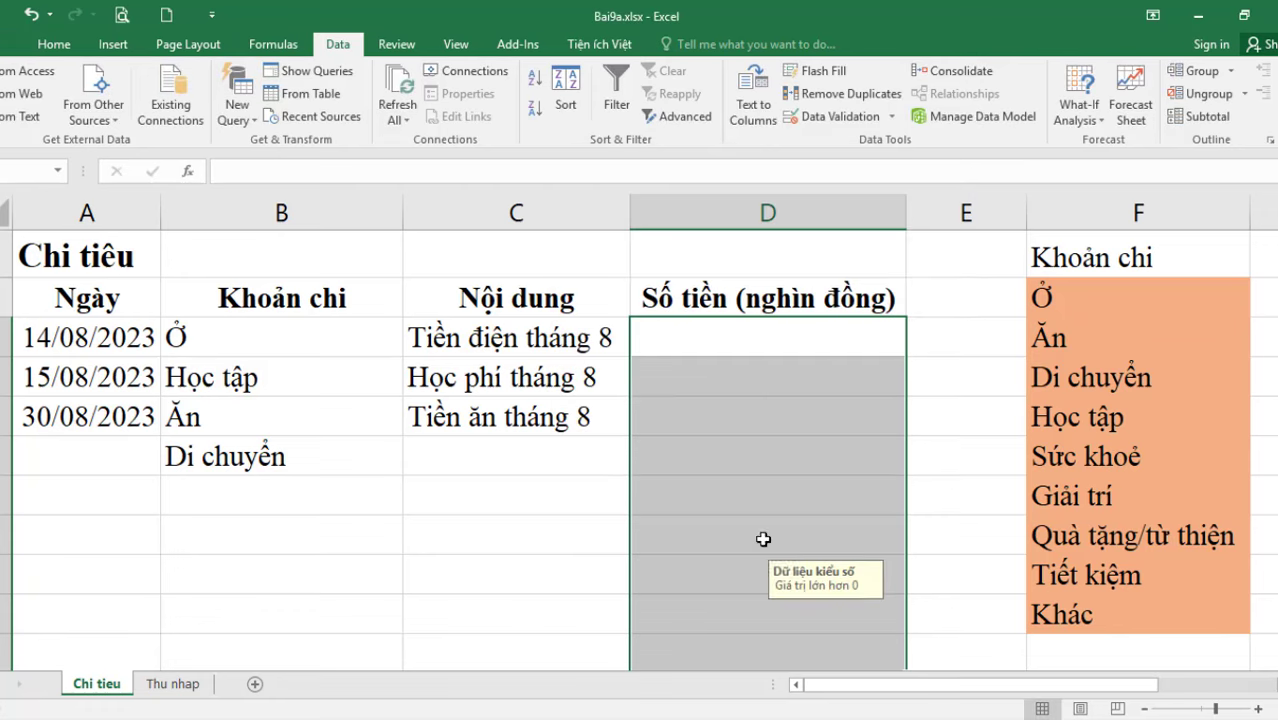
{"action": "left_click", "coordinate": [696, 354]}
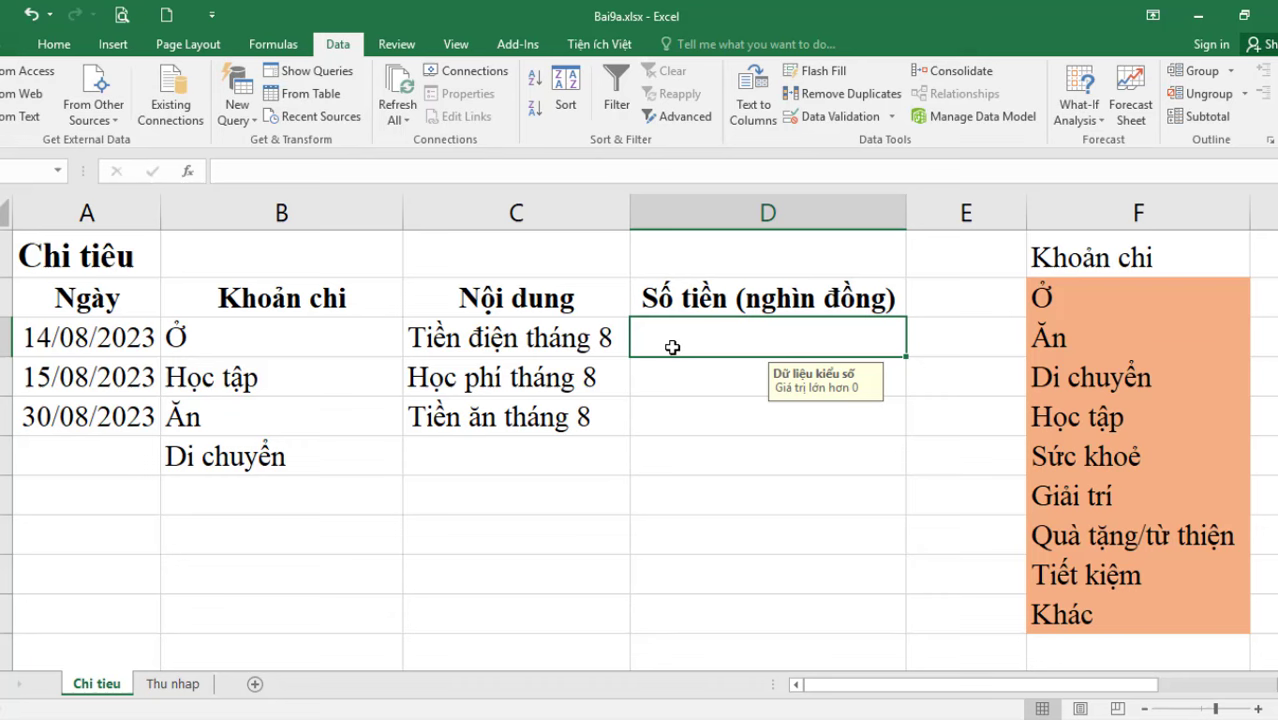
{"action": "type", "text": "0"}
{"action": "key", "text": "Return"}
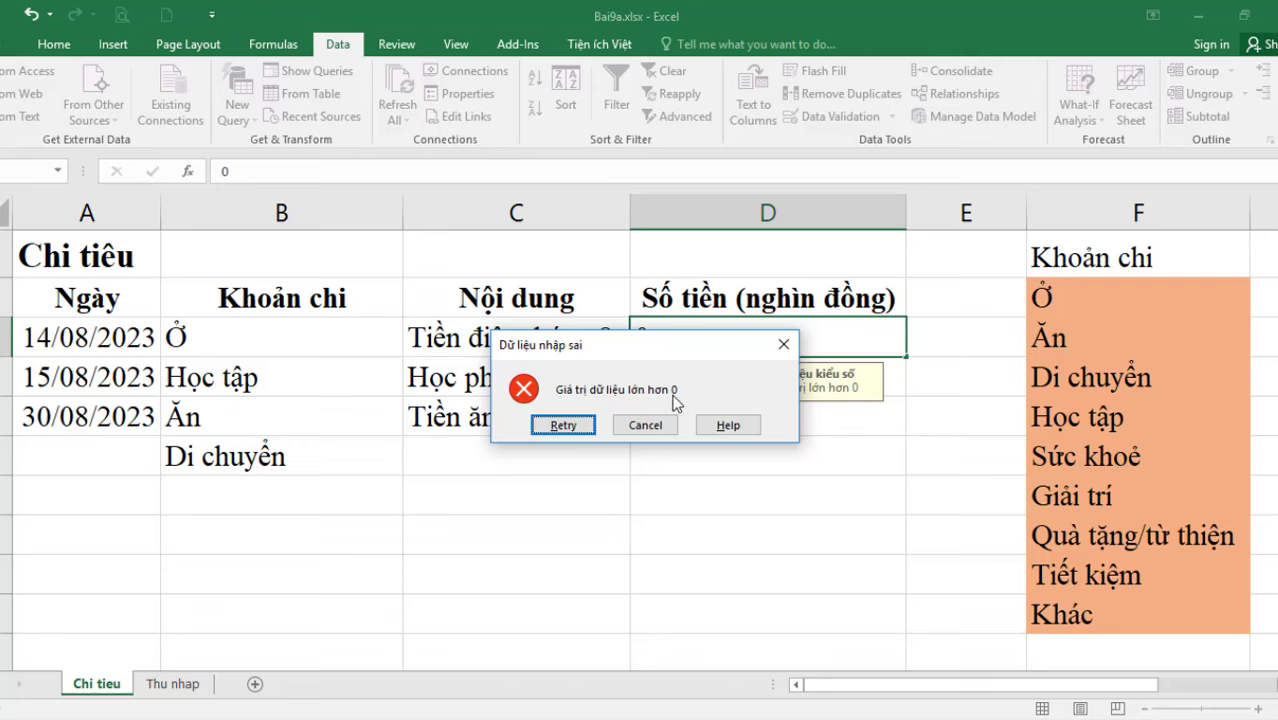
{"action": "left_click", "coordinate": [578, 427]}
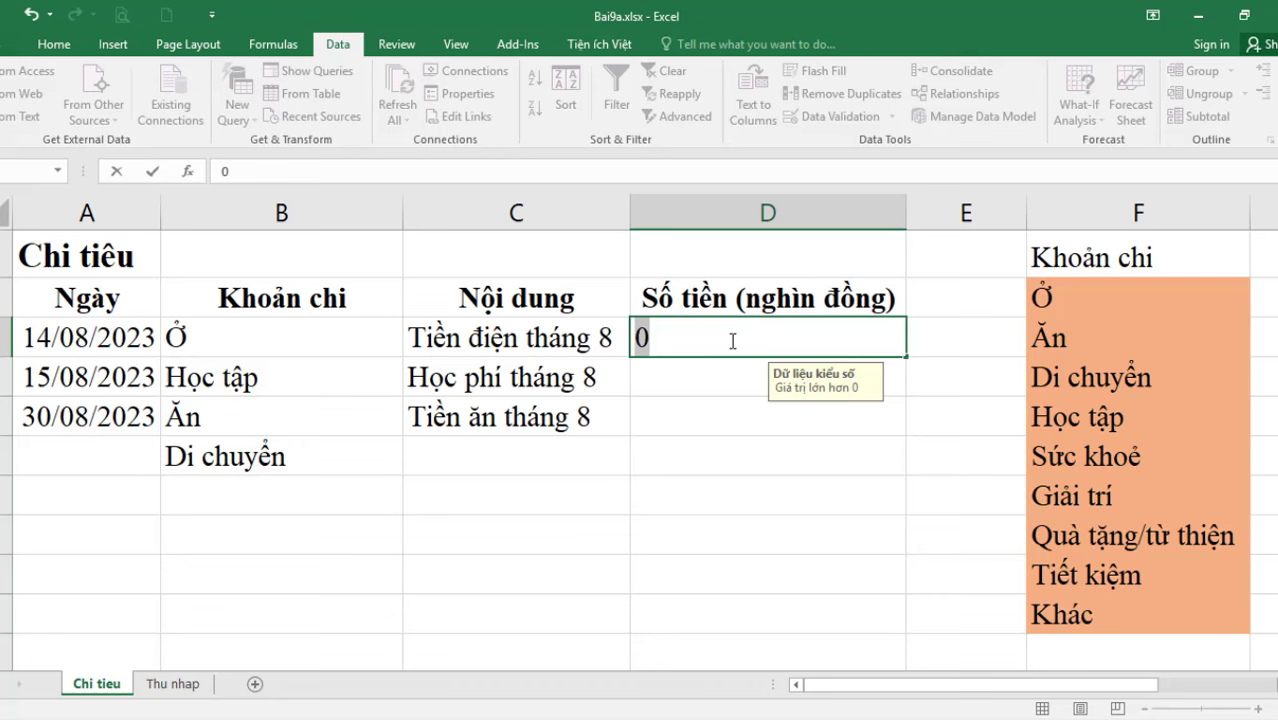
{"action": "type", "text": "800"}
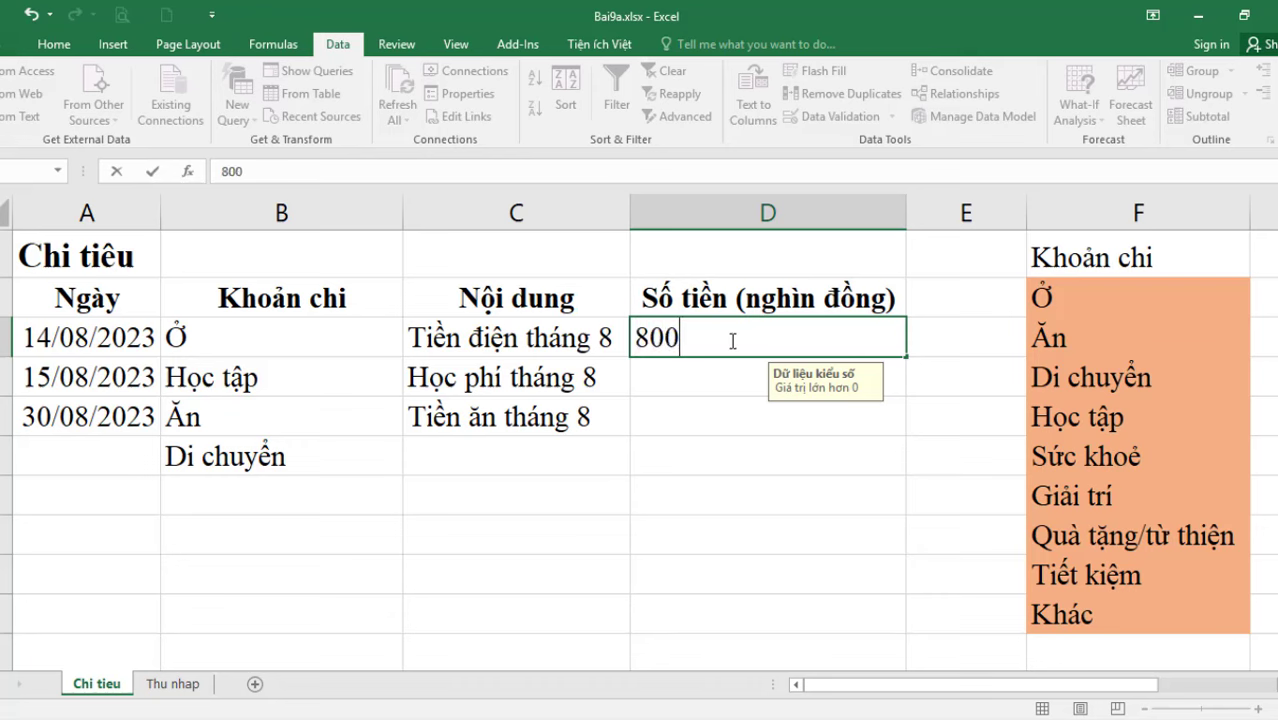
{"action": "key", "text": "Return"}
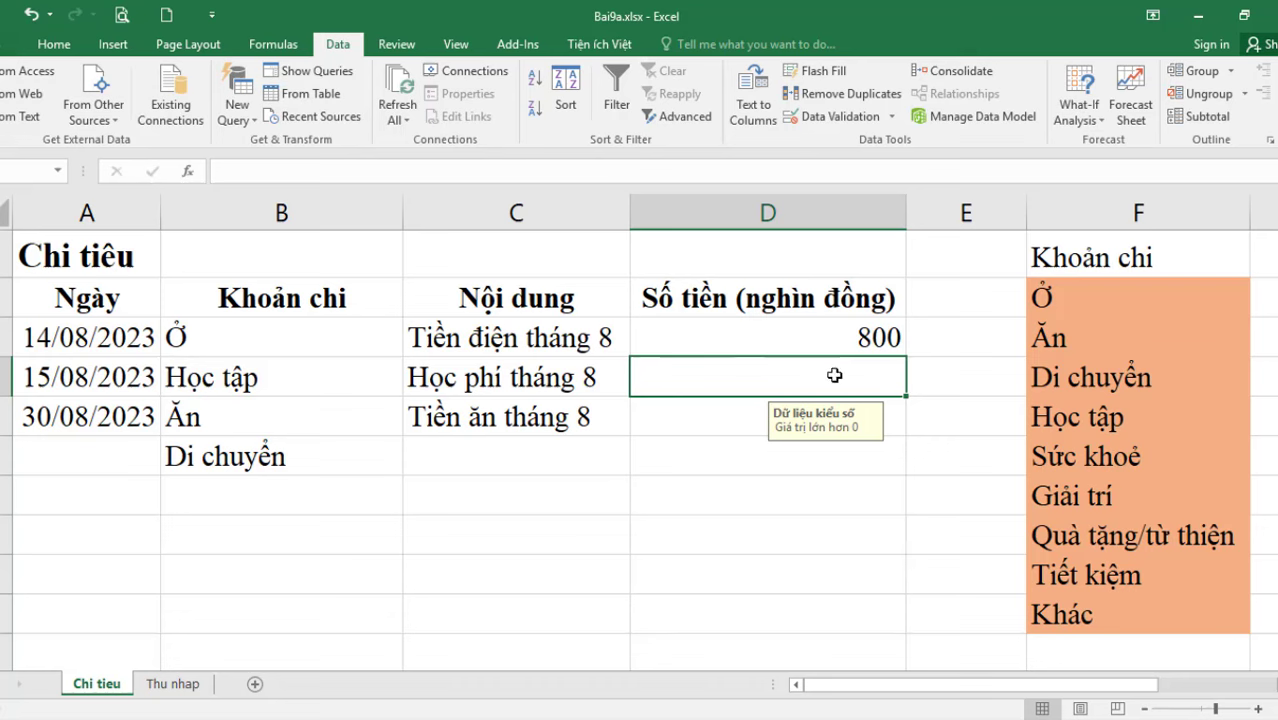
Test the validation with -7 in D4, then retry the entry with 200.
{"action": "type", "text": "-7"}
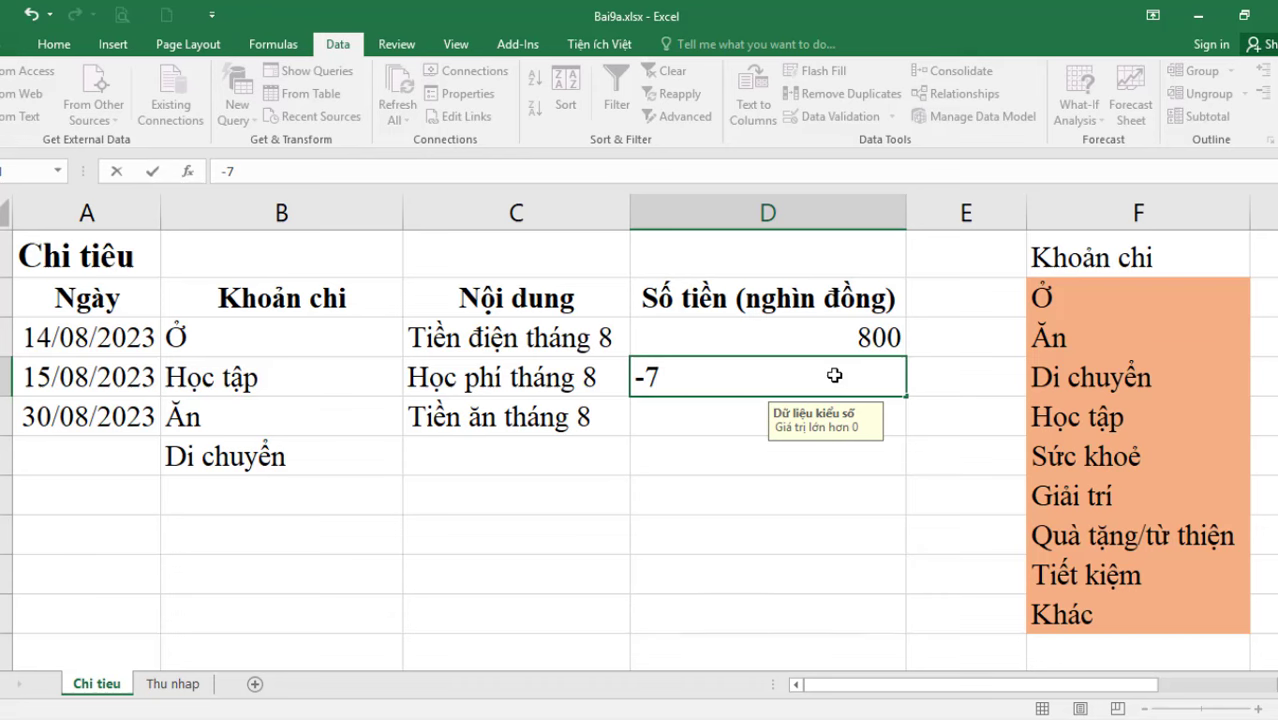
{"action": "key", "text": "Return"}
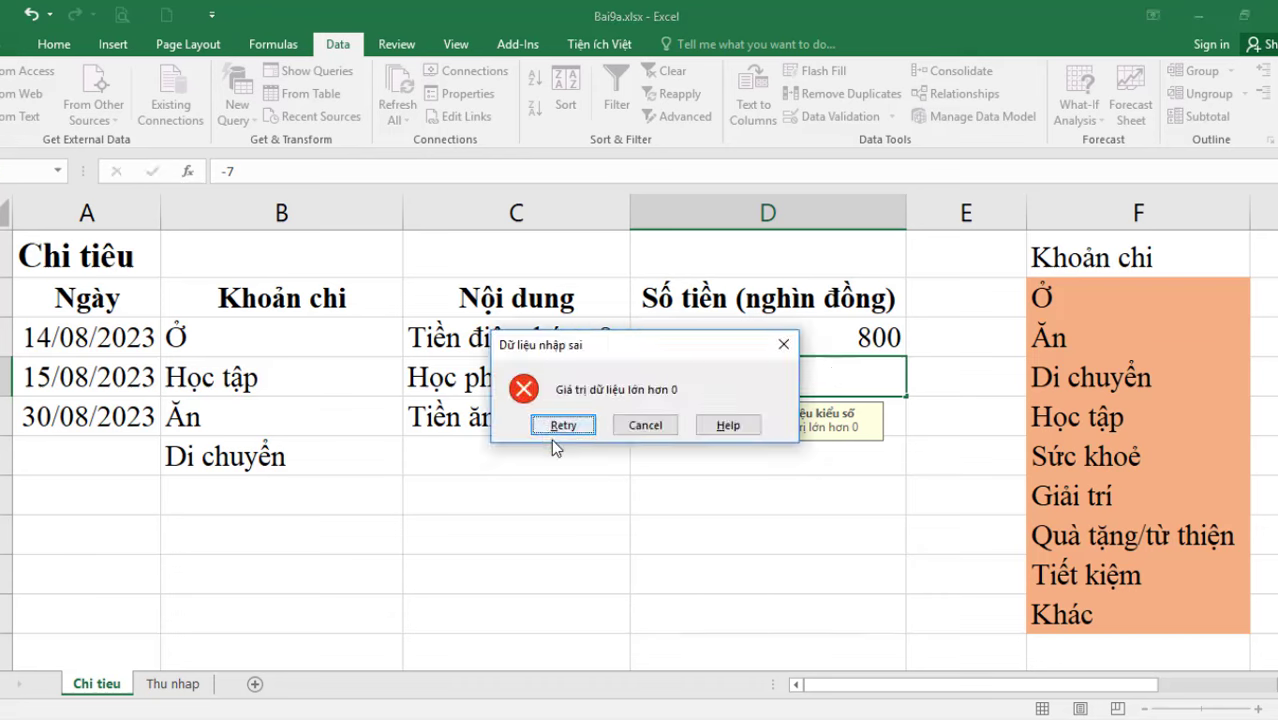
{"action": "left_click", "coordinate": [563, 426]}
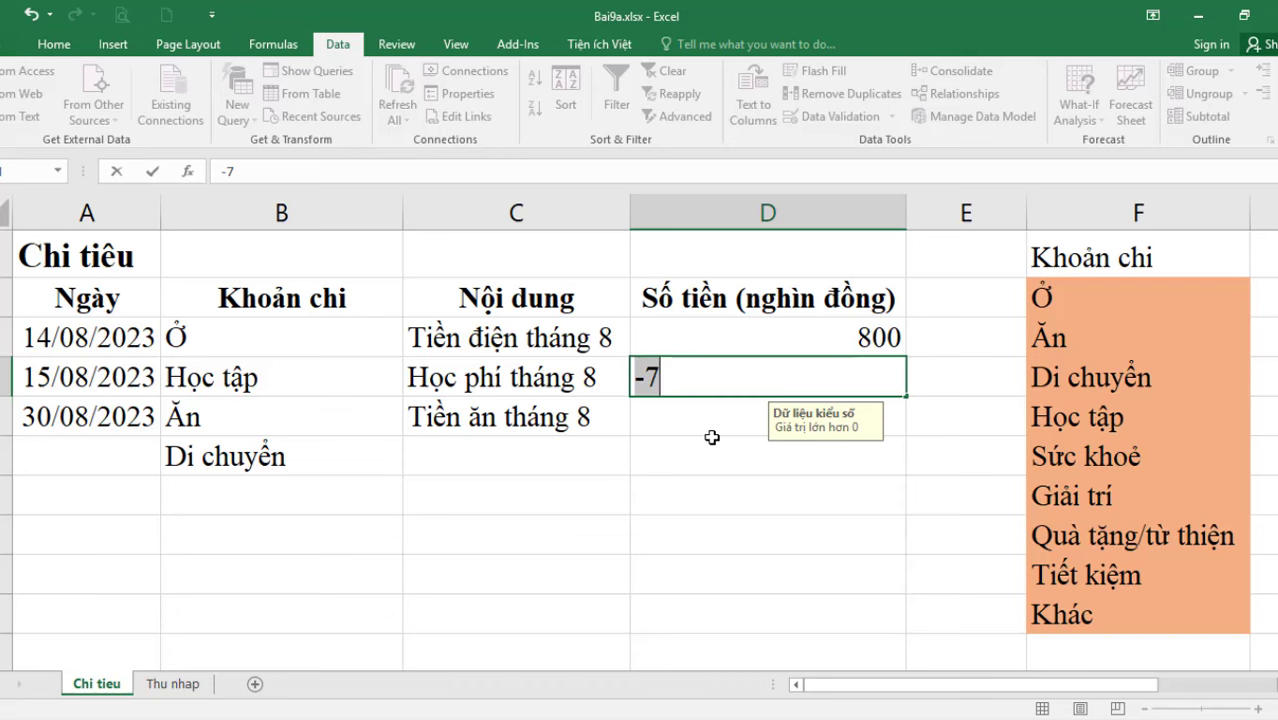
{"action": "type", "text": "200"}
{"action": "key", "text": "Return"}
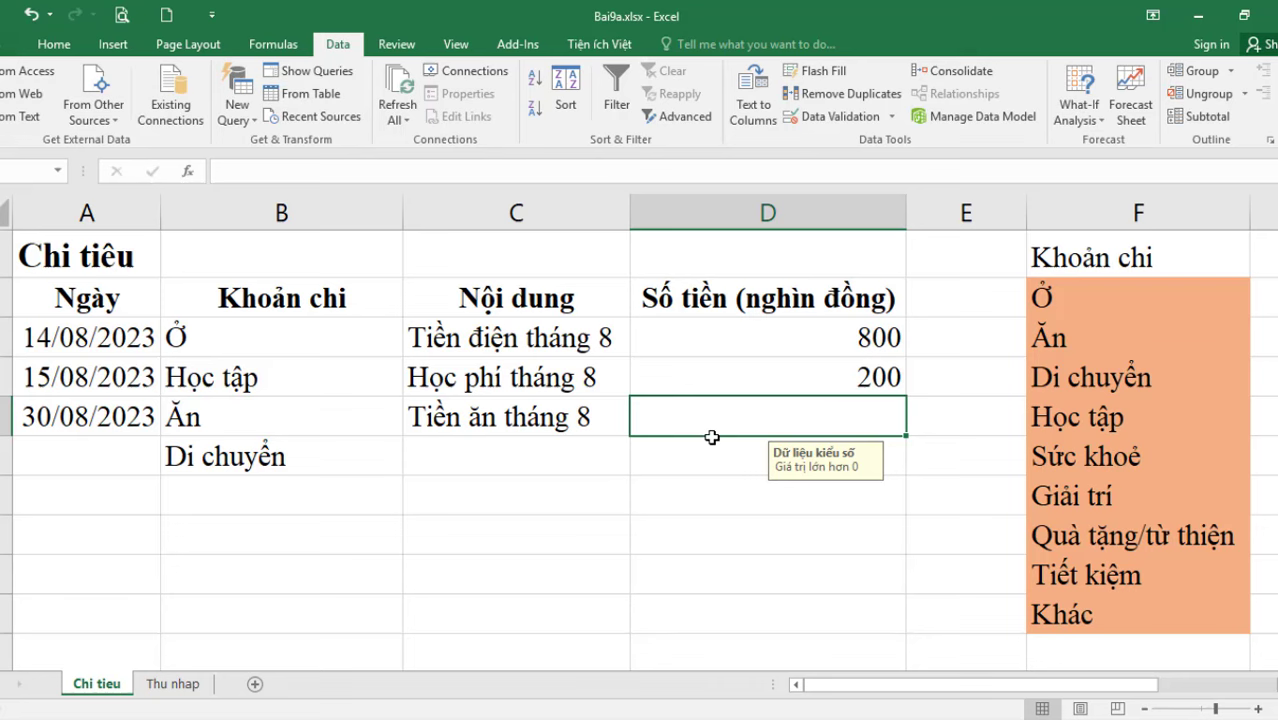
Enter 600 as the amount for Tiền ăn tháng 8 and check the input message on the empty Số tiền cells below.
{"action": "type", "text": "600"}
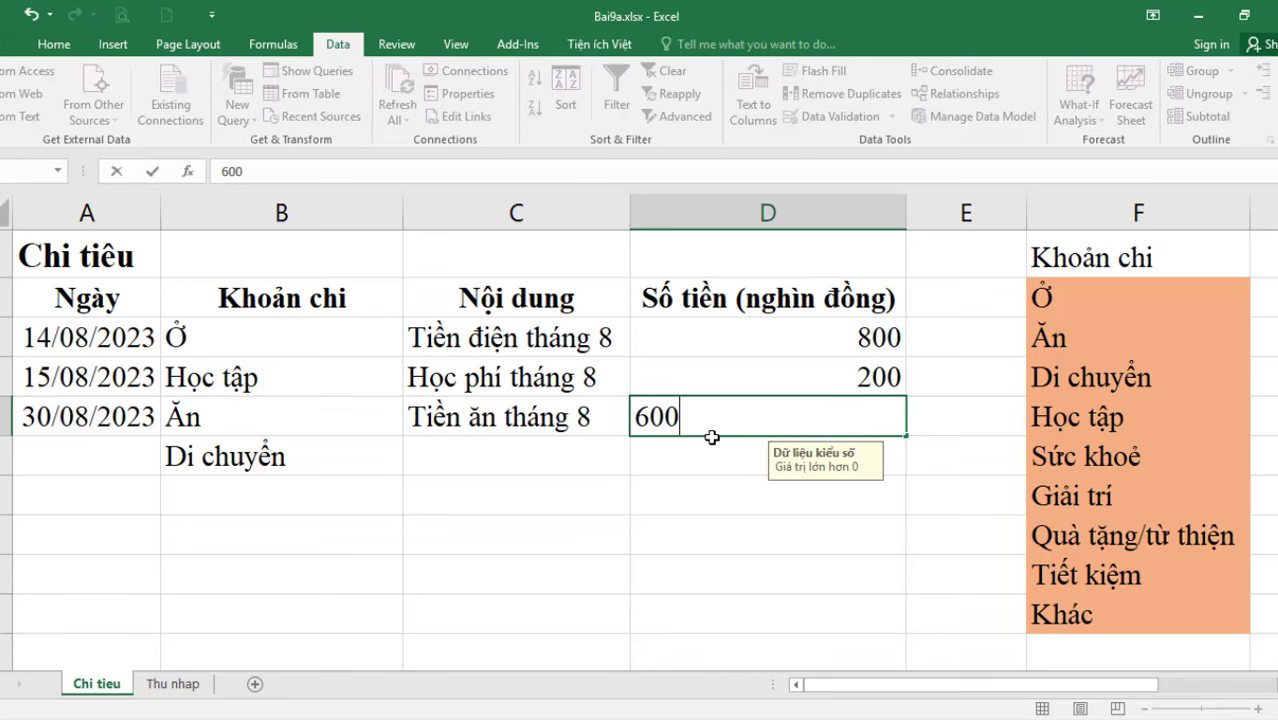
{"action": "key", "text": "Return"}
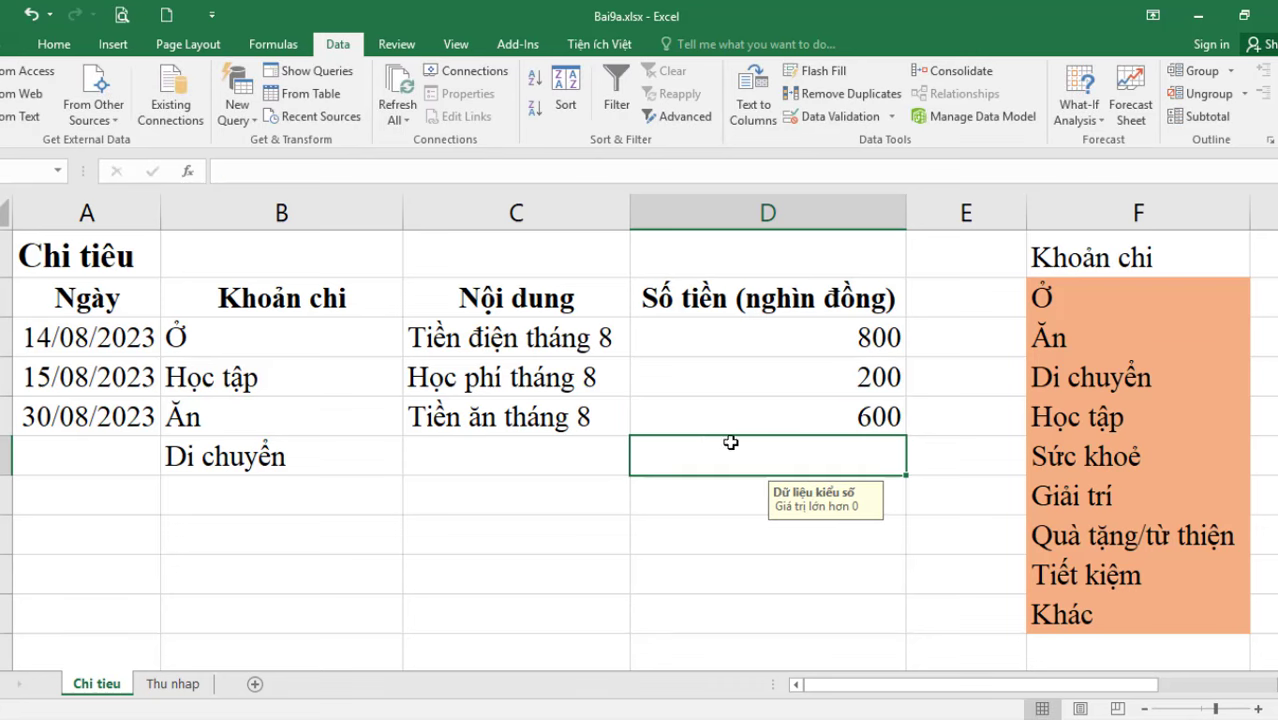
{"action": "left_click", "coordinate": [672, 507]}
{"action": "left_click", "coordinate": [673, 529]}
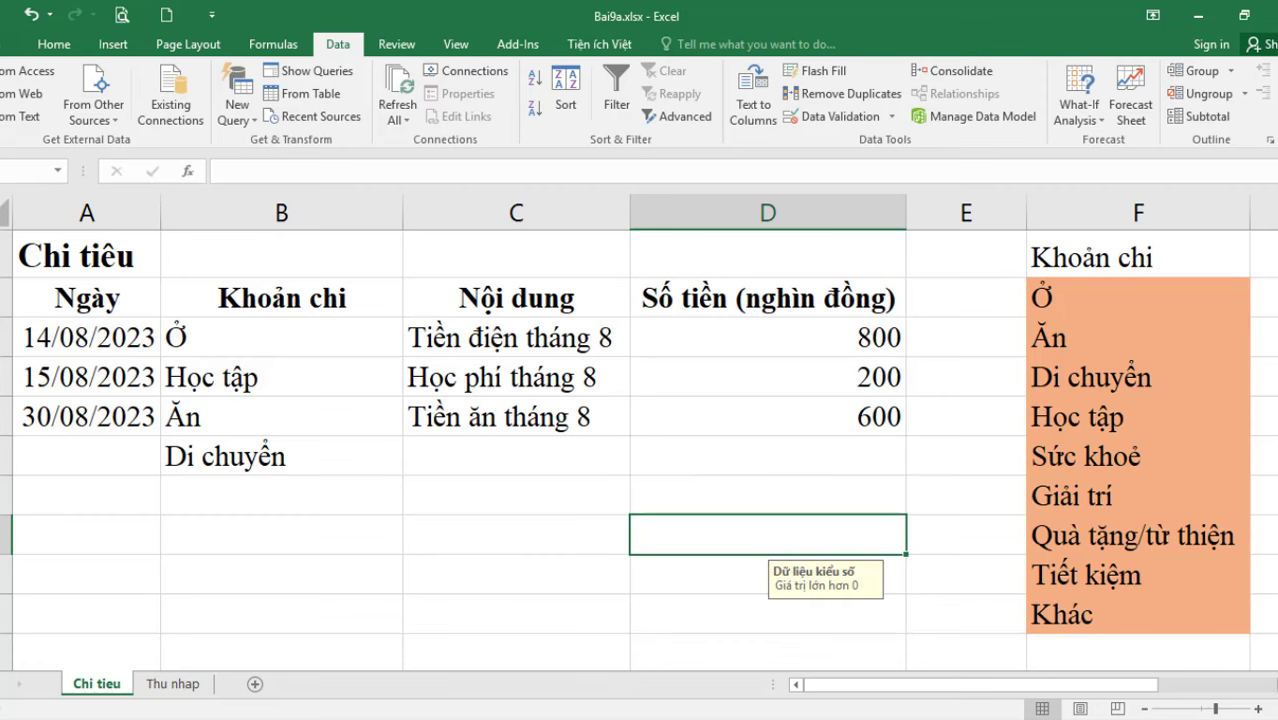
Switch to the textbook PDF and read Luyện tập exercises 1 and 2 about the Thu nhập sheet, including Hình 9a.13.
{"action": "key", "text": "alt+Tab"}
{"action": "scroll", "coordinate": [884, 560], "scroll_direction": "down", "scroll_amount": 10}
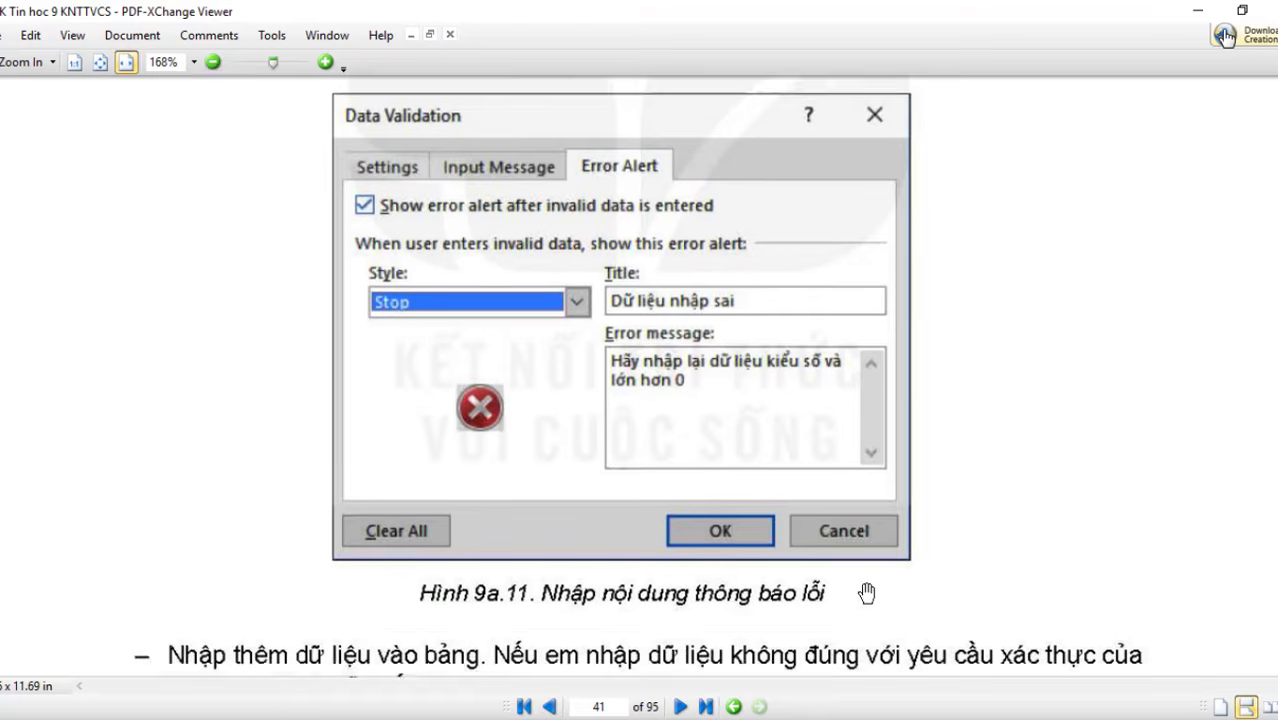
{"action": "scroll", "coordinate": [903, 621], "scroll_direction": "down", "scroll_amount": 10}
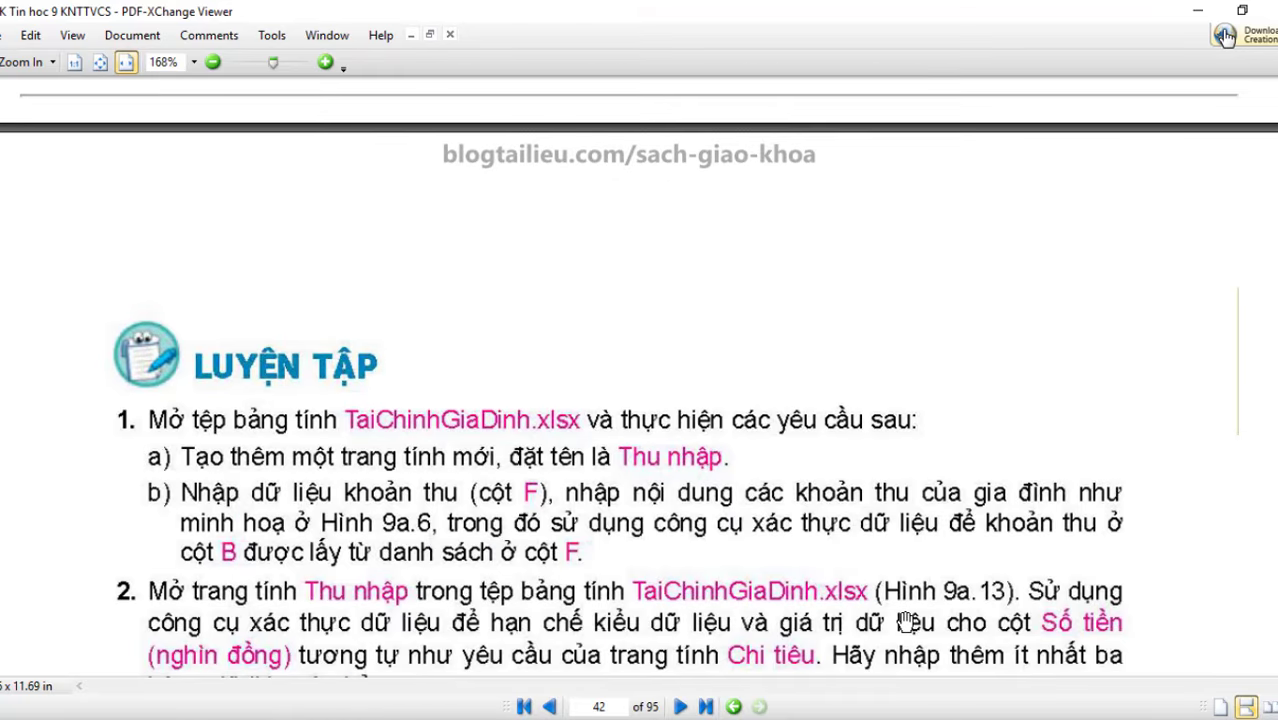
{"action": "scroll", "coordinate": [613, 416], "scroll_direction": "down", "scroll_amount": 6}
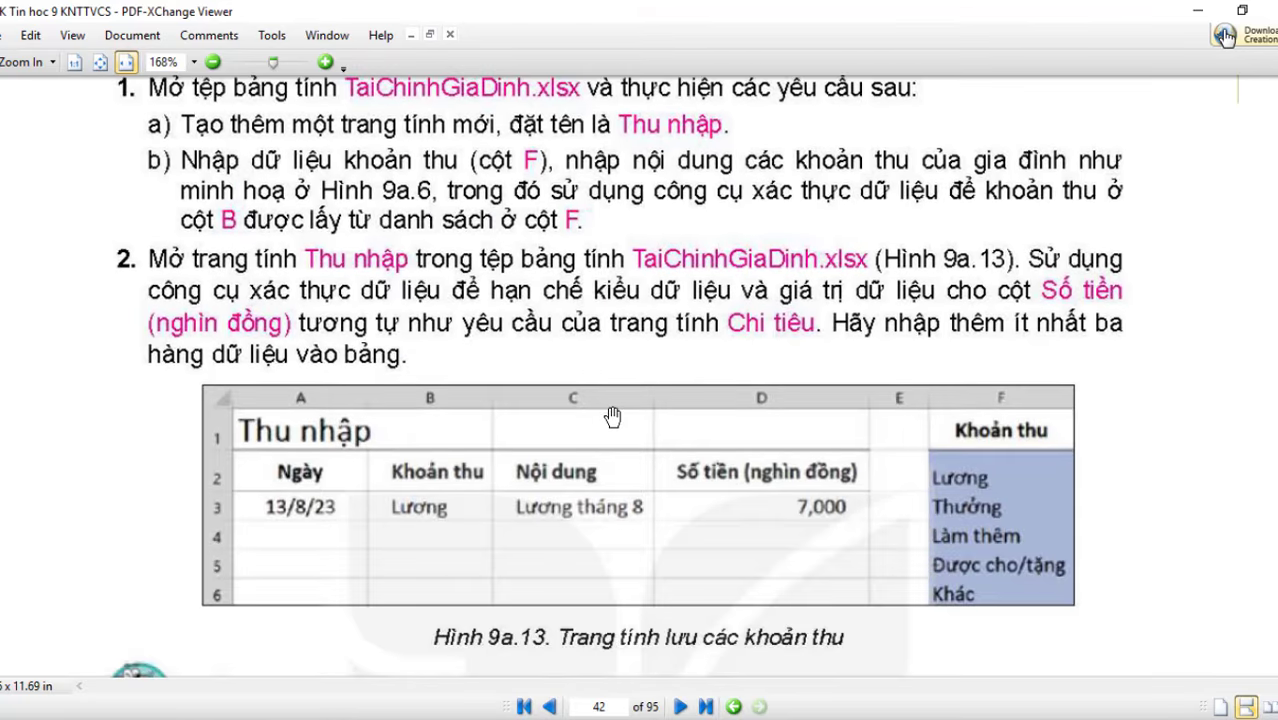
{"action": "scroll", "coordinate": [613, 416], "scroll_direction": "up", "scroll_amount": 3}
{"action": "scroll", "coordinate": [613, 416], "scroll_direction": "up", "scroll_amount": 3}
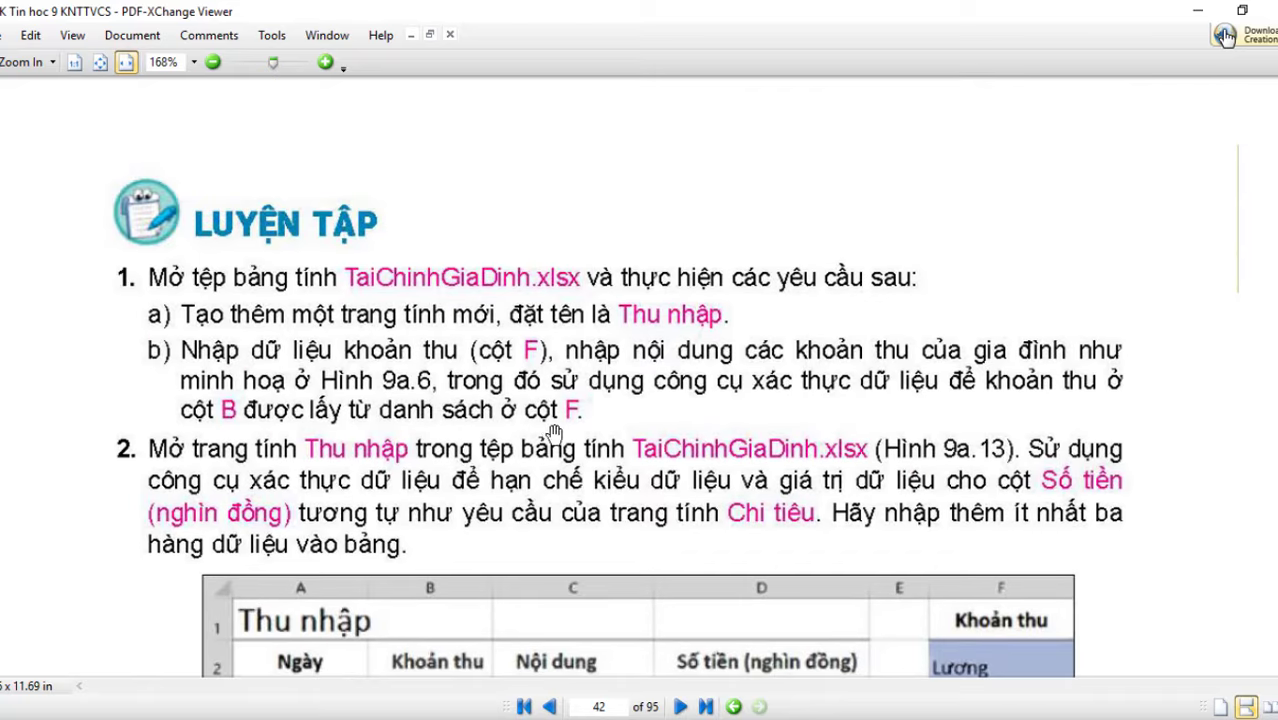
{"action": "scroll", "coordinate": [563, 418], "scroll_direction": "down", "scroll_amount": 1}
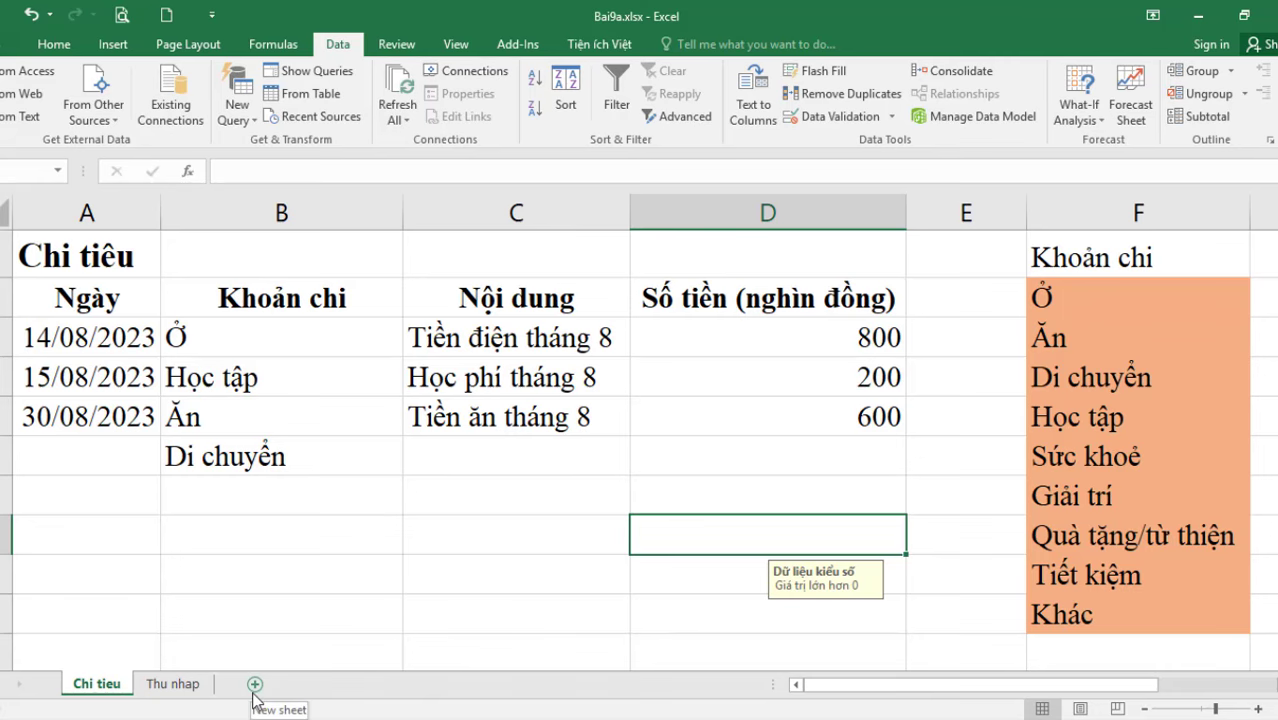
Switch back to Bai9a.xlsx in Excel and change the A1 title on the Thu nhap sheet to "Thu nhập".
{"action": "left_click", "coordinate": [174, 688]}
{"action": "left_click", "coordinate": [129, 386]}
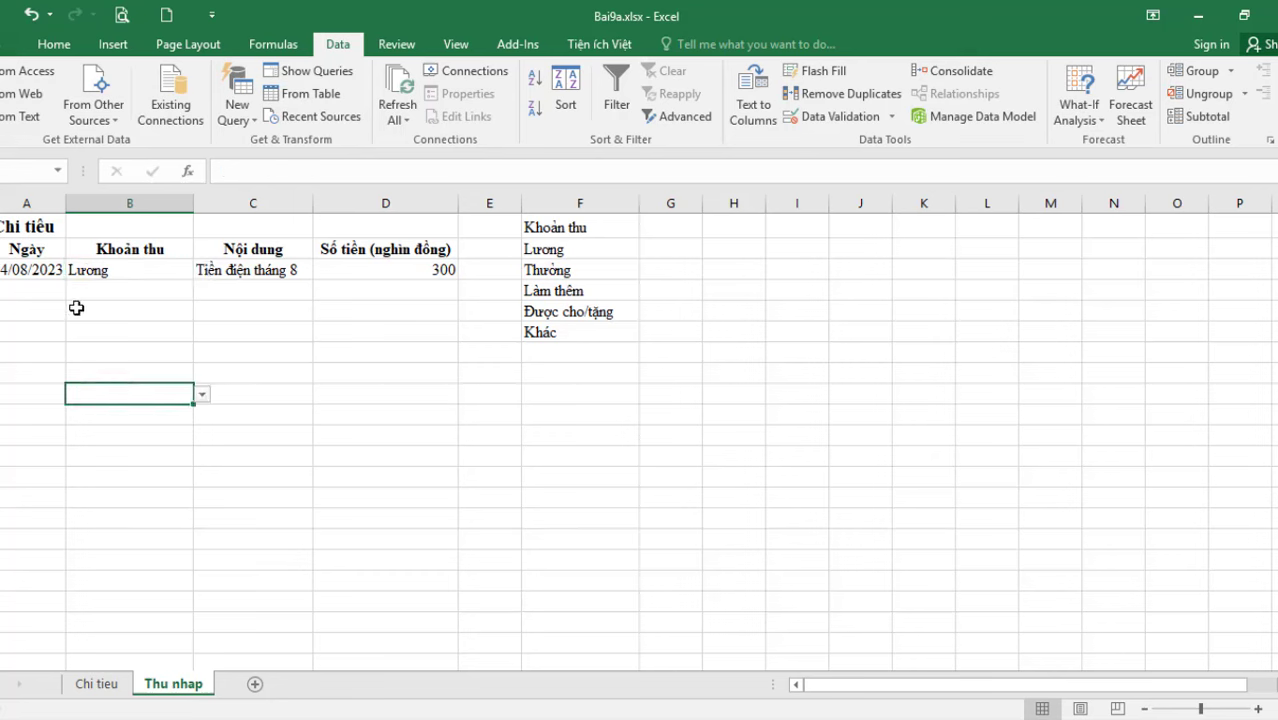
{"action": "left_click", "coordinate": [36, 230]}
{"action": "type", "text": "Thu nha"}
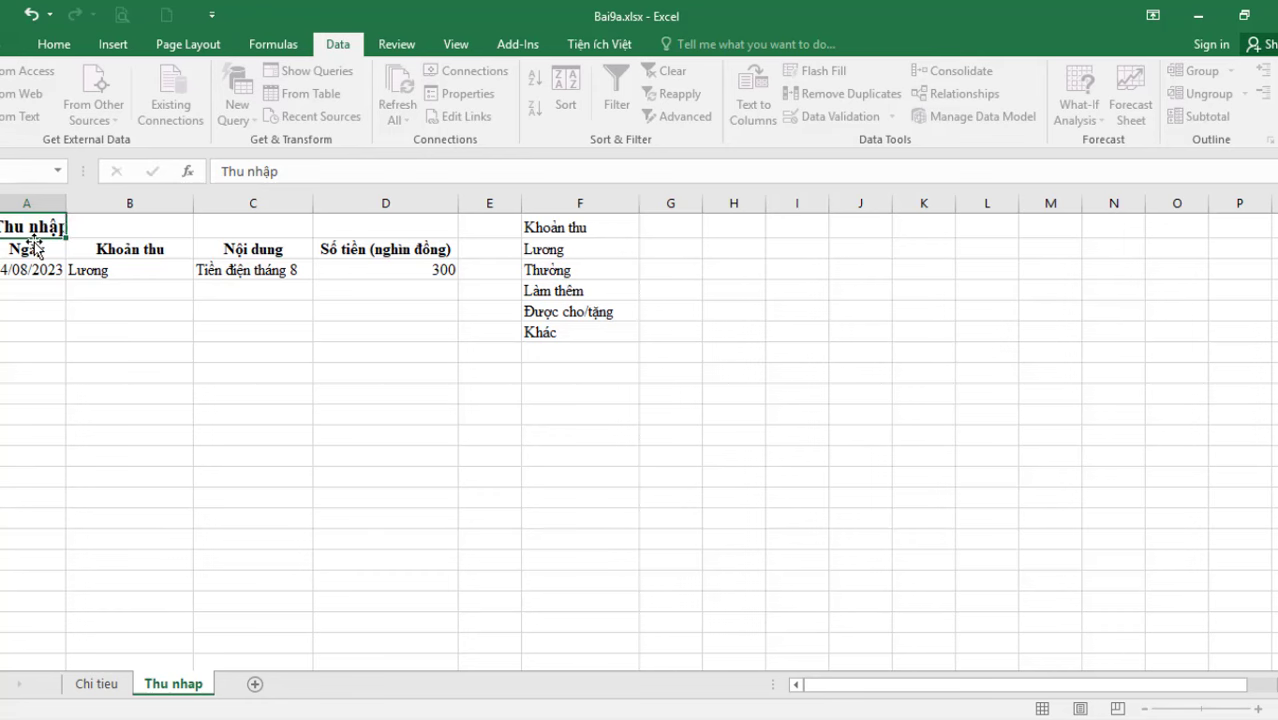
{"action": "left_click", "coordinate": [35, 245]}
Check the validation input message on the empty Số tiền cells of the Thu nhap sheet.
{"action": "left_click", "coordinate": [62, 374]}
{"action": "left_click", "coordinate": [334, 310]}
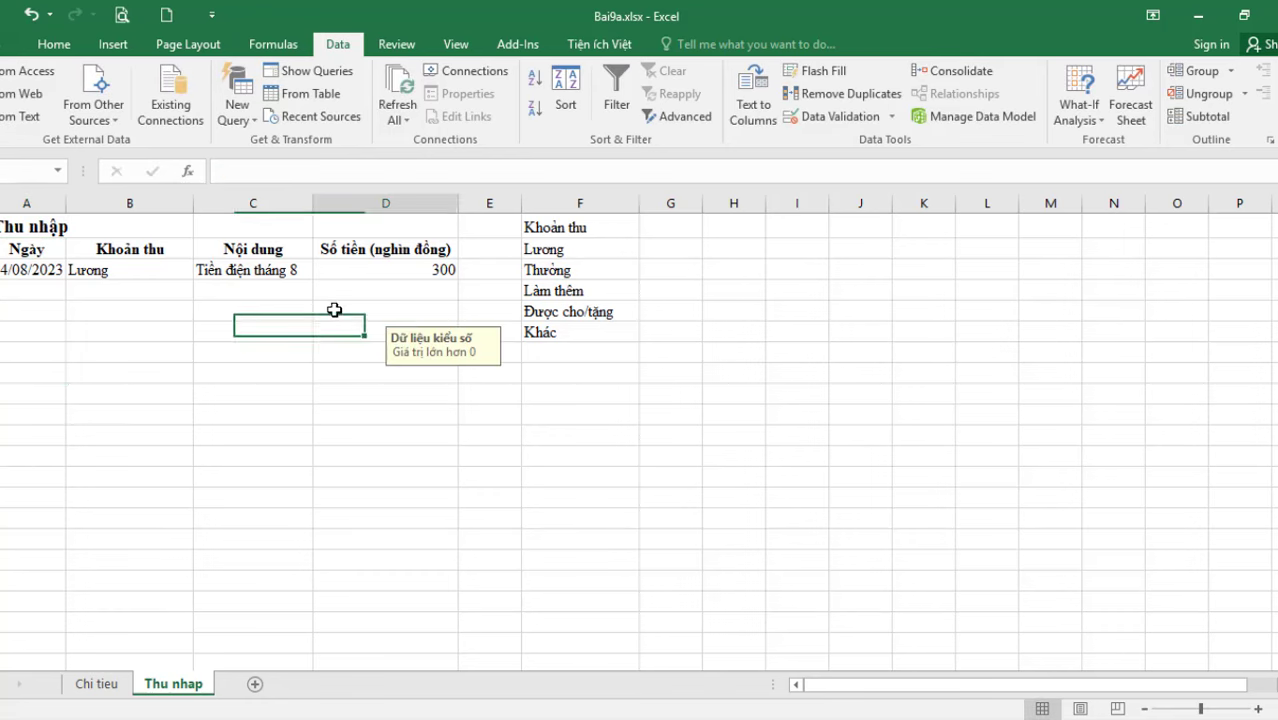
{"action": "left_click", "coordinate": [380, 414]}
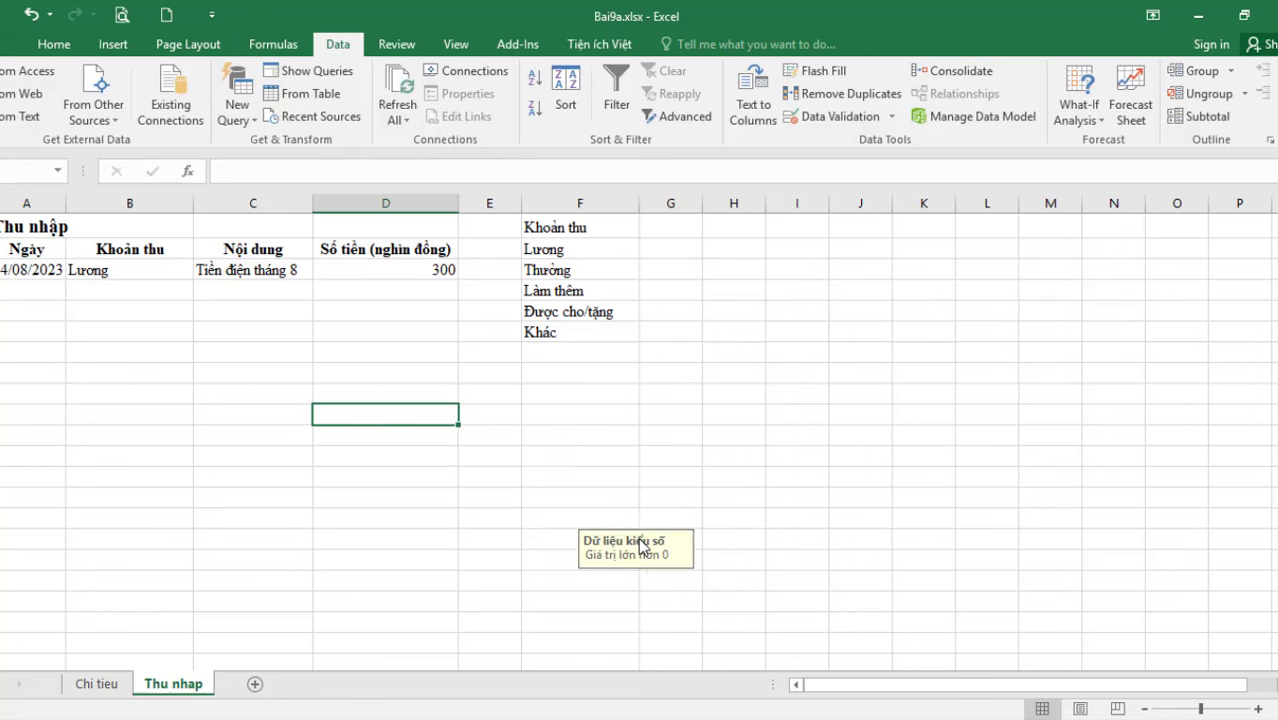
Fill the income type cells Thưởng to Khác (F3:F6) on the Thu nhap sheet with light blue.
{"action": "scroll", "coordinate": [643, 545], "scroll_direction": "up", "scroll_amount": 6}
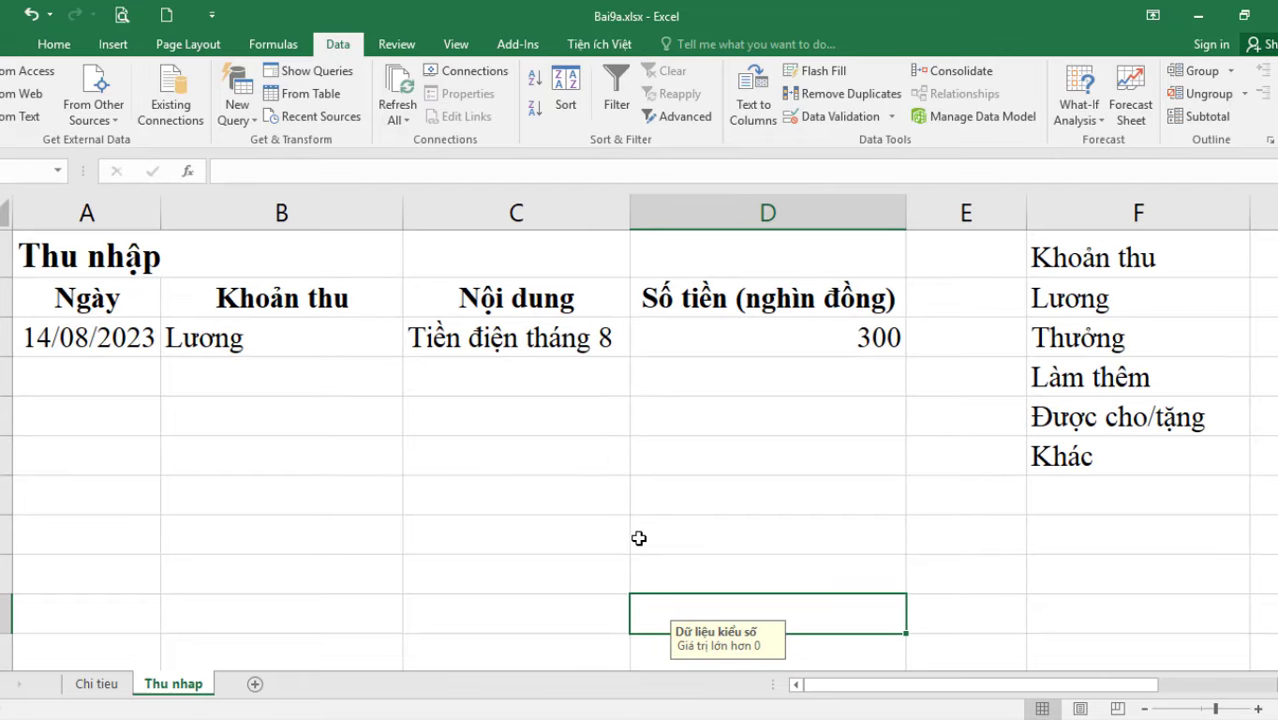
{"action": "scroll", "coordinate": [639, 538], "scroll_direction": "up", "scroll_amount": 1}
{"action": "left_click_drag", "start_coordinate": [1022, 694], "coordinate": [962, 692]}
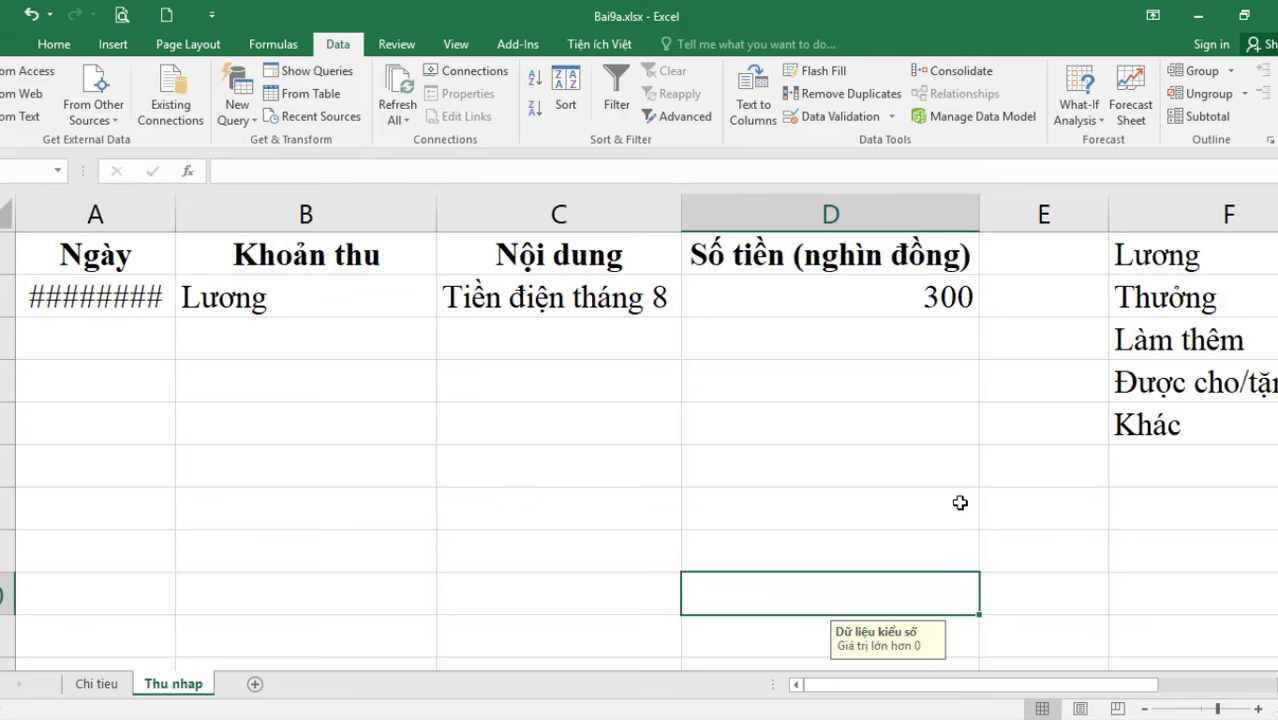
{"action": "scroll", "coordinate": [960, 503], "scroll_direction": "down", "scroll_amount": 2}
{"action": "left_click_drag", "start_coordinate": [1150, 298], "coordinate": [1141, 413]}
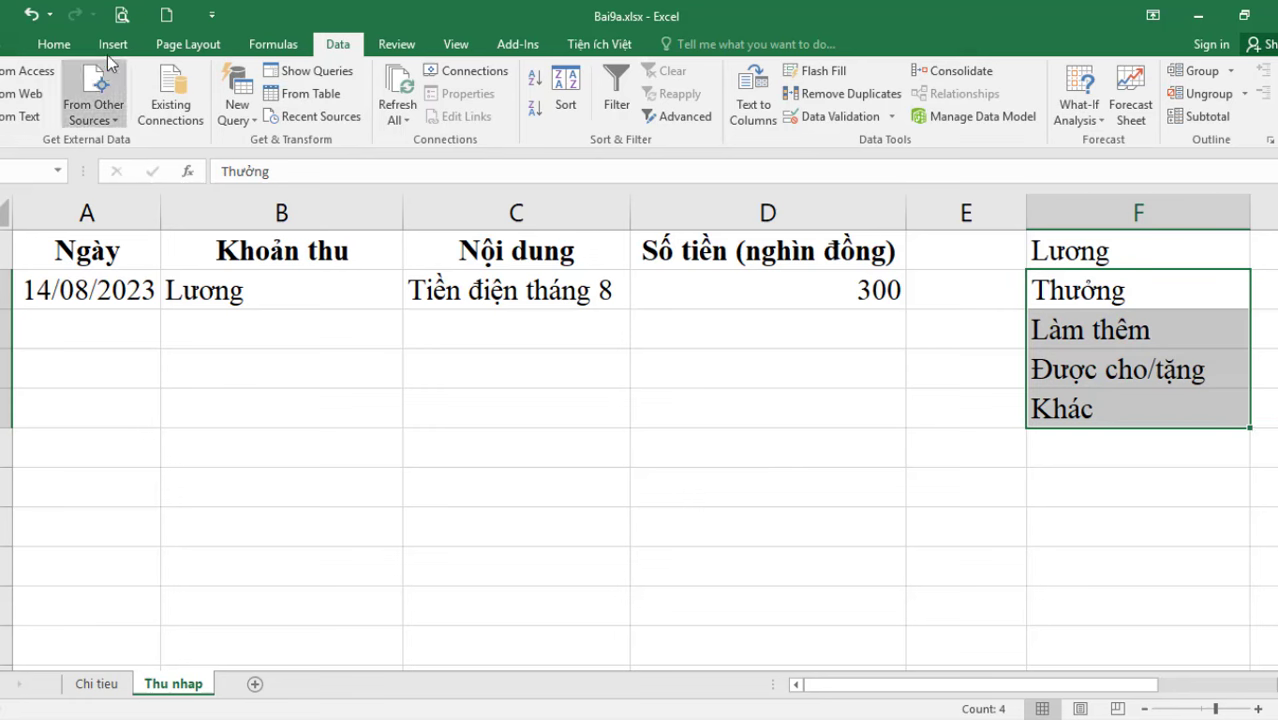
{"action": "left_click", "coordinate": [54, 44]}
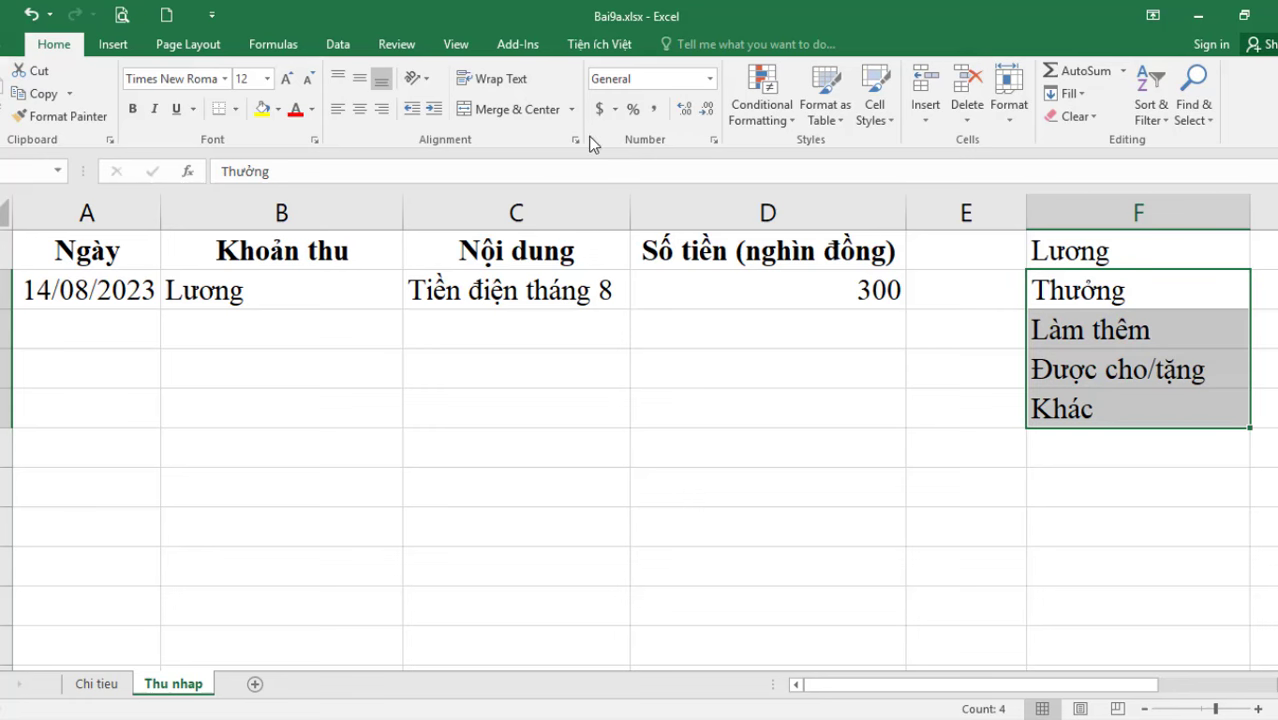
{"action": "left_click", "coordinate": [311, 110]}
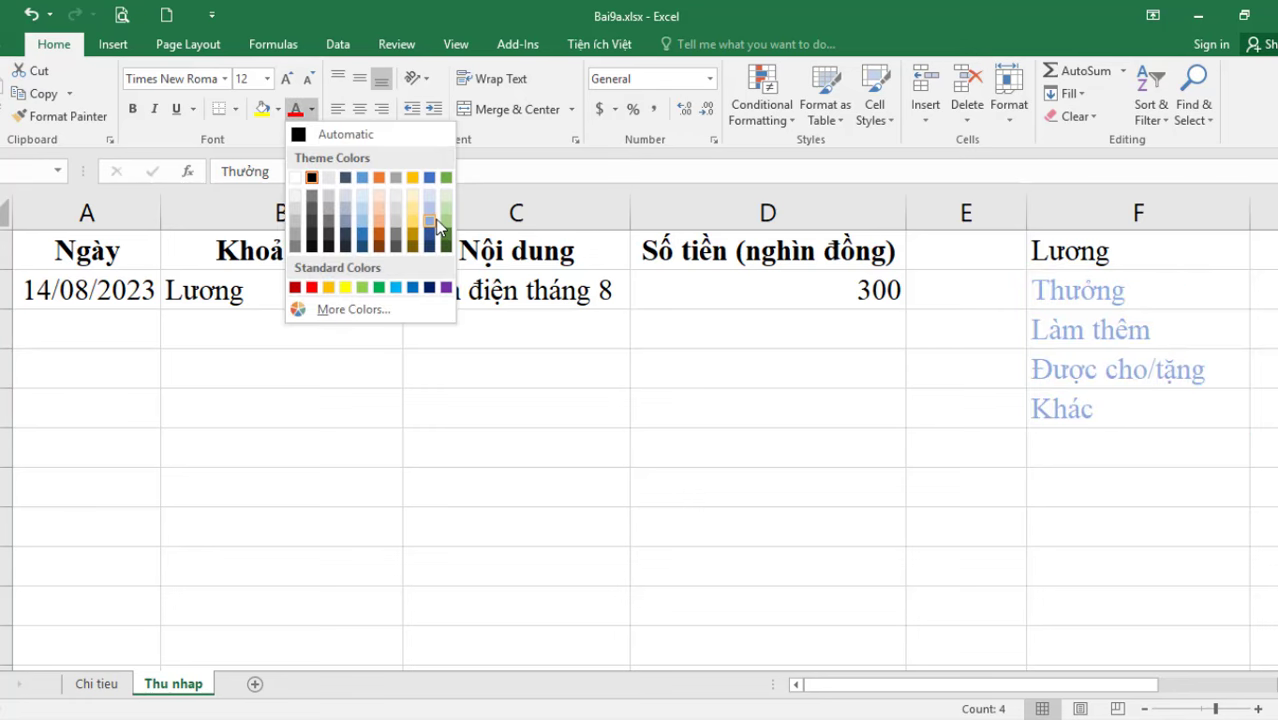
{"action": "left_click", "coordinate": [278, 109]}
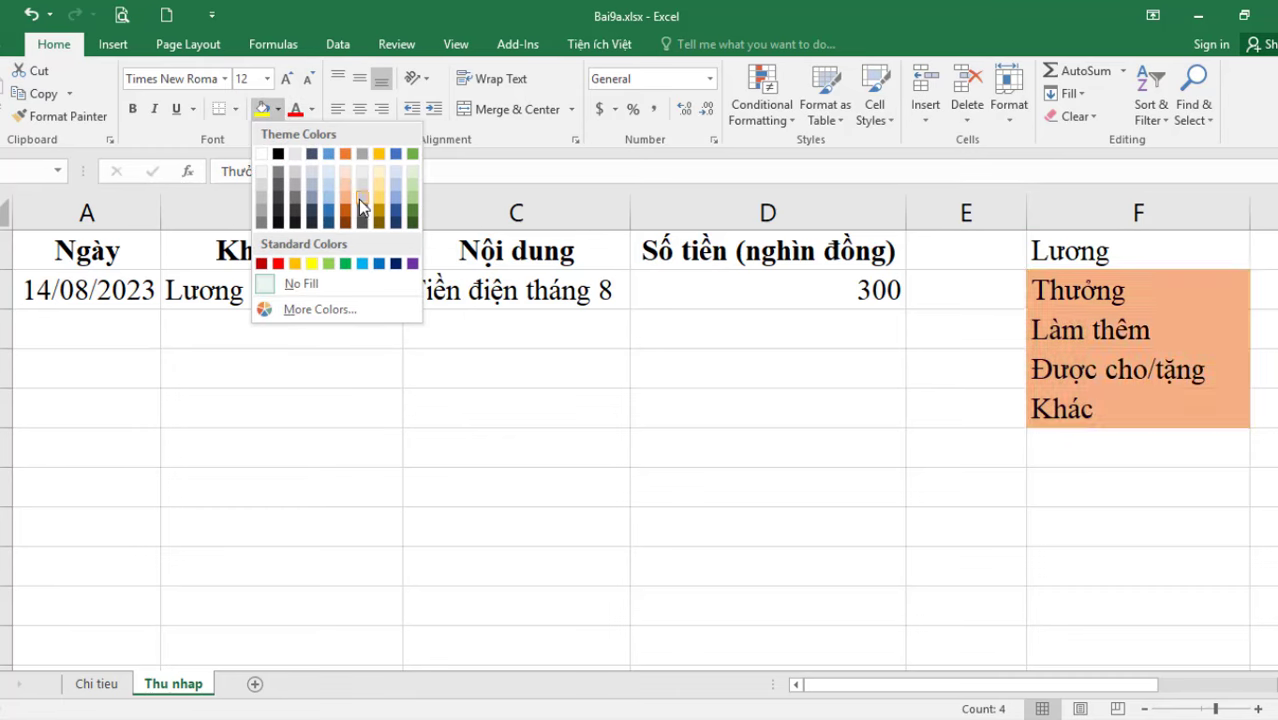
{"action": "left_click", "coordinate": [331, 210]}
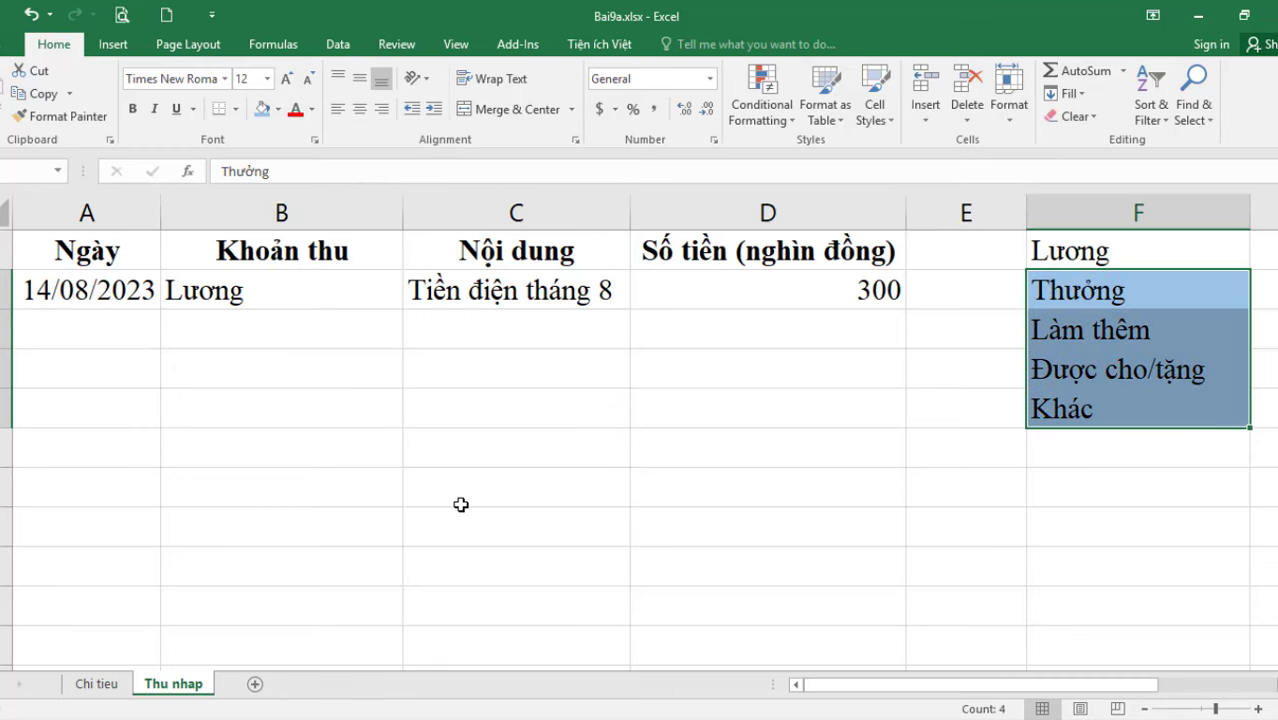
{"action": "left_click", "coordinate": [459, 500]}
{"action": "scroll", "coordinate": [1088, 336], "scroll_direction": "up", "scroll_amount": 1}
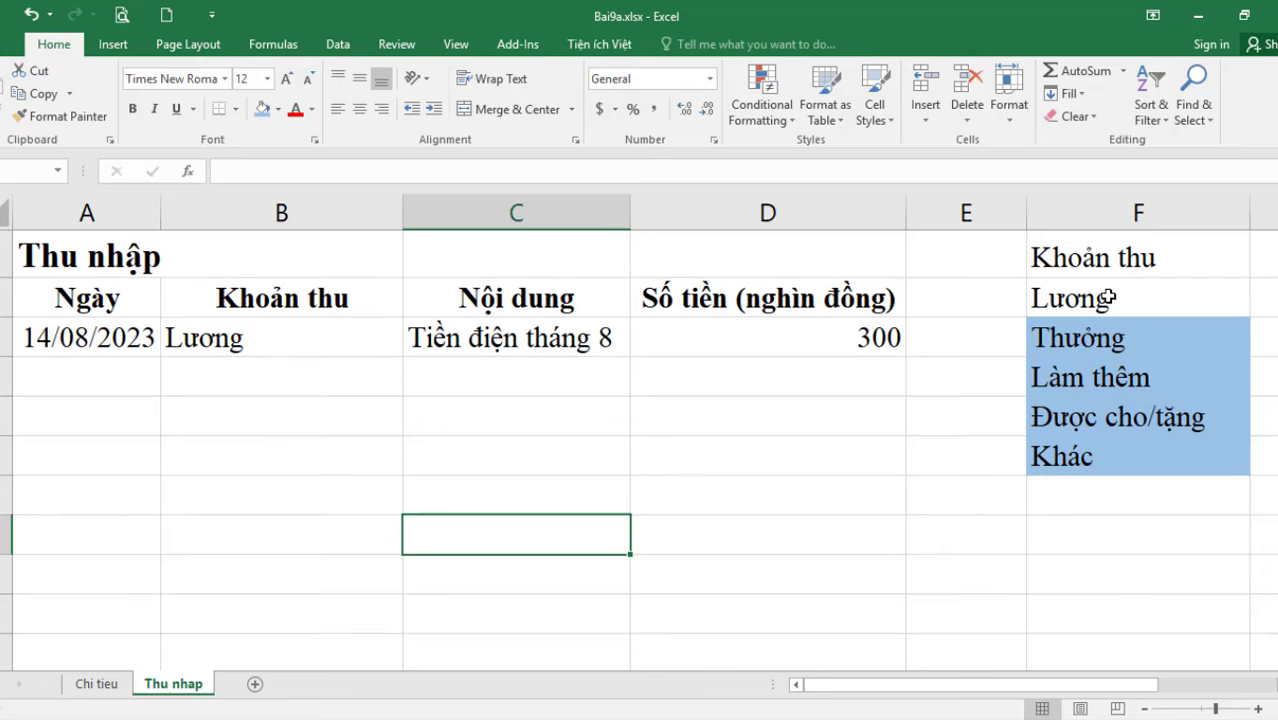
Copy the light blue format from Thưởng to the Lương cell F2 and make the Khoản thu header in F1 bold.
{"action": "left_click", "coordinate": [1086, 336]}
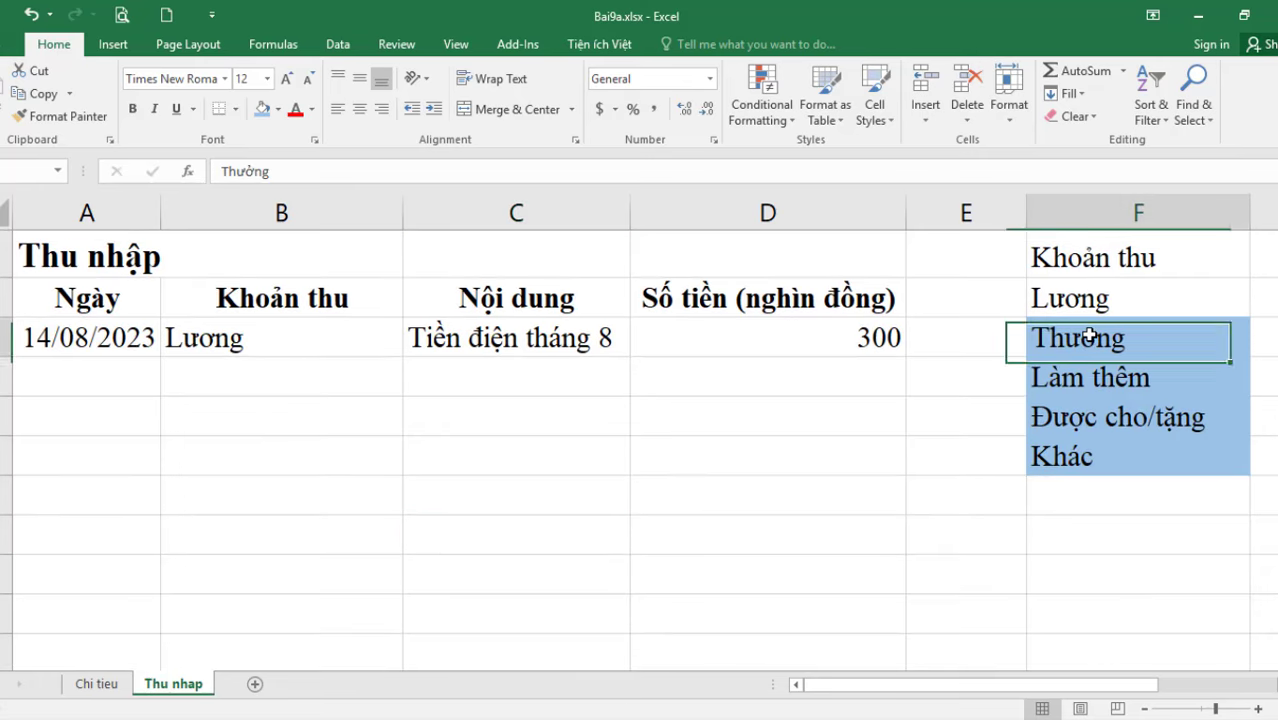
{"action": "left_click", "coordinate": [45, 117]}
{"action": "left_click", "coordinate": [1115, 302]}
{"action": "left_click", "coordinate": [1090, 250]}
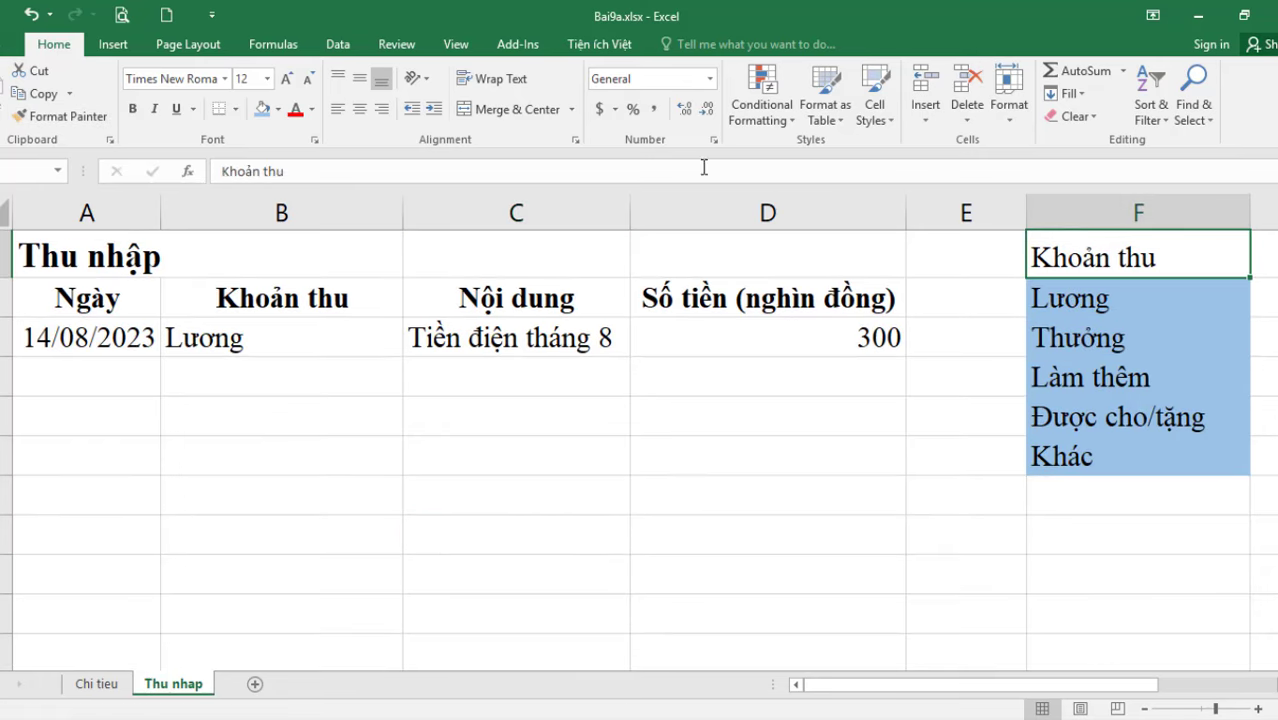
{"action": "left_click", "coordinate": [132, 108]}
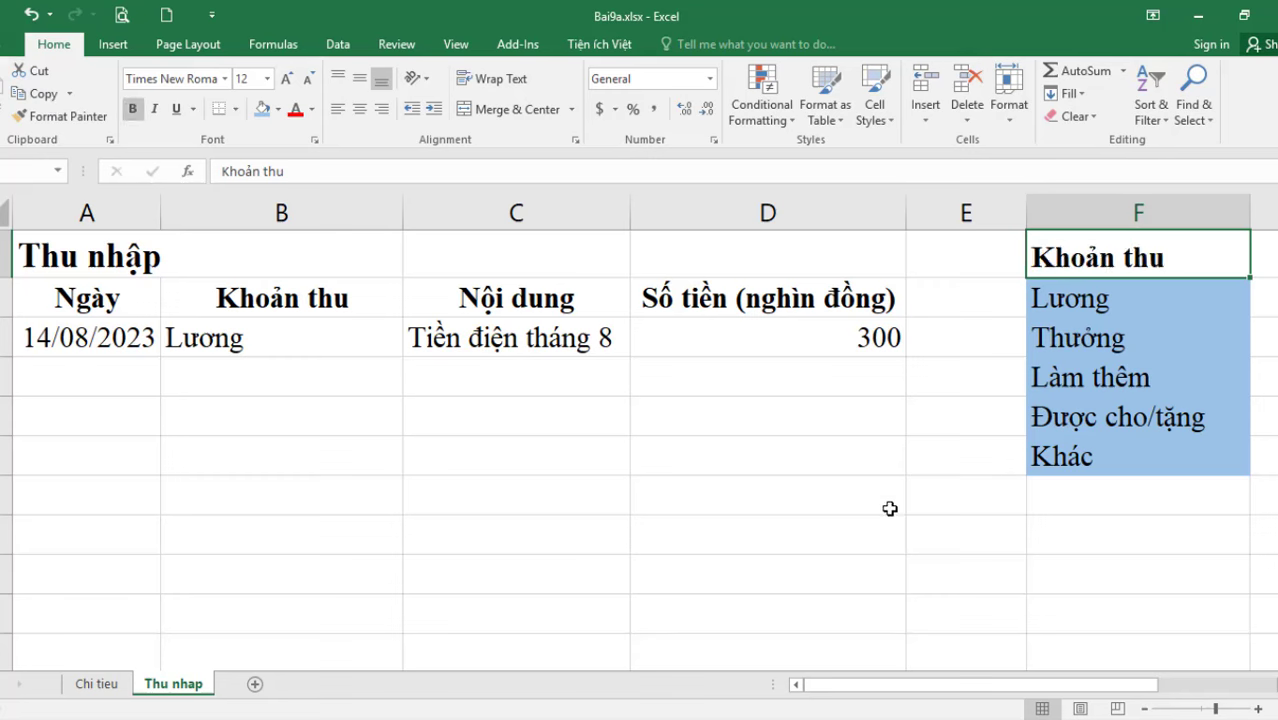
{"action": "left_click", "coordinate": [768, 533]}
Reset the data validation of the Khoản thu cells from B3 down to Any value.
{"action": "left_click", "coordinate": [362, 340]}
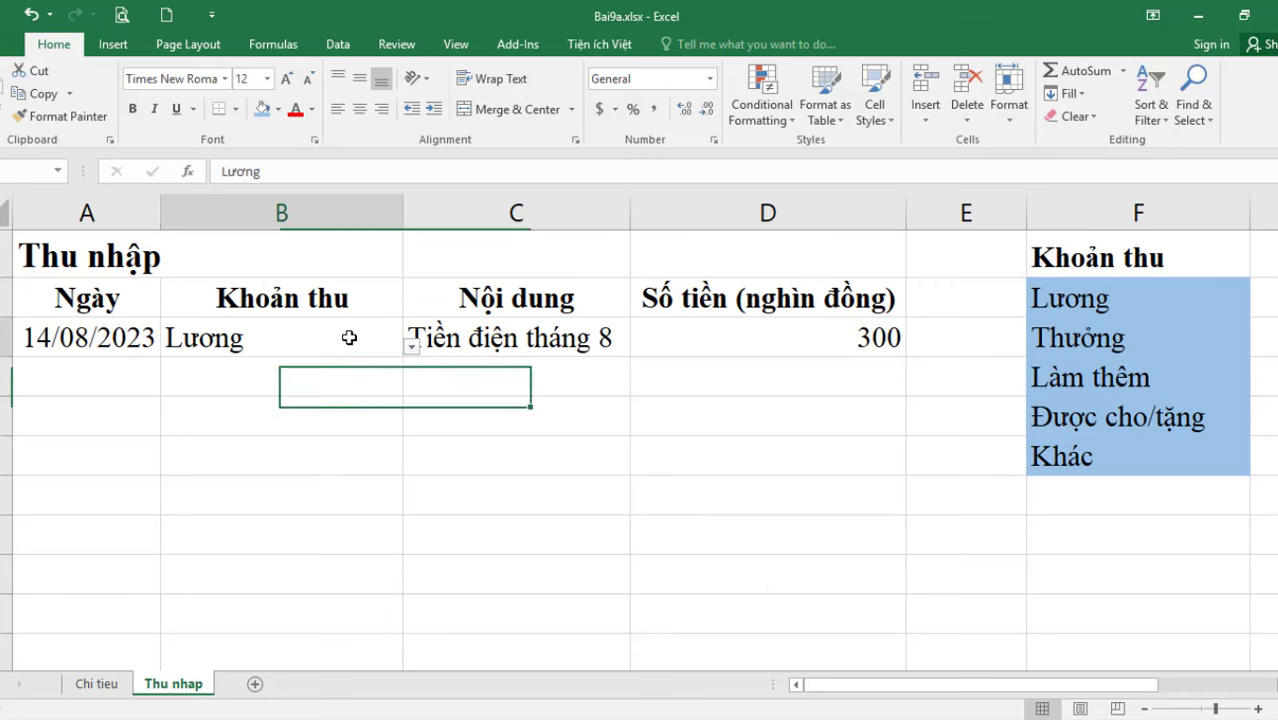
{"action": "left_click", "coordinate": [315, 410]}
{"action": "left_click_drag", "start_coordinate": [277, 337], "coordinate": [279, 657]}
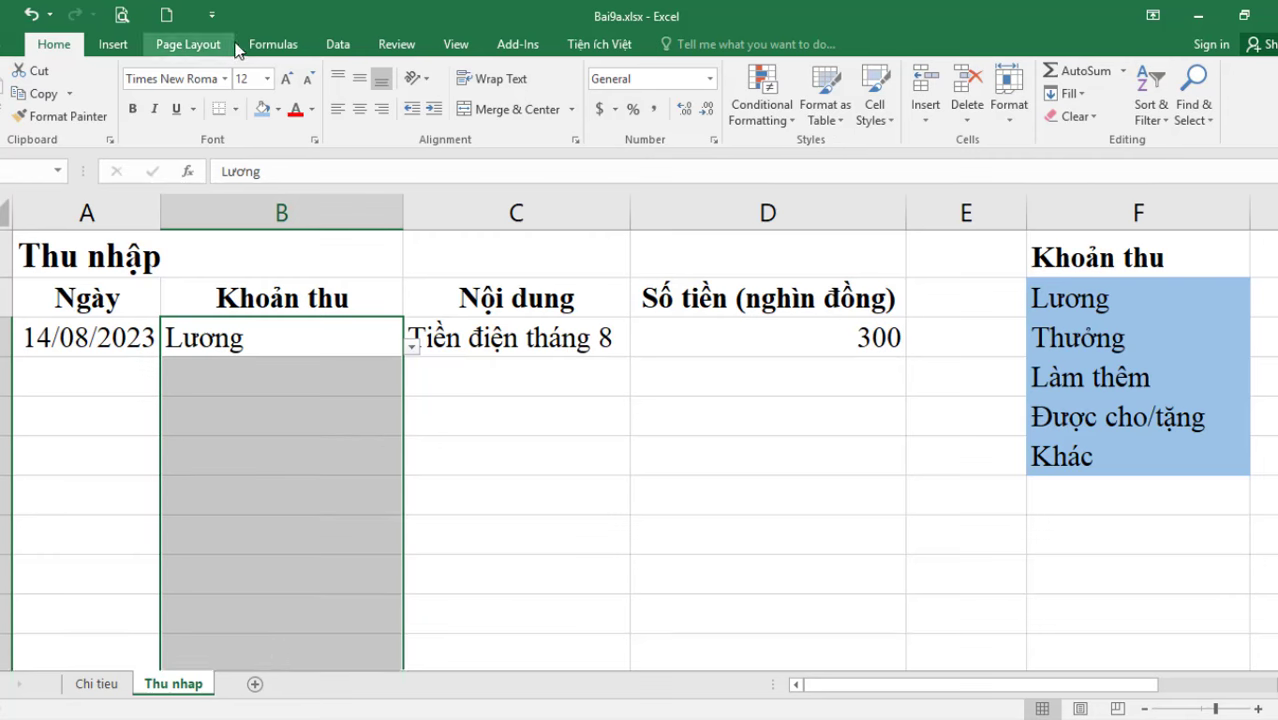
{"action": "left_click", "coordinate": [336, 45]}
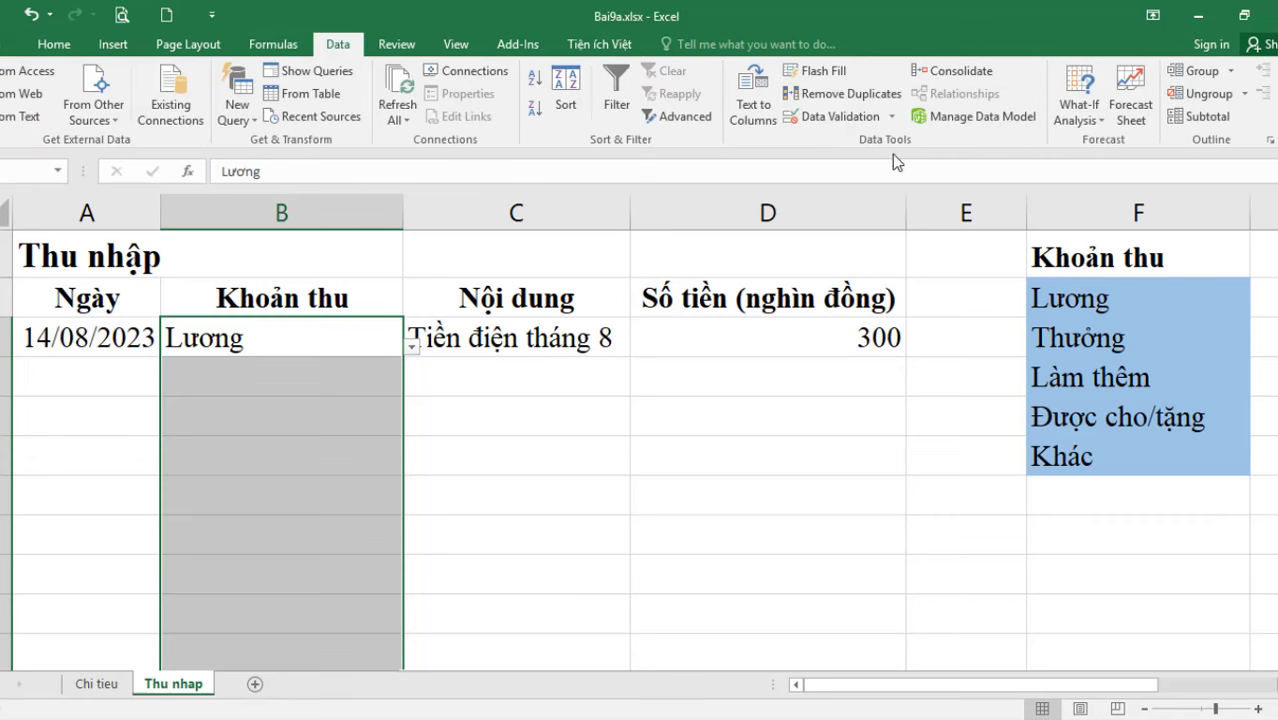
{"action": "left_click", "coordinate": [840, 116]}
{"action": "left_click", "coordinate": [580, 430]}
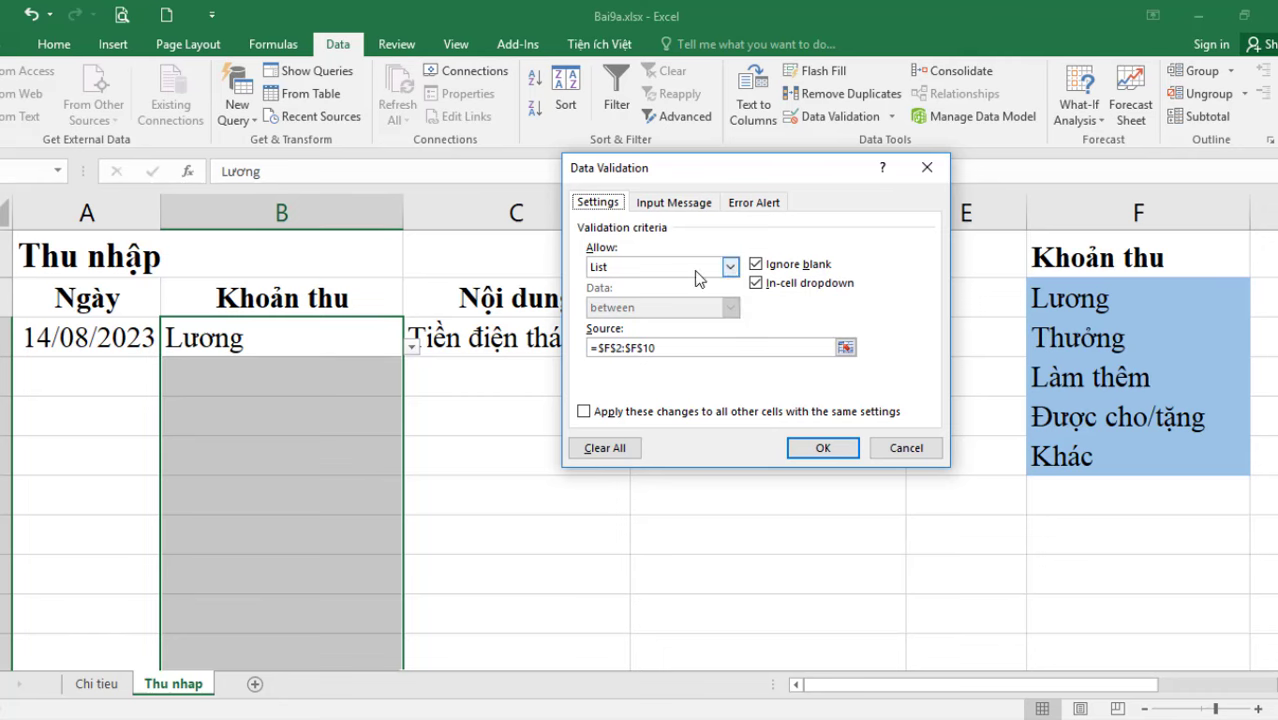
{"action": "left_click", "coordinate": [697, 268]}
{"action": "left_click", "coordinate": [690, 284]}
{"action": "left_click", "coordinate": [822, 447]}
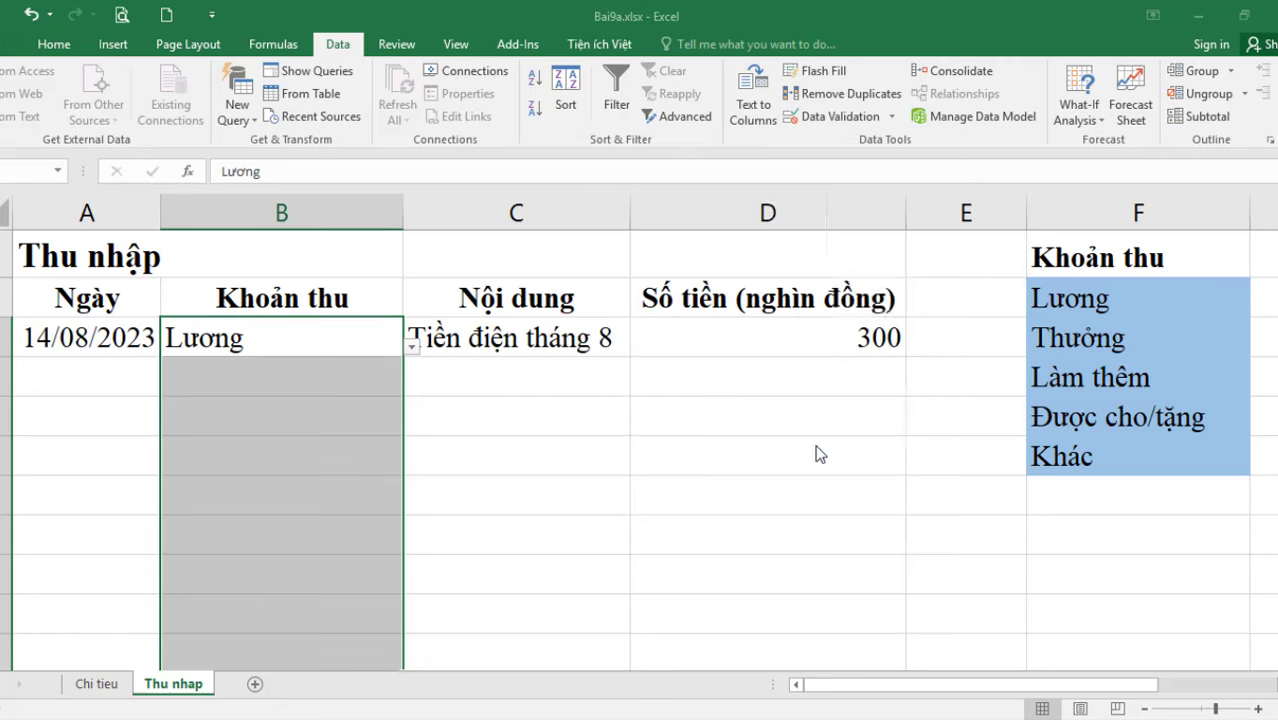
Extend validation to the Số tiền cells from D3 down and allow Any value, keeping the input message.
{"action": "left_click", "coordinate": [720, 562]}
{"action": "left_click_drag", "start_coordinate": [845, 337], "coordinate": [853, 645]}
{"action": "left_click", "coordinate": [822, 117]}
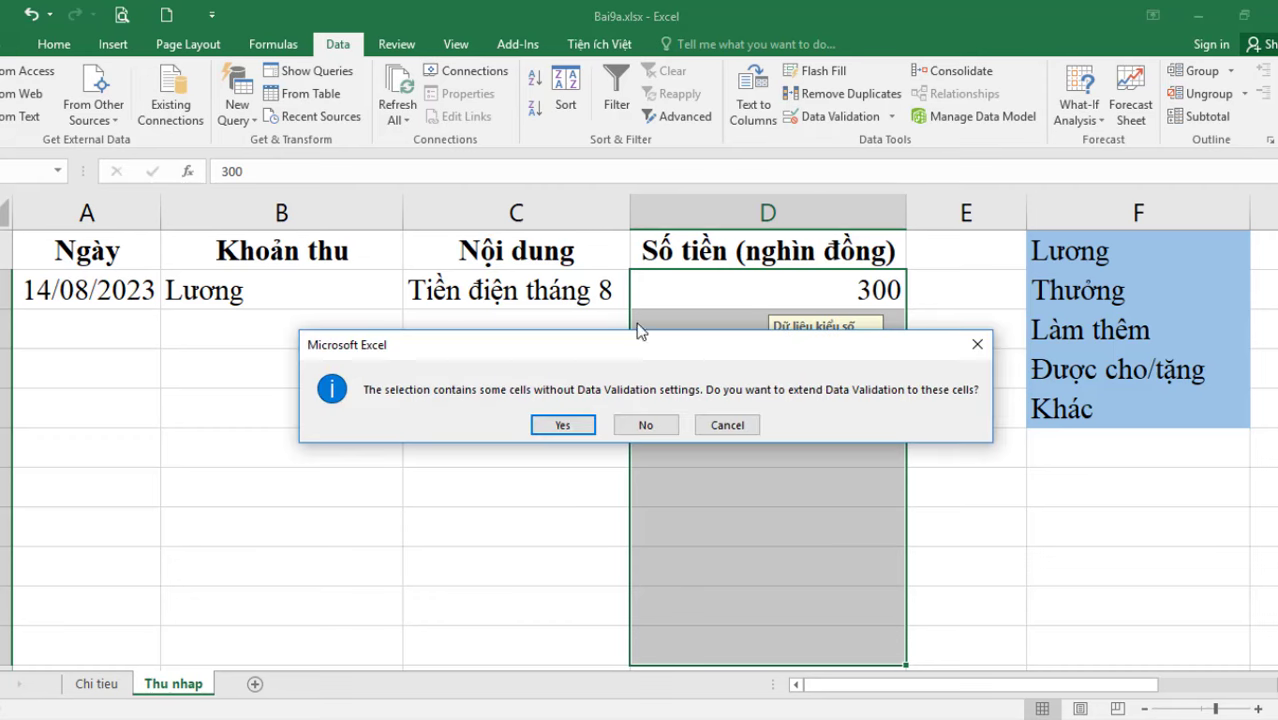
{"action": "left_click", "coordinate": [563, 430]}
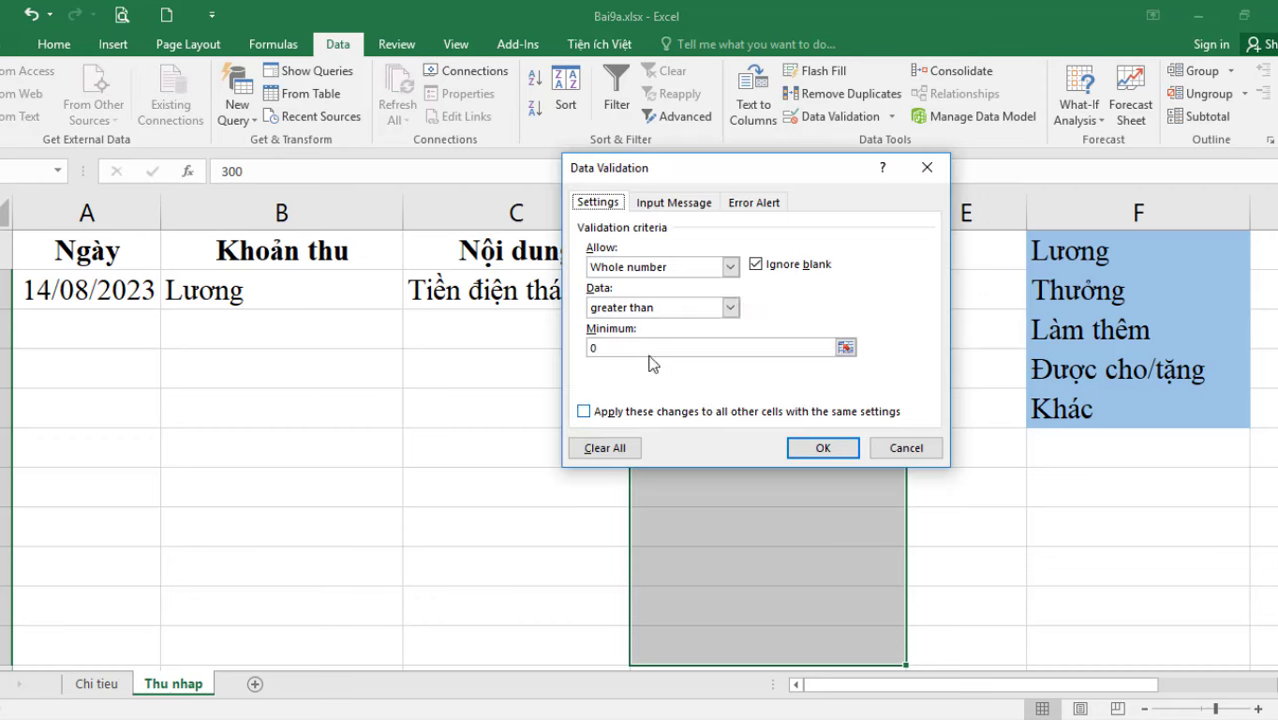
{"action": "left_click", "coordinate": [660, 267]}
{"action": "left_click", "coordinate": [637, 286]}
{"action": "left_click", "coordinate": [676, 203]}
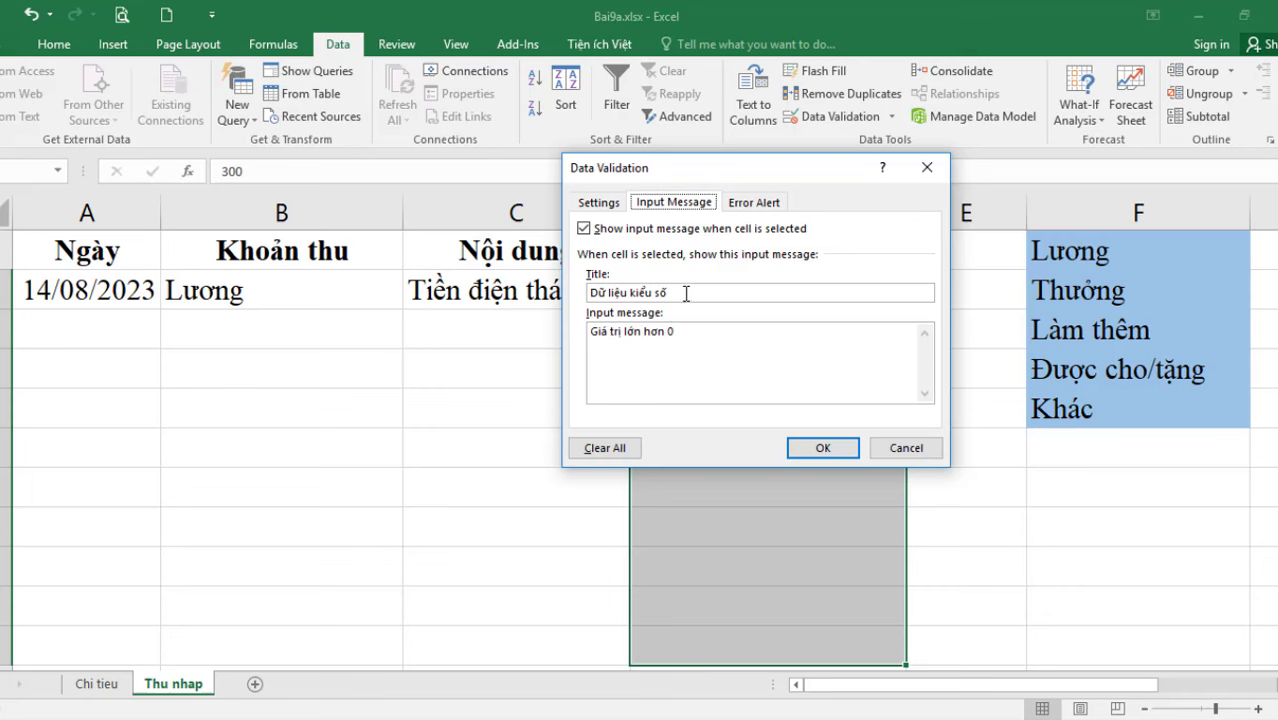
{"action": "left_click", "coordinate": [822, 448]}
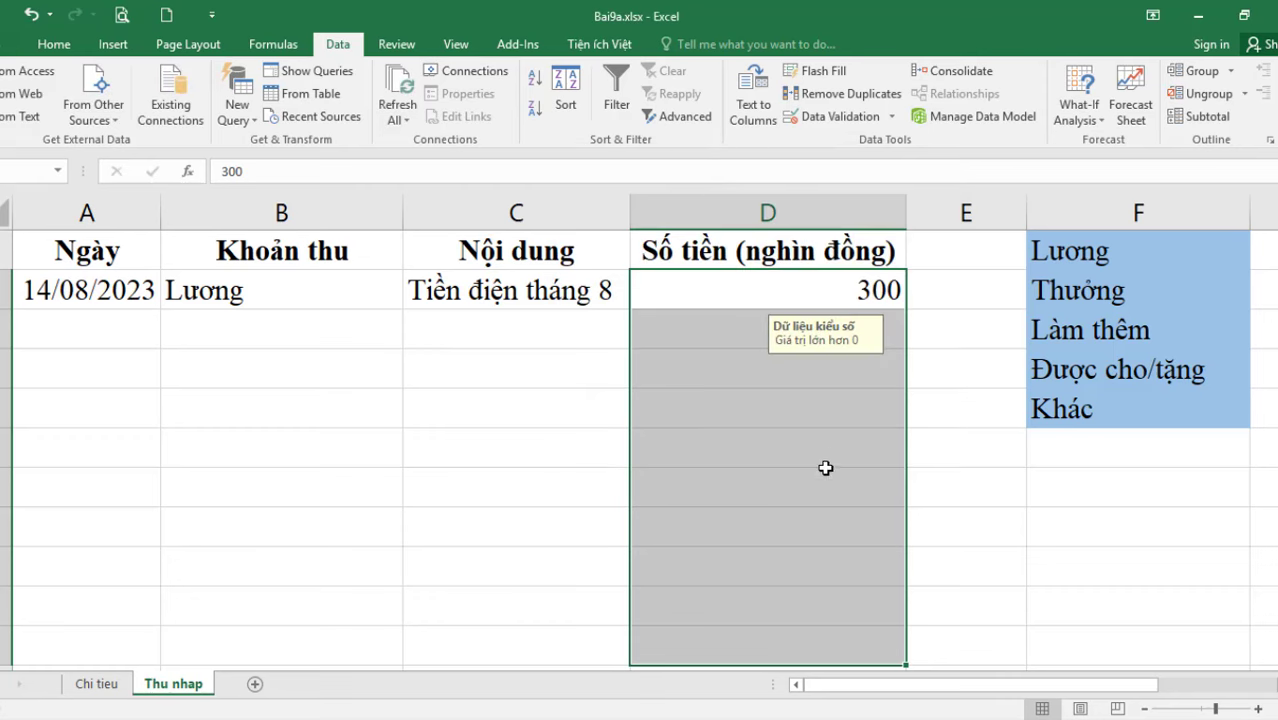
Test the Số tiền validation by entering 0 in D4 below the 300 amount.
{"action": "left_click", "coordinate": [650, 515]}
{"action": "left_click", "coordinate": [850, 304]}
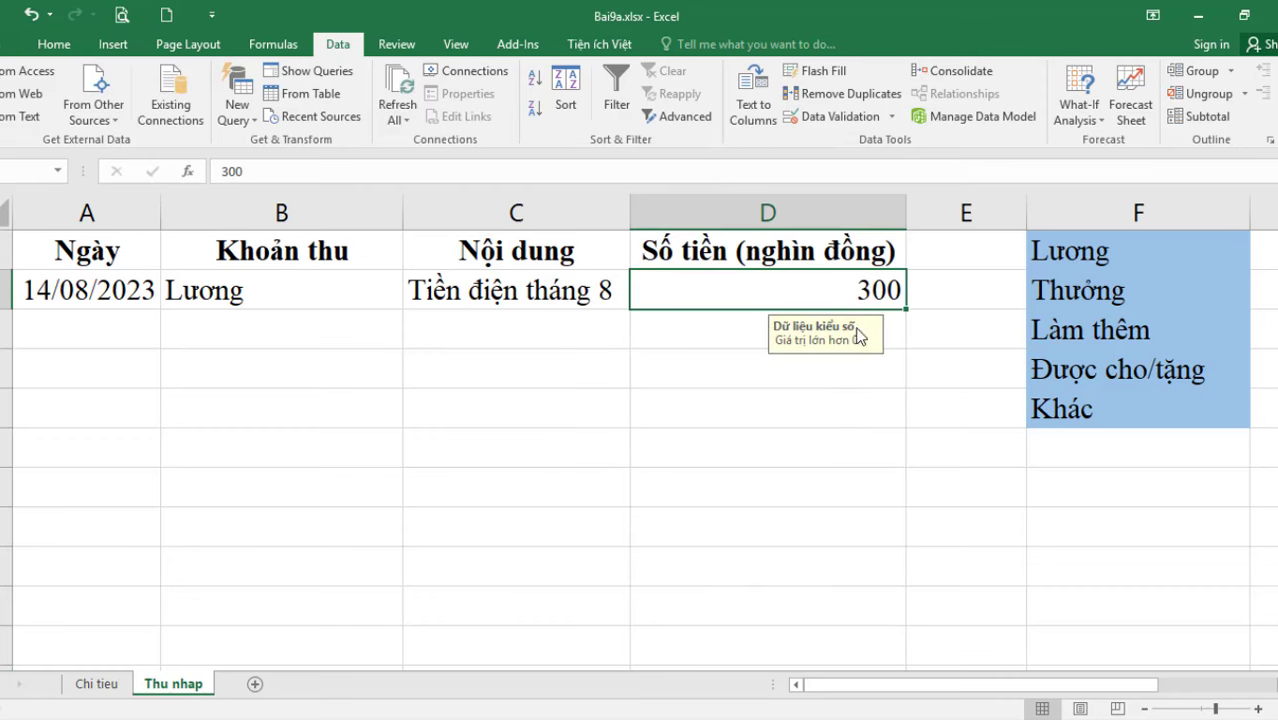
{"action": "left_click", "coordinate": [677, 324]}
{"action": "type", "text": "0"}
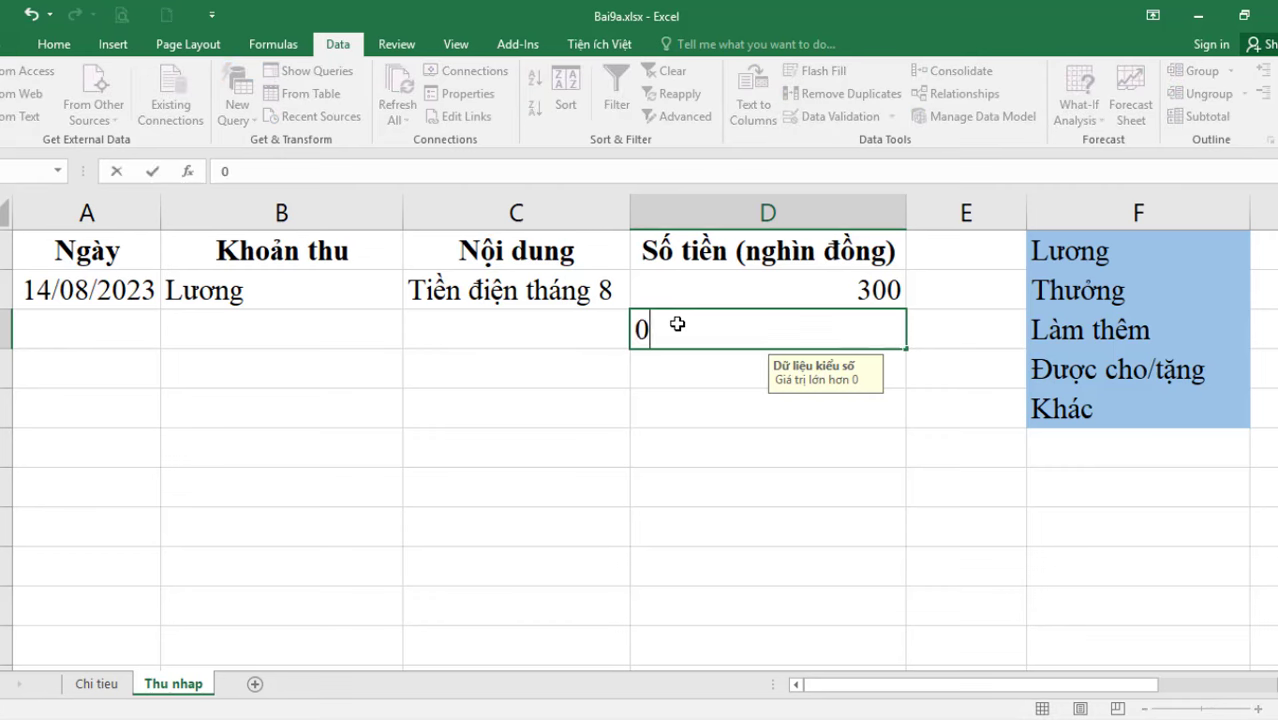
{"action": "key", "text": "Return"}
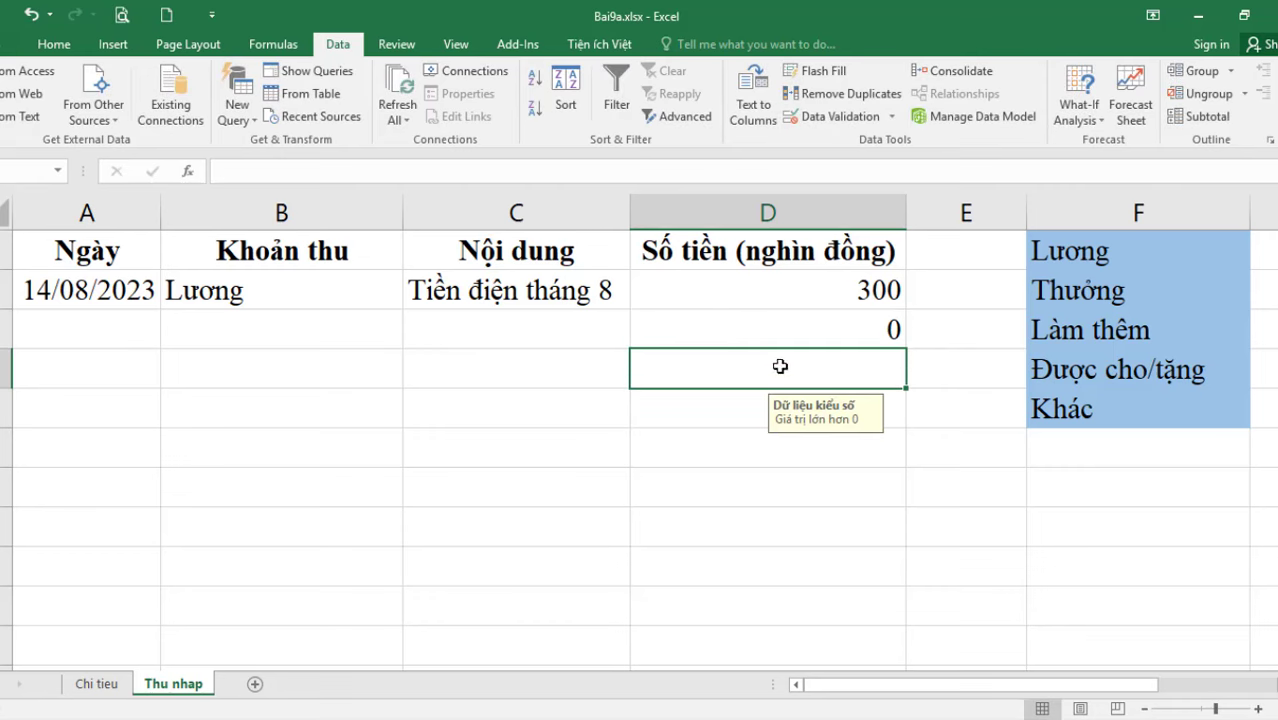
Review the input message, error alert and criteria in the data validation of D4 without changing them.
{"action": "left_click", "coordinate": [817, 334]}
{"action": "left_click", "coordinate": [836, 116]}
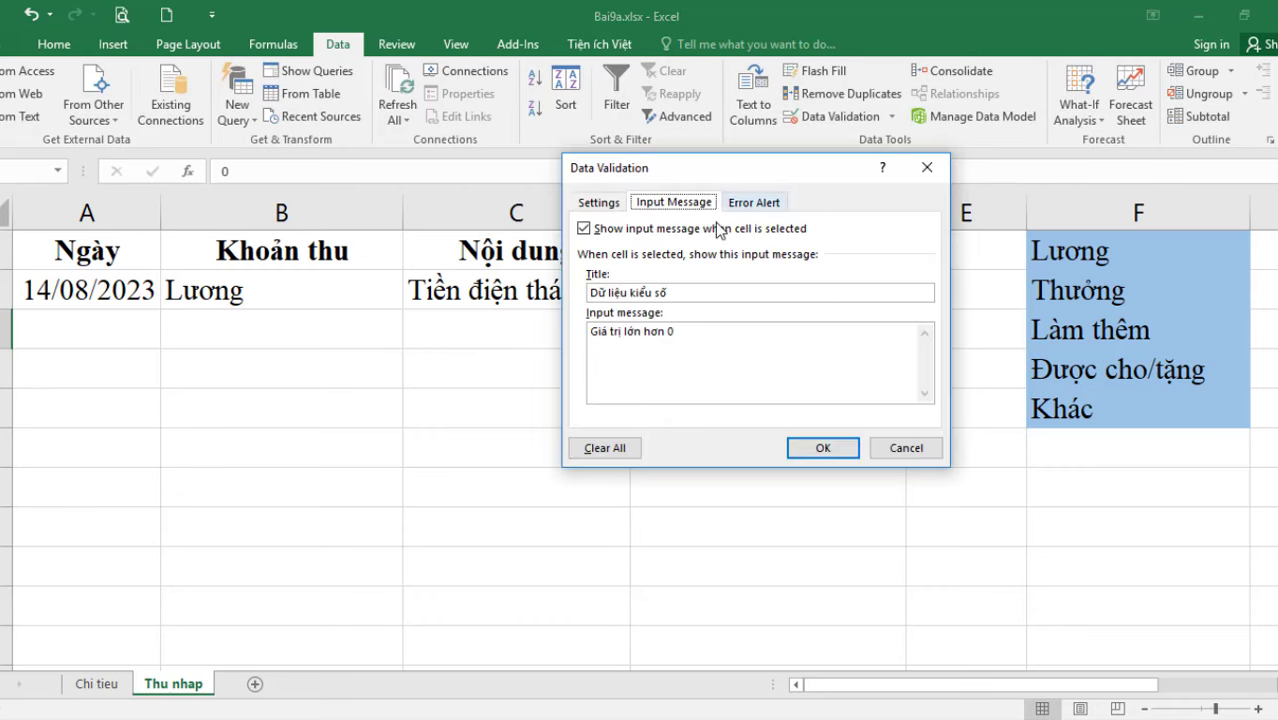
{"action": "left_click", "coordinate": [755, 202]}
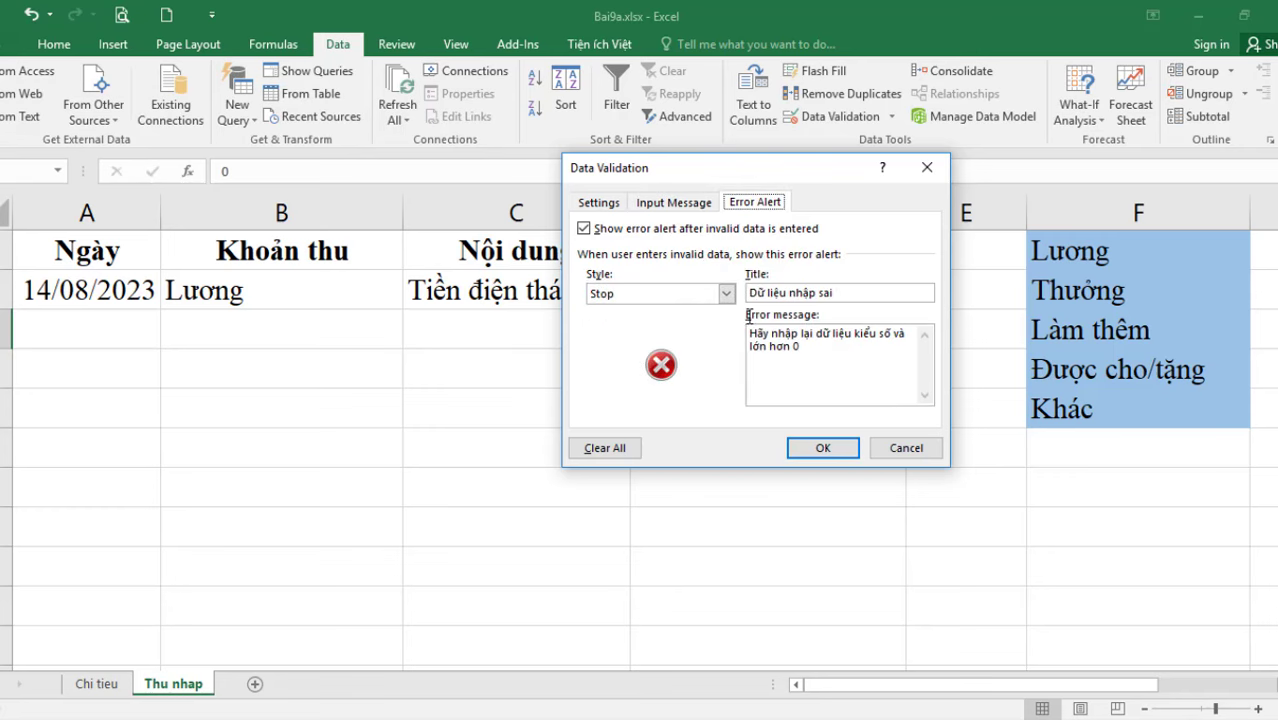
{"action": "left_click", "coordinate": [600, 203]}
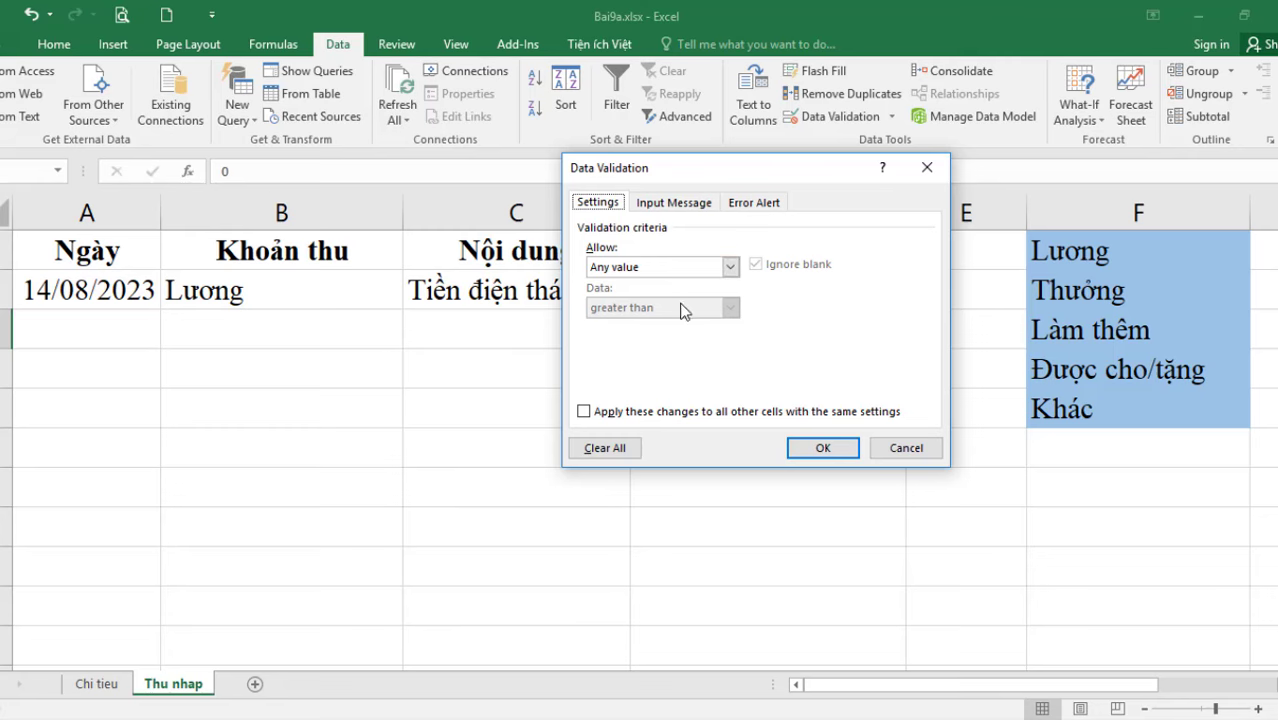
{"action": "left_click", "coordinate": [906, 450]}
{"action": "left_click", "coordinate": [548, 520]}
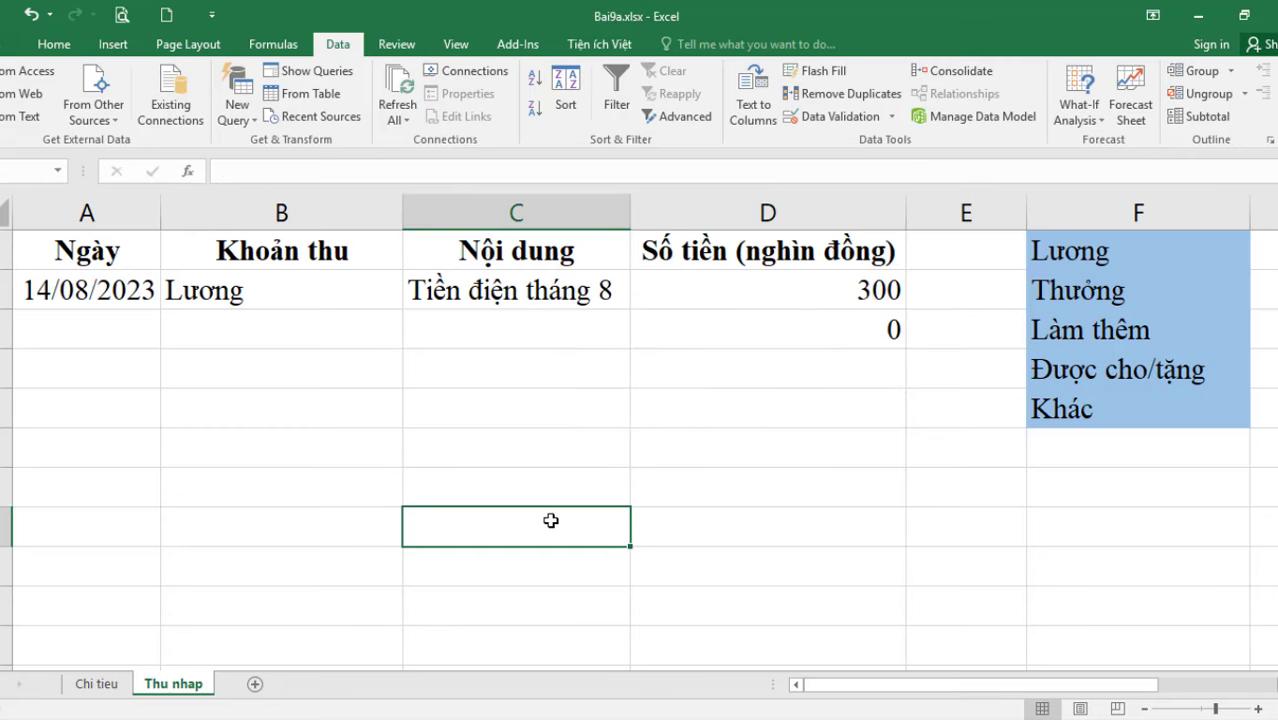
Clear the entry Lương from the first Khoản thu cell, B3.
{"action": "scroll", "coordinate": [284, 416], "scroll_direction": "up", "scroll_amount": 1}
{"action": "left_click", "coordinate": [282, 344]}
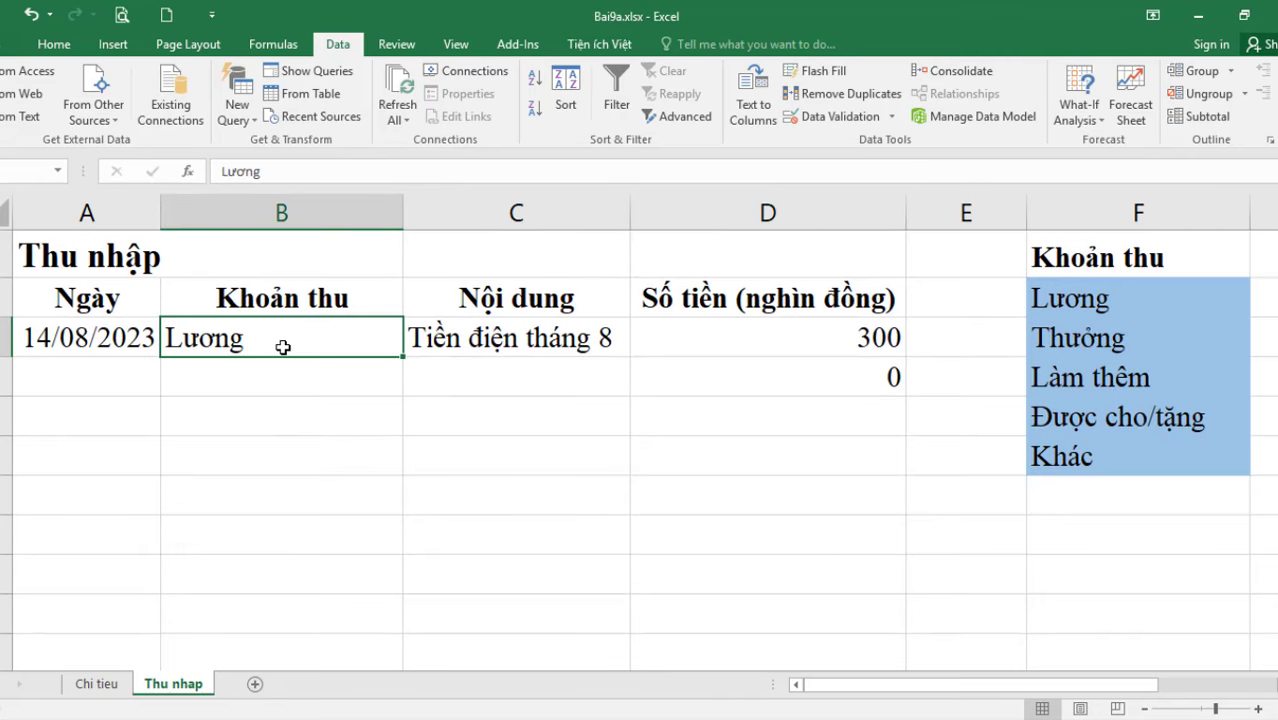
{"action": "key", "text": "Delete"}
{"action": "left_click", "coordinate": [303, 452]}
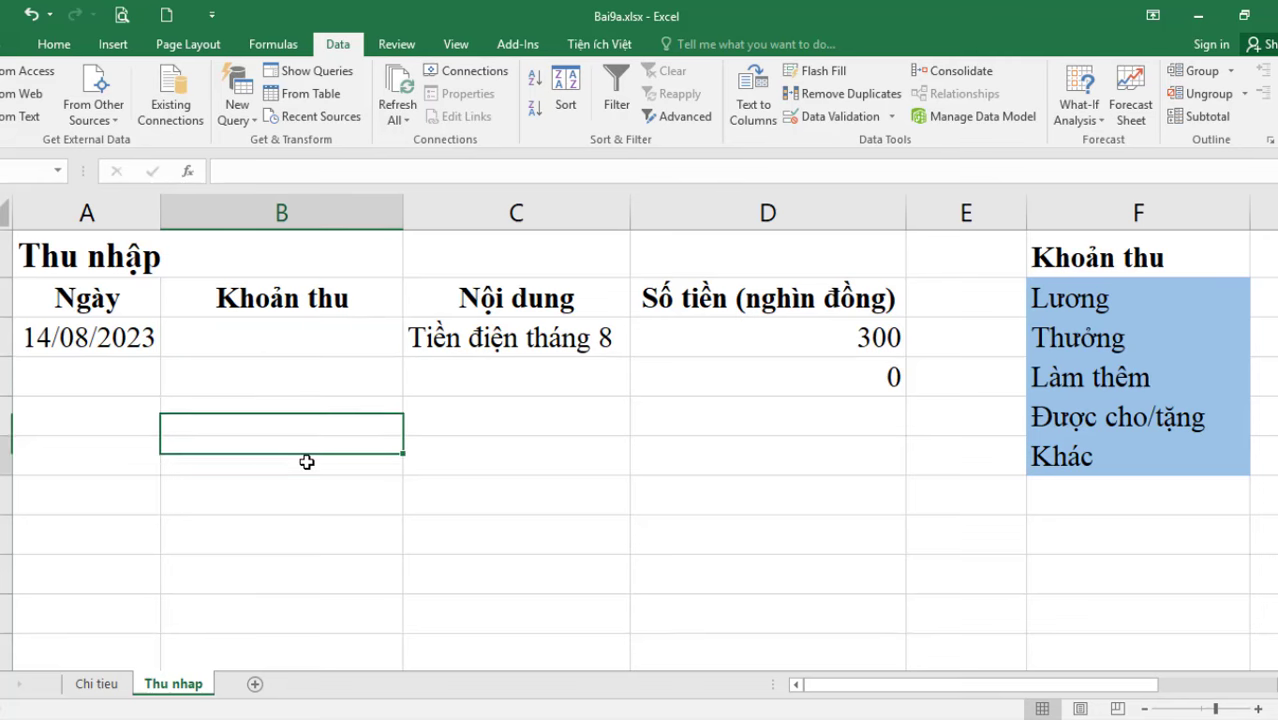
Apply list validation to the Khoản thu cells from B3 down, with =$F$2:$F$6 as the source.
{"action": "left_click_drag", "start_coordinate": [308, 337], "coordinate": [337, 617]}
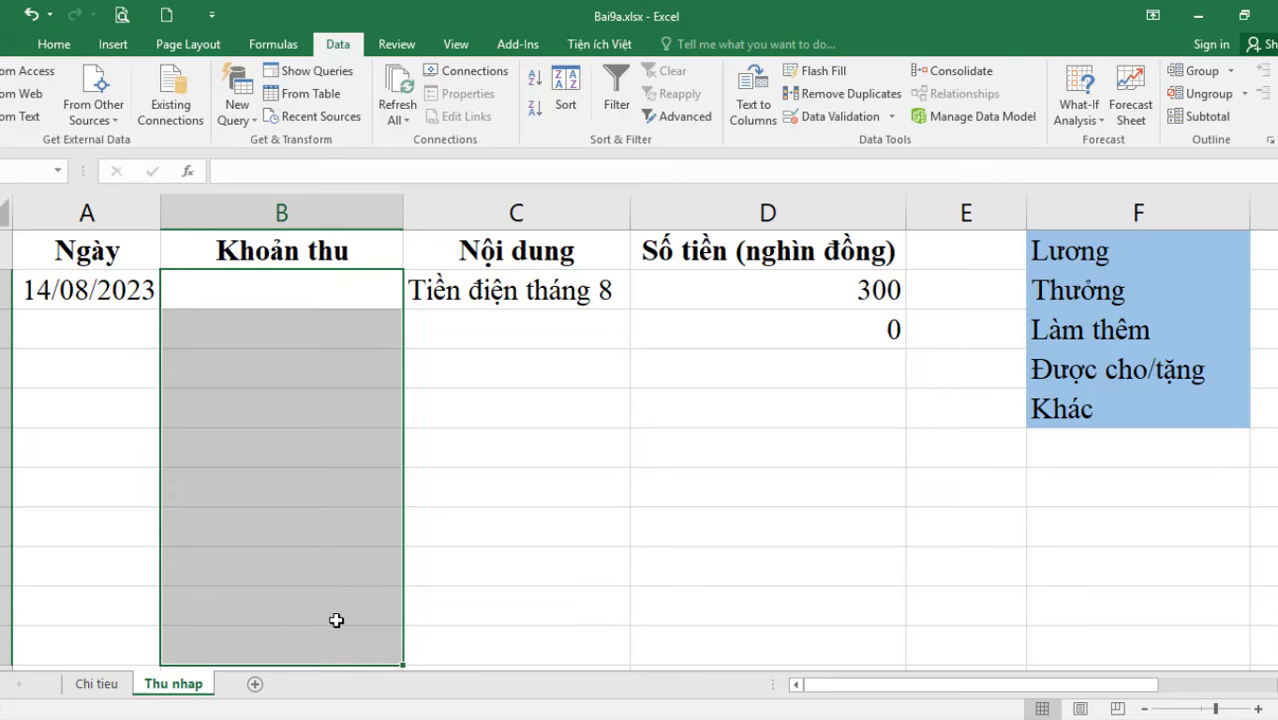
{"action": "scroll", "coordinate": [830, 473], "scroll_direction": "up", "scroll_amount": 1}
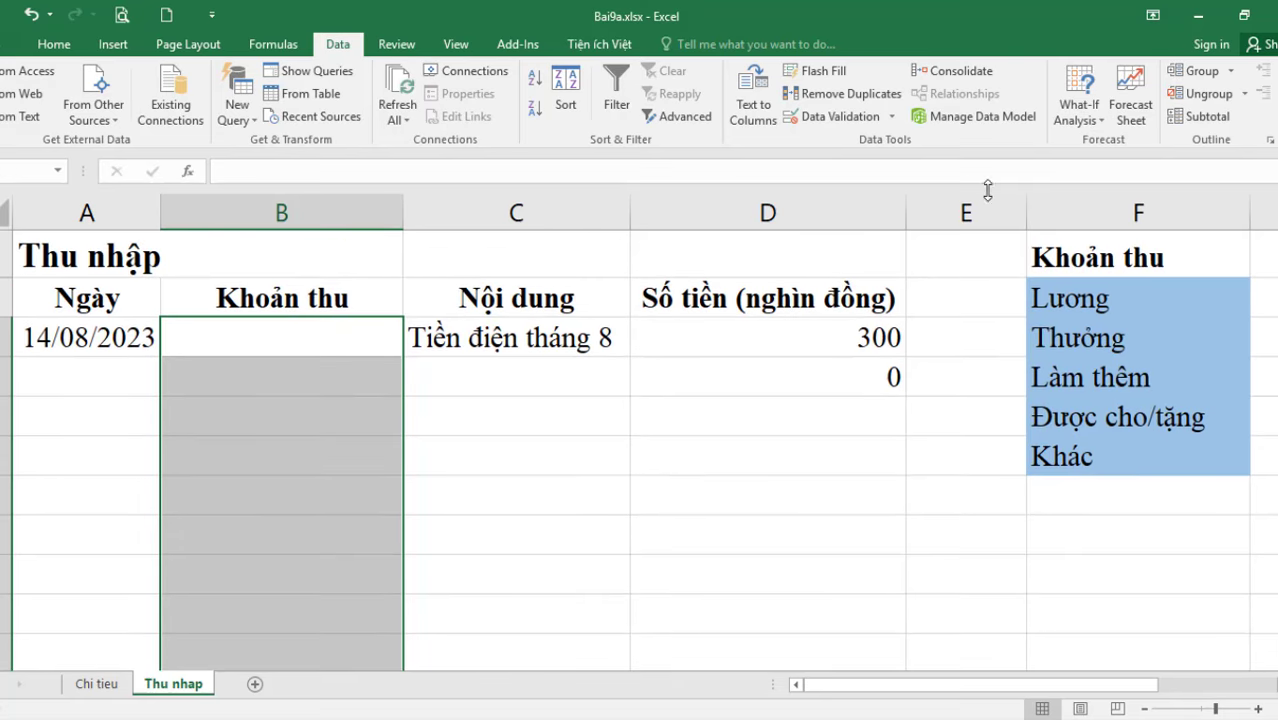
{"action": "left_click", "coordinate": [836, 118]}
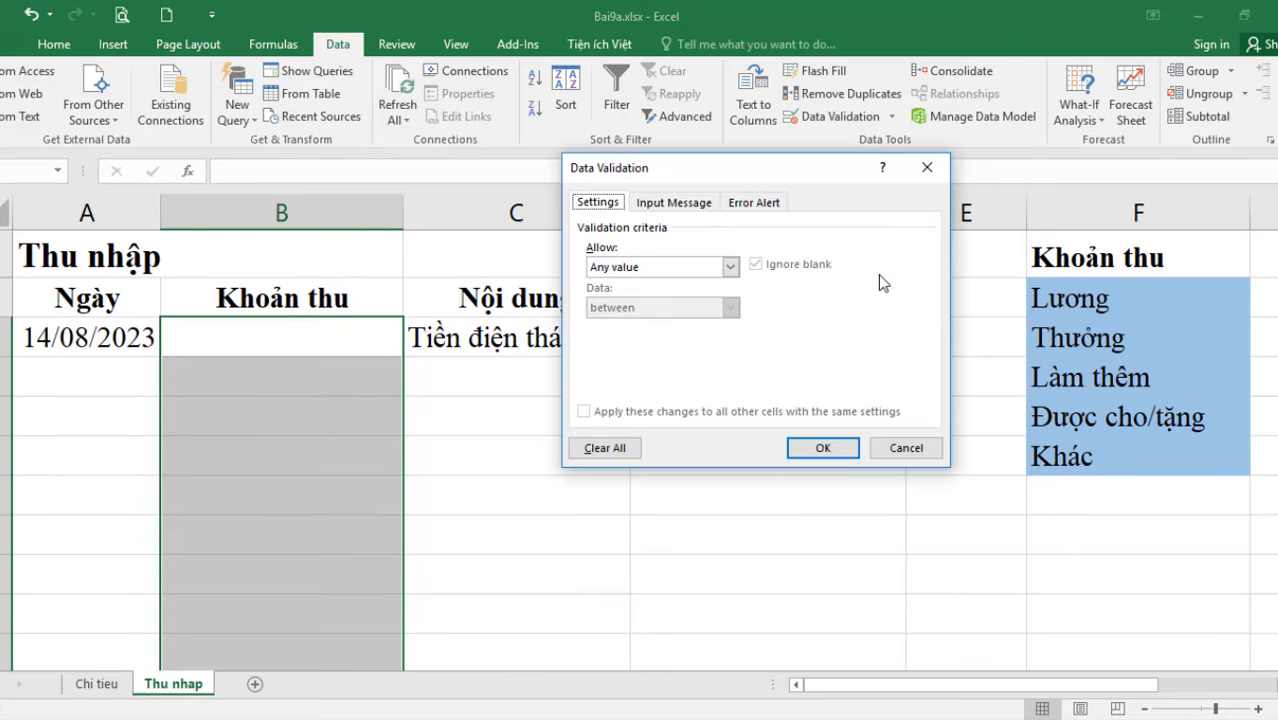
{"action": "left_click", "coordinate": [690, 268]}
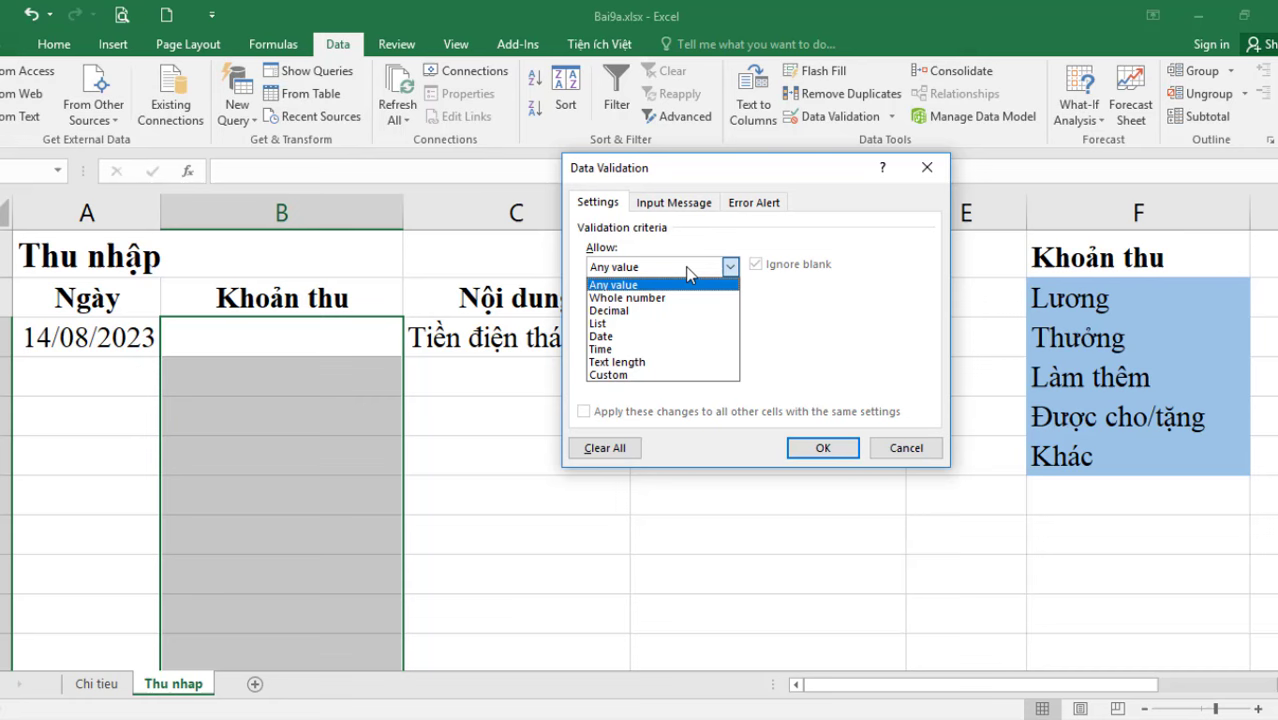
{"action": "left_click", "coordinate": [644, 323]}
{"action": "left_click", "coordinate": [612, 346]}
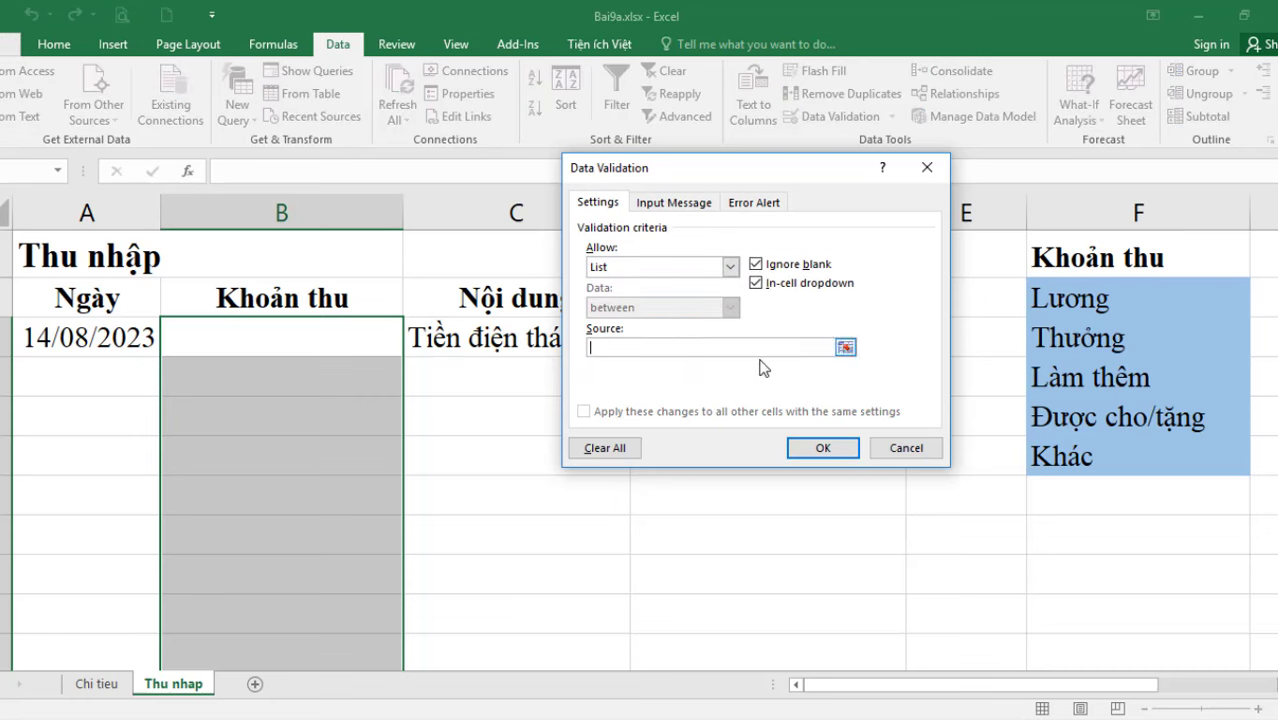
{"action": "left_click_drag", "start_coordinate": [1090, 297], "coordinate": [1091, 453]}
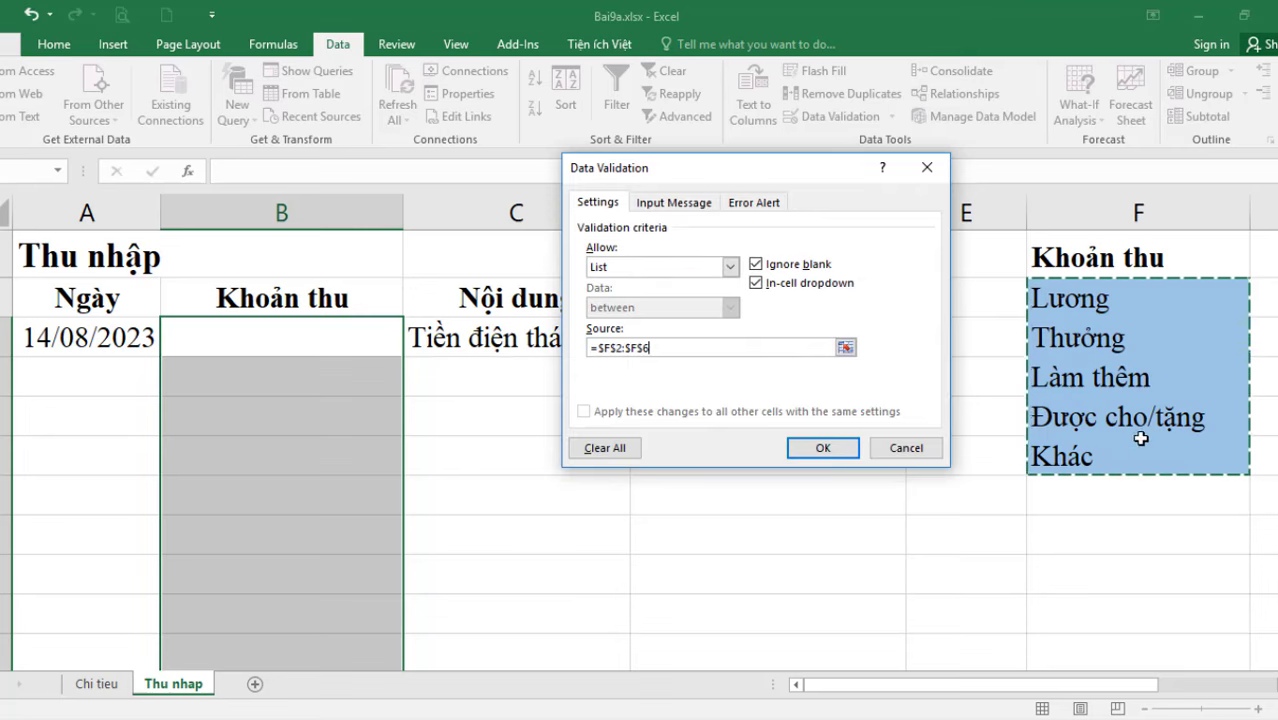
{"action": "left_click", "coordinate": [818, 447]}
{"action": "left_click", "coordinate": [537, 493]}
Choose Lương from the dropdown list in the first Khoản thu cell, B3.
{"action": "left_click", "coordinate": [261, 328]}
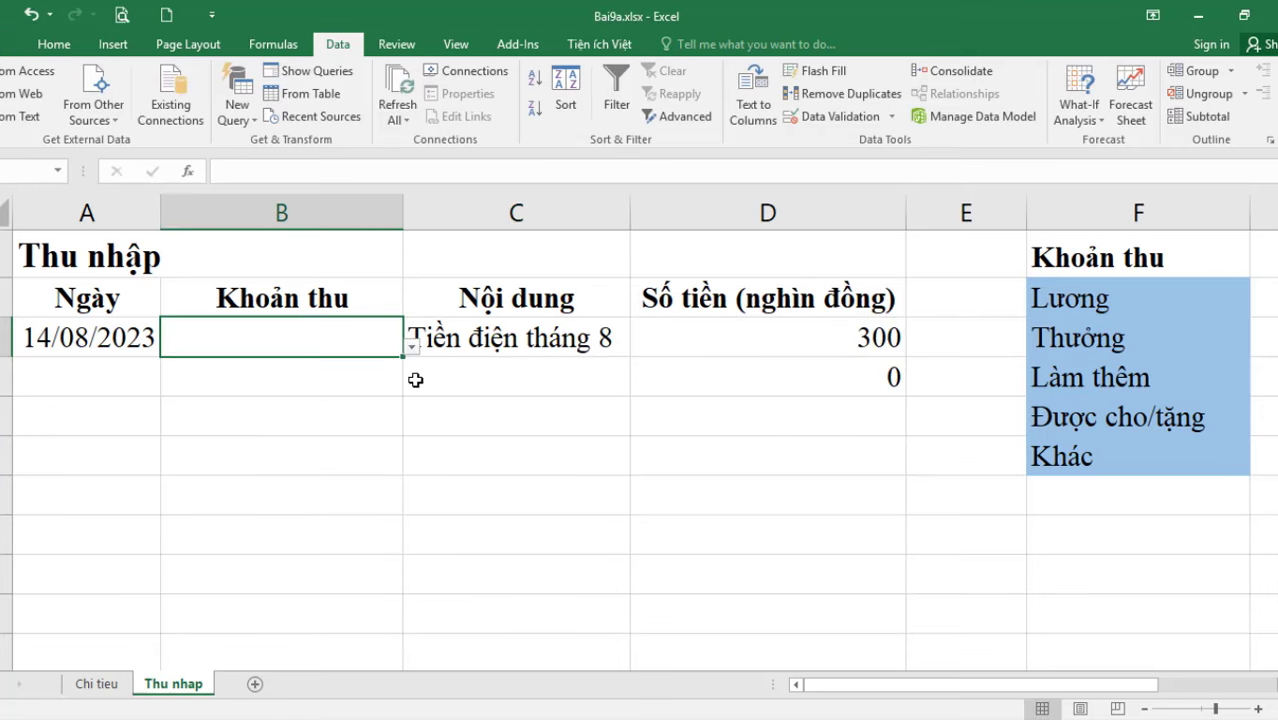
{"action": "left_click", "coordinate": [412, 348]}
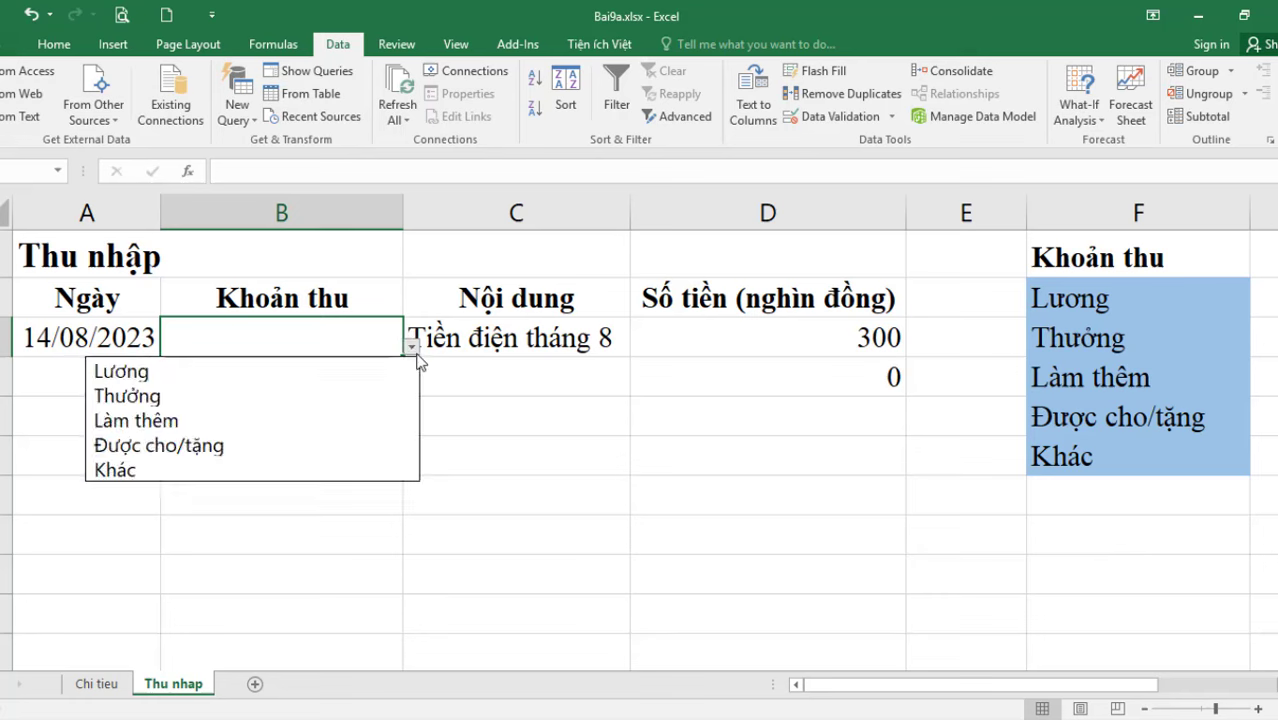
{"action": "left_click", "coordinate": [175, 372]}
Replace the Nội dung text in C3 with "Lương tháng 8".
{"action": "left_click", "coordinate": [508, 349]}
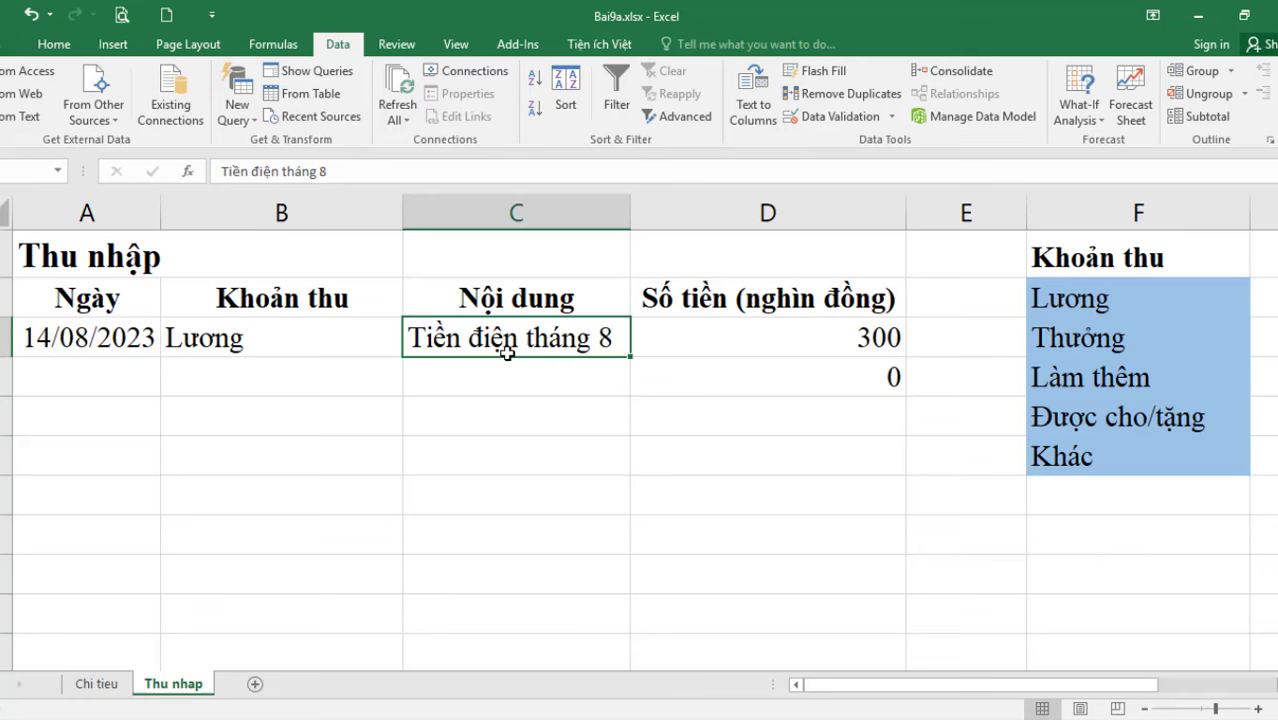
{"action": "type", "text": "Lươn"}
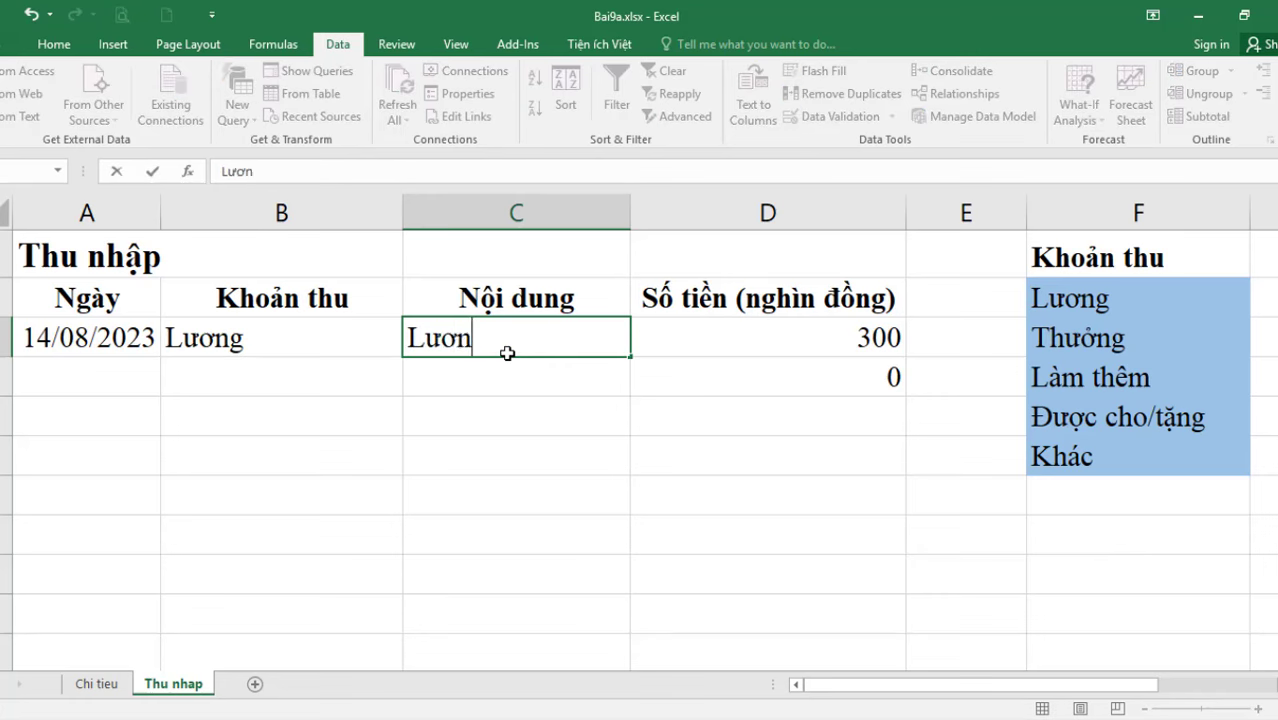
{"action": "type", "text": "g thasng "}
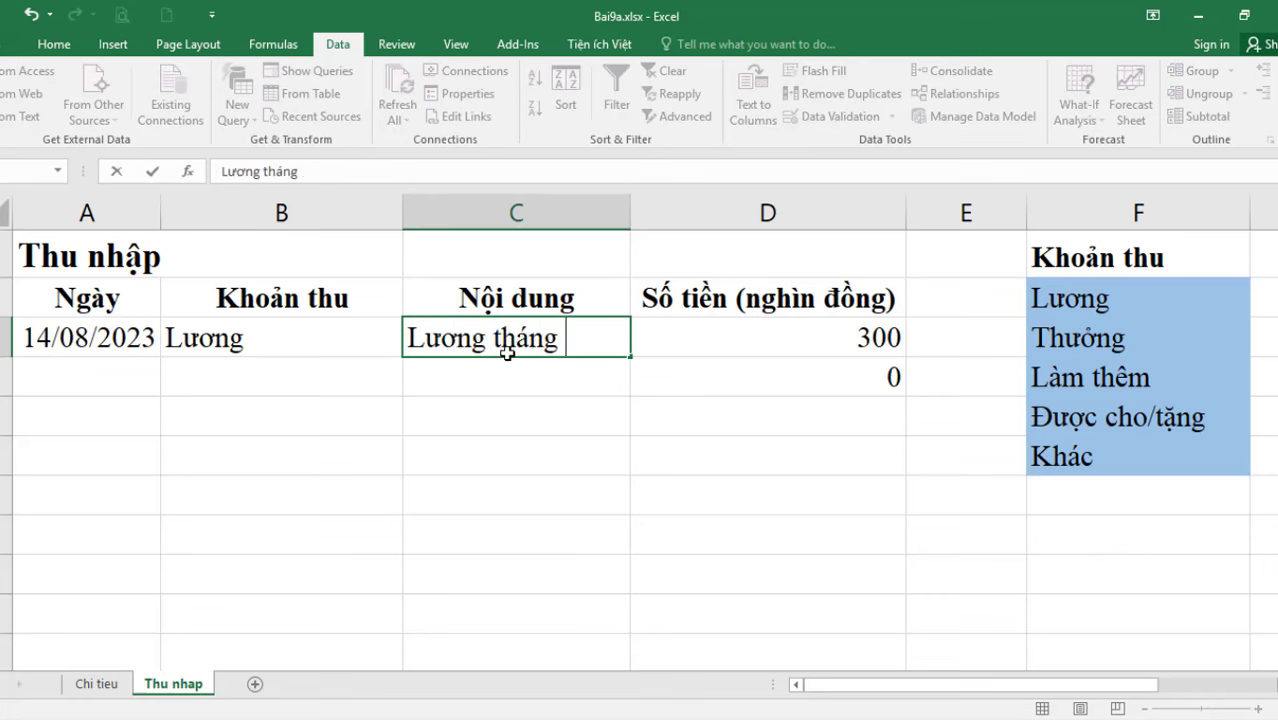
{"action": "type", "text": "8"}
{"action": "key", "text": "Return"}
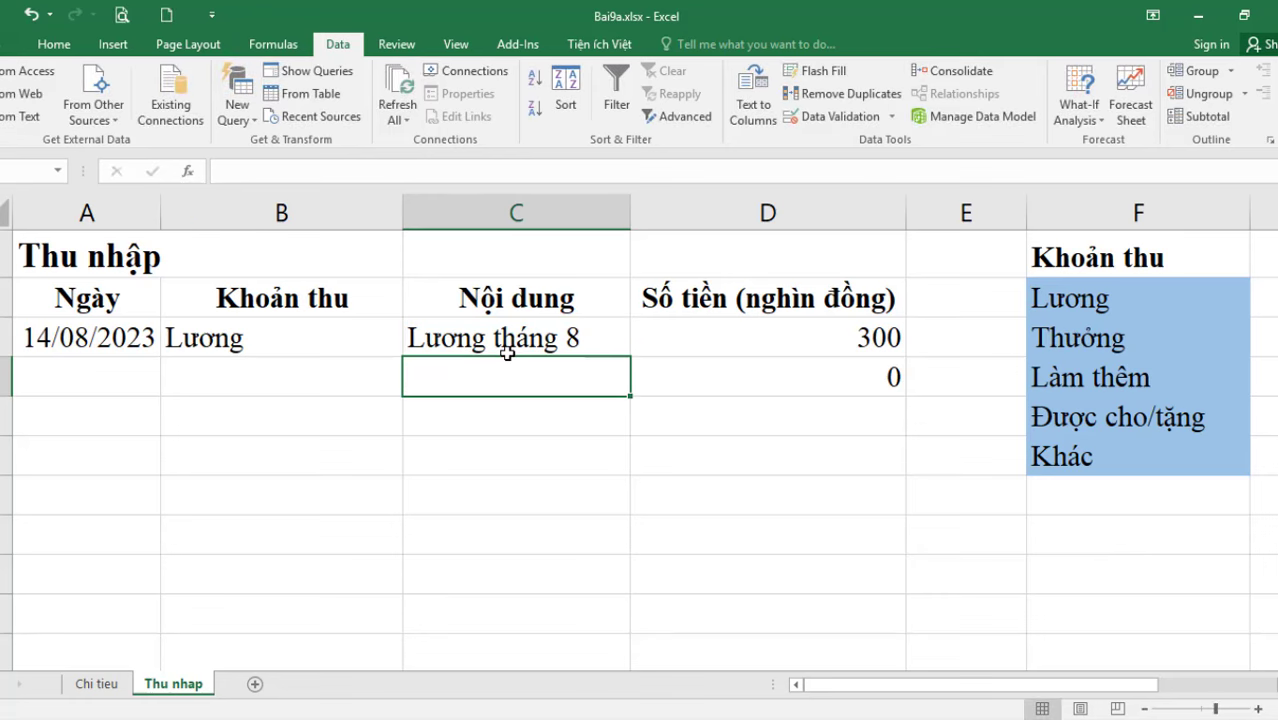
Enter 10 000, with a space, as the Số tiền amount in D3.
{"action": "left_click", "coordinate": [820, 336]}
{"action": "type", "text": "1"}
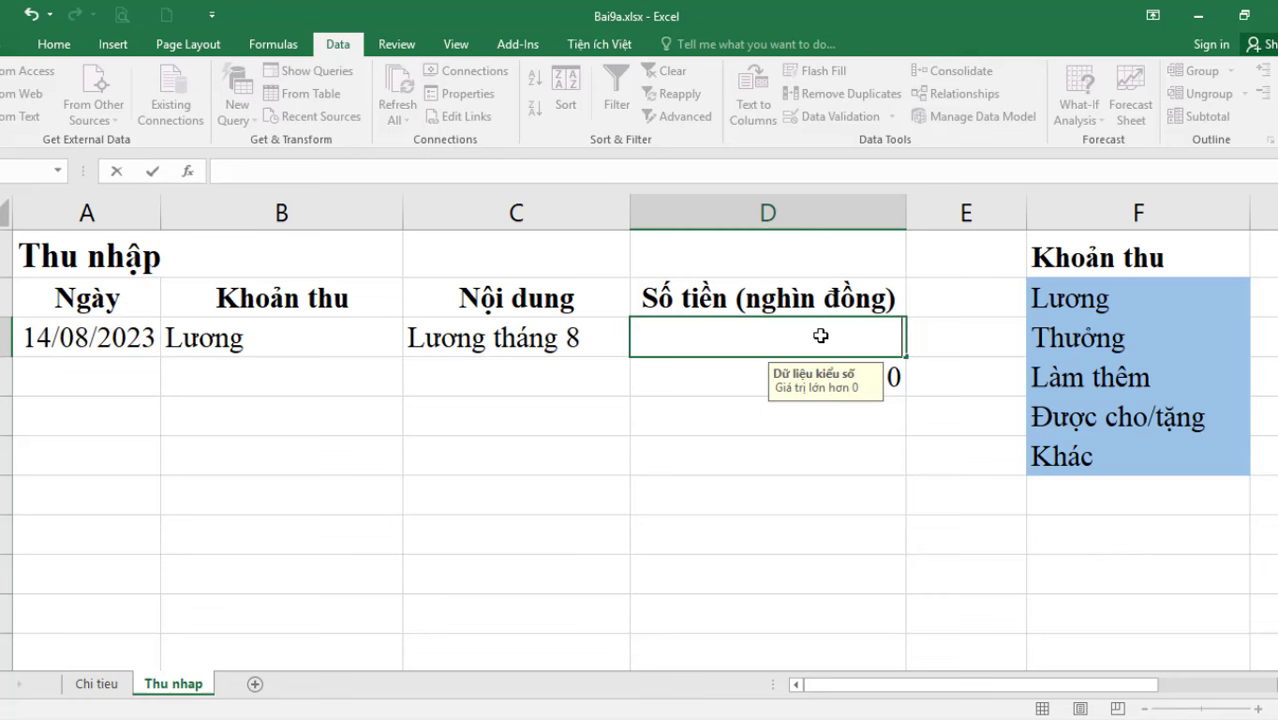
{"action": "type", "text": "0 000"}
{"action": "key", "text": "Return"}
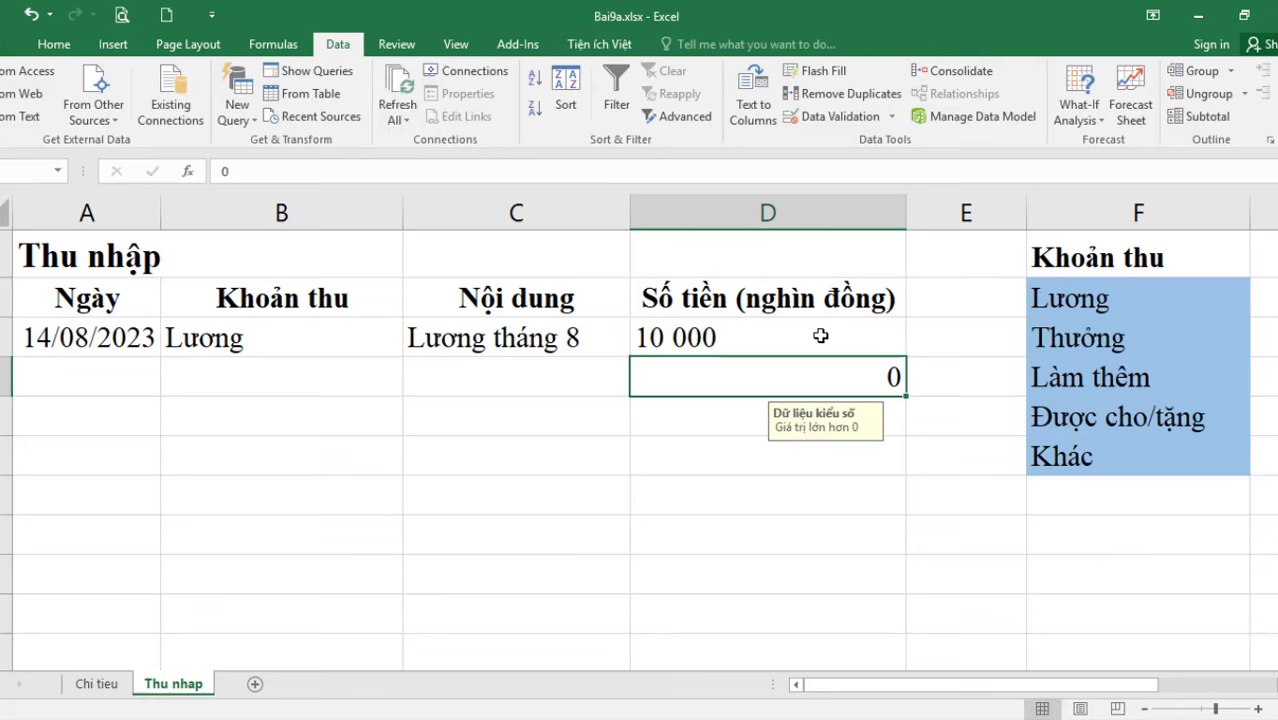
{"action": "left_click", "coordinate": [820, 336]}
{"action": "left_click", "coordinate": [607, 456]}
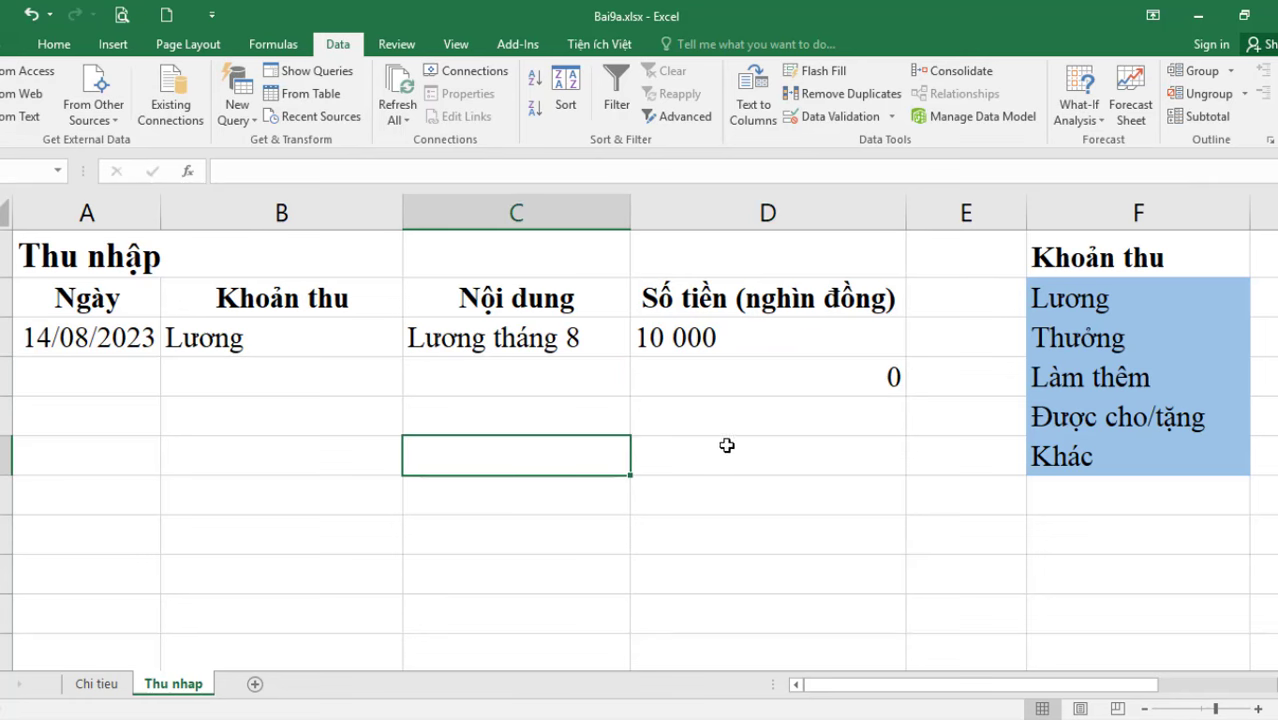
{"action": "left_click", "coordinate": [779, 492]}
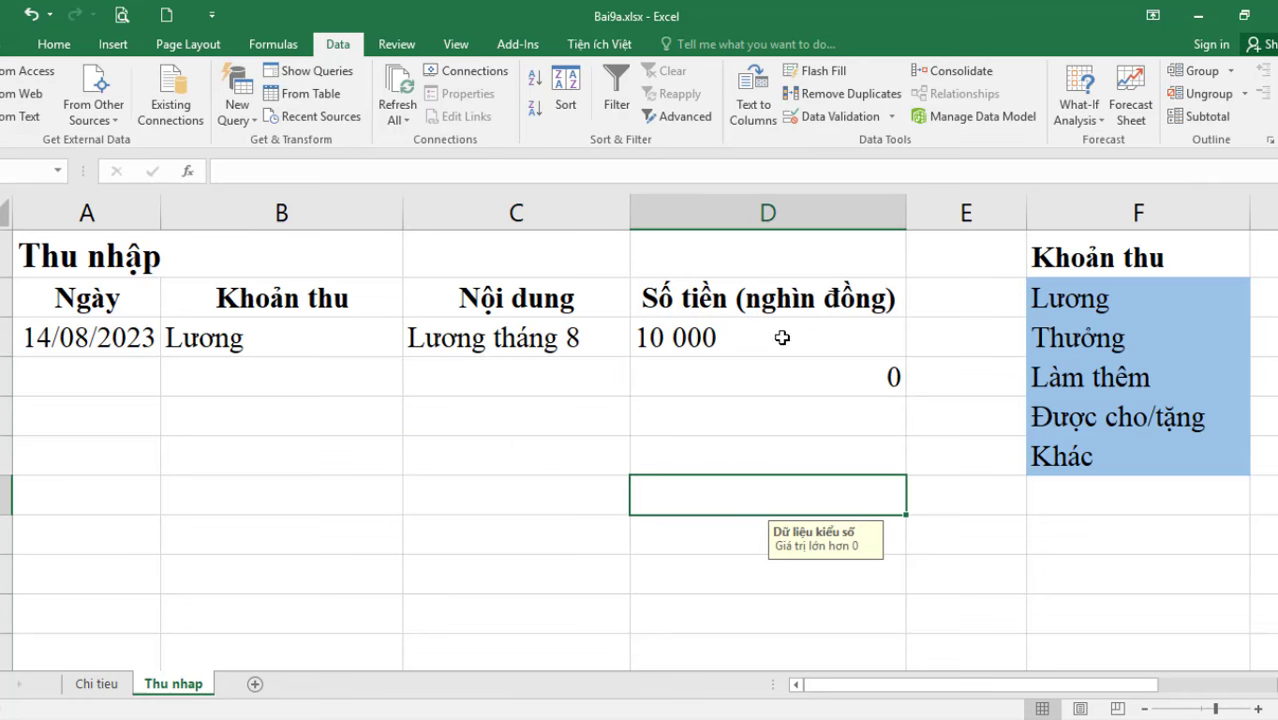
Restrict the Số tiền cells from D3 down to whole numbers greater than 0, keeping the existing input message and error alert.
{"action": "left_click_drag", "start_coordinate": [782, 338], "coordinate": [822, 577]}
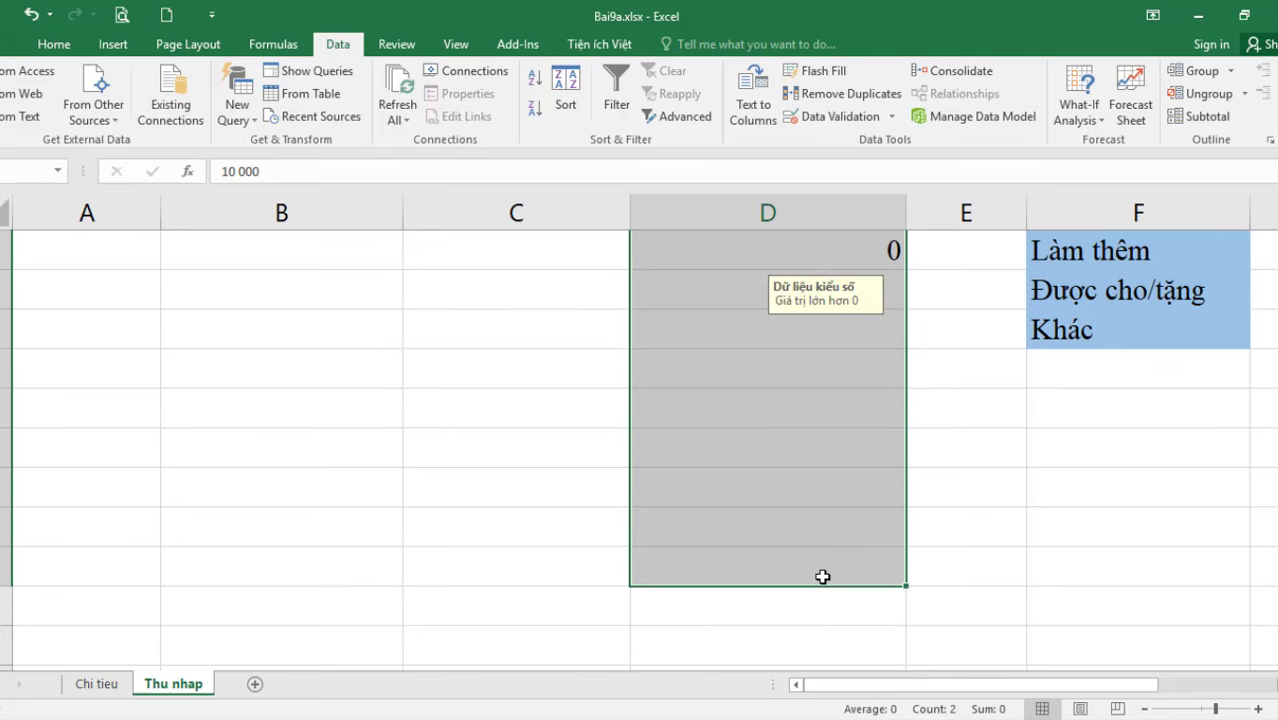
{"action": "scroll", "coordinate": [850, 550], "scroll_direction": "up", "scroll_amount": 1}
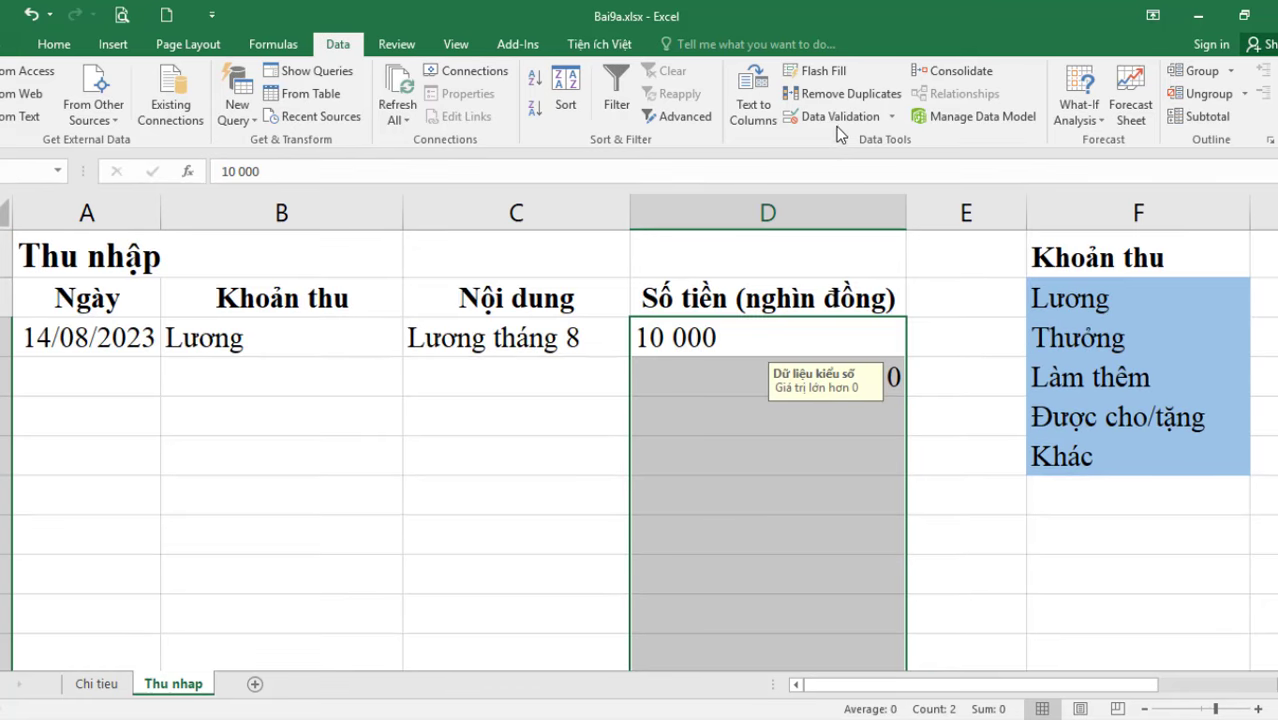
{"action": "left_click", "coordinate": [840, 118]}
{"action": "left_click", "coordinate": [648, 266]}
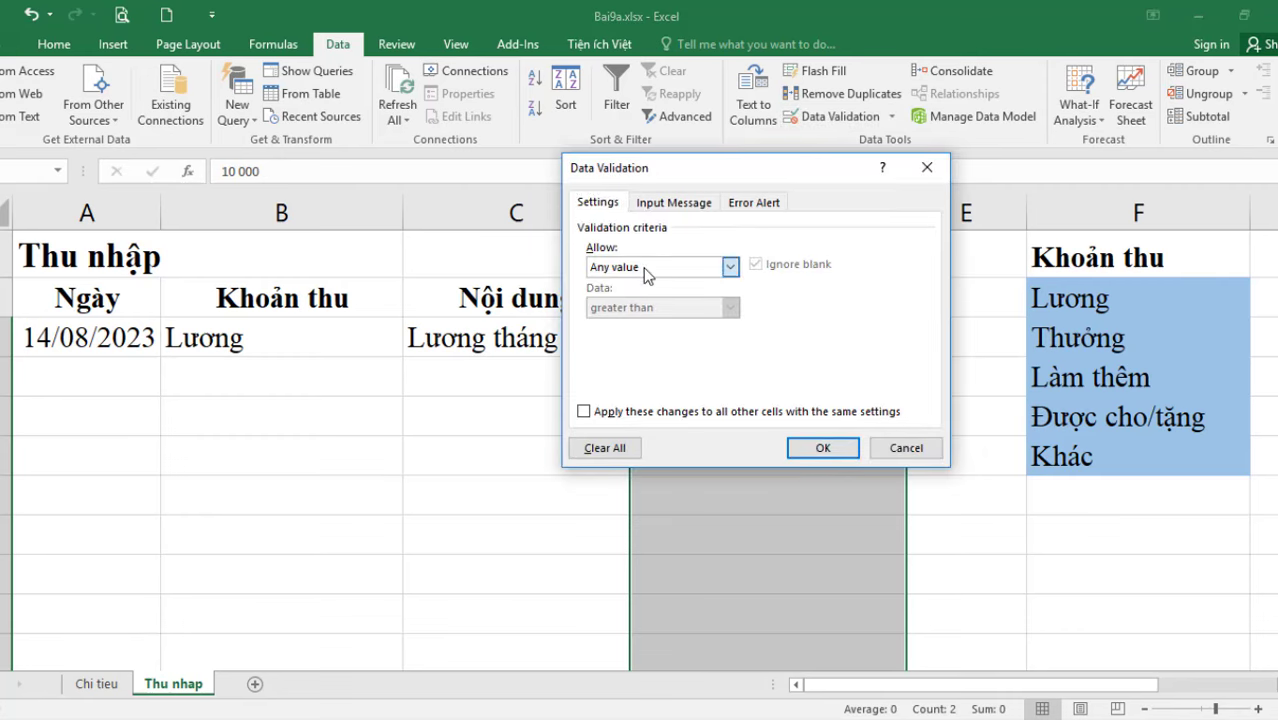
{"action": "left_click", "coordinate": [634, 298]}
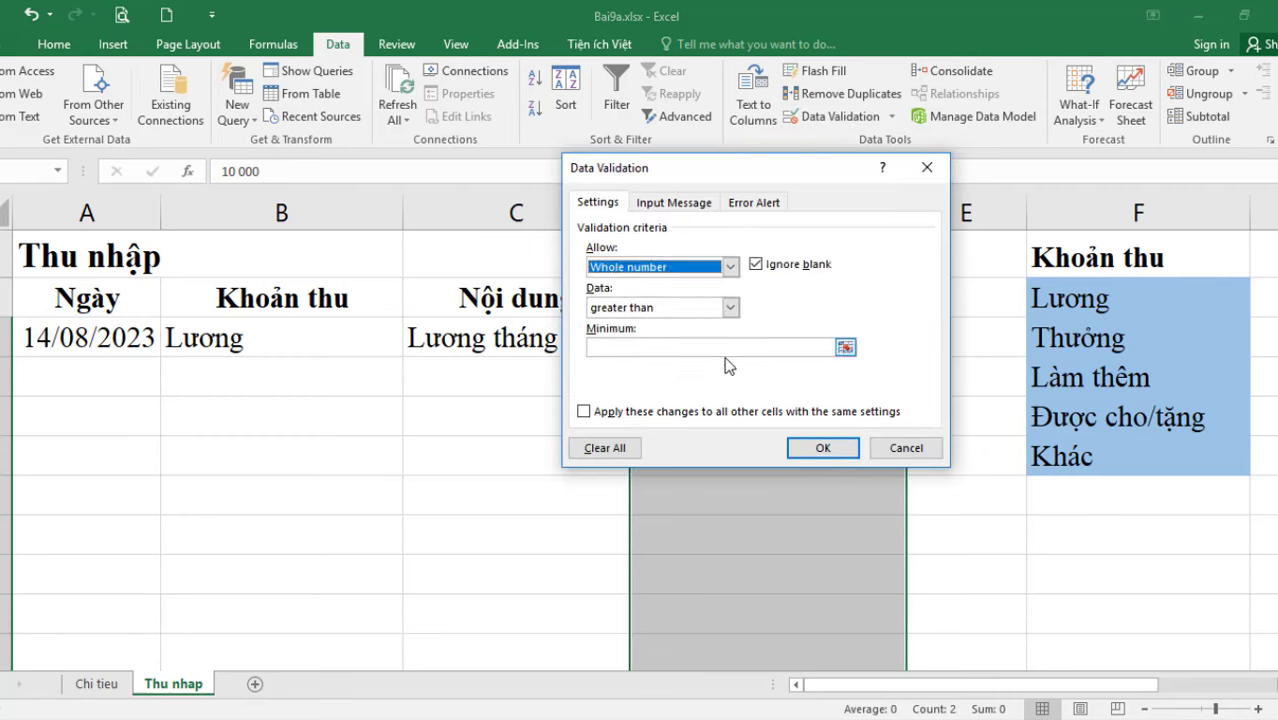
{"action": "left_click", "coordinate": [653, 346]}
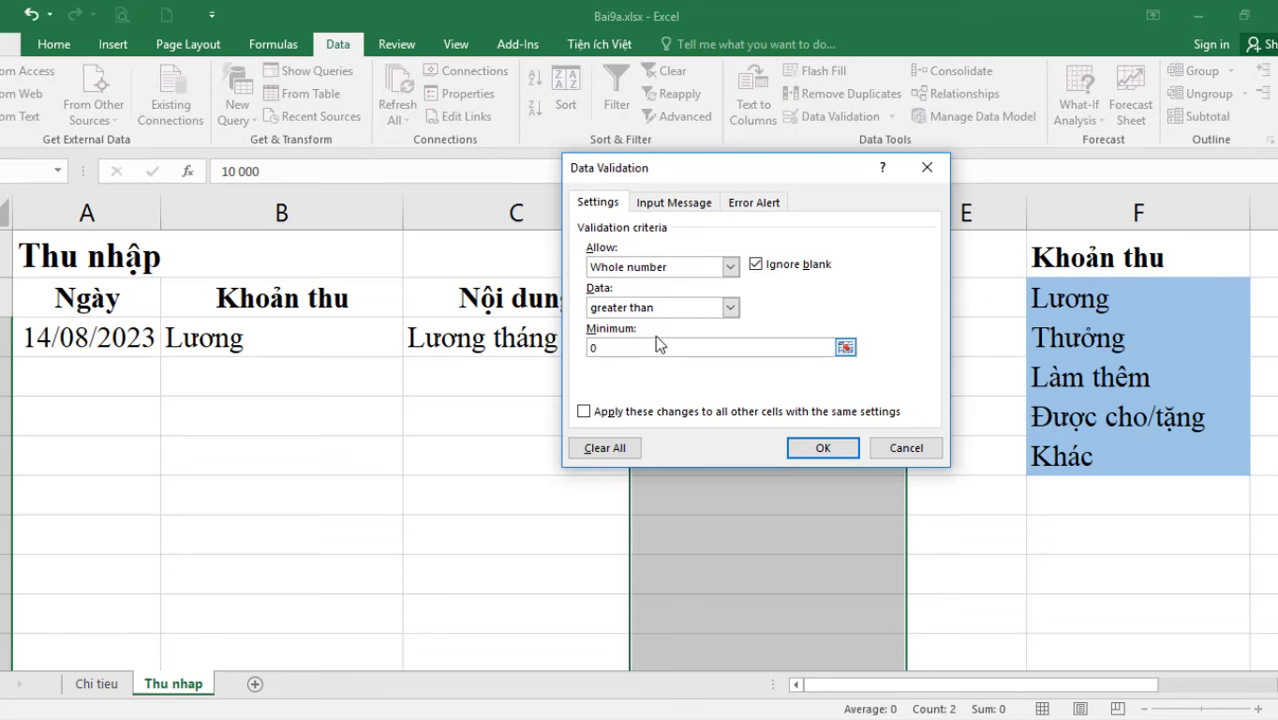
{"action": "left_click", "coordinate": [674, 203]}
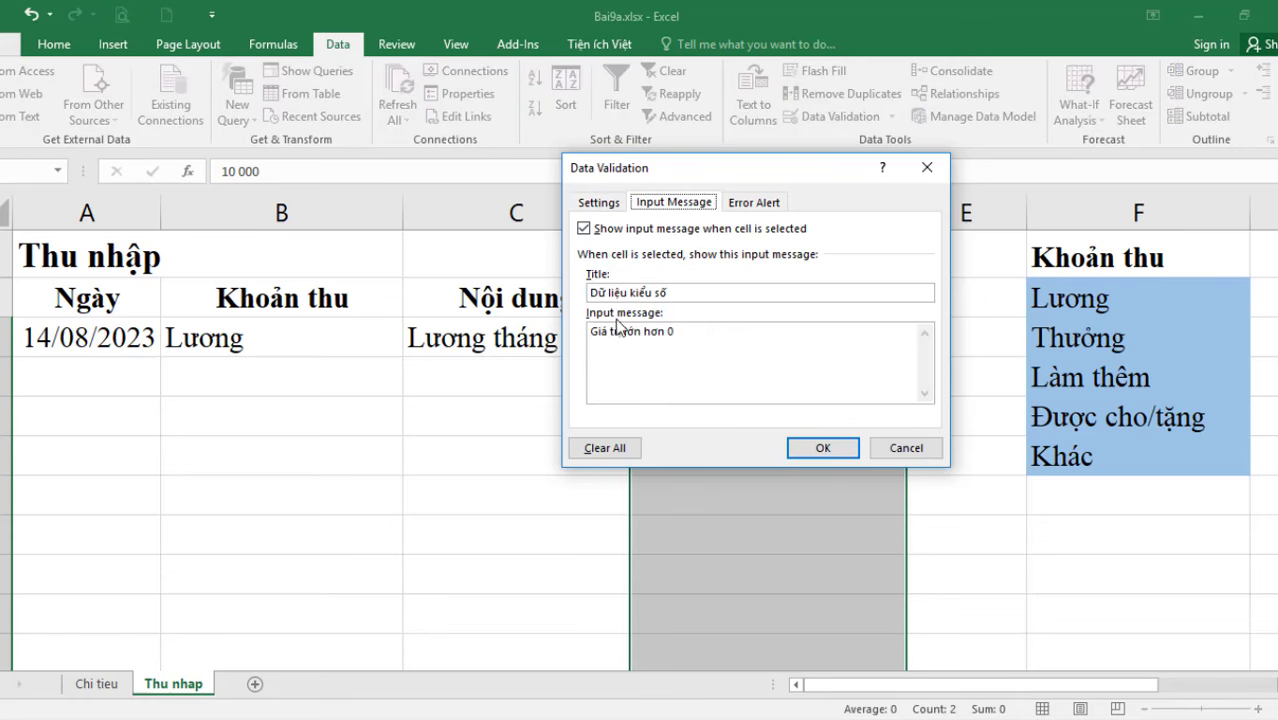
{"action": "left_click", "coordinate": [757, 204]}
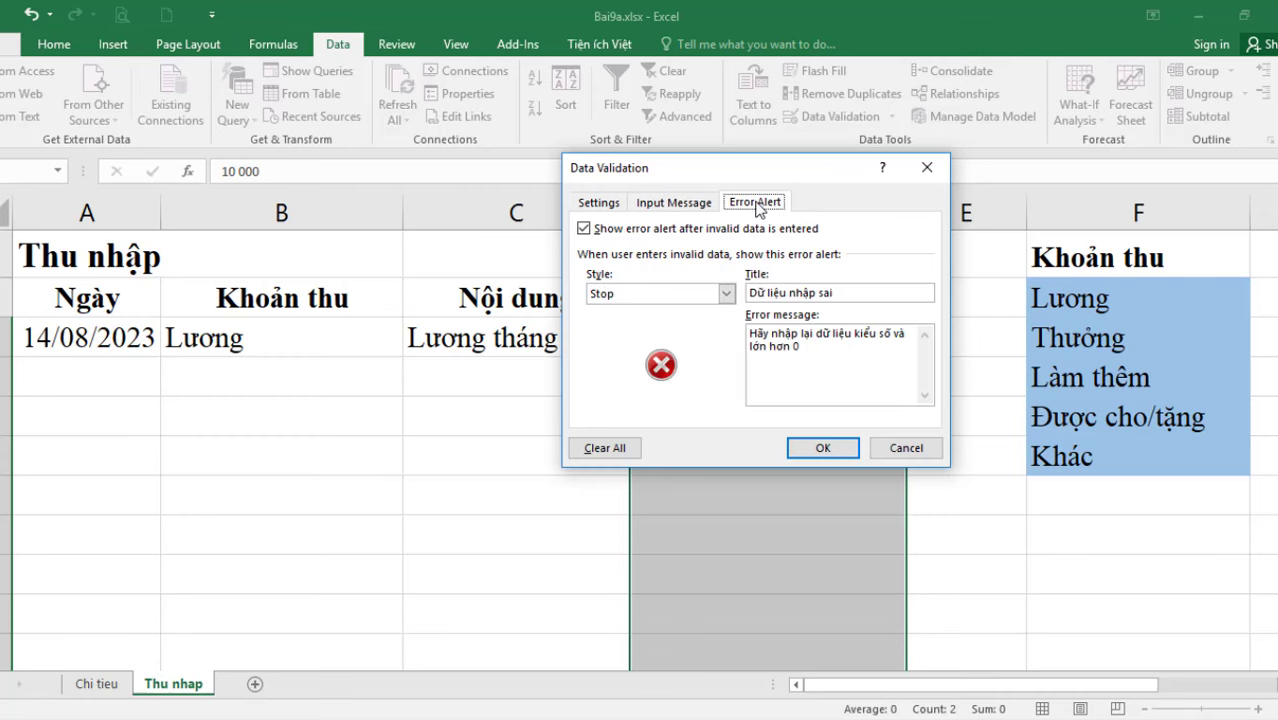
{"action": "left_click", "coordinate": [823, 447]}
{"action": "left_click", "coordinate": [805, 522]}
Test the Số tiền validation by entering 0 in D3, and retry the entry.
{"action": "left_click", "coordinate": [733, 339]}
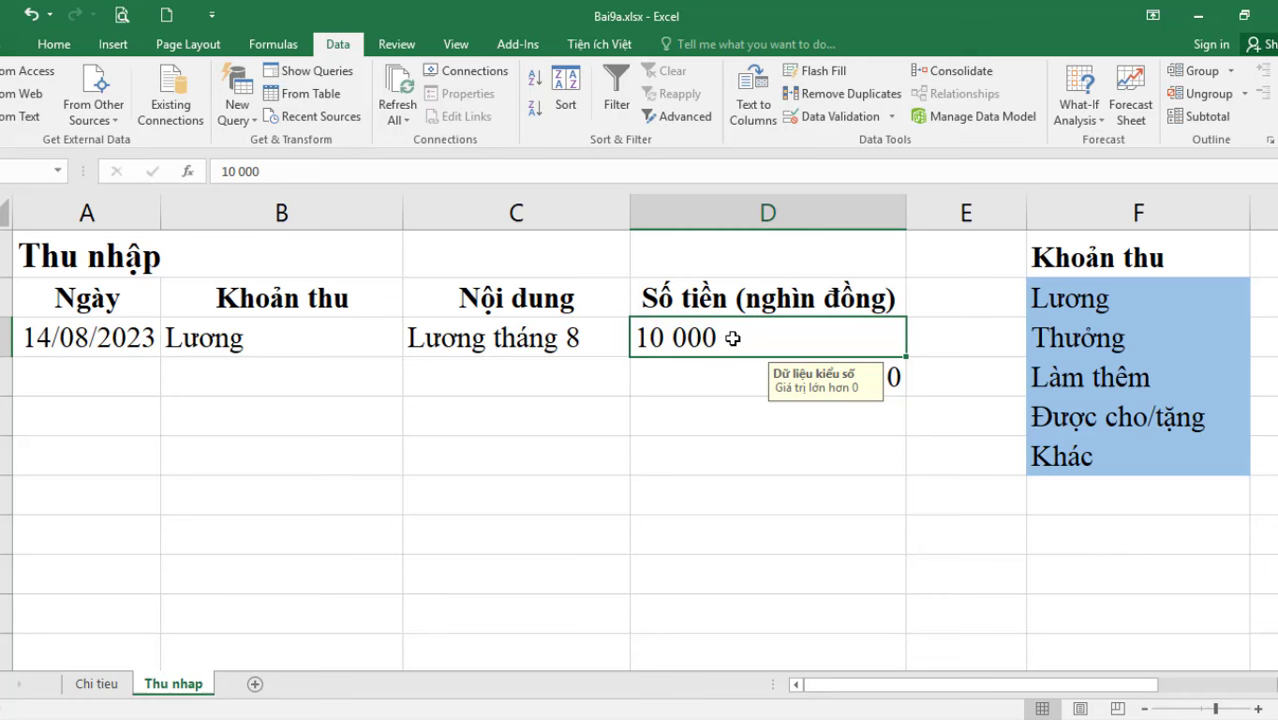
{"action": "type", "text": "0"}
{"action": "key", "text": "Return"}
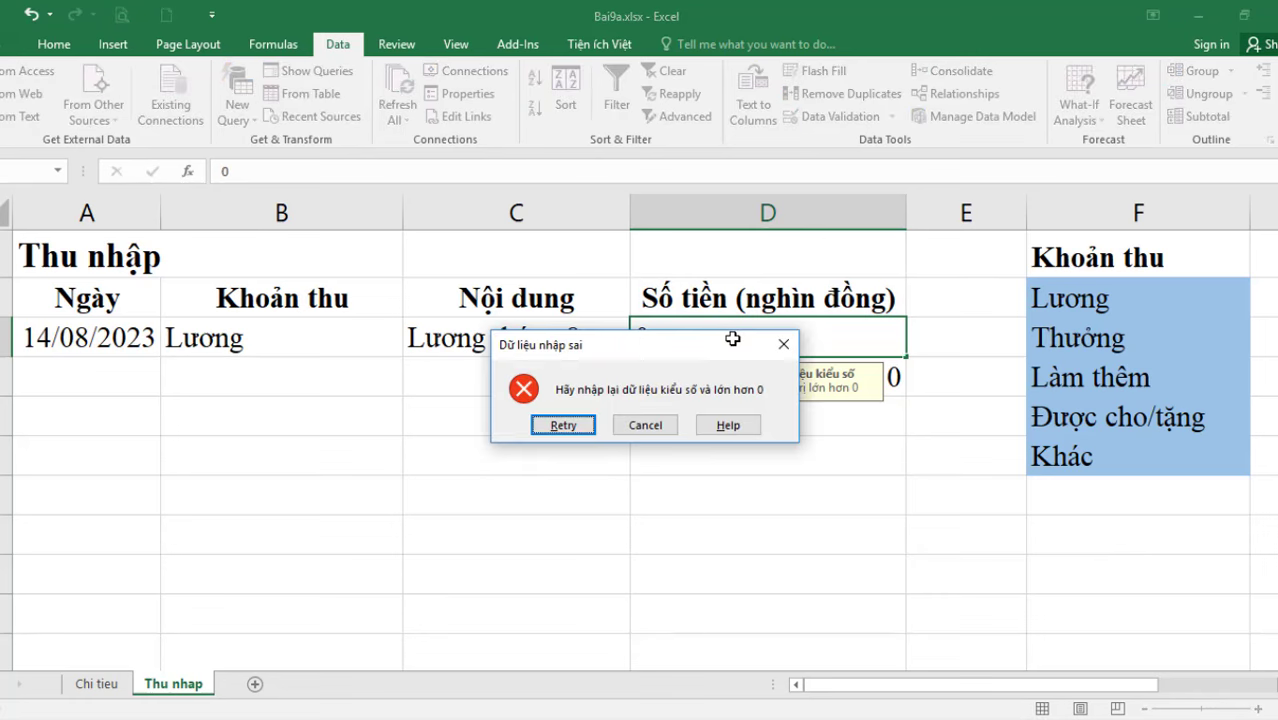
{"action": "left_click", "coordinate": [570, 428]}
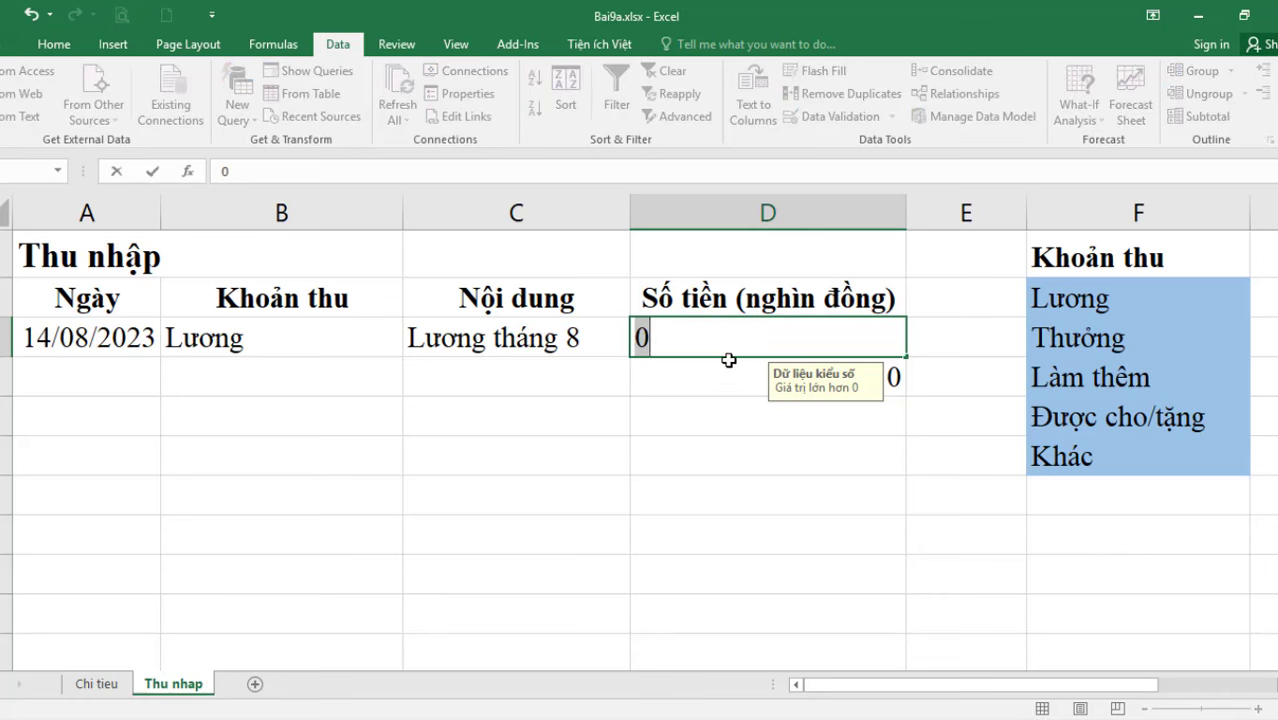
Enter 10000 as the Số tiền amount in D3.
{"action": "type", "text": "10"}
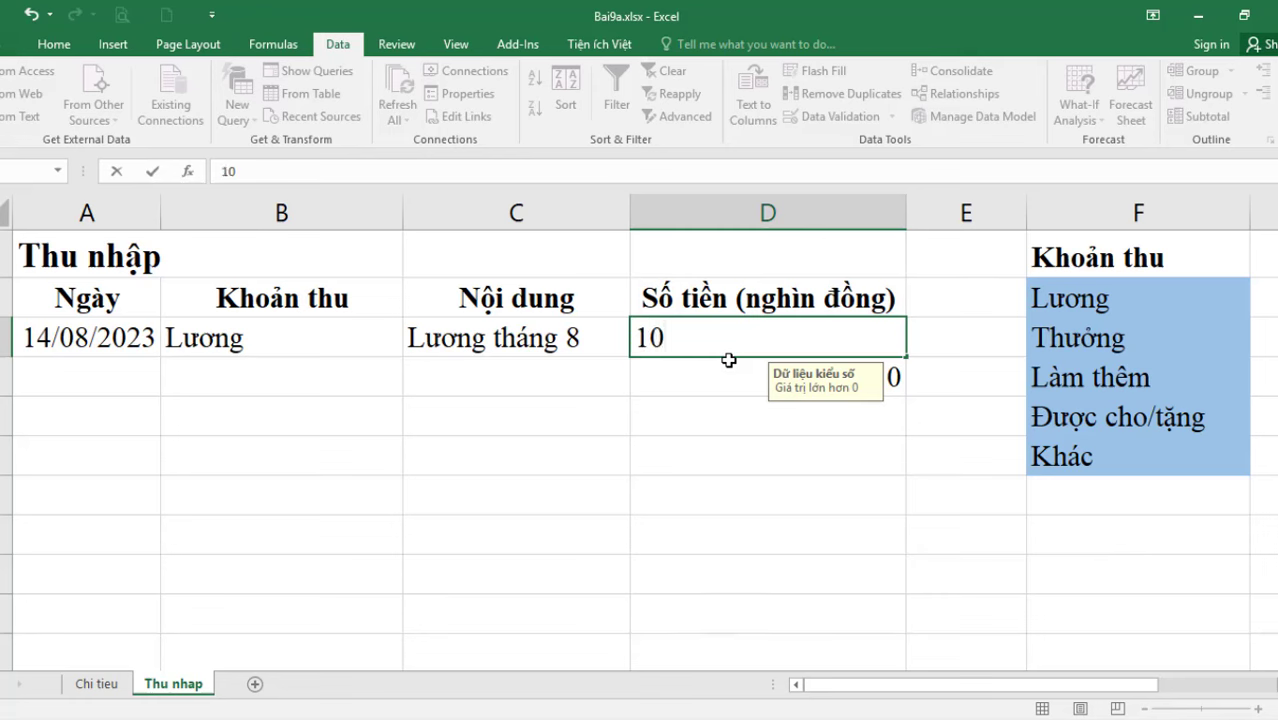
{"action": "type", "text": "000"}
{"action": "key", "text": "Return"}
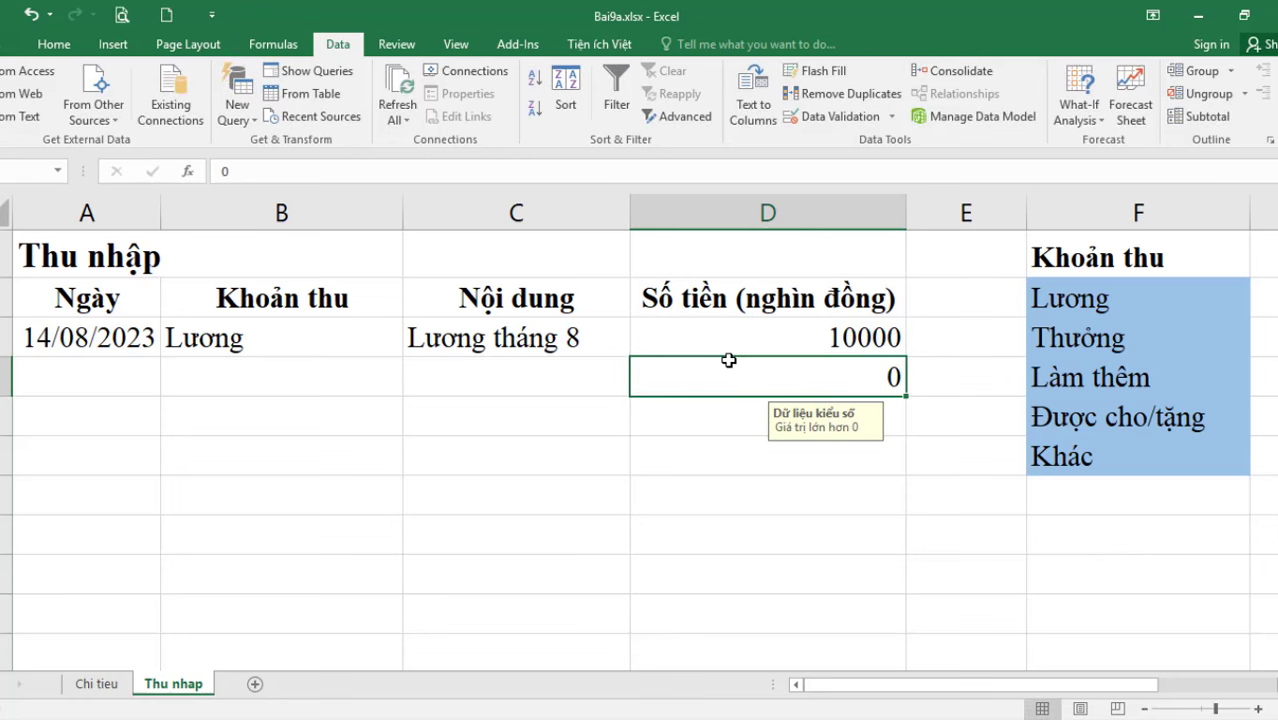
{"action": "left_click", "coordinate": [790, 300]}
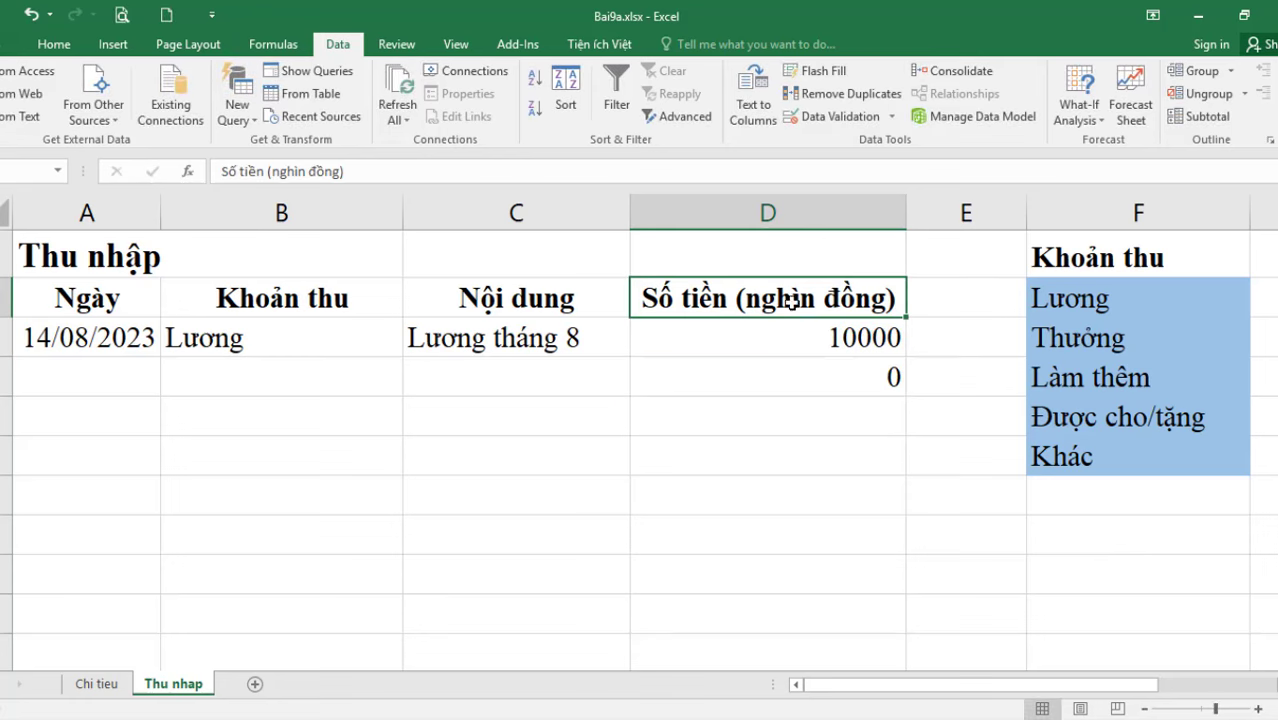
Test the Số tiền validation in D4 with the negative amount -5, and retry the entry.
{"action": "left_click", "coordinate": [826, 375]}
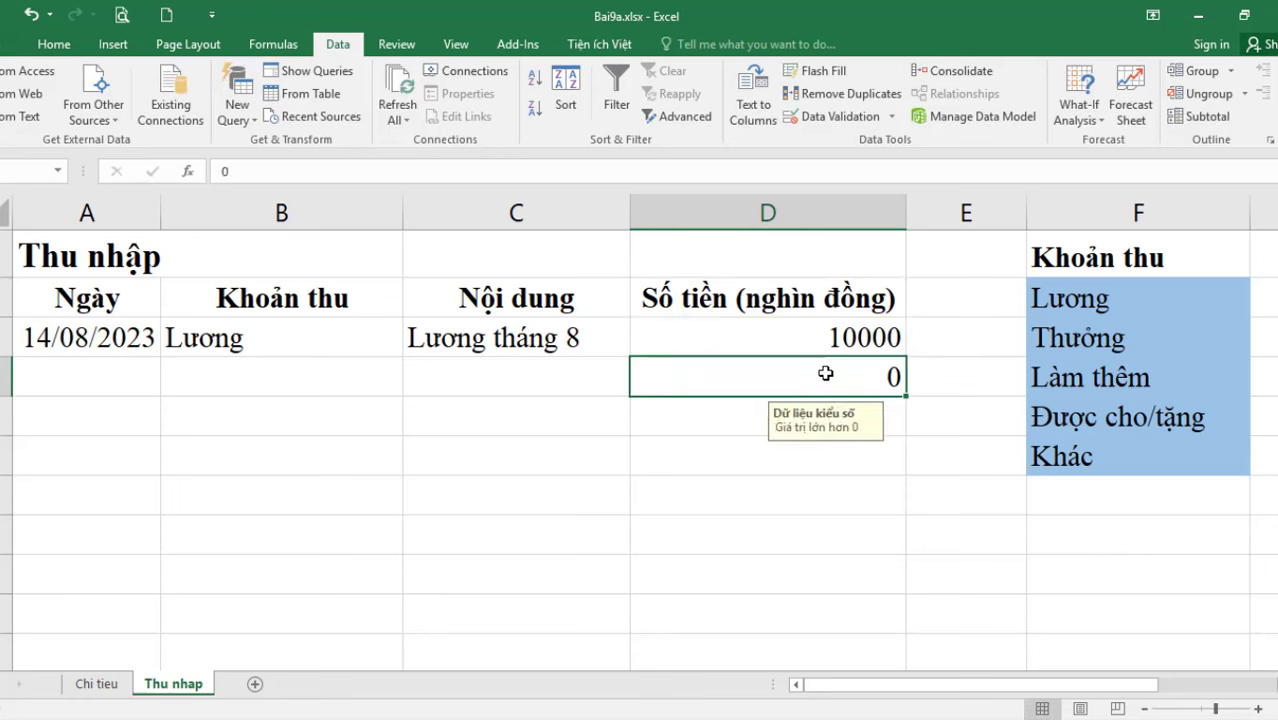
{"action": "key", "text": "Return"}
{"action": "left_click", "coordinate": [827, 377]}
{"action": "type", "text": "14"}
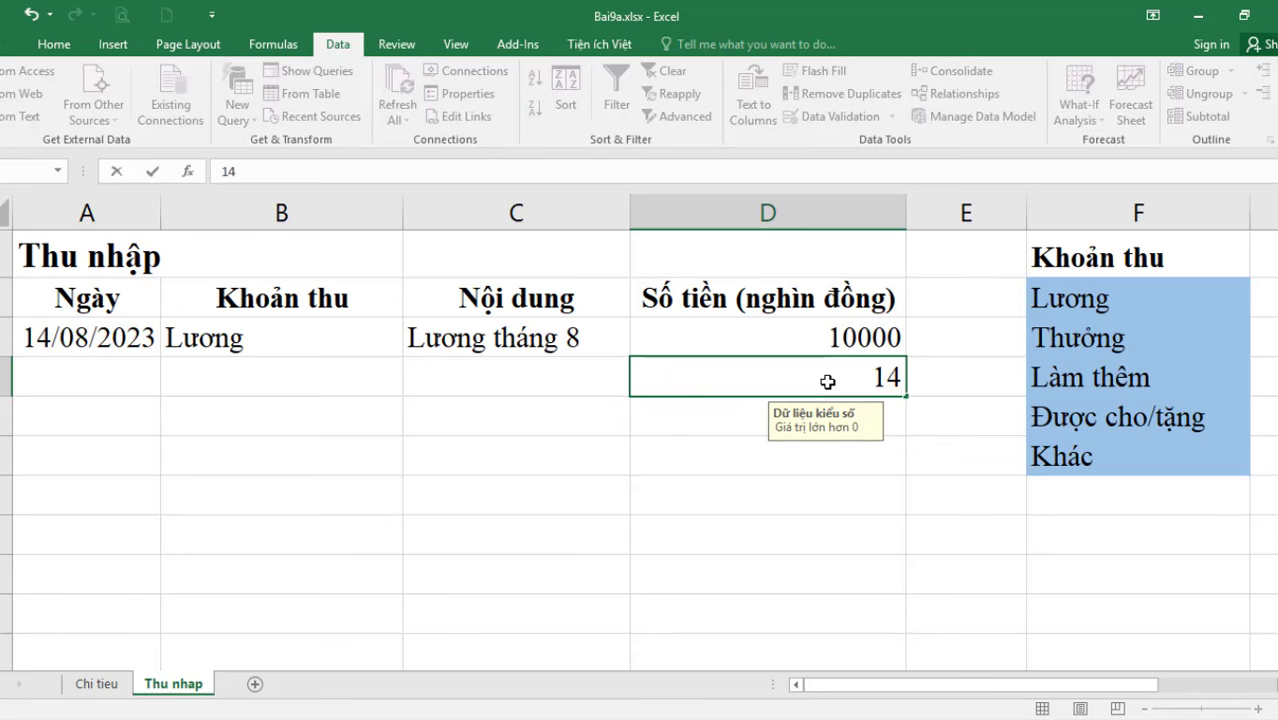
{"action": "key", "text": "BackSpace"}
{"action": "key", "text": "BackSpace"}
{"action": "type", "text": "-5"}
{"action": "key", "text": "Return"}
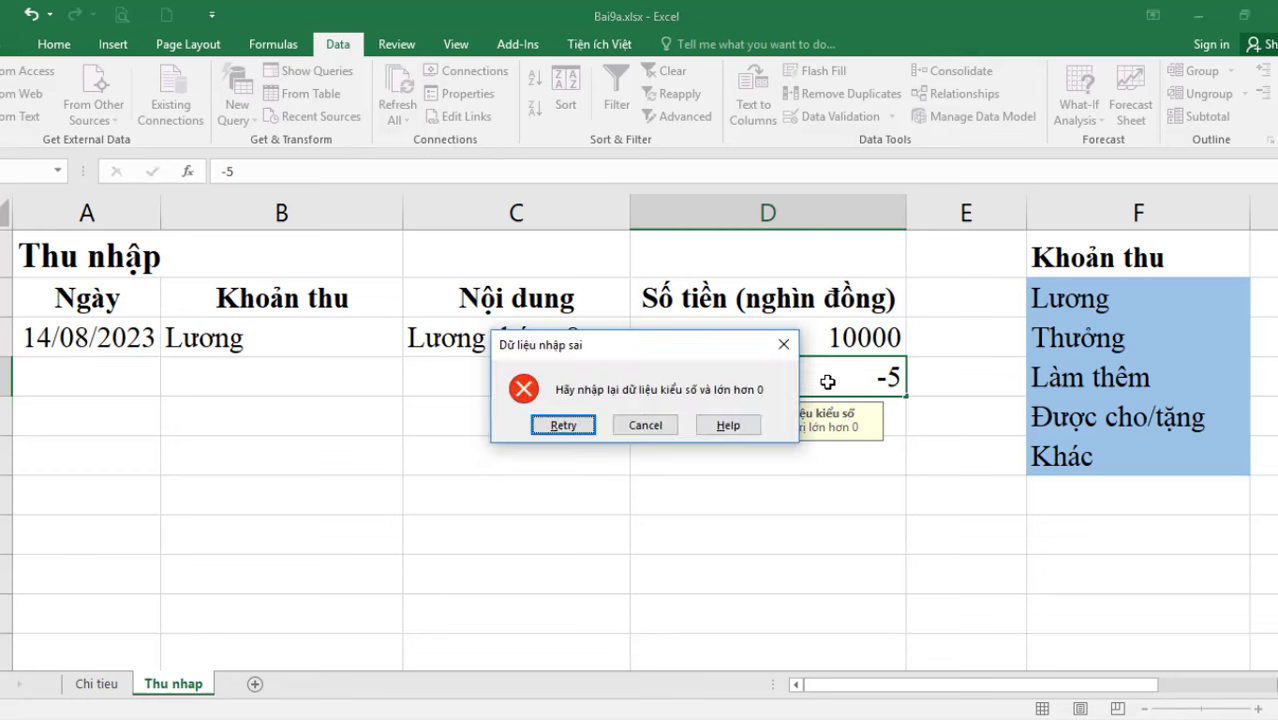
{"action": "left_click", "coordinate": [553, 422]}
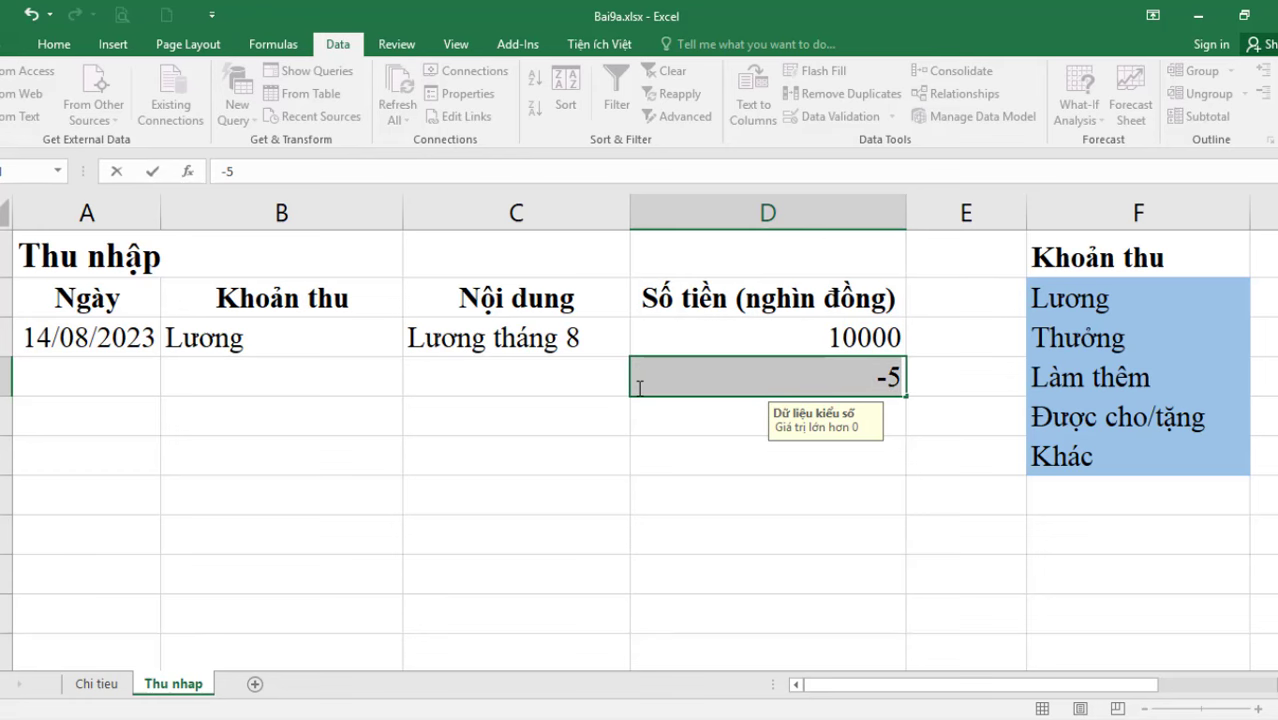
Test the Số tiền validation again by entering 0 in D4, and reopen the entry for correction.
{"action": "type", "text": "0"}
{"action": "key", "text": "Return"}
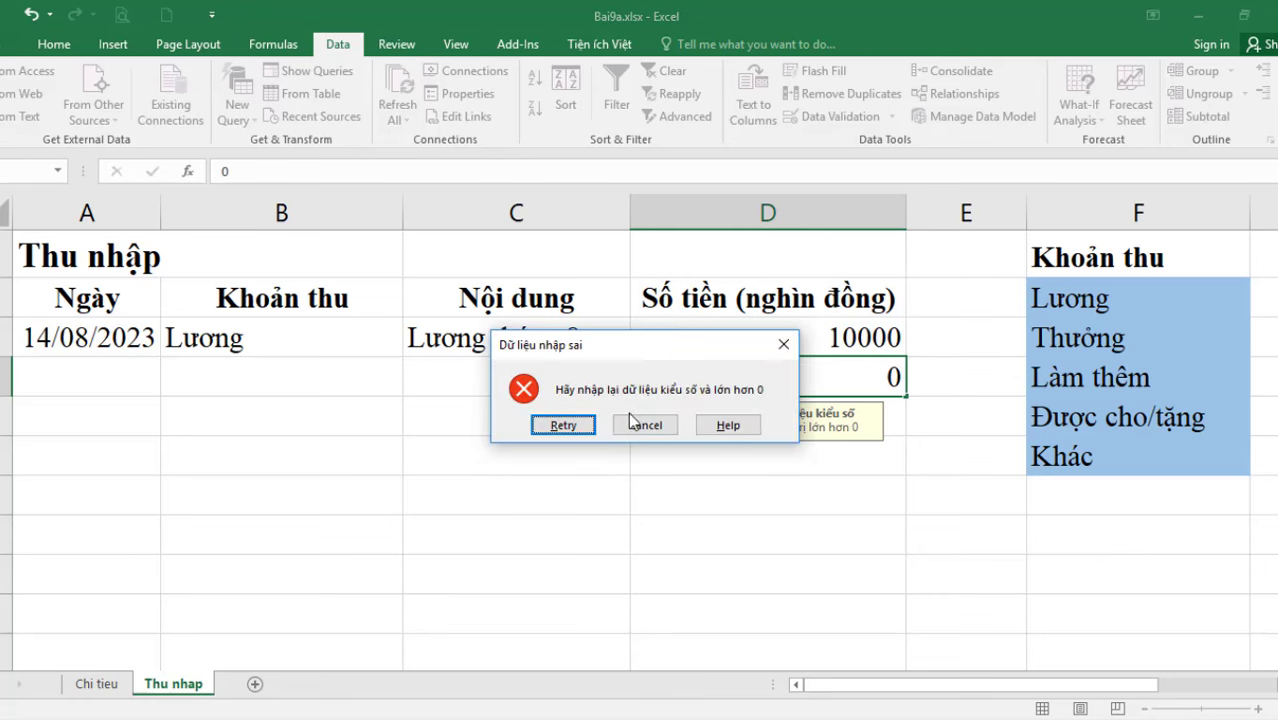
{"action": "left_click", "coordinate": [586, 430]}
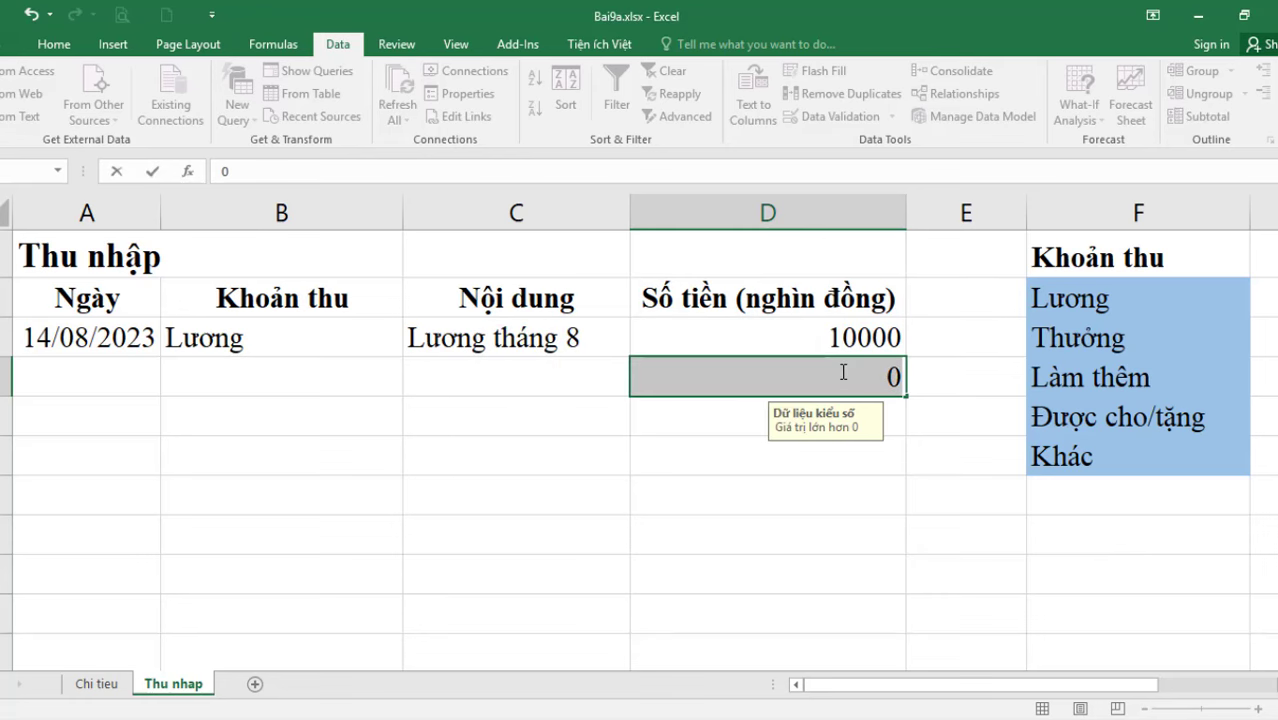
Replace the rejected amount in D4 with 250.
{"action": "key", "text": "BackSpace"}
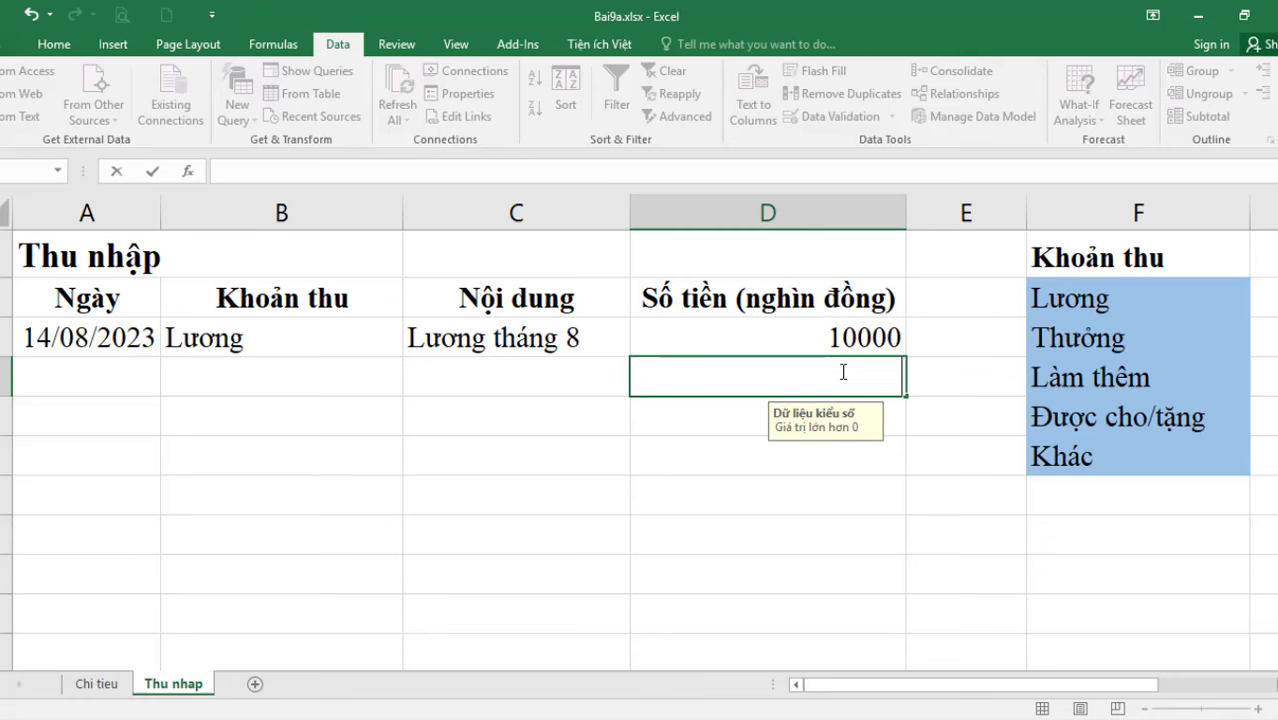
{"action": "type", "text": "250"}
{"action": "key", "text": "Return"}
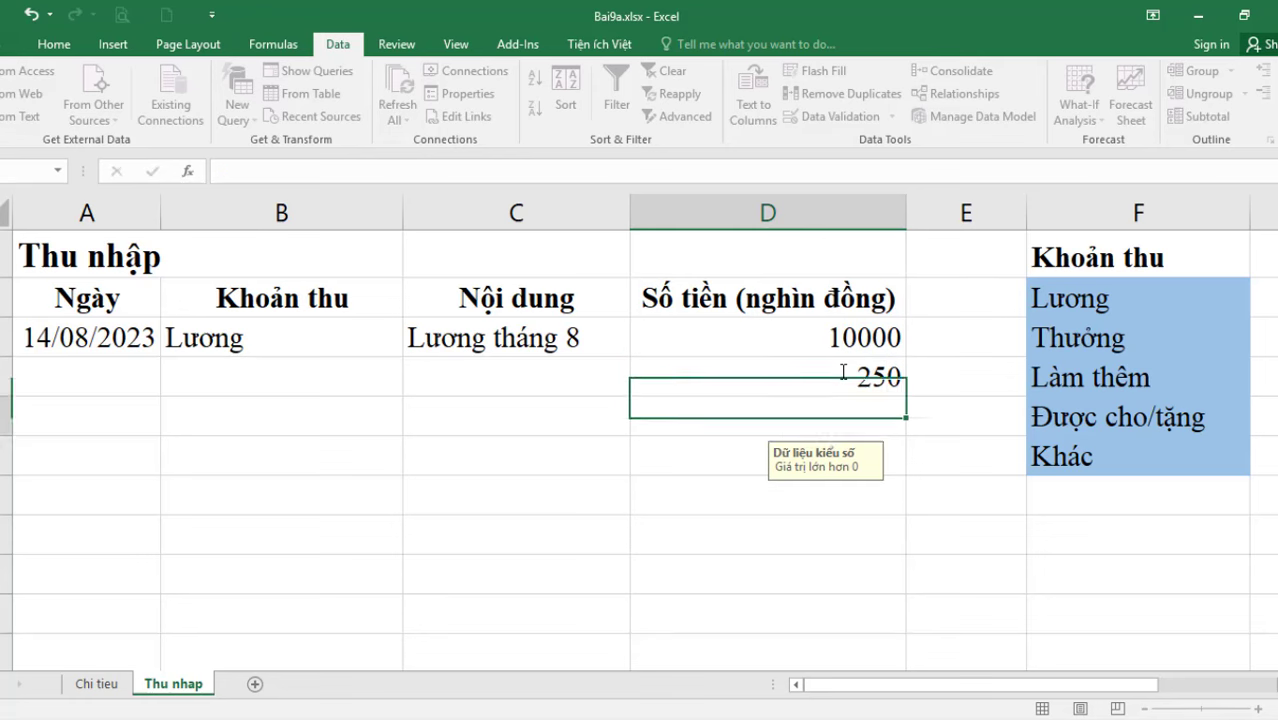
{"action": "left_click", "coordinate": [858, 372]}
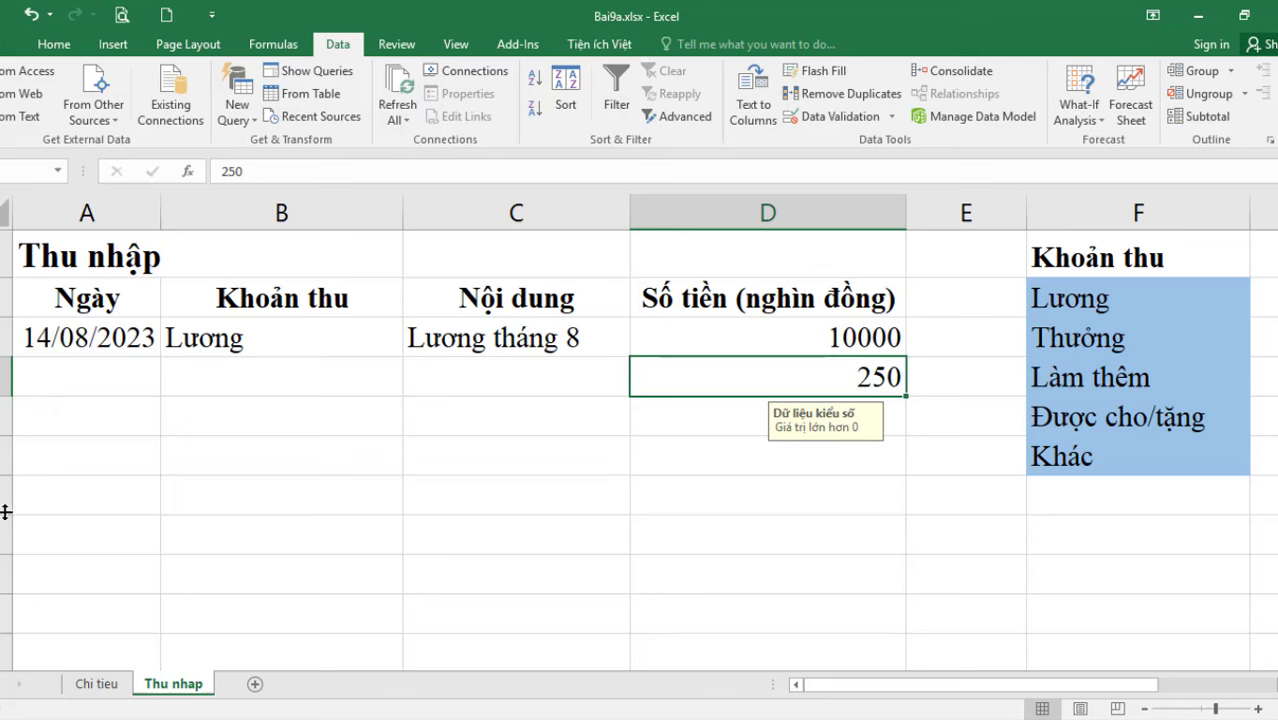
Switch to PDF-XChange Viewer and read the Vận dụng exercise with its income and expense sheet figures, 9a.14 and 9a.15.
{"action": "key", "text": "alt+Tab"}
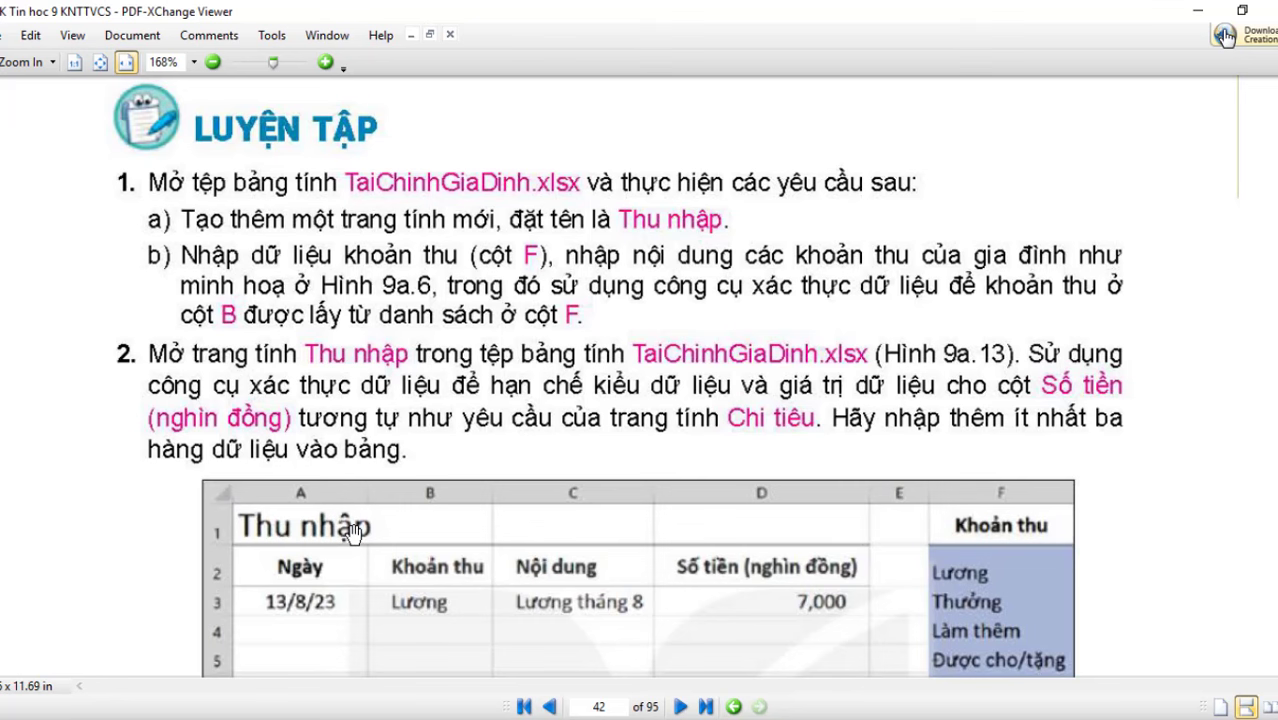
{"action": "scroll", "coordinate": [353, 530], "scroll_direction": "down", "scroll_amount": 5}
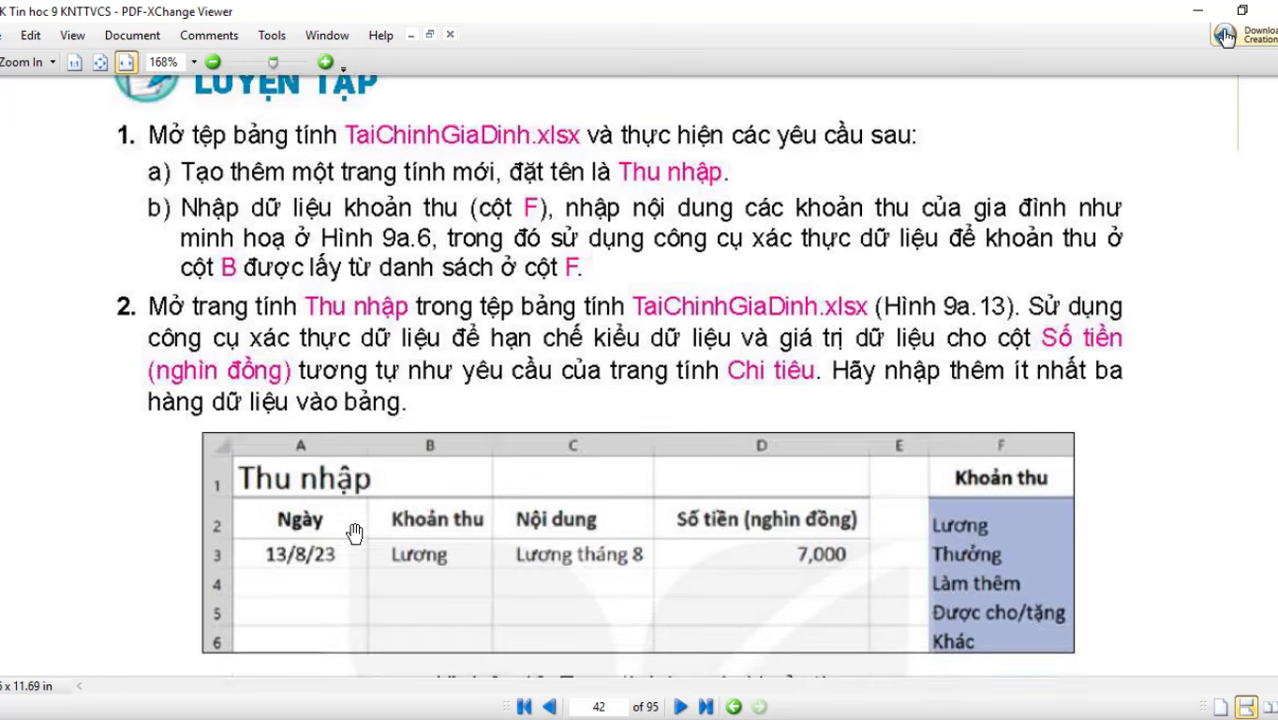
{"action": "scroll", "coordinate": [353, 530], "scroll_direction": "down", "scroll_amount": 4}
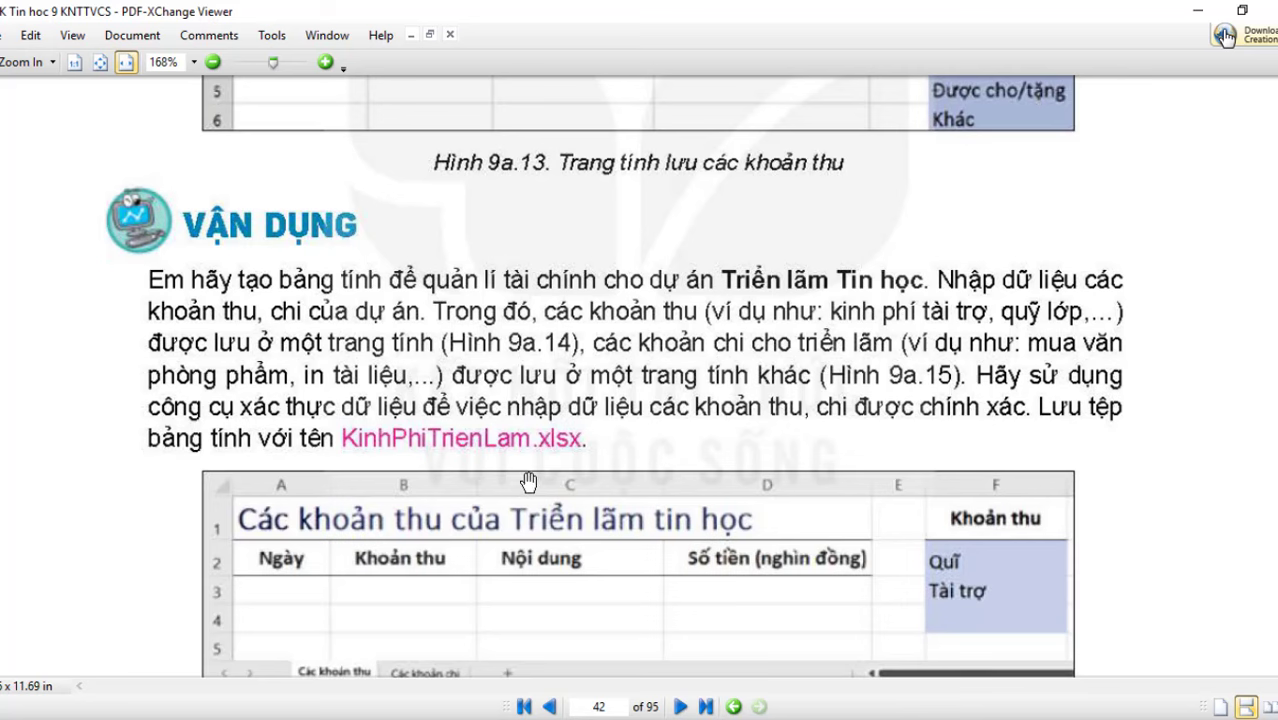
{"action": "scroll", "coordinate": [747, 340], "scroll_direction": "down", "scroll_amount": 2}
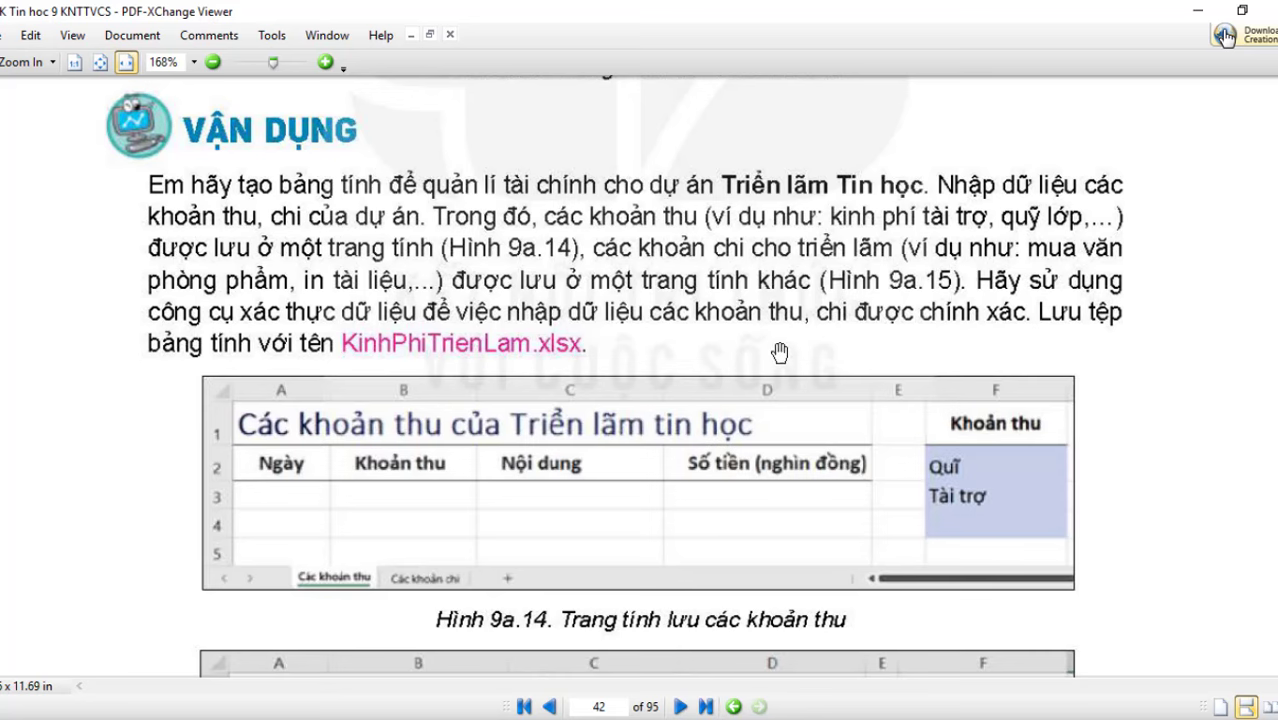
{"action": "scroll", "coordinate": [770, 350], "scroll_direction": "down", "scroll_amount": 4}
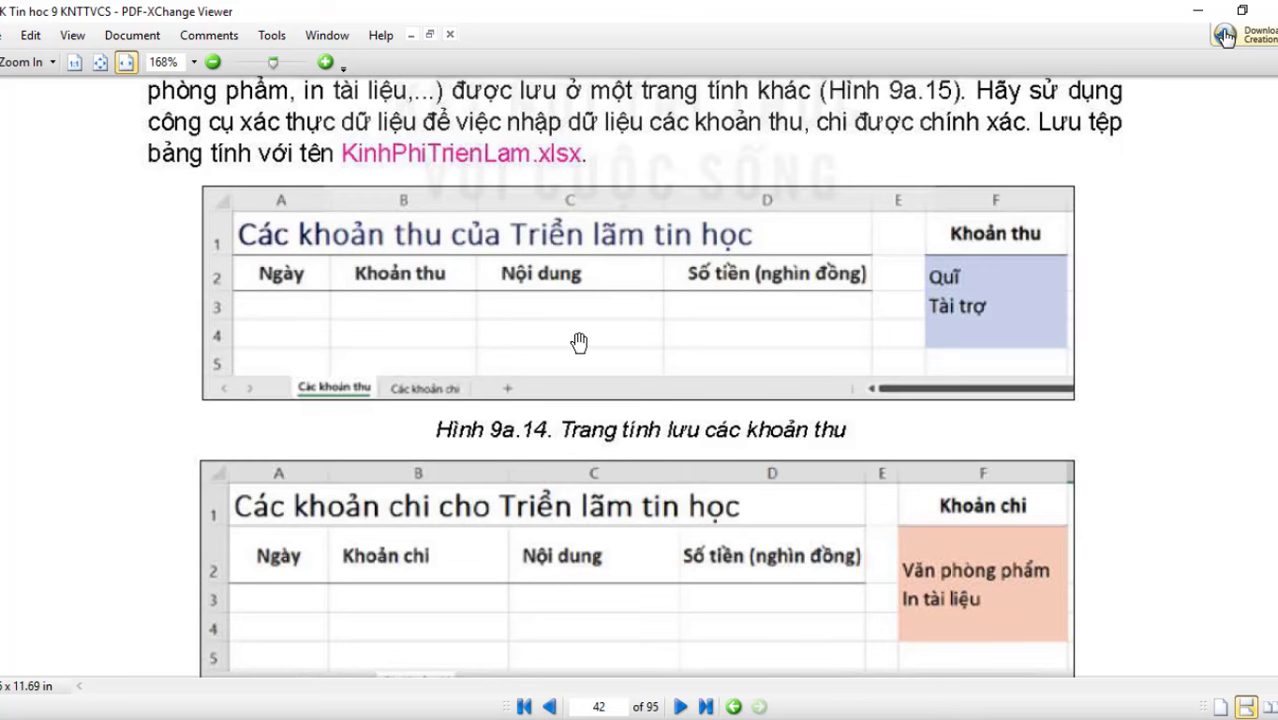
{"action": "scroll", "coordinate": [585, 343], "scroll_direction": "down", "scroll_amount": 2}
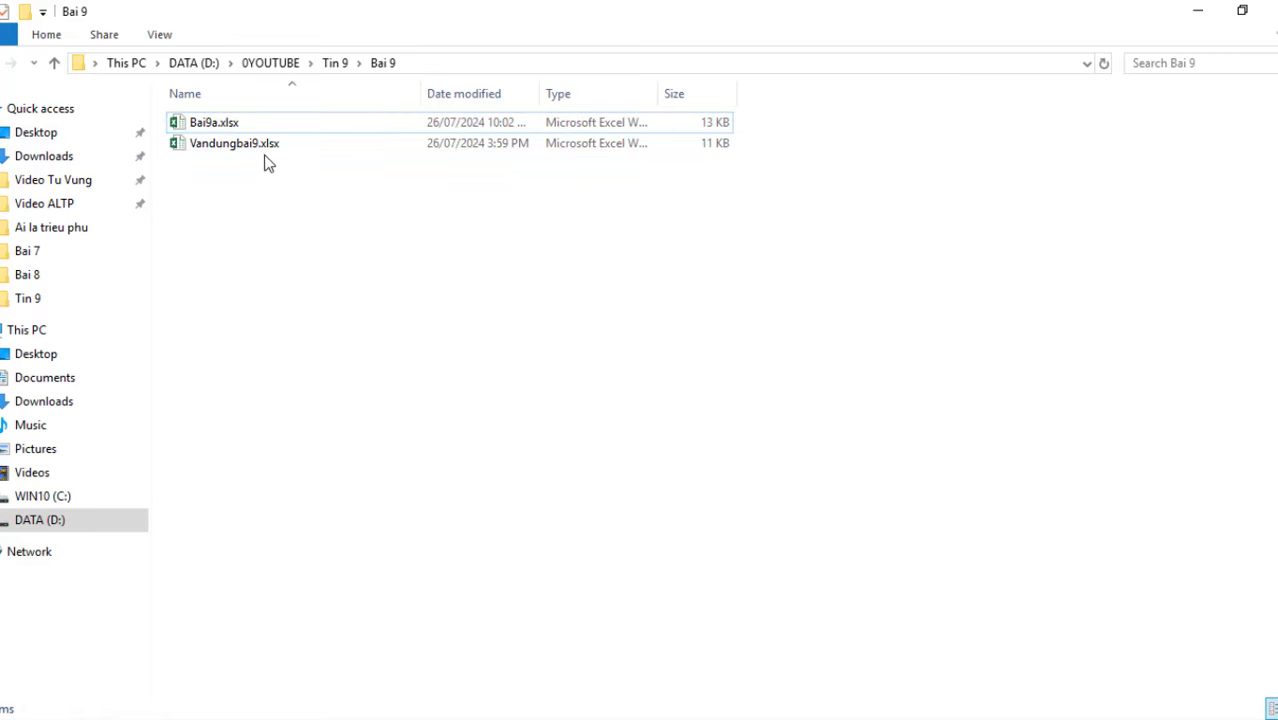
Open Vandungbai9.xlsx from the Bai 9 folder in Excel and show its Cac khoan thu sheet enlarged.
{"action": "left_click", "coordinate": [263, 150]}
{"action": "double_click", "coordinate": [263, 150]}
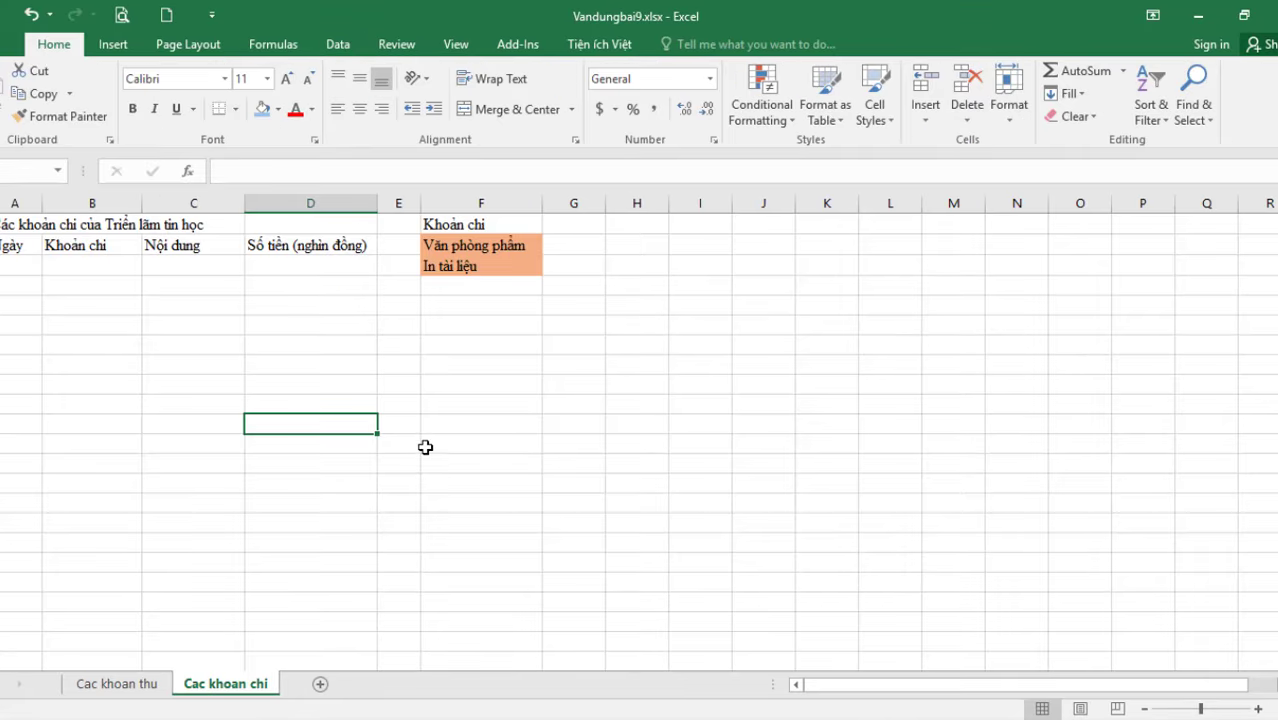
{"action": "left_click", "coordinate": [130, 692]}
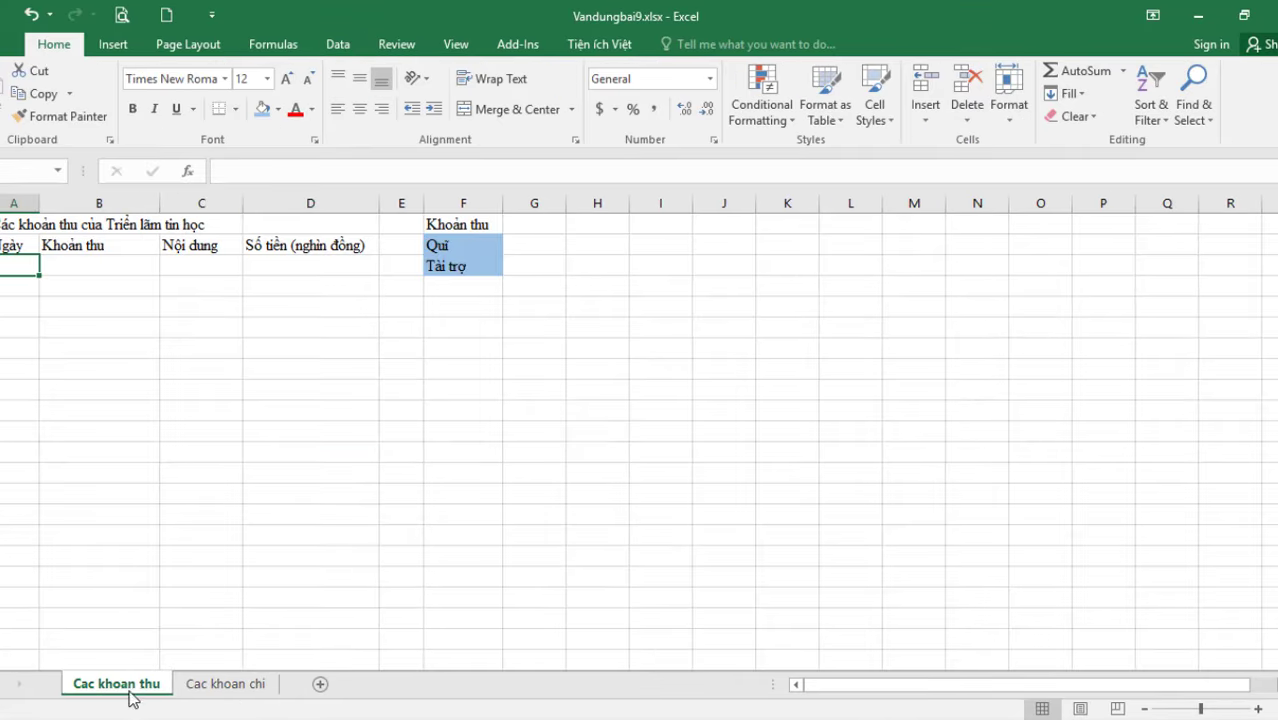
{"action": "scroll", "coordinate": [430, 460], "scroll_direction": "up", "scroll_amount": 4}
{"action": "scroll", "coordinate": [431, 460], "scroll_direction": "up", "scroll_amount": 2}
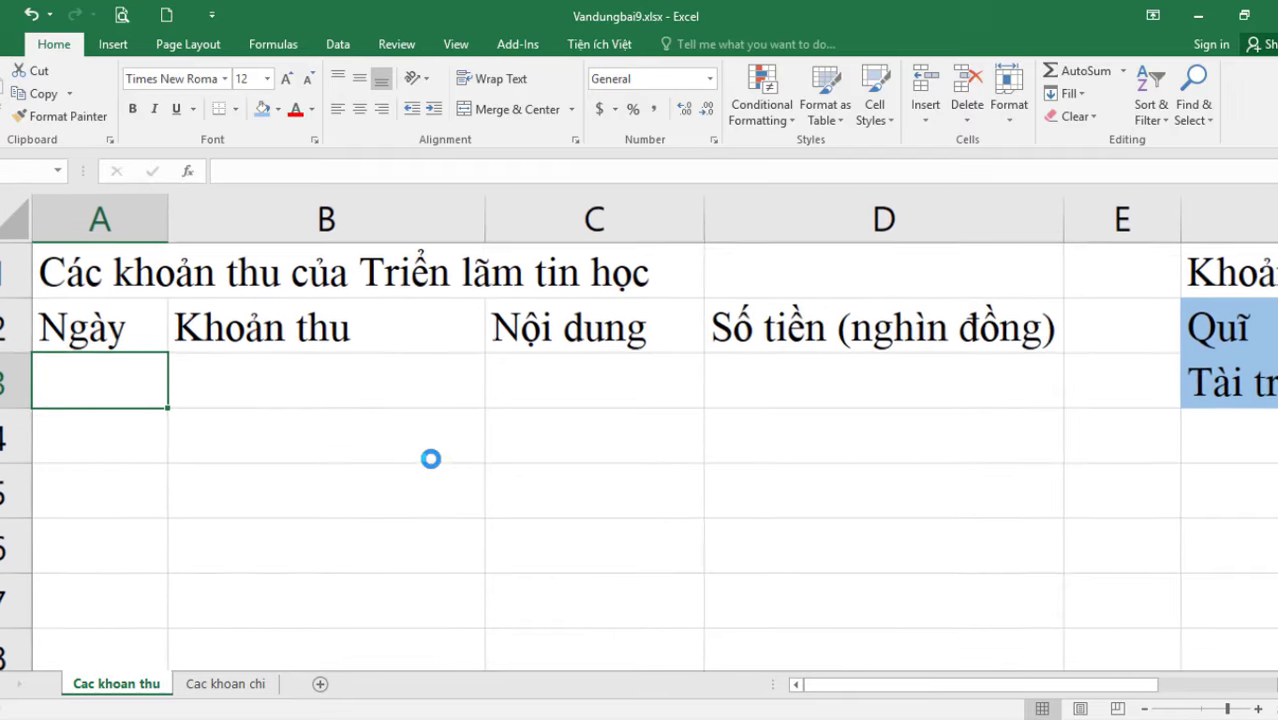
{"action": "scroll", "coordinate": [447, 462], "scroll_direction": "down", "scroll_amount": 1}
{"action": "left_click", "coordinate": [335, 360]}
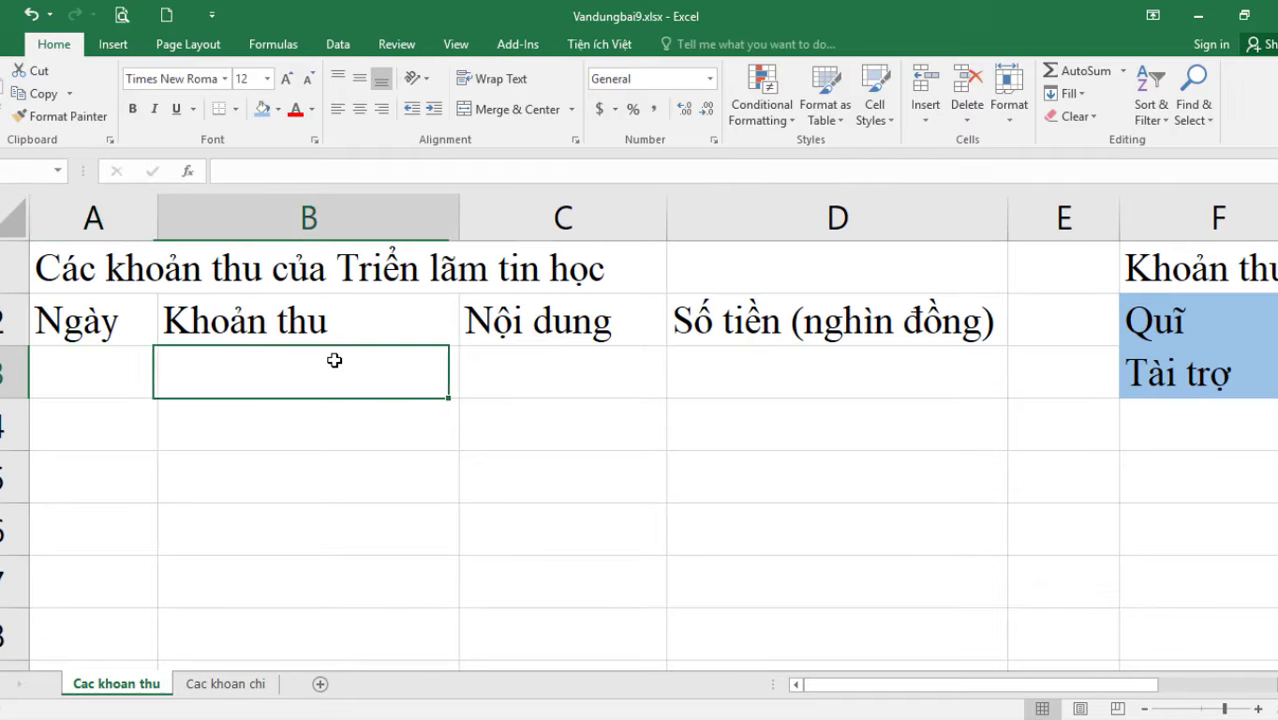
{"action": "left_click", "coordinate": [453, 499]}
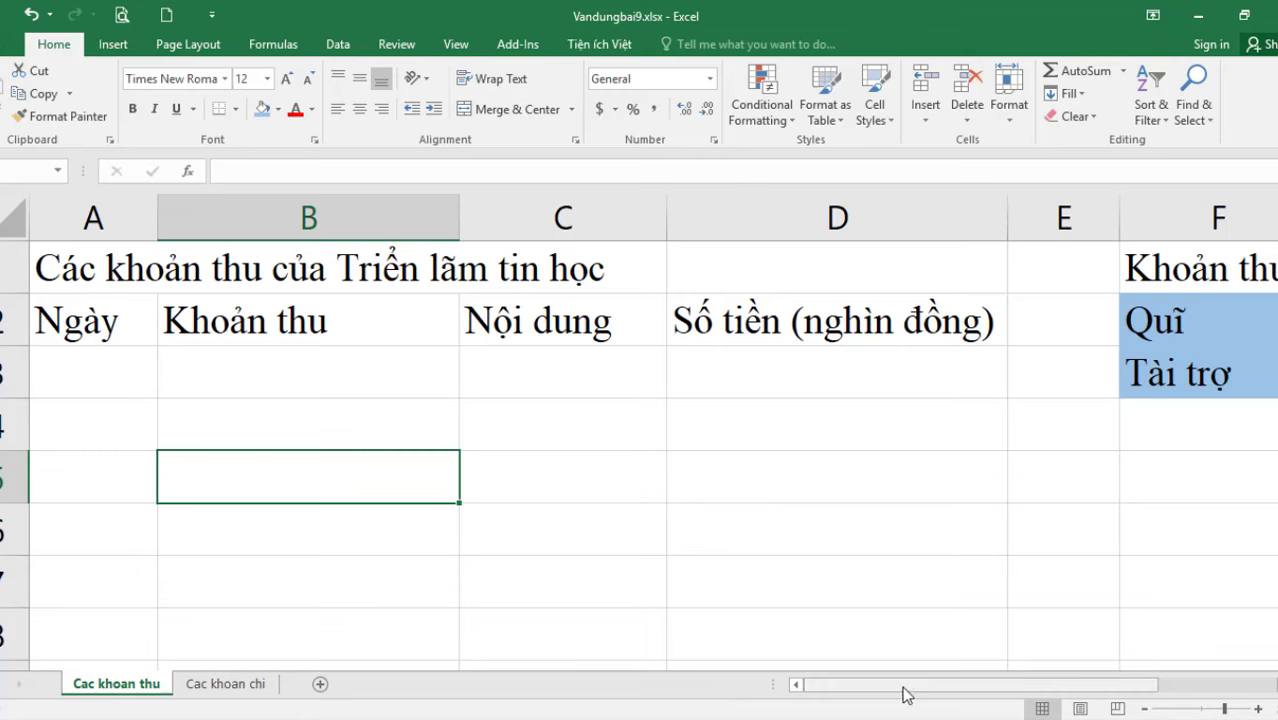
{"action": "scroll", "coordinate": [907, 690], "scroll_direction": "right", "scroll_amount": 1}
{"action": "scroll", "coordinate": [907, 690], "scroll_direction": "left", "scroll_amount": 1}
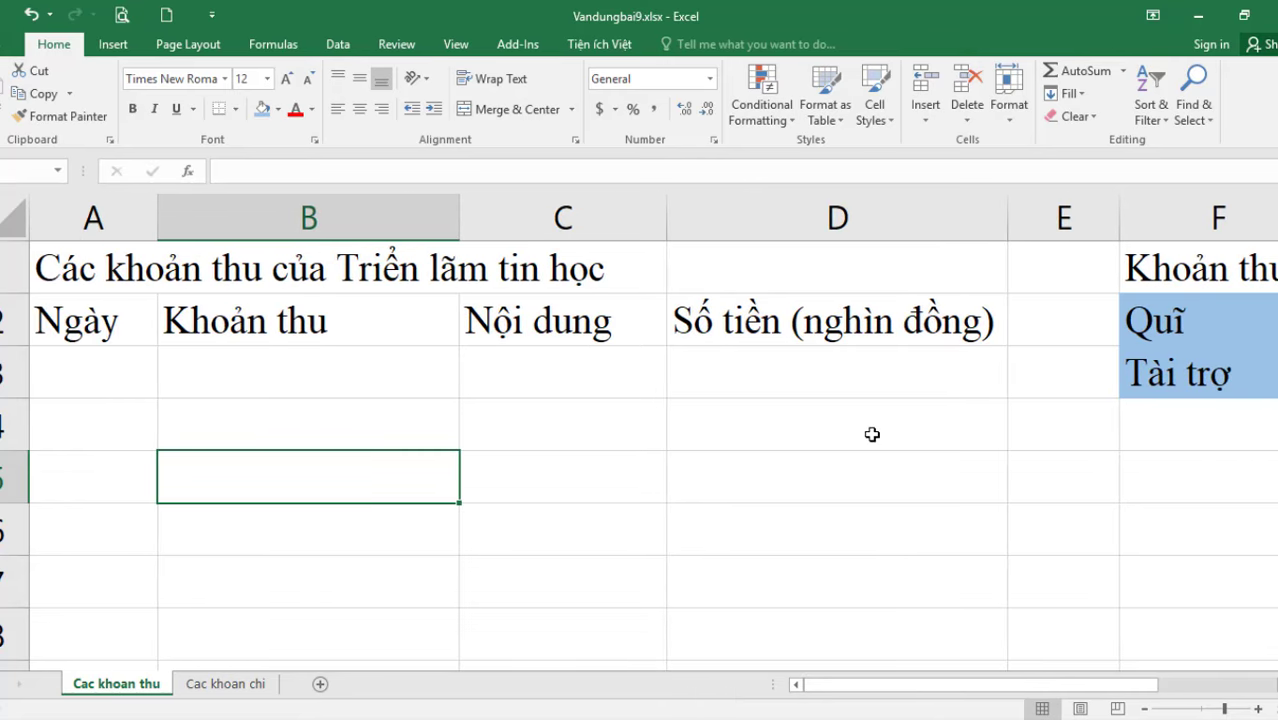
{"action": "scroll", "coordinate": [871, 434], "scroll_direction": "down", "scroll_amount": 2}
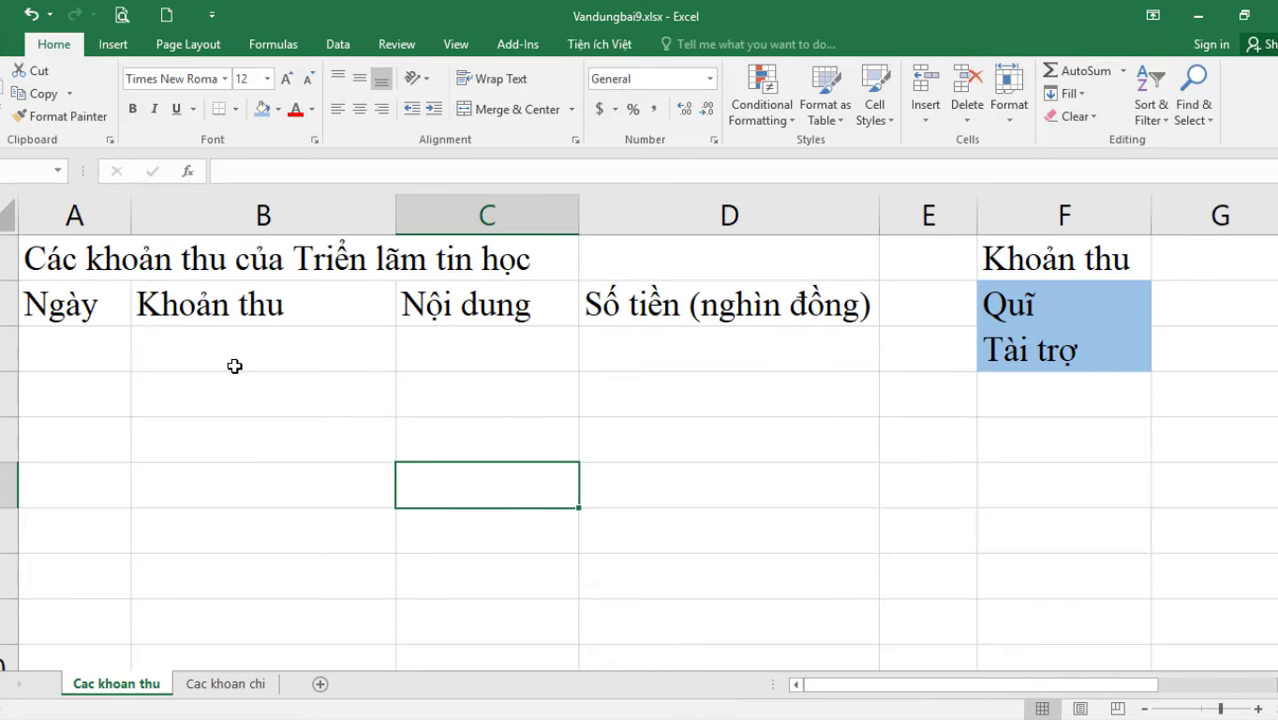
{"action": "left_click", "coordinate": [465, 480]}
{"action": "left_click", "coordinate": [235, 365]}
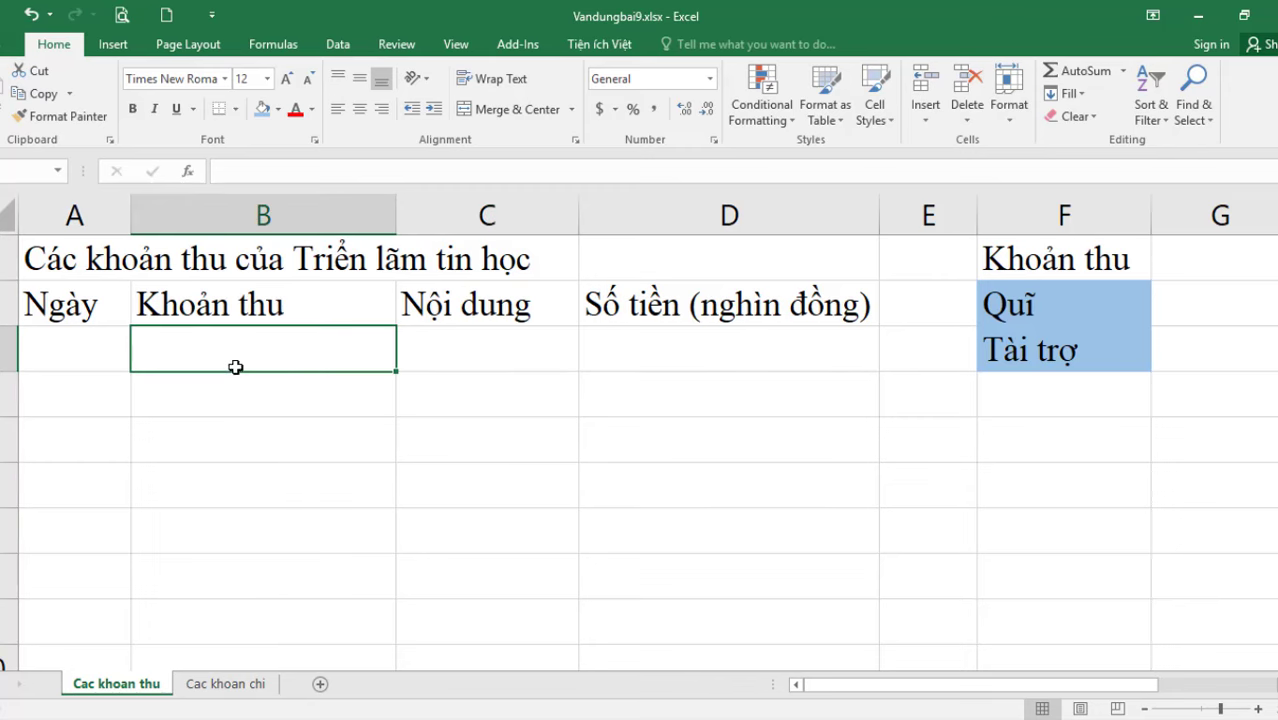
{"action": "left_click", "coordinate": [205, 471]}
Apply List data validation to the Khoản thu cells B3:B9, using =$F$2:$F$3 as the source.
{"action": "left_click", "coordinate": [238, 358]}
{"action": "left_click_drag", "start_coordinate": [238, 357], "coordinate": [239, 615]}
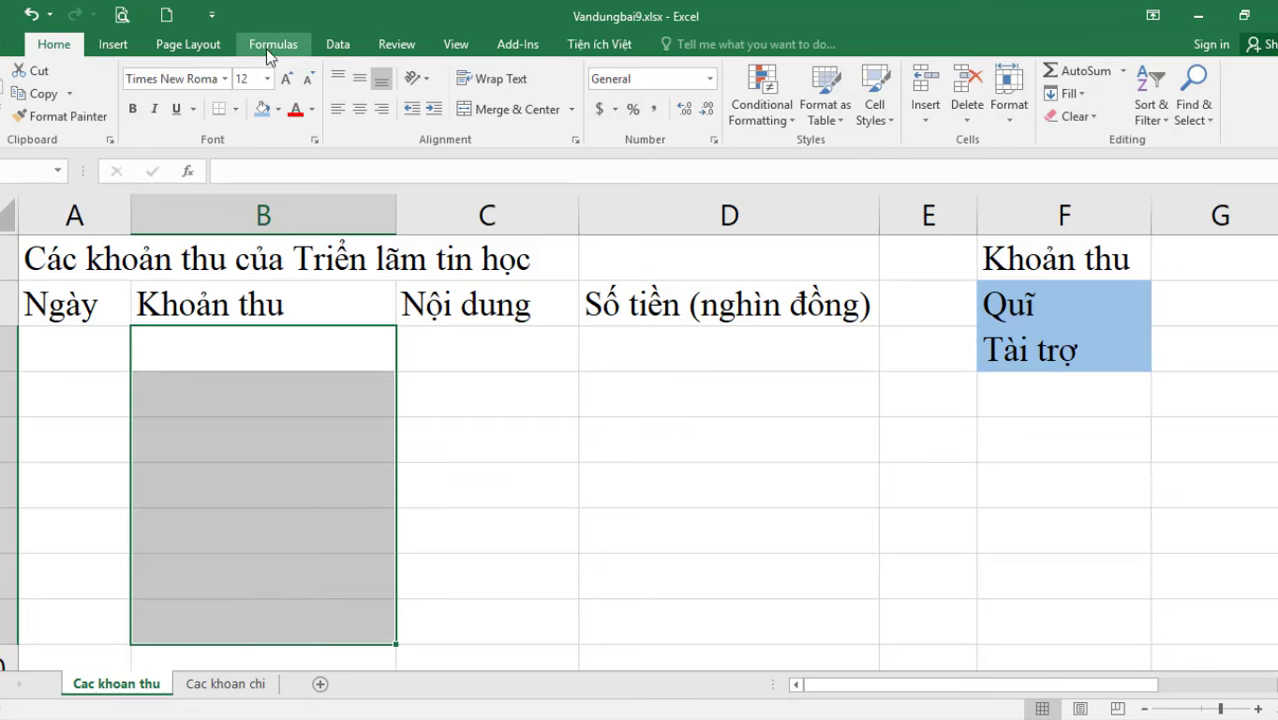
{"action": "left_click", "coordinate": [338, 44]}
{"action": "left_click", "coordinate": [838, 117]}
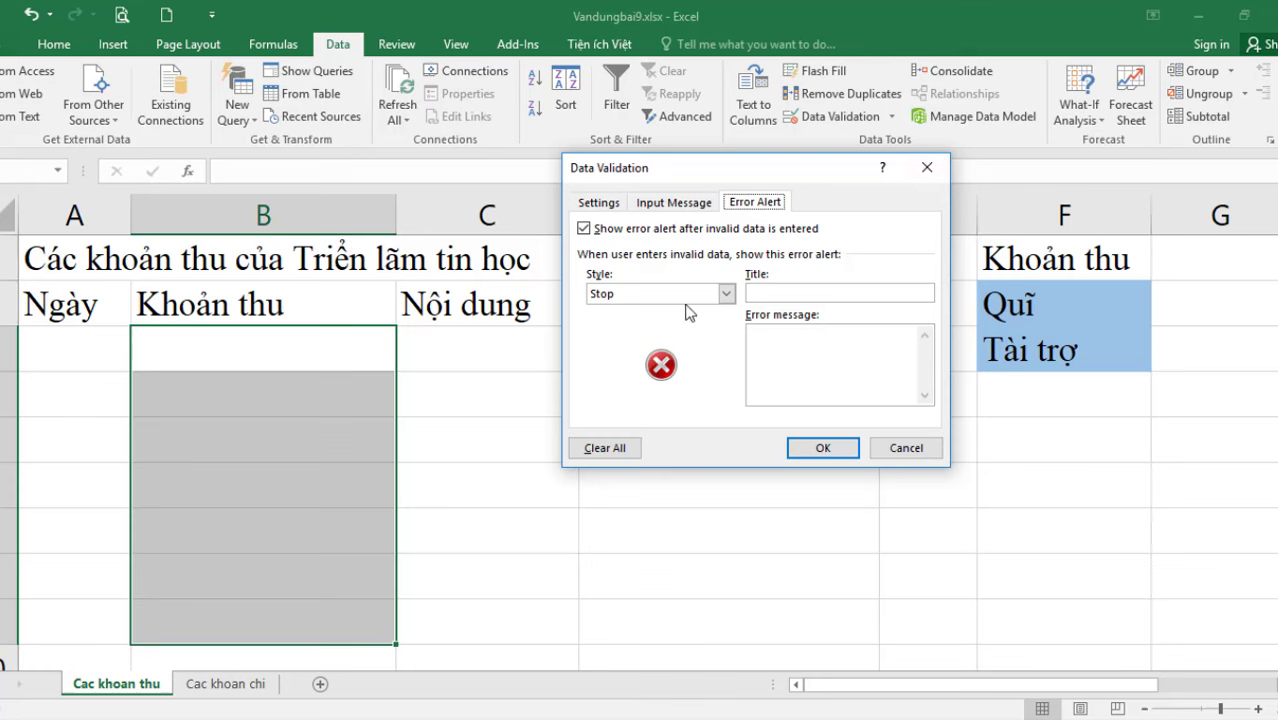
{"action": "left_click", "coordinate": [610, 205]}
{"action": "left_click", "coordinate": [632, 265]}
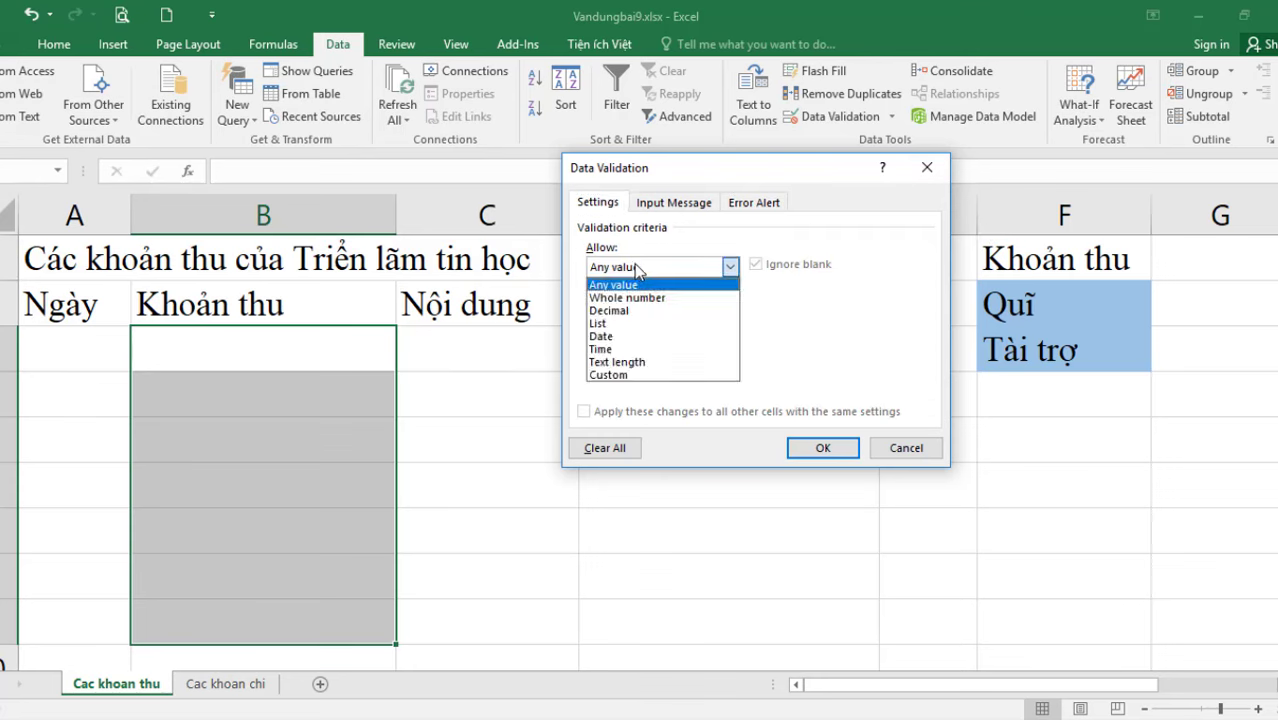
{"action": "left_click", "coordinate": [630, 322]}
{"action": "left_click", "coordinate": [675, 347]}
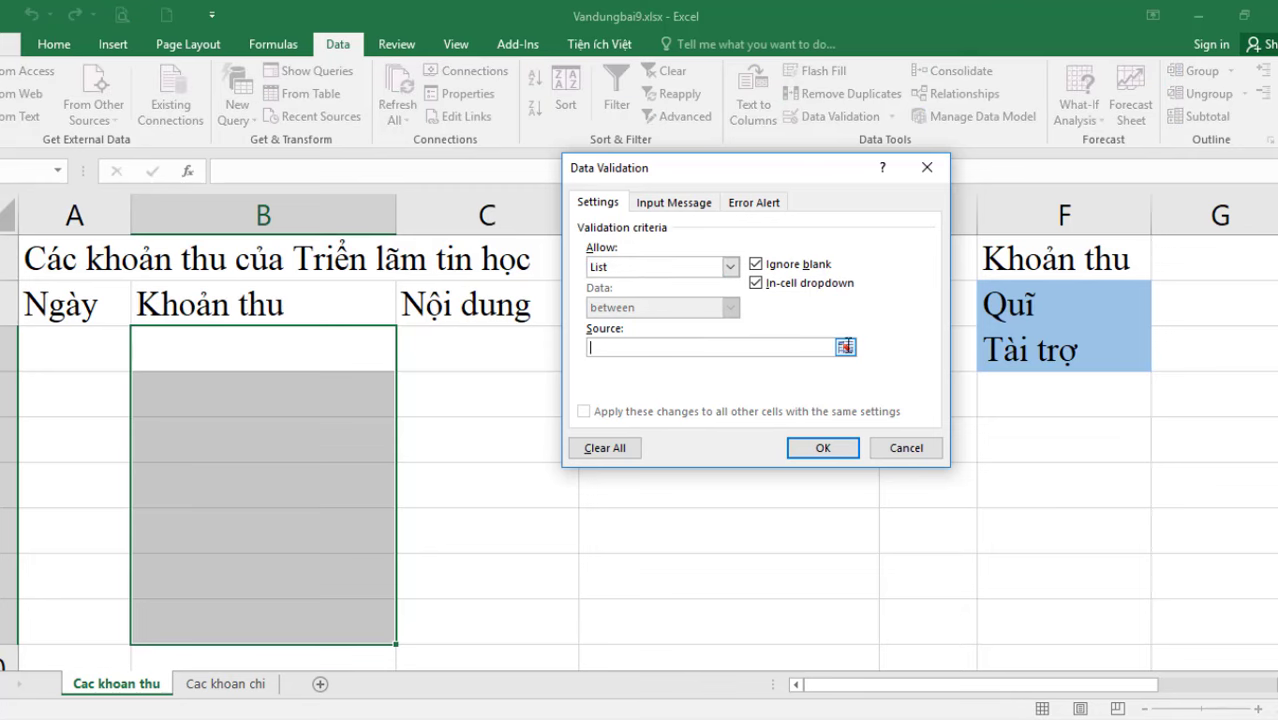
{"action": "left_click_drag", "start_coordinate": [1040, 310], "coordinate": [1140, 360]}
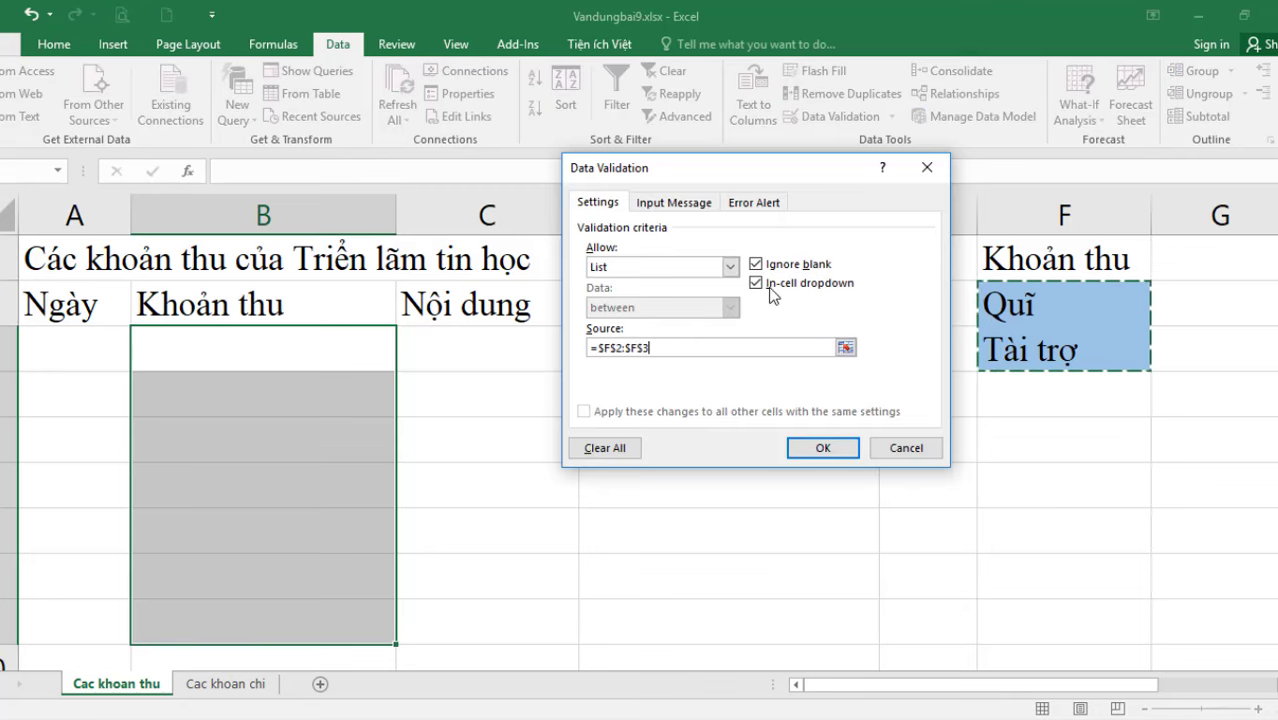
{"action": "left_click", "coordinate": [822, 448]}
{"action": "left_click", "coordinate": [715, 473]}
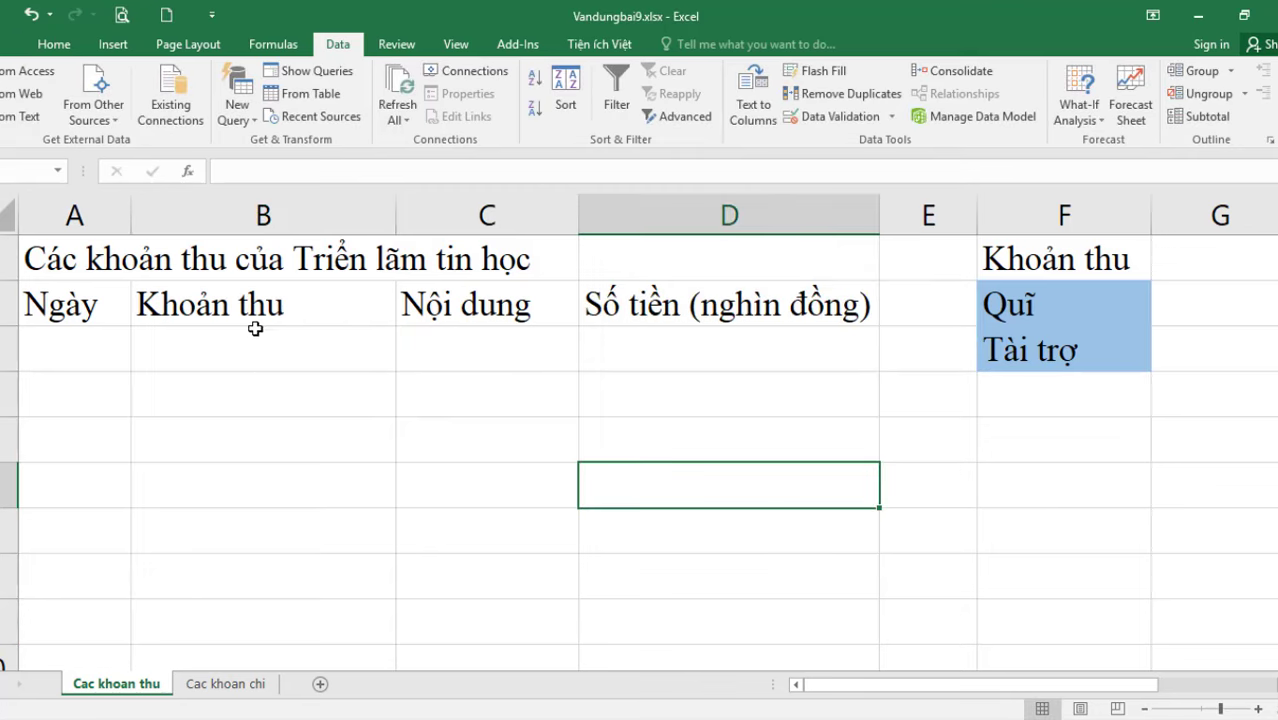
Test the Khoản thu dropdown by choosing Quĩ in B3 and Tài trợ in B4.
{"action": "left_click", "coordinate": [253, 365]}
{"action": "left_click", "coordinate": [406, 362]}
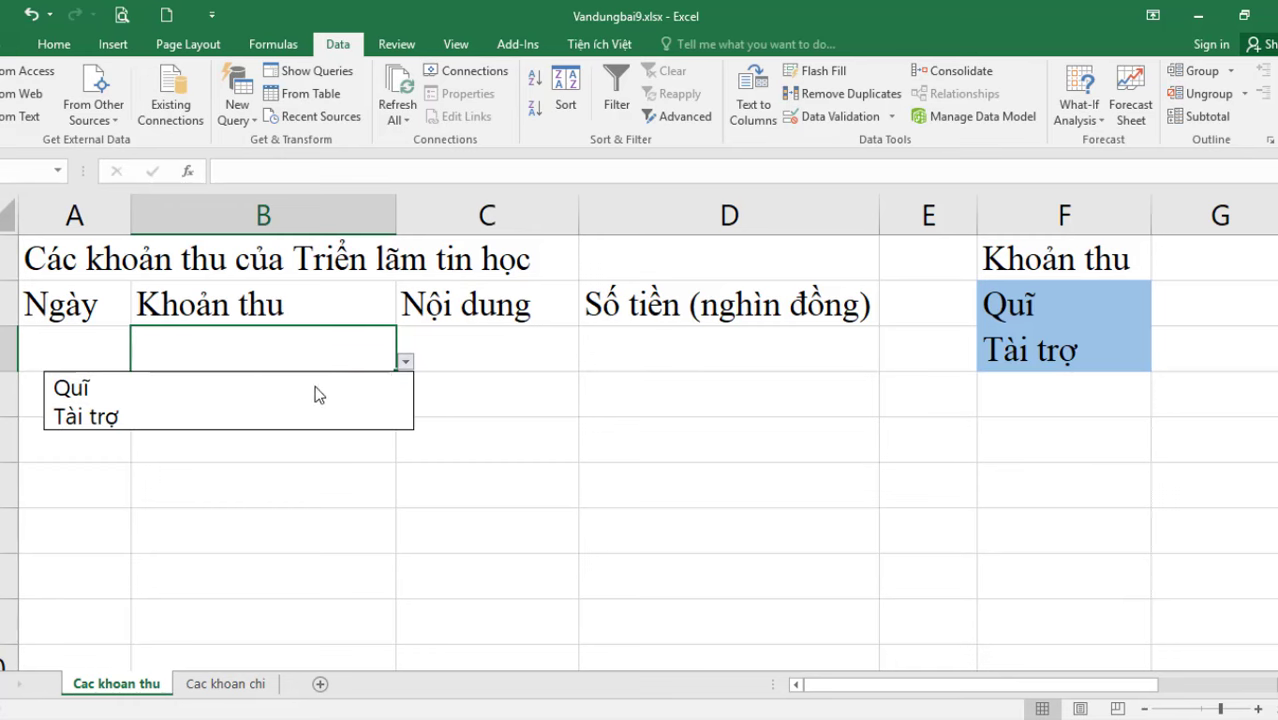
{"action": "left_click", "coordinate": [266, 390]}
{"action": "left_click", "coordinate": [370, 391]}
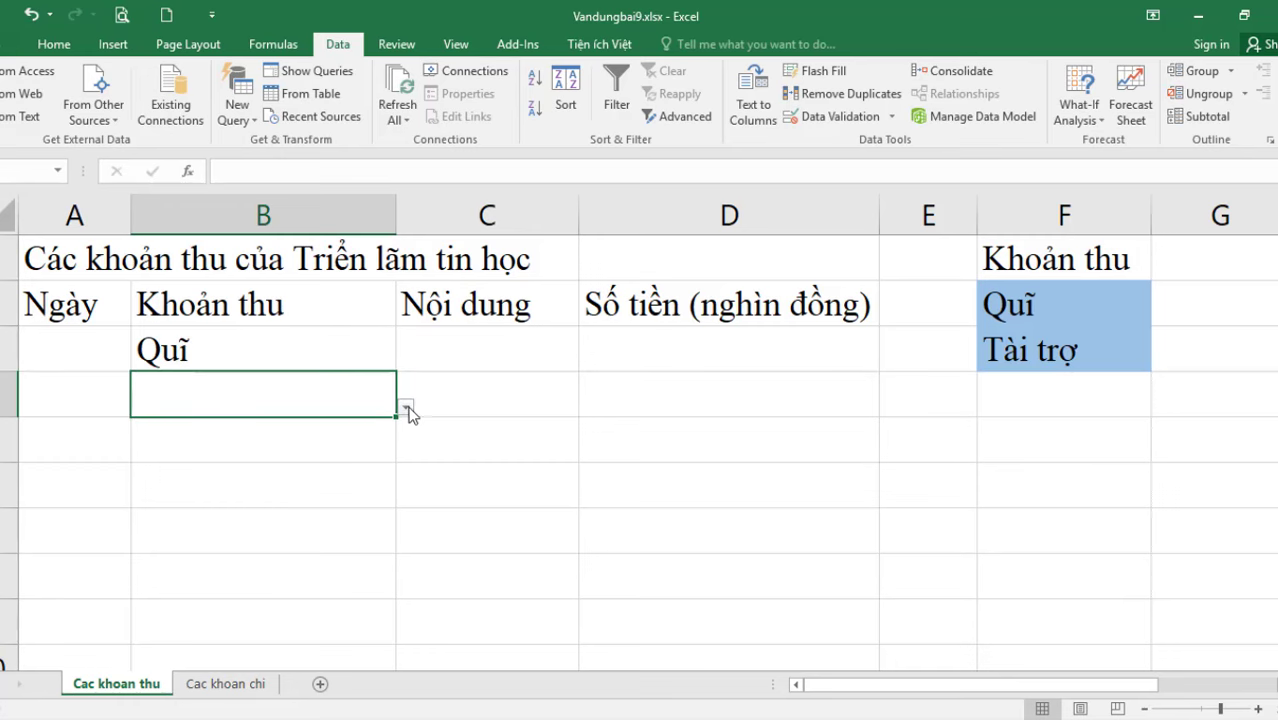
{"action": "left_click", "coordinate": [406, 407]}
{"action": "left_click", "coordinate": [256, 450]}
{"action": "left_click", "coordinate": [260, 485]}
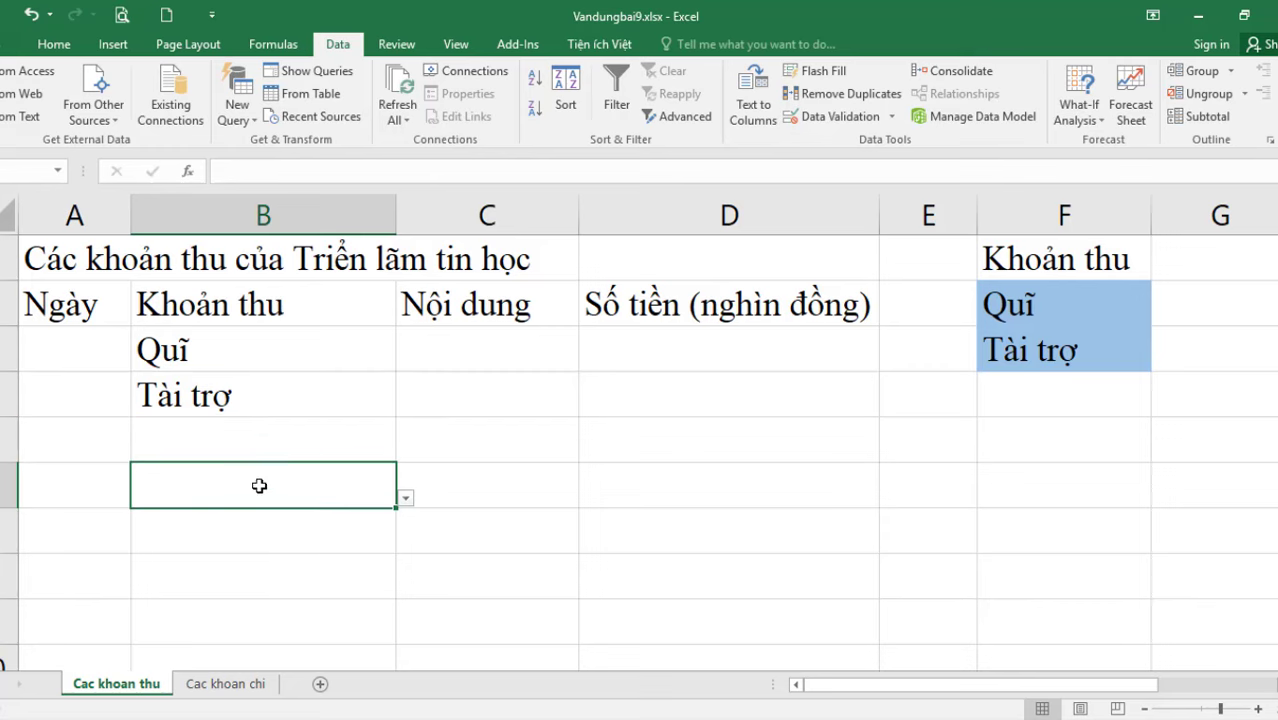
Show the Cac khoan chi sheet enlarged and select the first empty Khoản chi cell, B3.
{"action": "left_click", "coordinate": [225, 692]}
{"action": "left_click", "coordinate": [265, 549]}
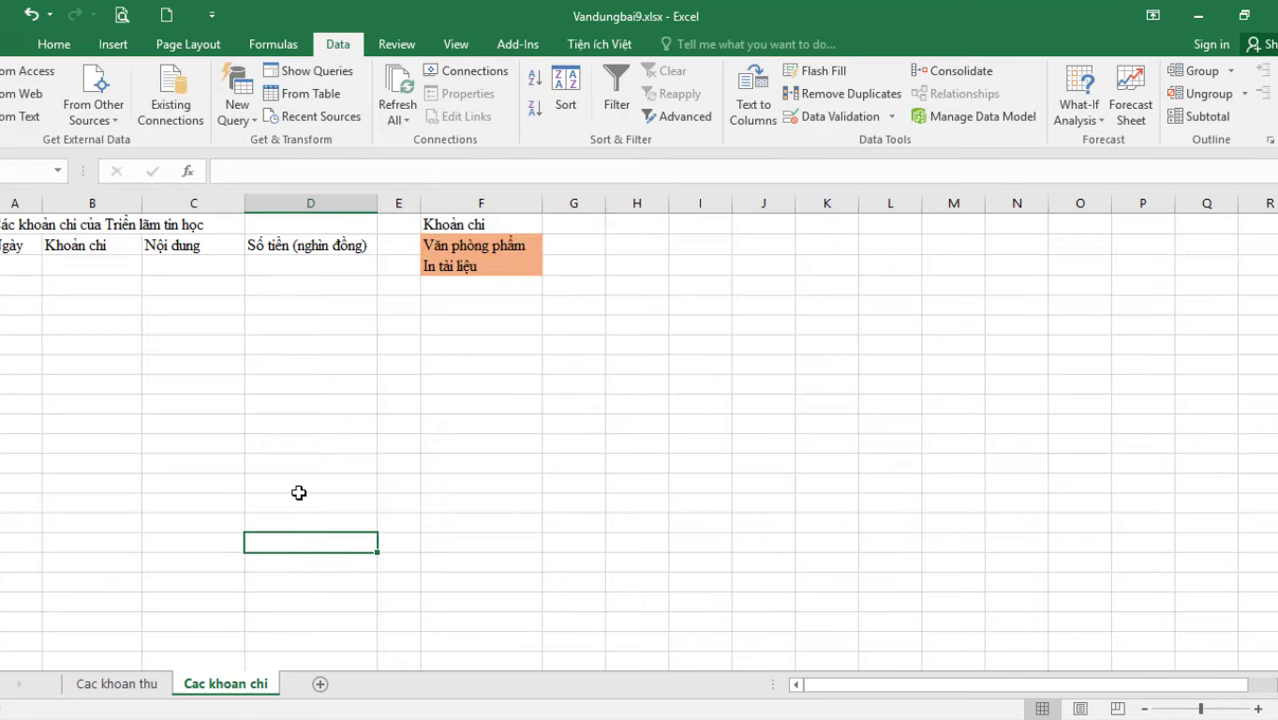
{"action": "scroll", "coordinate": [299, 492], "scroll_direction": "up", "scroll_amount": 4, "text": "ctrl"}
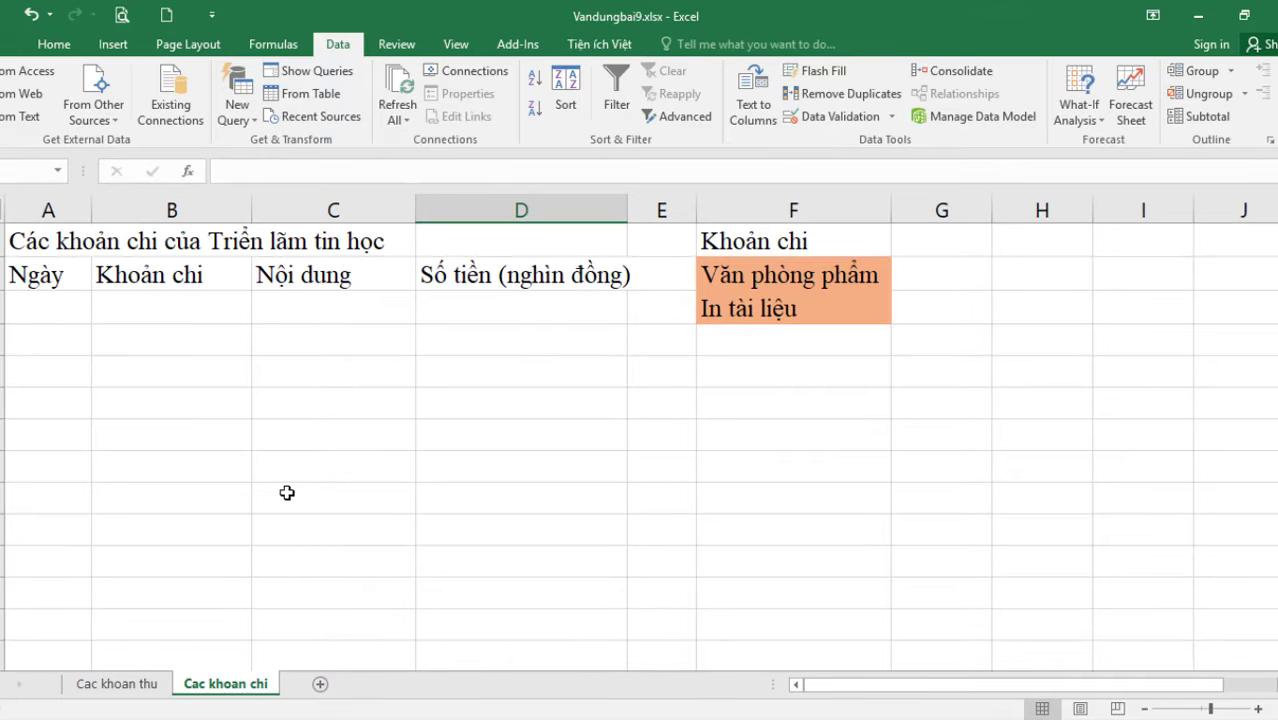
{"action": "left_click", "coordinate": [140, 305]}
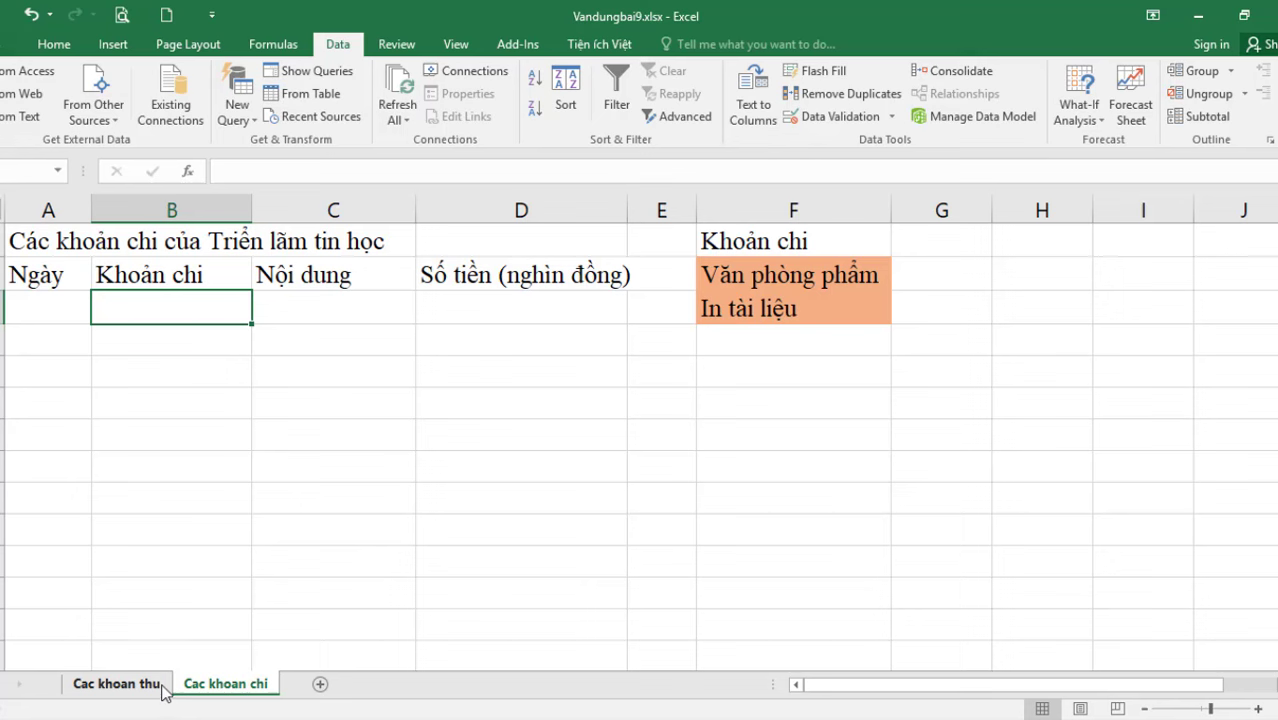
Switch to PDF-XChange Viewer and review Figures 9a.14 and 9a.15 through the end of textbook page 40.
{"action": "key", "text": "alt+Tab"}
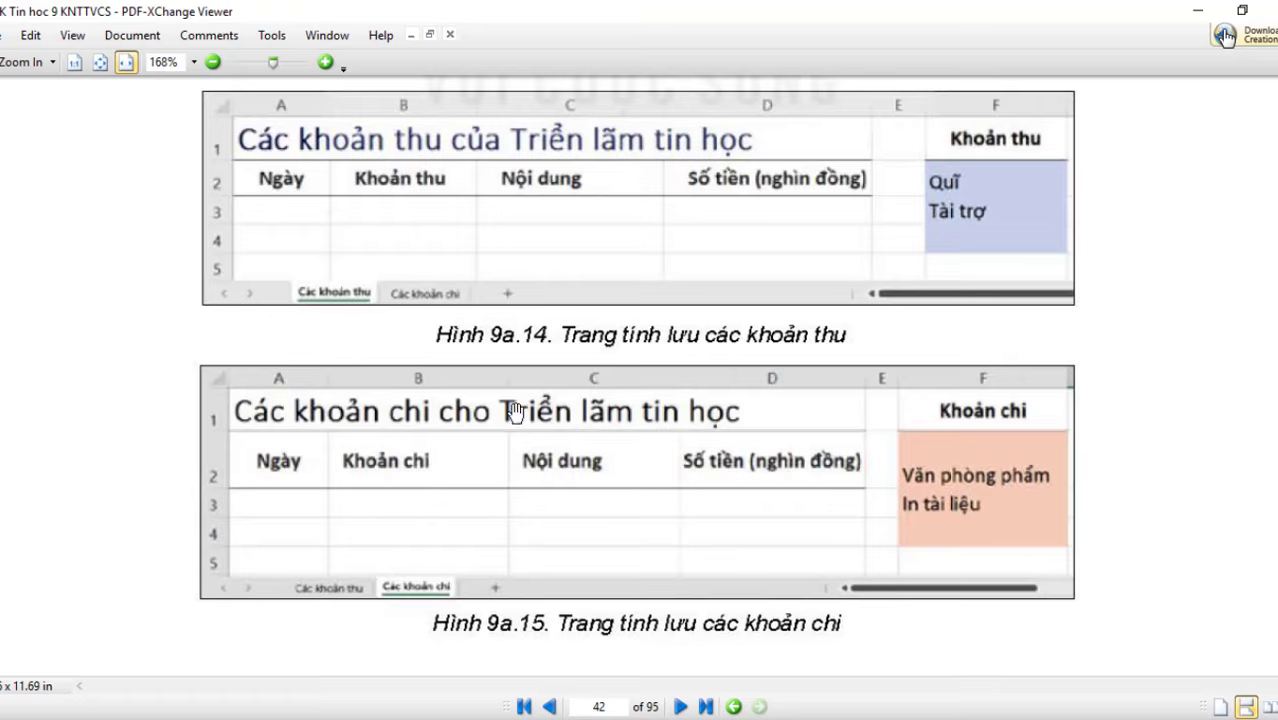
{"action": "scroll", "coordinate": [608, 297], "scroll_direction": "down", "scroll_amount": 5}
{"action": "scroll", "coordinate": [619, 334], "scroll_direction": "up", "scroll_amount": 7}
{"action": "scroll", "coordinate": [616, 408], "scroll_direction": "up", "scroll_amount": 1}
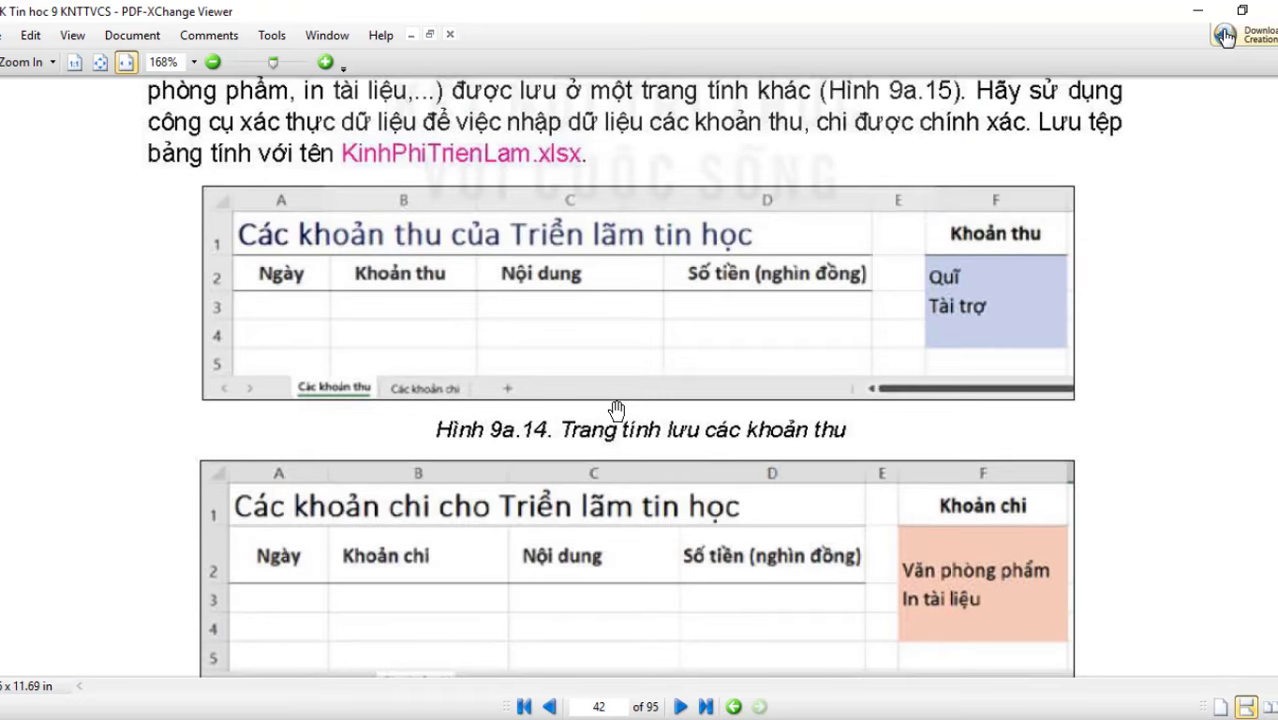
{"action": "scroll", "coordinate": [616, 408], "scroll_direction": "down", "scroll_amount": 8}
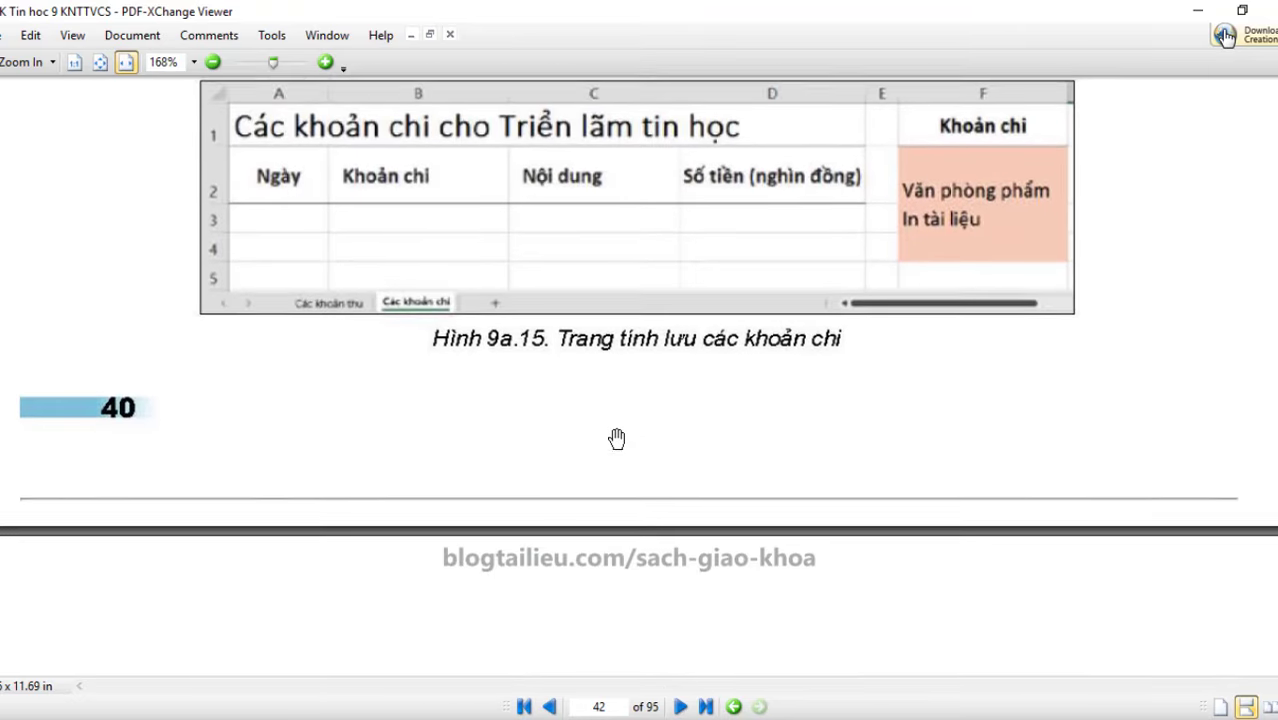